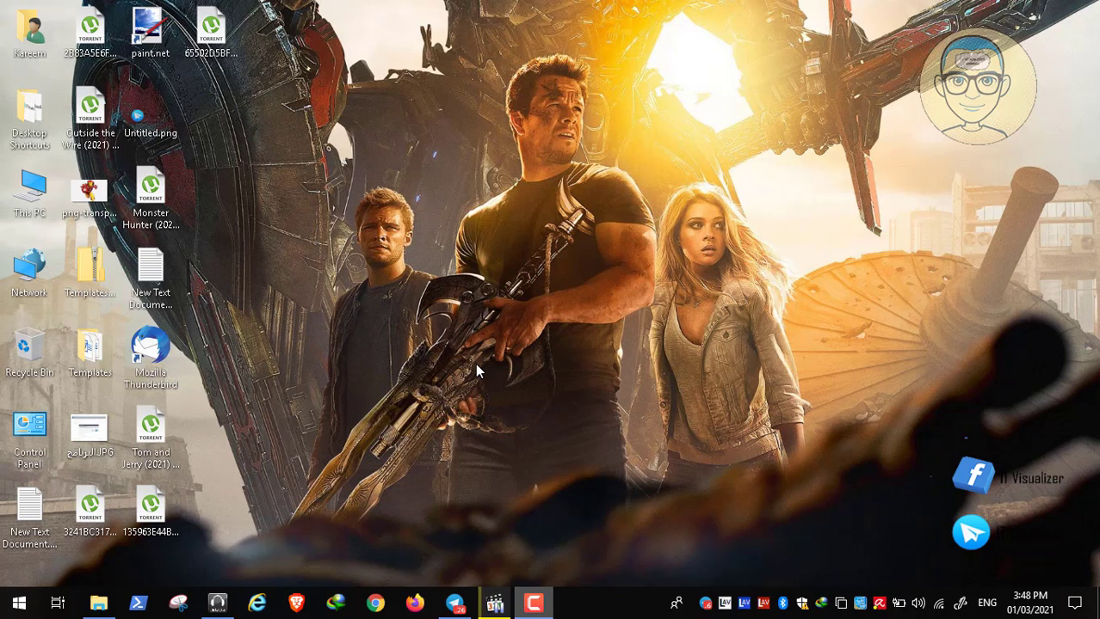
- Restore Telegram to view the IT Visualizer channel's Marvel Studio Lab post
{"action": "left_click", "coordinate": [454, 602]}
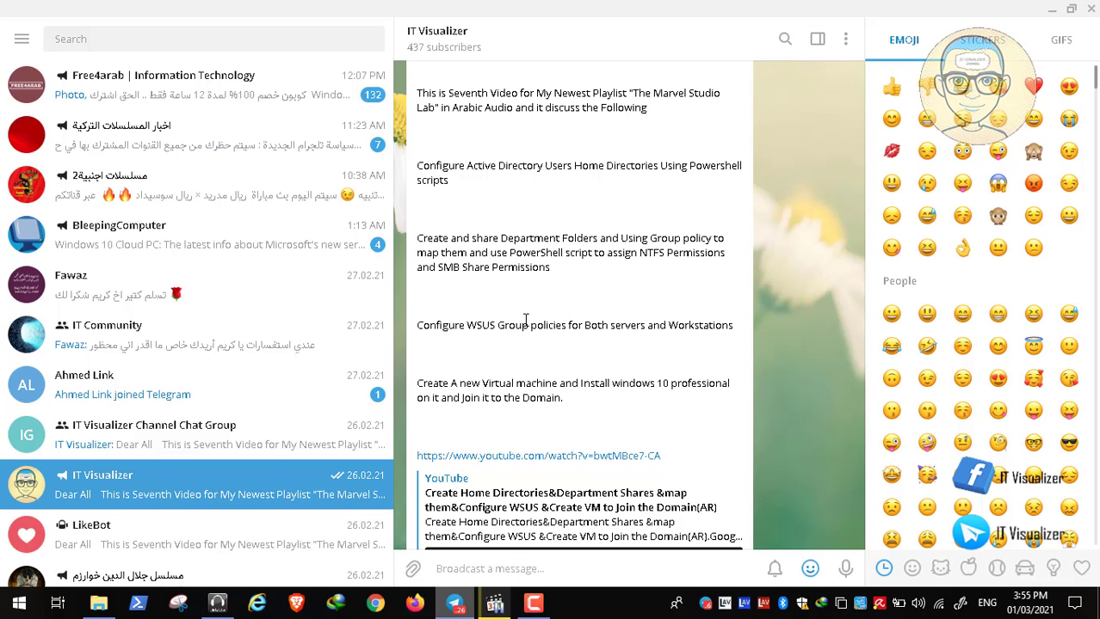
- Minimize Telegram and play Video10.mp4 full screen in Media Player Classic
{"action": "left_click", "coordinate": [1055, 8]}
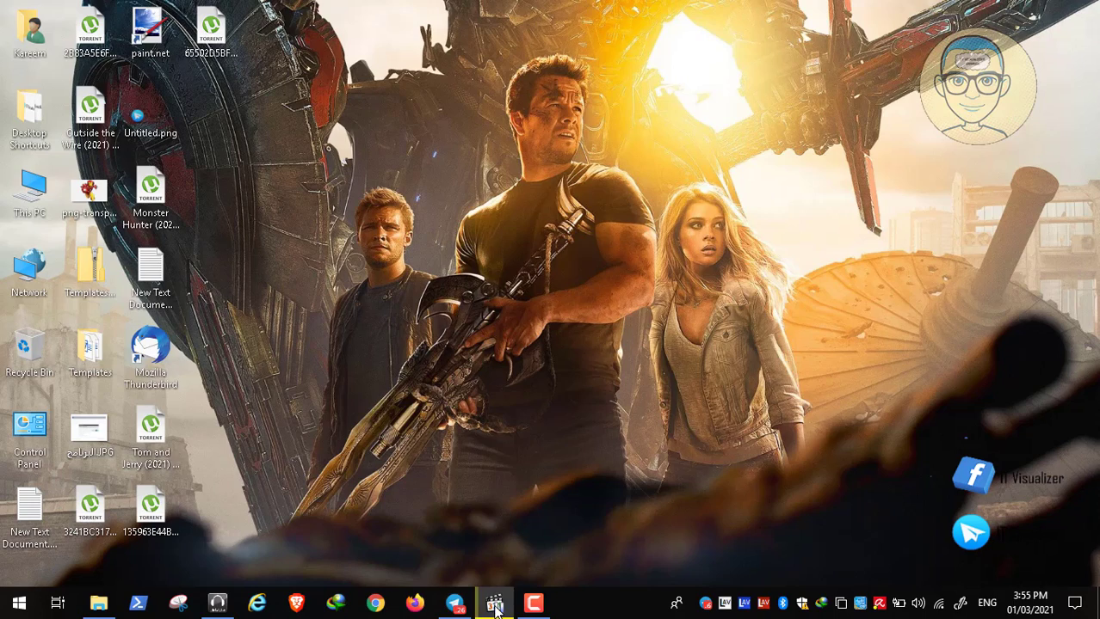
{"action": "left_click", "coordinate": [496, 606]}
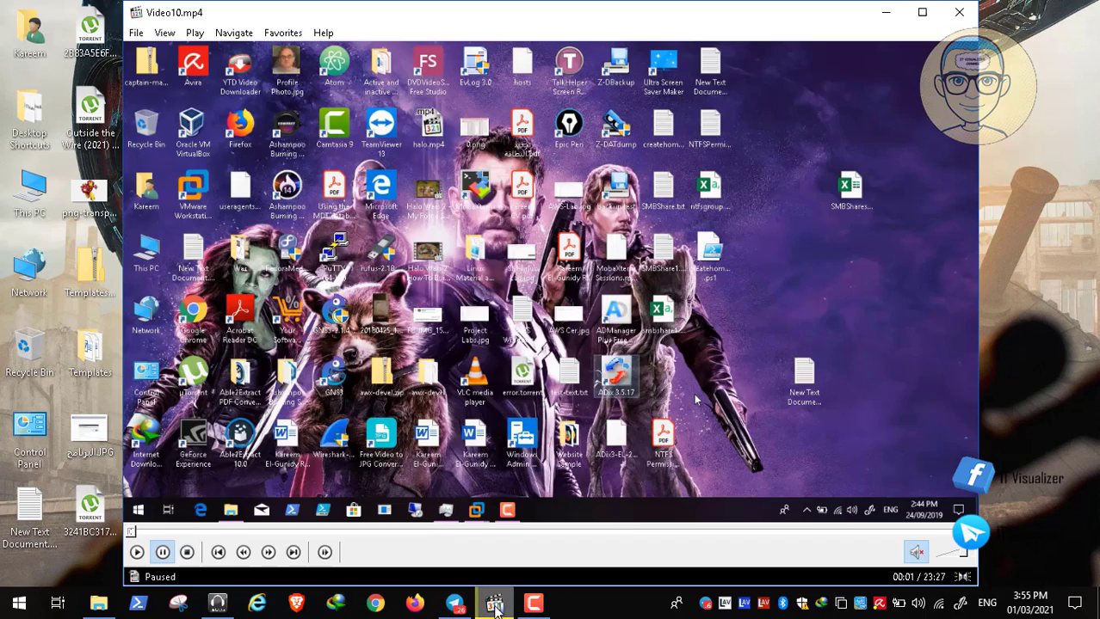
{"action": "left_click", "coordinate": [137, 553]}
{"action": "double_click", "coordinate": [233, 390]}
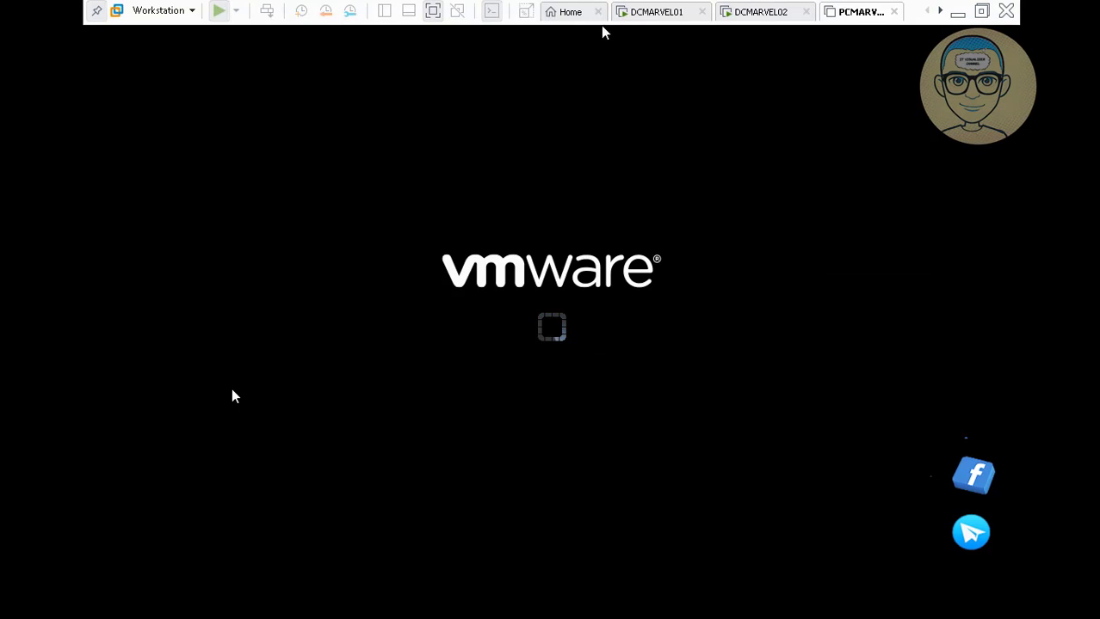
- Exit VMware full screen, dismiss Task Manager, and let PCMARVELER01 boot into Windows Setup
{"action": "left_click", "coordinate": [433, 10]}
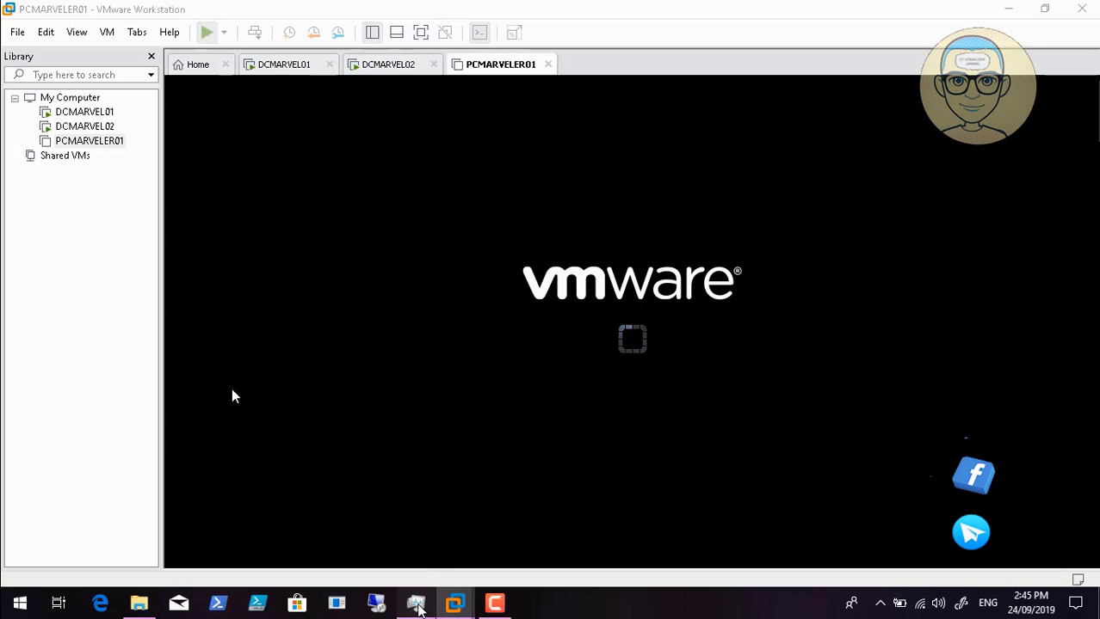
{"action": "left_click", "coordinate": [415, 603]}
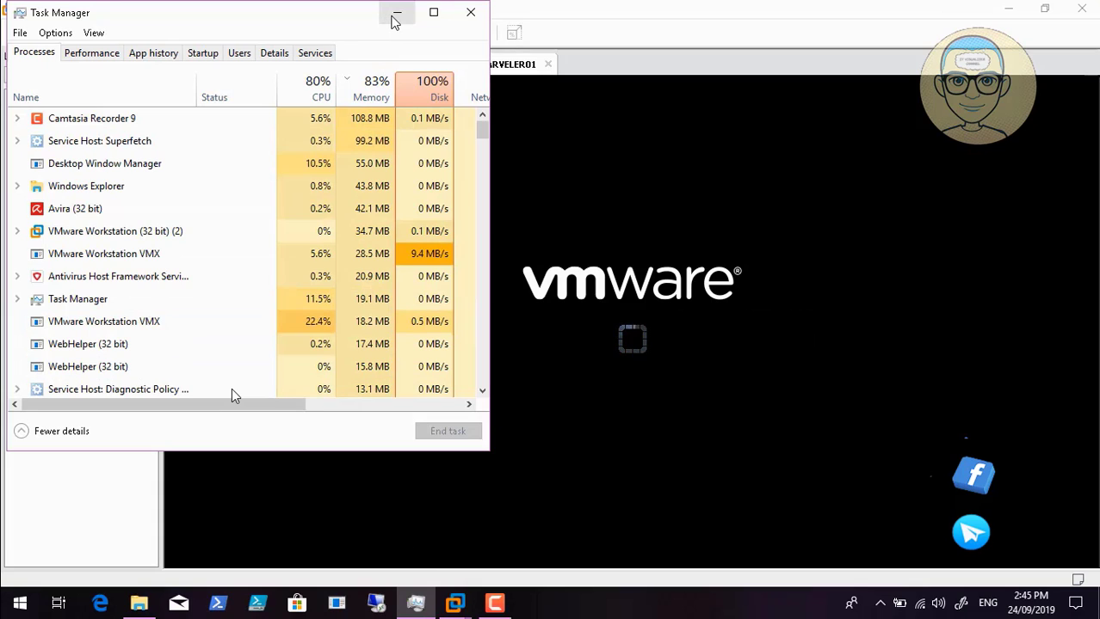
{"action": "left_click", "coordinate": [394, 17]}
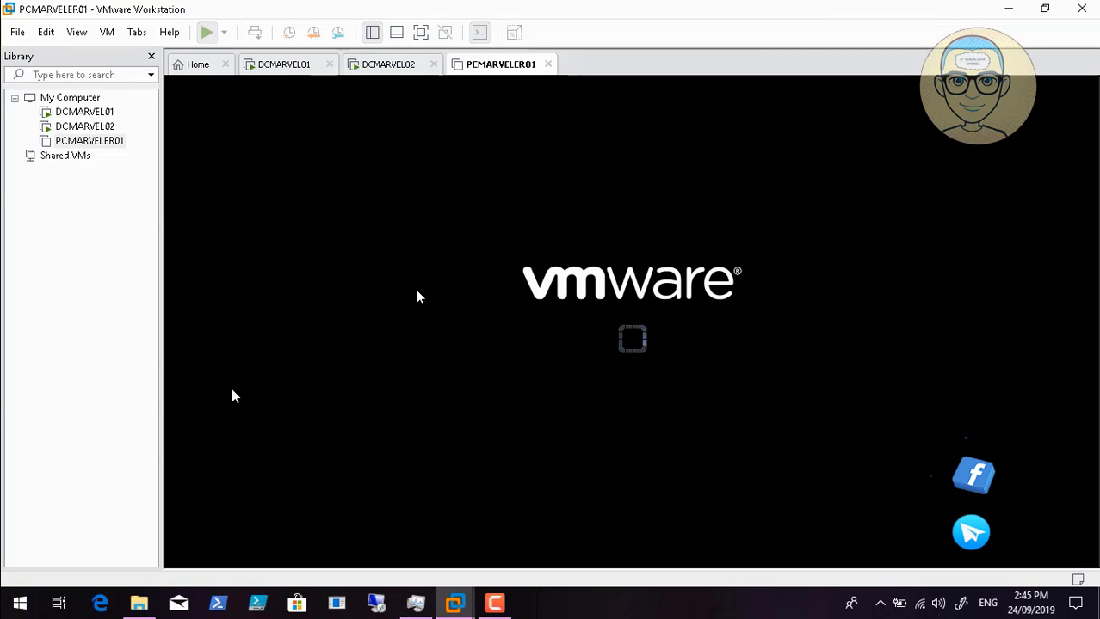
{"action": "left_click", "coordinate": [494, 605]}
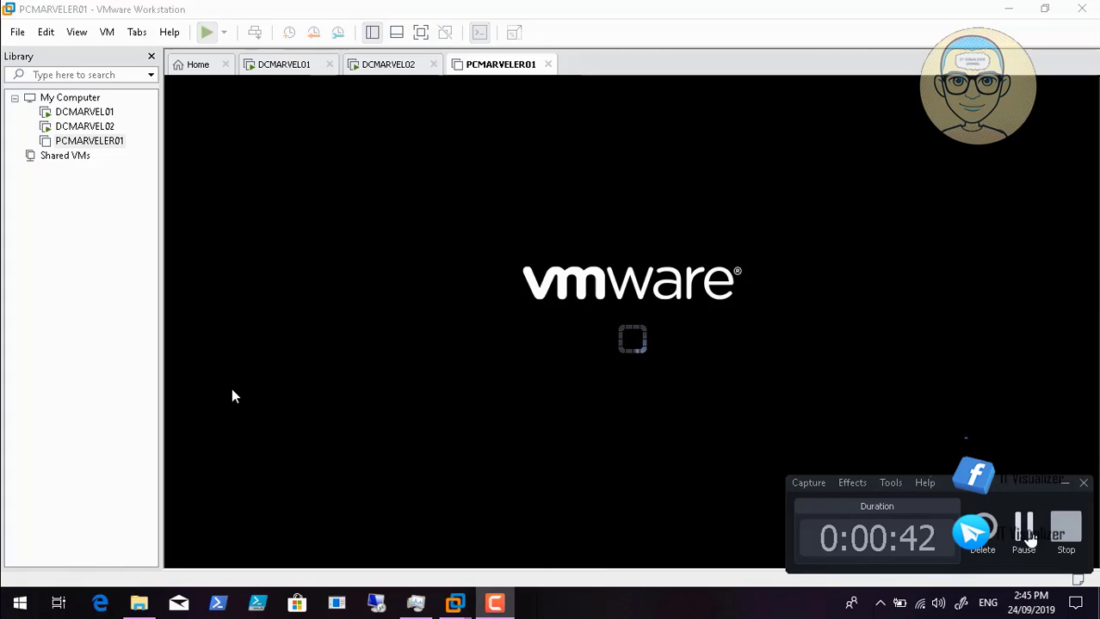
{"action": "left_click", "coordinate": [1024, 534]}
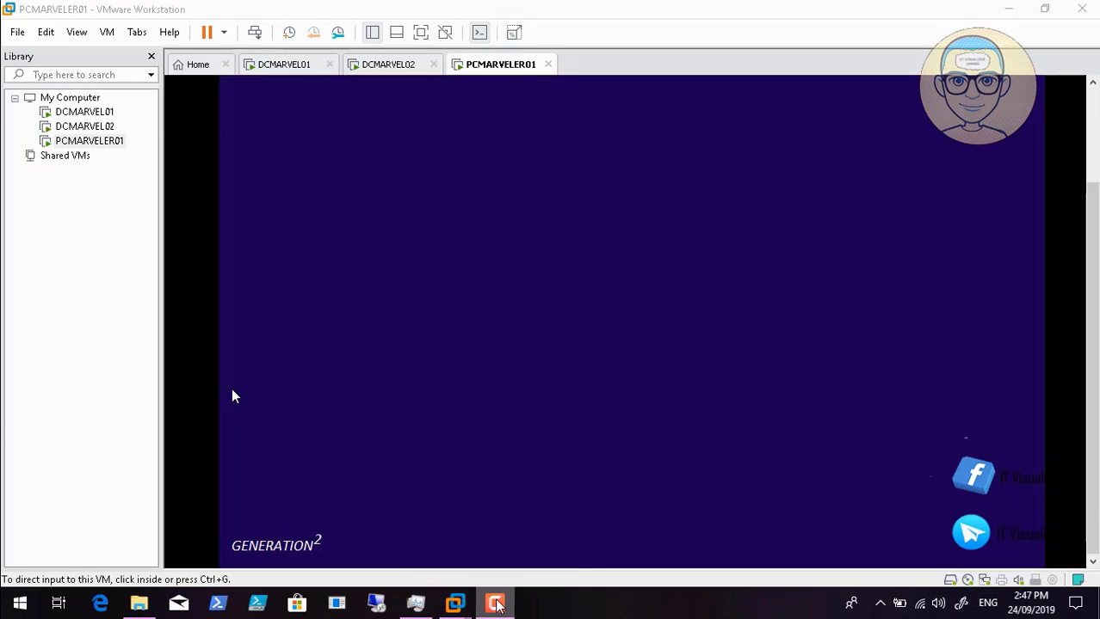
- Accept the Windows license terms and choose the Custom install
{"action": "left_click", "coordinate": [495, 604]}
{"action": "left_click", "coordinate": [231, 397]}
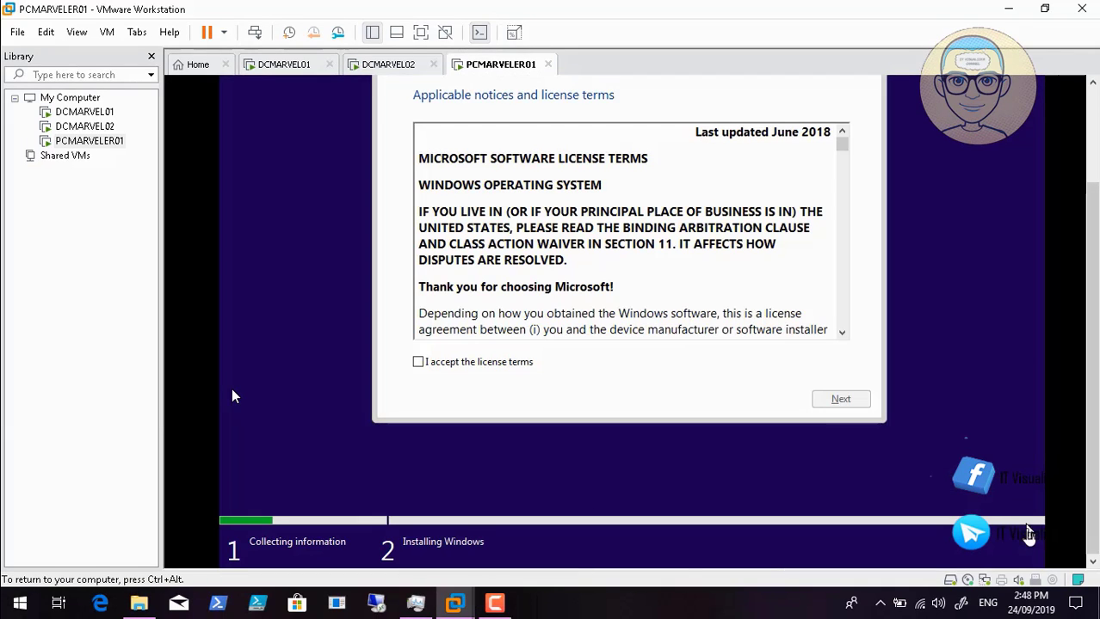
{"action": "left_click", "coordinate": [417, 362]}
{"action": "left_click", "coordinate": [835, 401]}
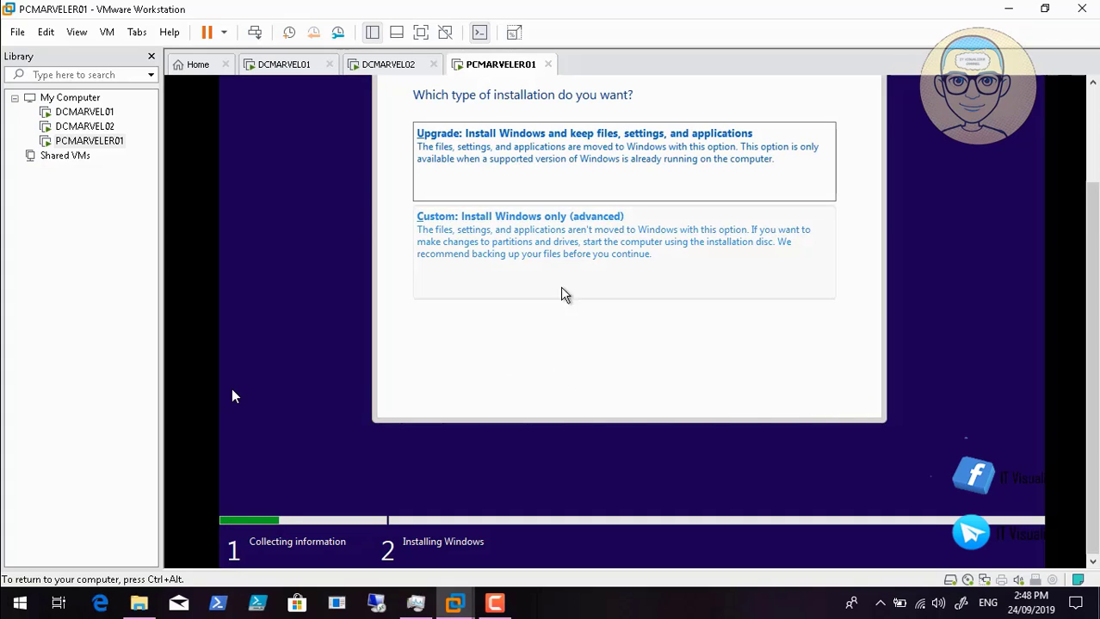
{"action": "left_click", "coordinate": [542, 242]}
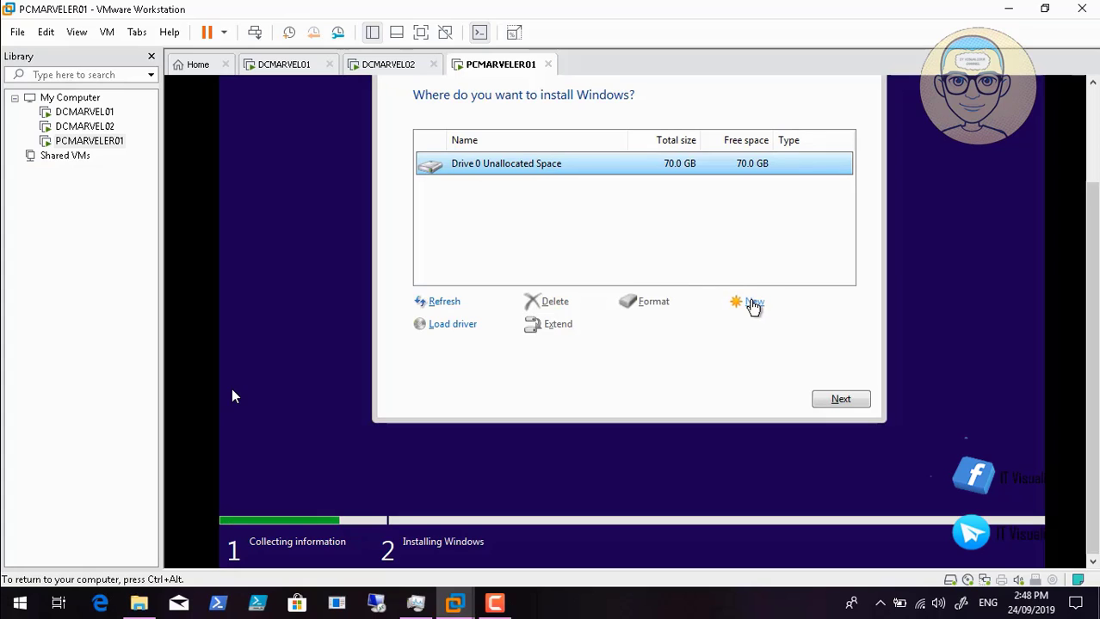
- Create a 60000 MB partition on the empty disk, allowing setup's system partitions
{"action": "left_click", "coordinate": [753, 303]}
{"action": "left_click", "coordinate": [666, 327]}
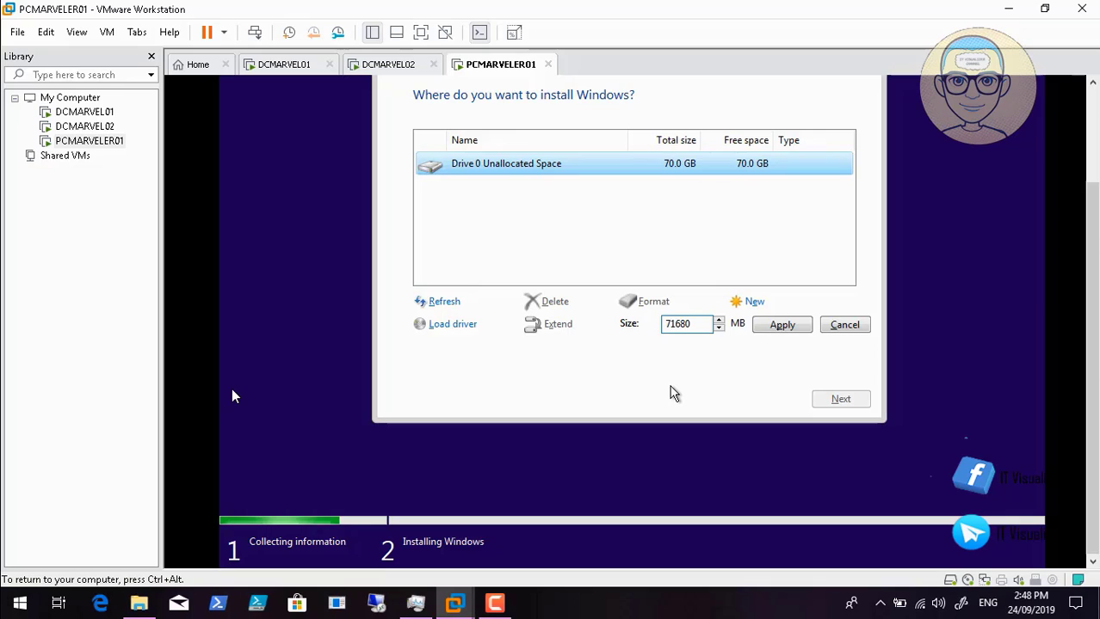
{"action": "key", "text": "Right"}
{"action": "key", "text": "Right"}
{"action": "key", "text": "BackSpace"}
{"action": "key", "text": "BackSpace"}
{"action": "key", "text": "BackSpace"}
{"action": "key", "text": "BackSpace"}
{"action": "key", "text": "BackSpace"}
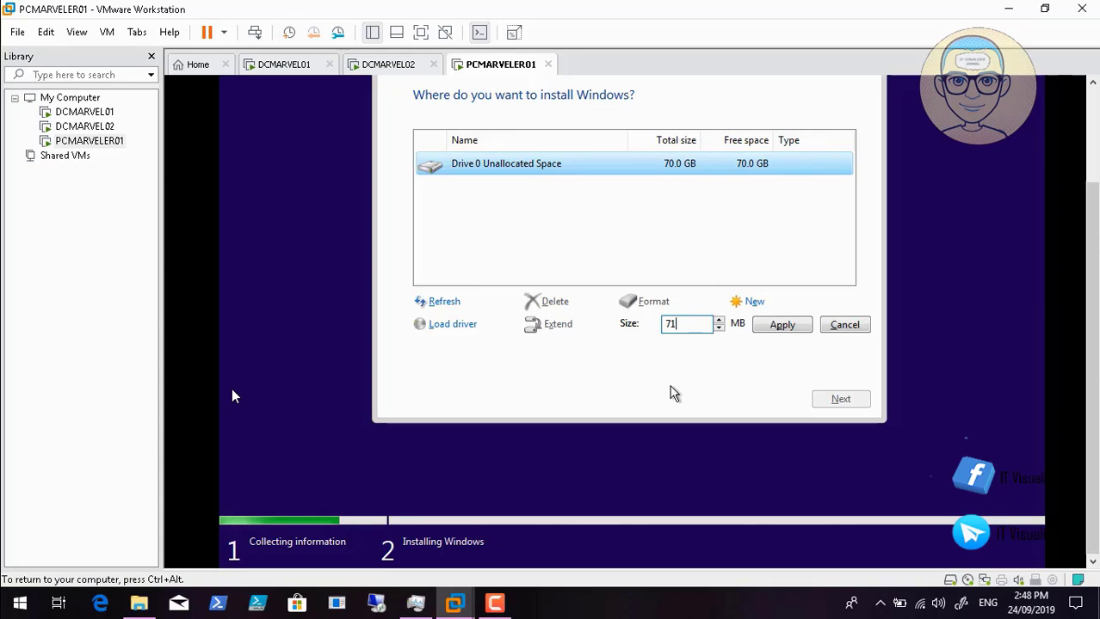
{"action": "type", "text": "60000"}
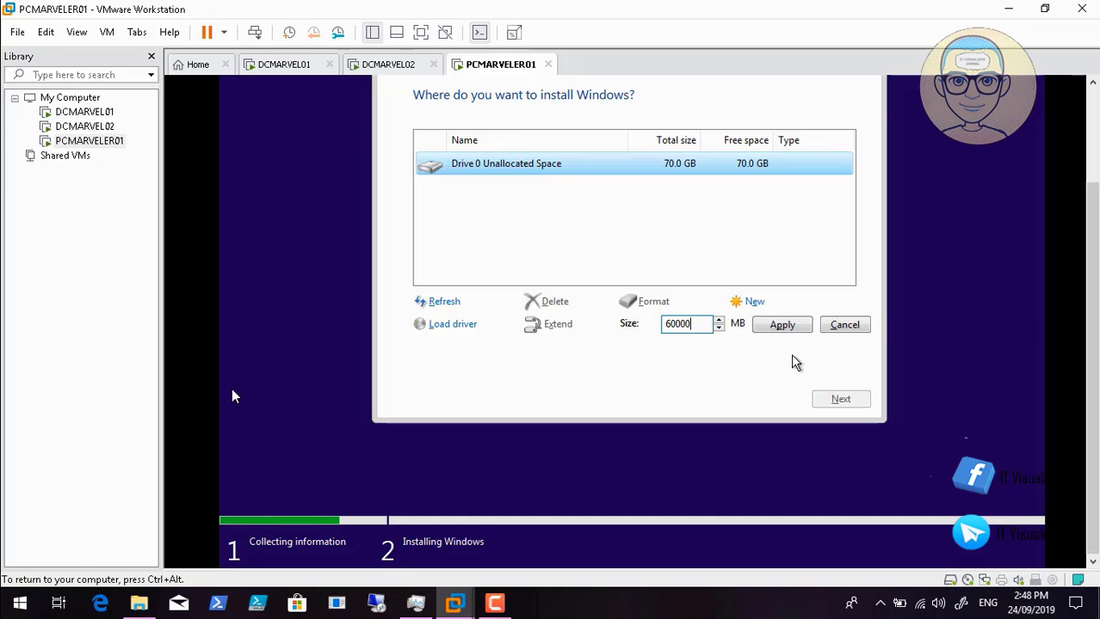
{"action": "left_click", "coordinate": [784, 332]}
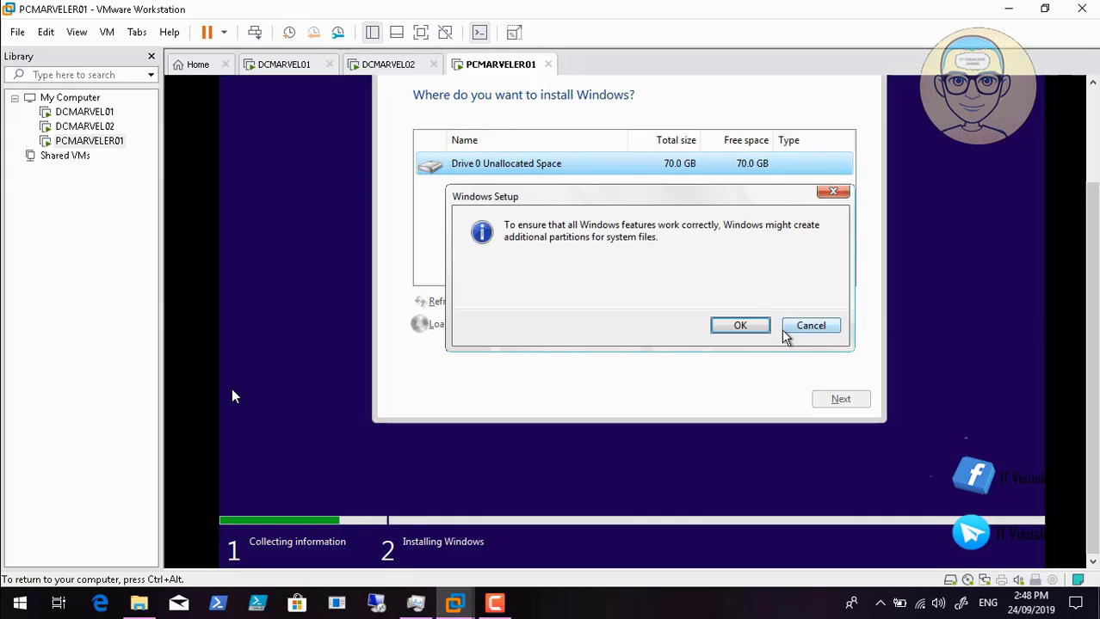
{"action": "left_click", "coordinate": [753, 325]}
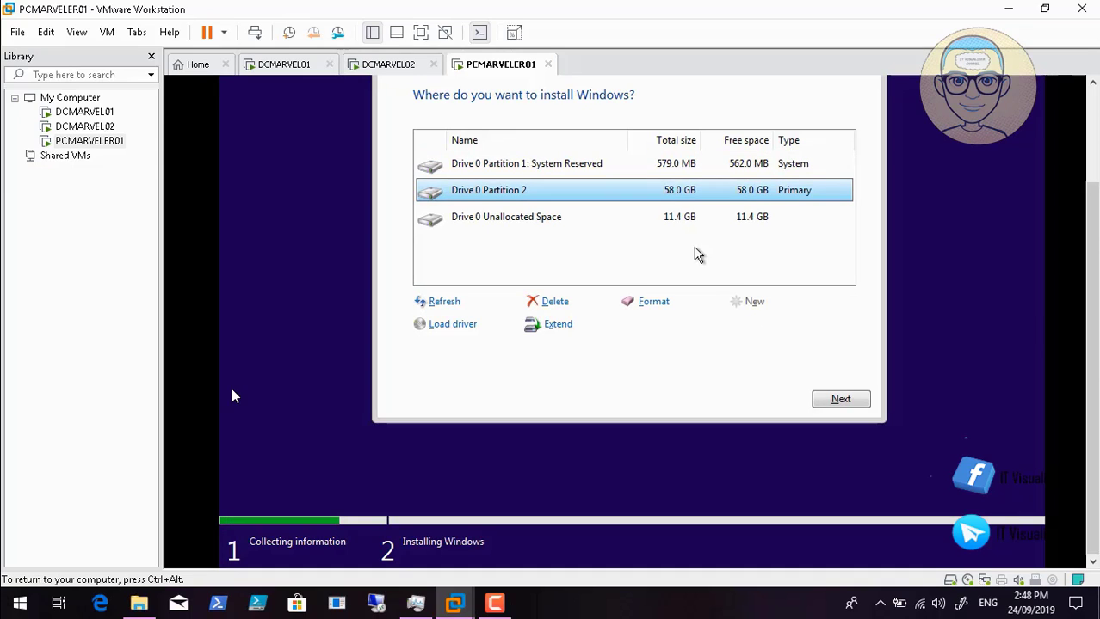
- Make and format Partition 3 from leftover space, then install onto Partition 2
{"action": "left_click", "coordinate": [679, 217]}
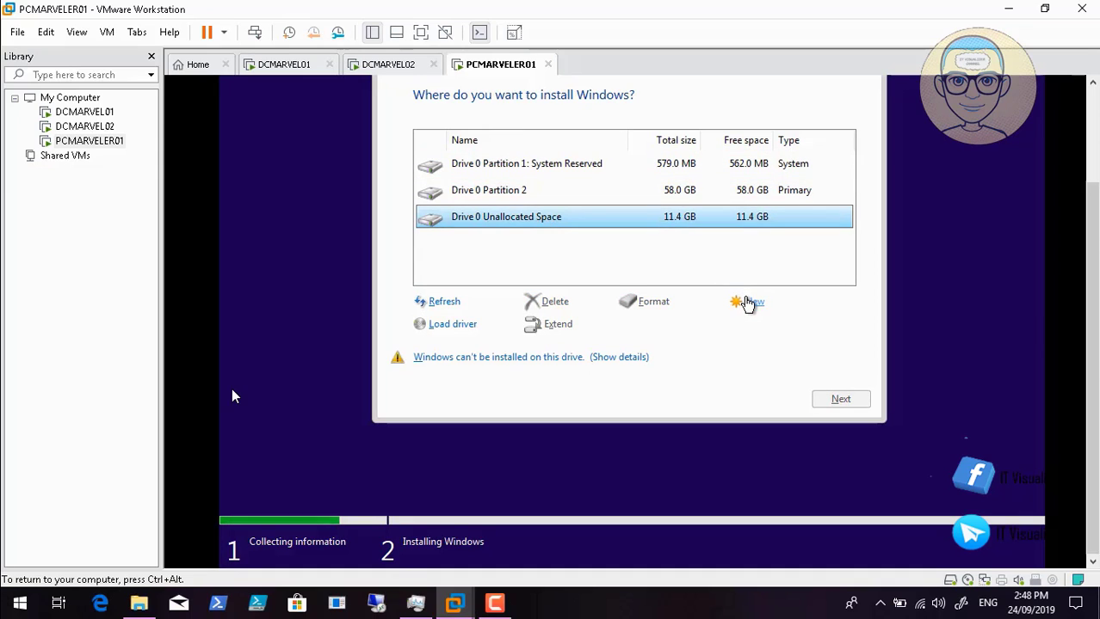
{"action": "left_click", "coordinate": [748, 302]}
{"action": "left_click", "coordinate": [765, 328]}
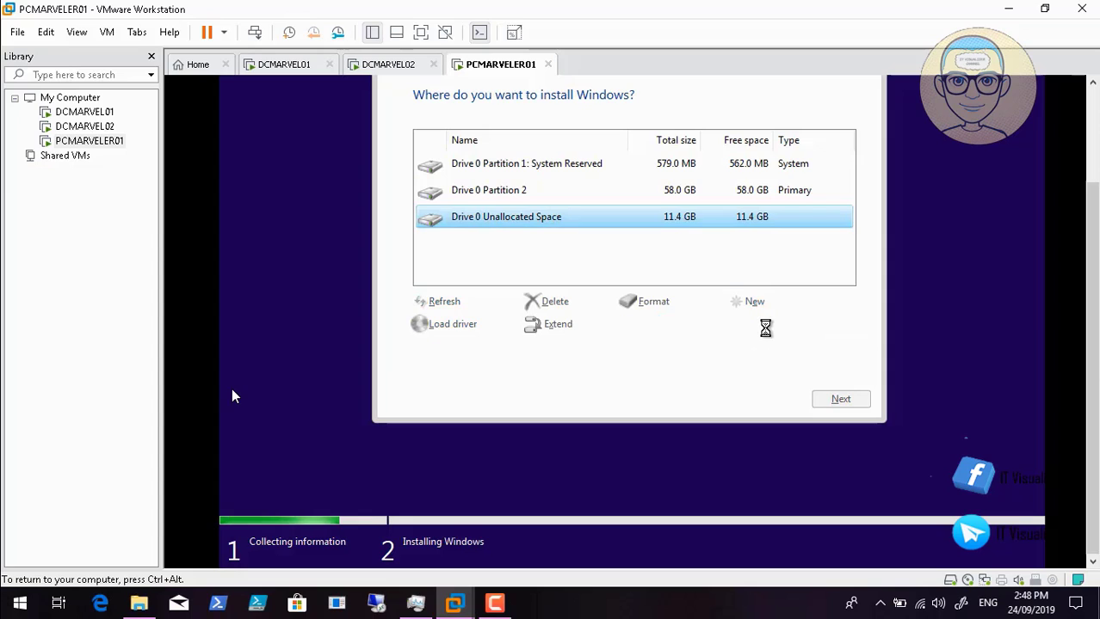
{"action": "left_click", "coordinate": [651, 302]}
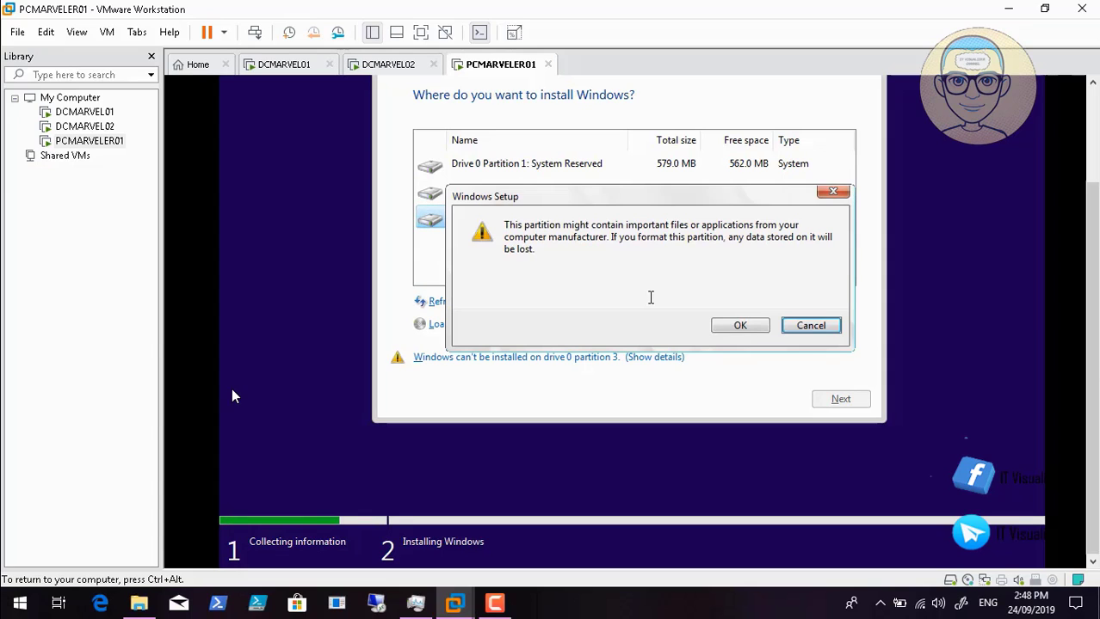
{"action": "left_click", "coordinate": [739, 327]}
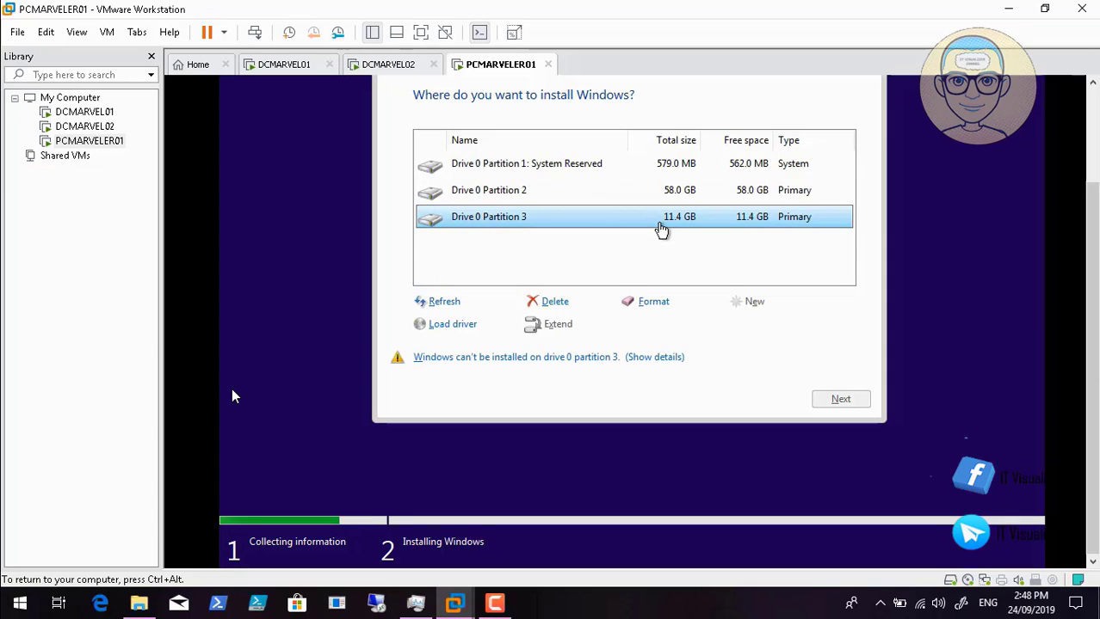
{"action": "left_click", "coordinate": [592, 198]}
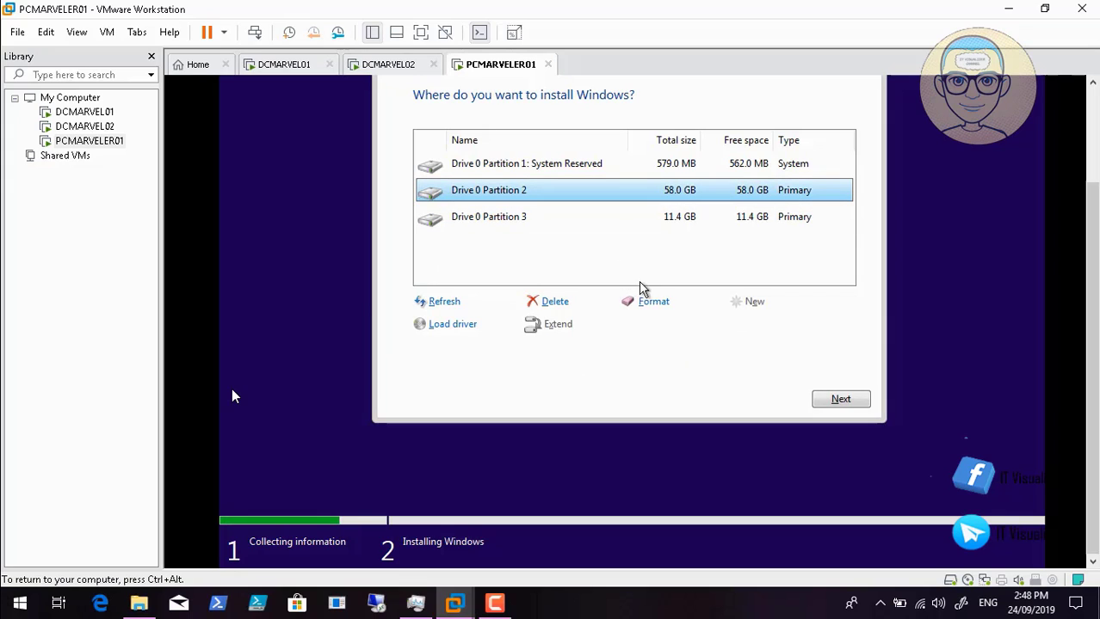
{"action": "left_click", "coordinate": [843, 400]}
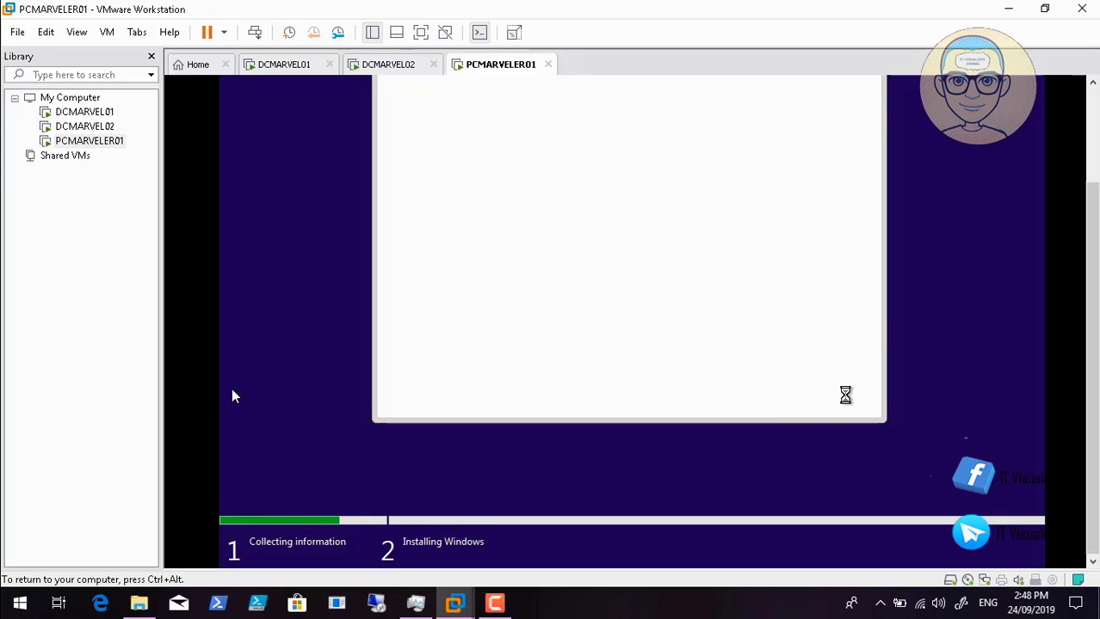
- Seek the video back to the Windows Setup disk partitioning page
{"action": "mouse_move", "coordinate": [235, 606]}
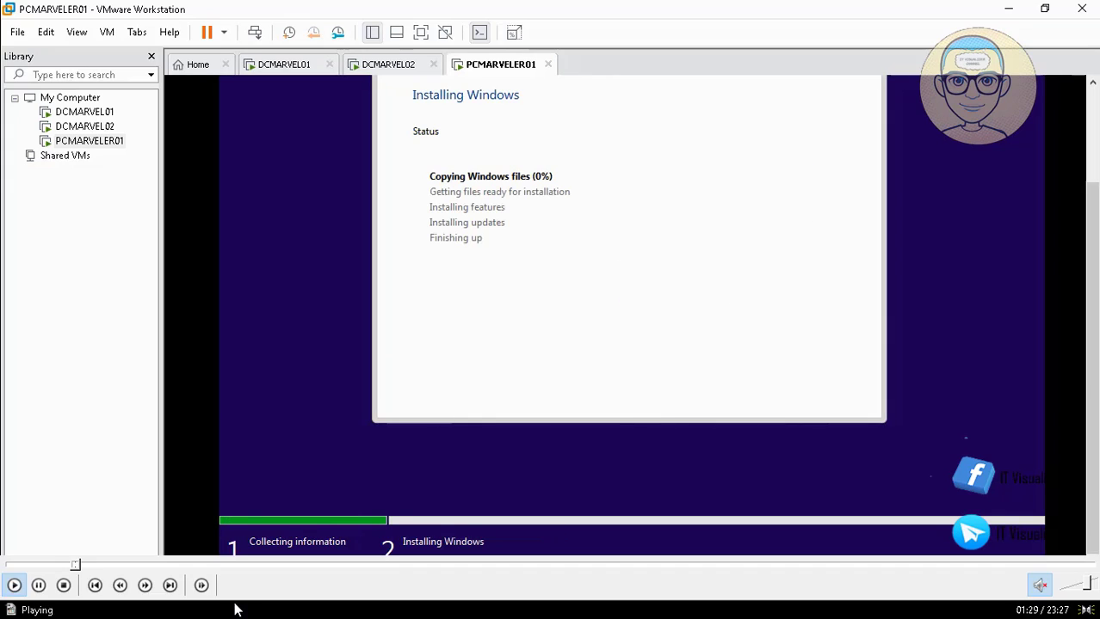
{"action": "left_click", "coordinate": [73, 566]}
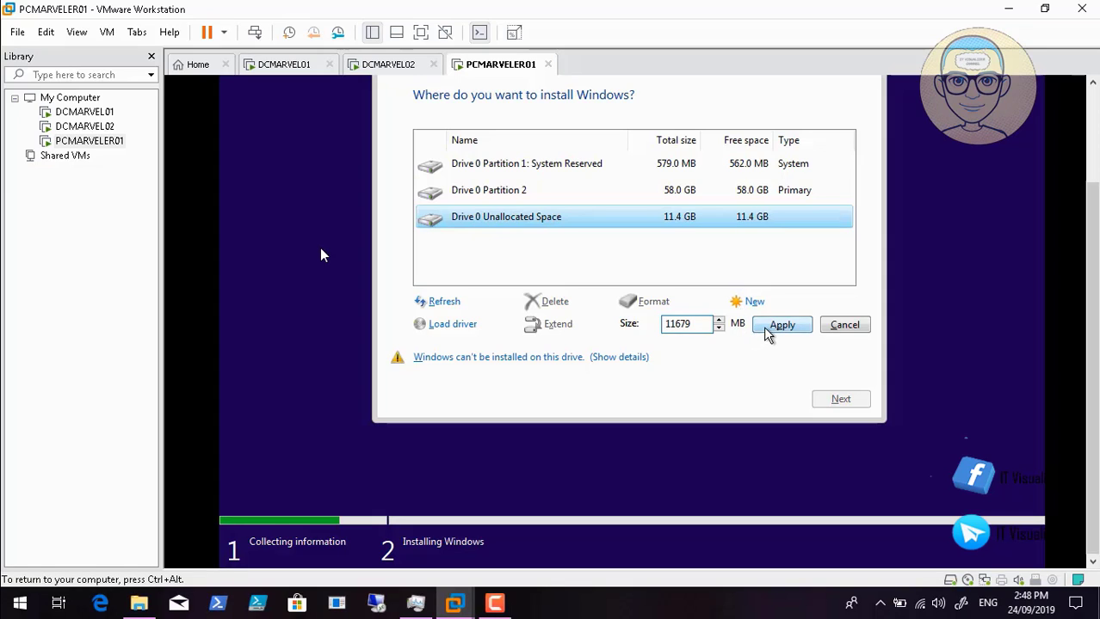
- Create and format the 11.4 GB Partition 3, then install Windows on the 58.0 GB Partition 2
{"action": "left_click", "coordinate": [770, 328]}
{"action": "left_click", "coordinate": [651, 303]}
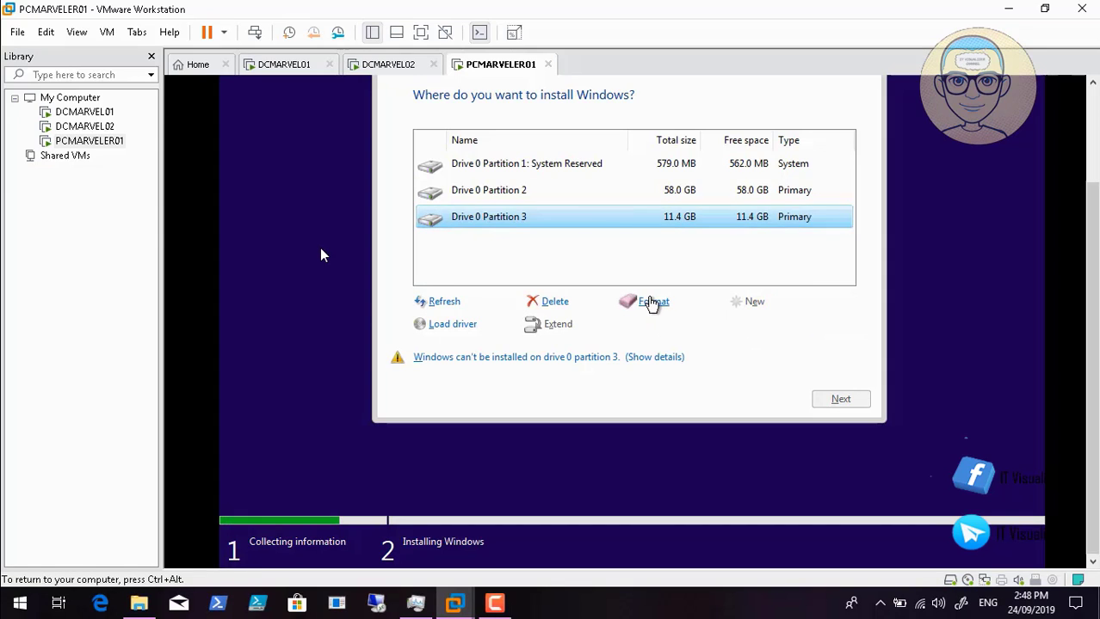
{"action": "left_click", "coordinate": [740, 326]}
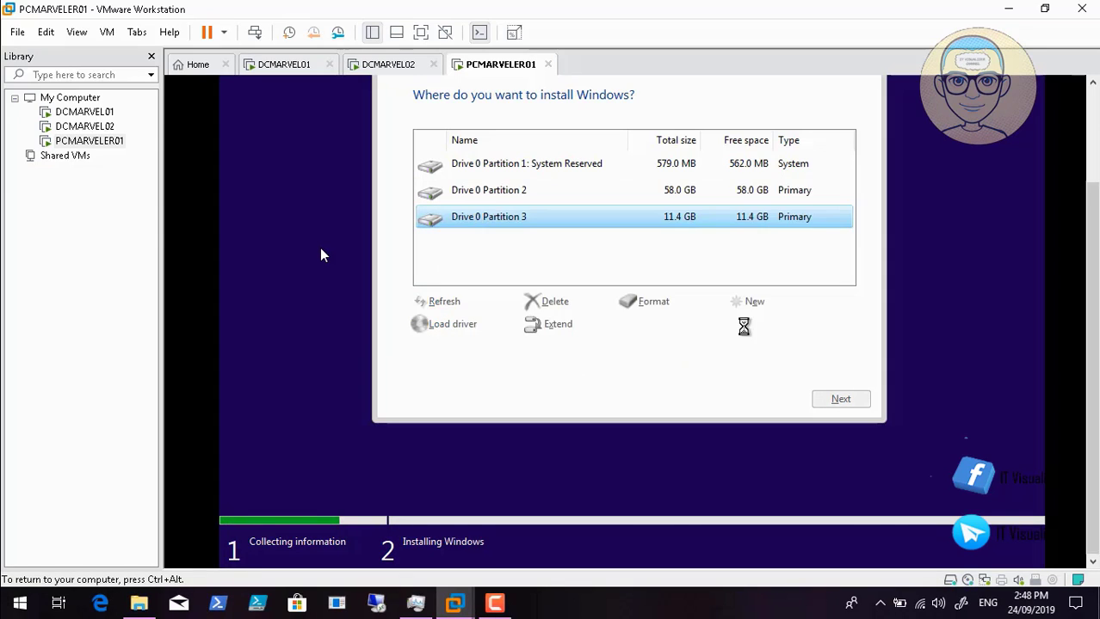
{"action": "left_click", "coordinate": [591, 193]}
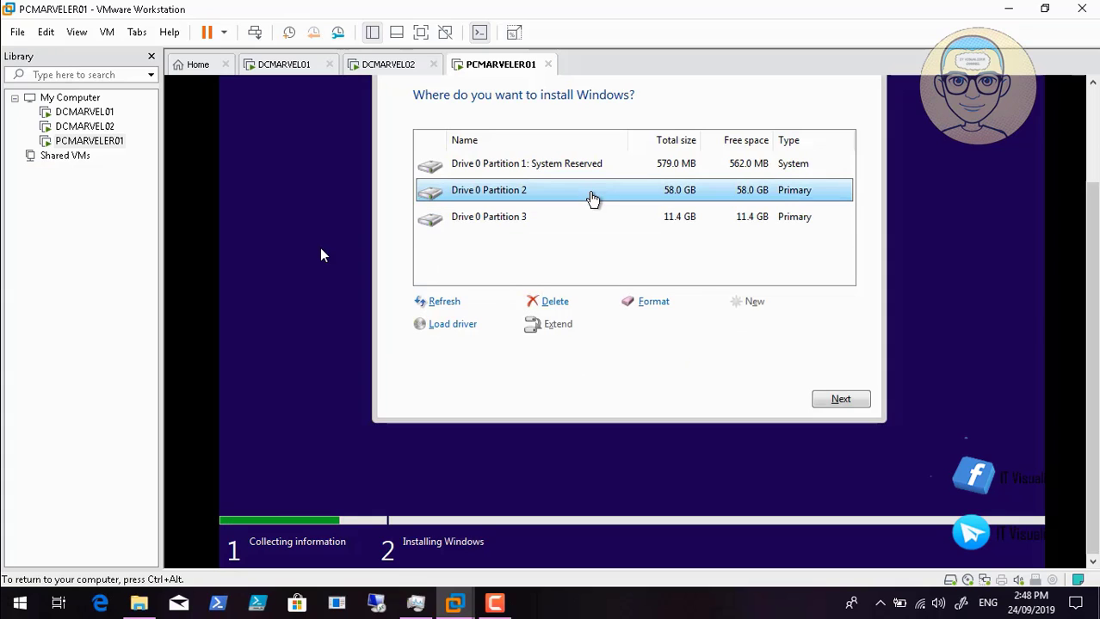
{"action": "left_click", "coordinate": [846, 400]}
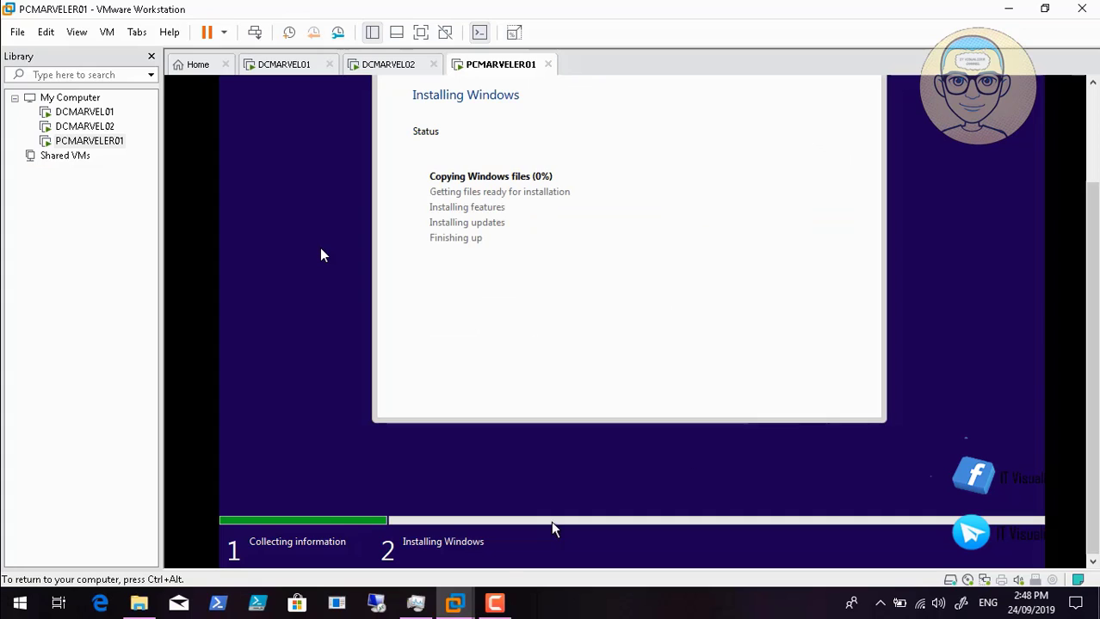
- Release input from the VM and bring the PCMARVELER01 window back while Windows installs
{"action": "key", "text": "ctrl+alt"}
{"action": "left_click", "coordinate": [495, 605]}
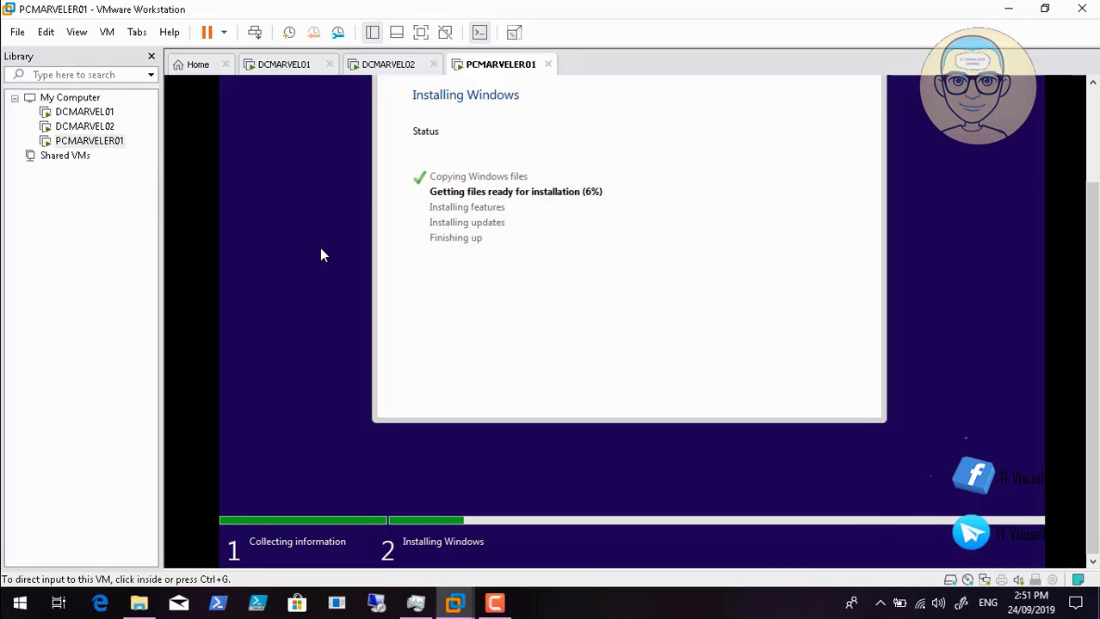
{"action": "key", "text": "ctrl+g"}
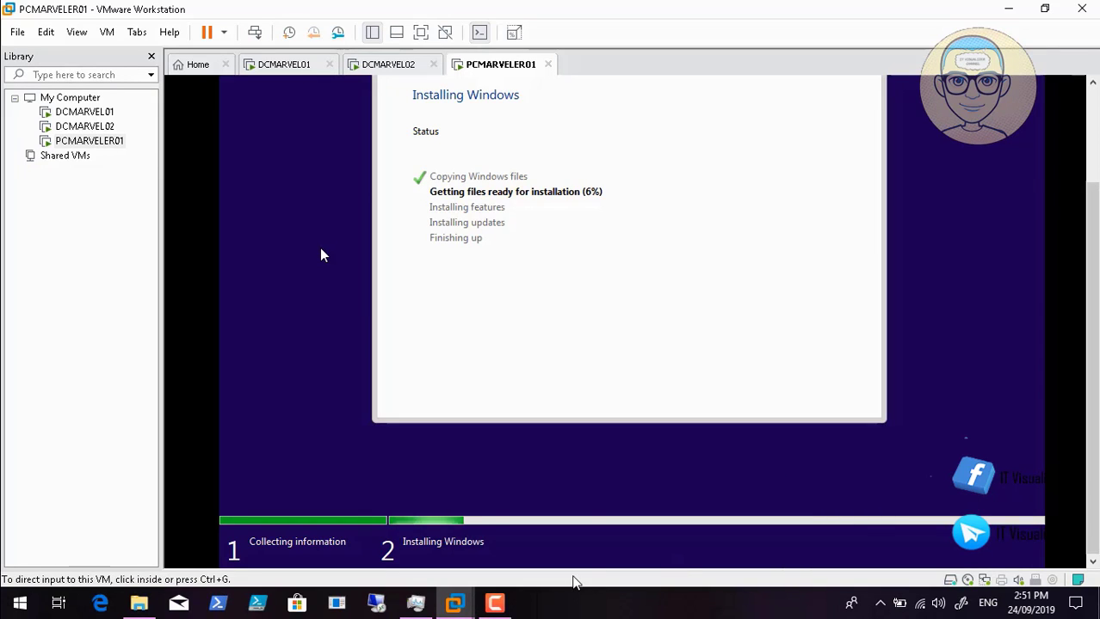
{"action": "left_click", "coordinate": [496, 605]}
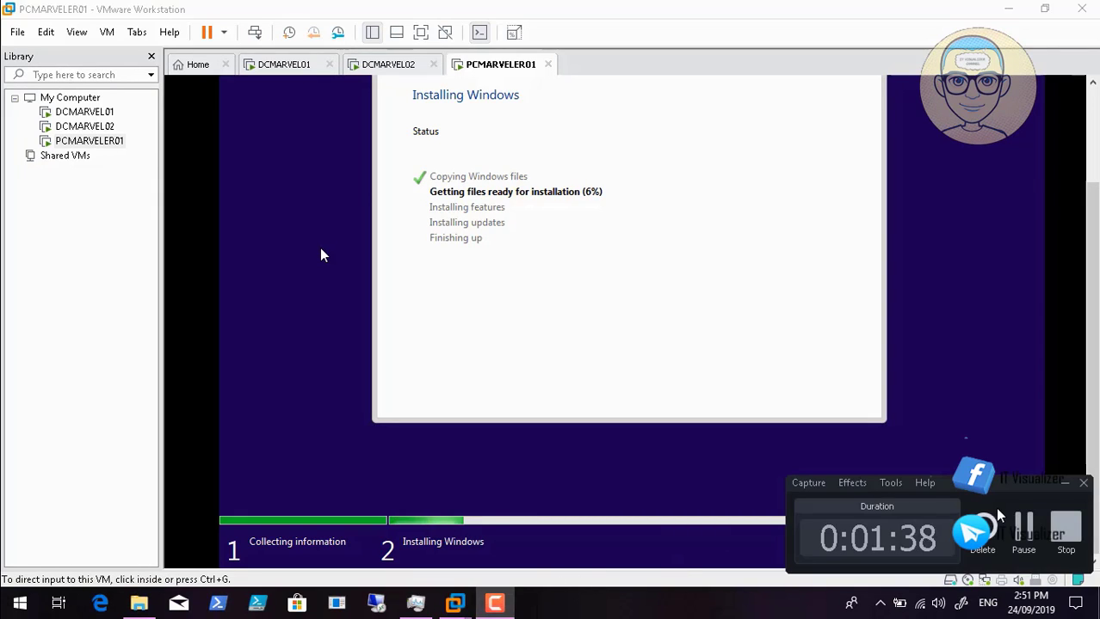
{"action": "left_click", "coordinate": [1028, 532]}
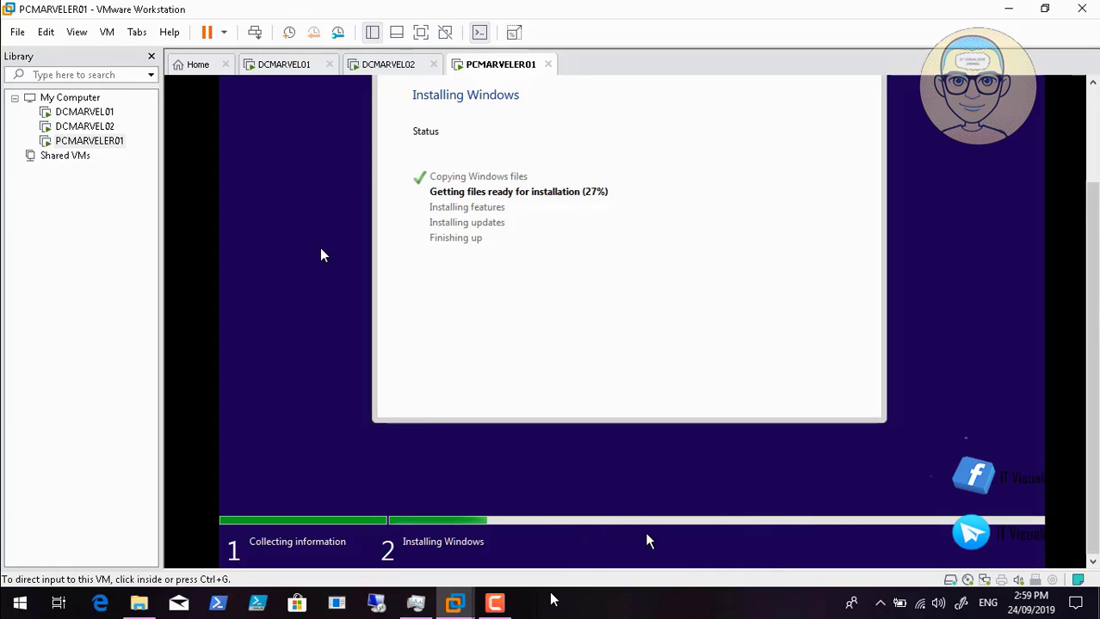
{"action": "left_click", "coordinate": [497, 605]}
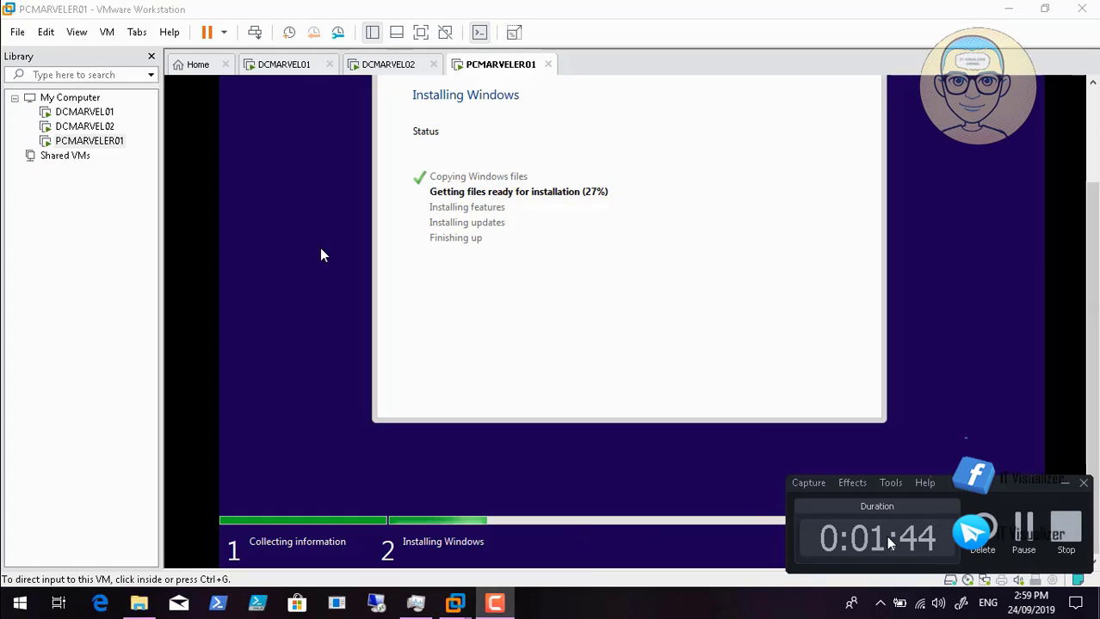
{"action": "left_click", "coordinate": [1024, 526]}
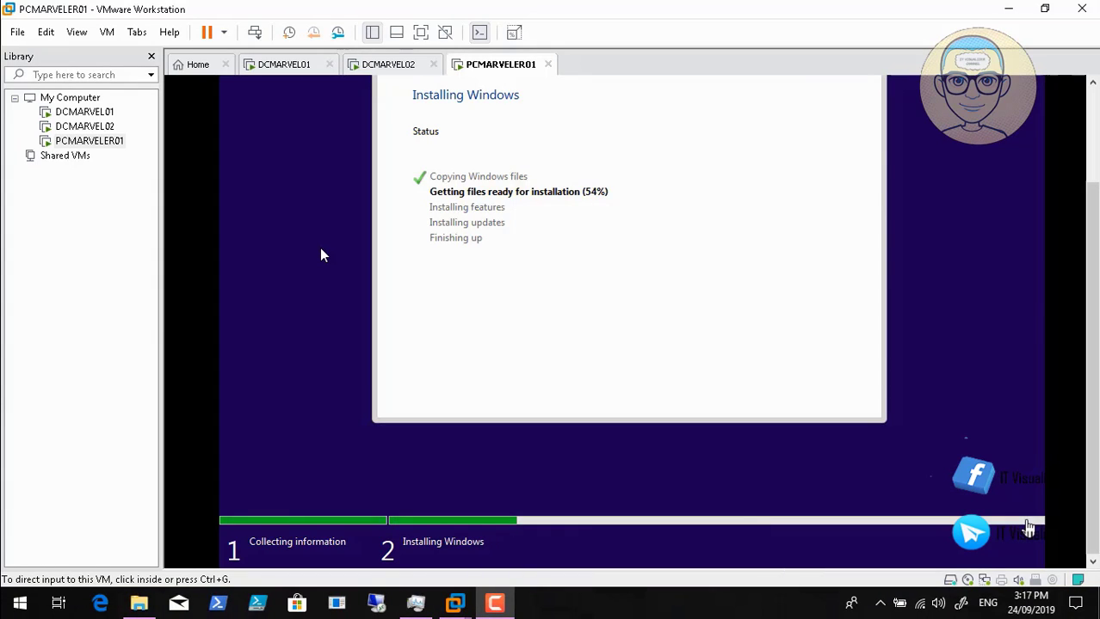
{"action": "left_click", "coordinate": [406, 84]}
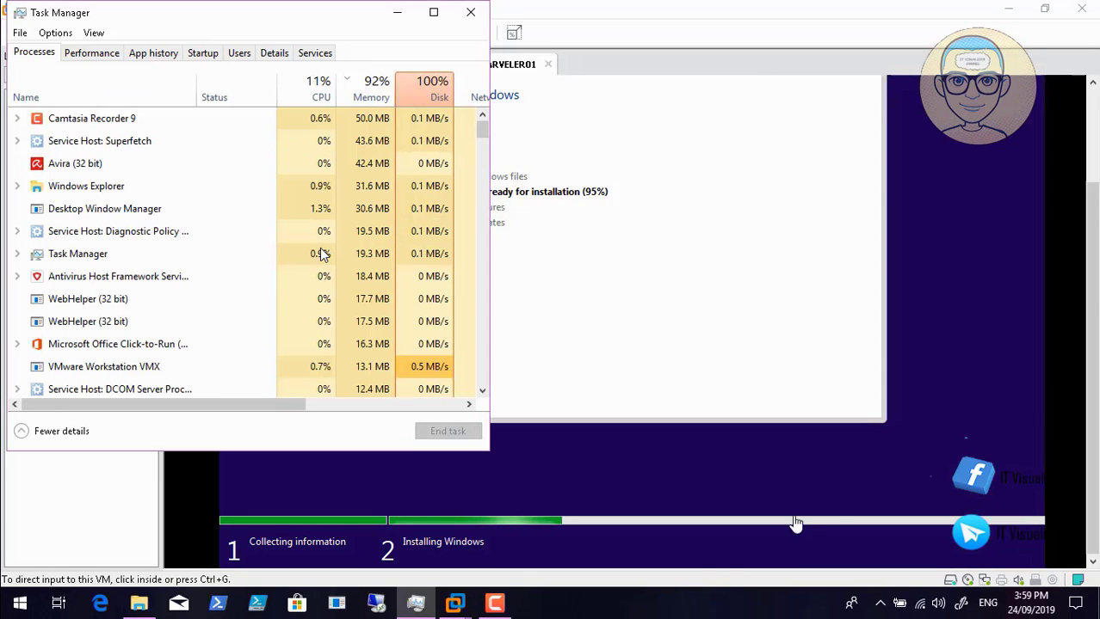
- Wait for the install to reach Getting ready and open PCMARVELER01's Virtual Machine Settings
{"action": "left_click", "coordinate": [496, 604]}
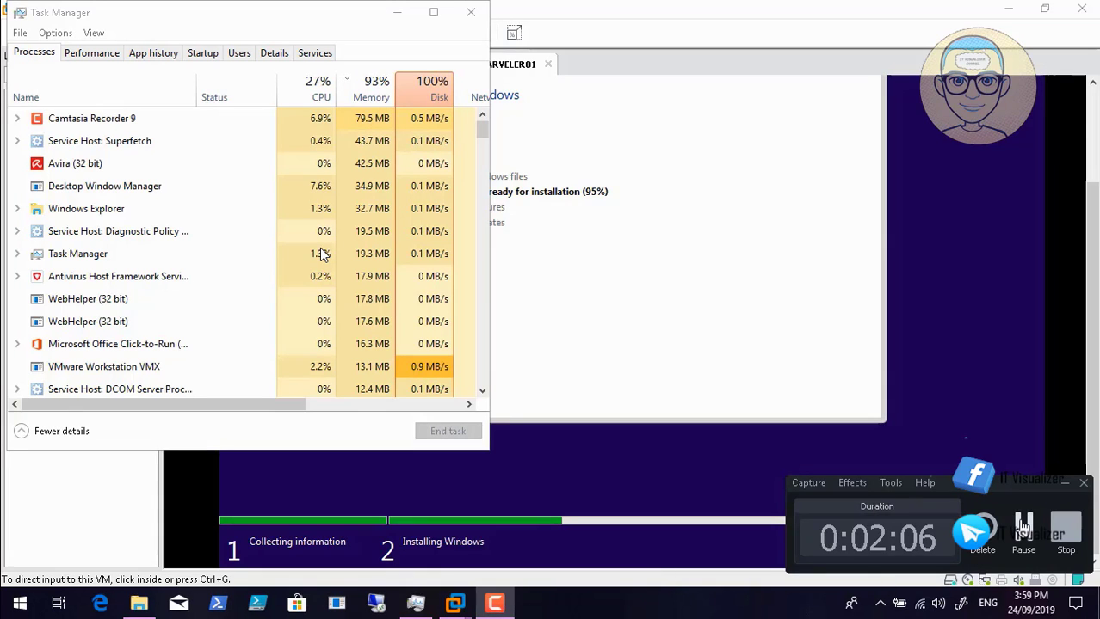
{"action": "left_click", "coordinate": [1024, 527]}
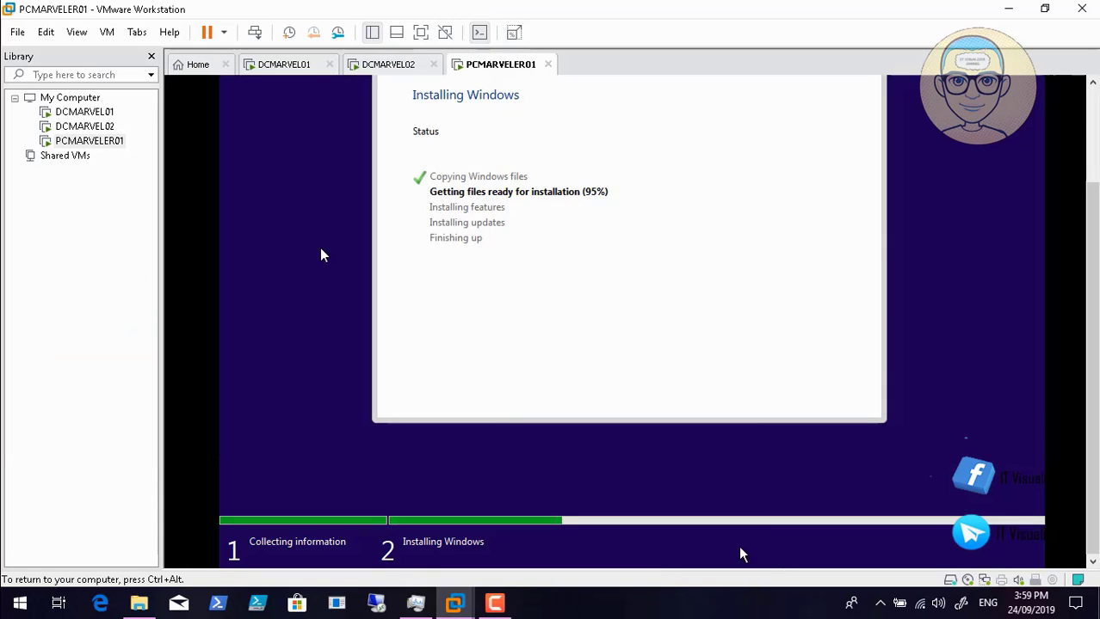
{"action": "left_click", "coordinate": [497, 602]}
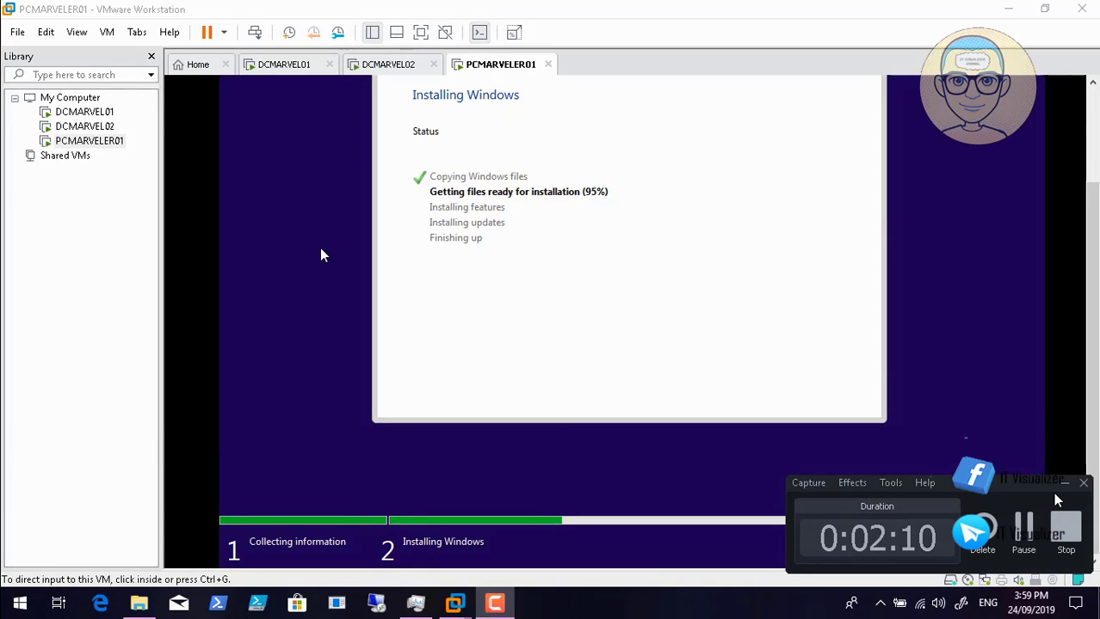
{"action": "left_click", "coordinate": [1023, 527]}
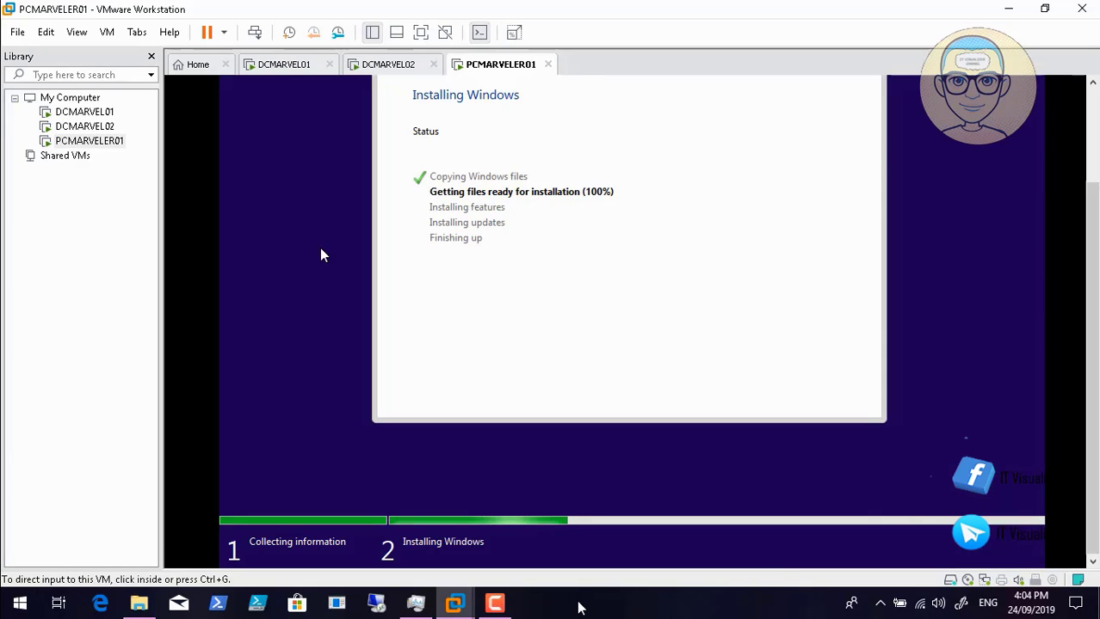
{"action": "left_click", "coordinate": [495, 602]}
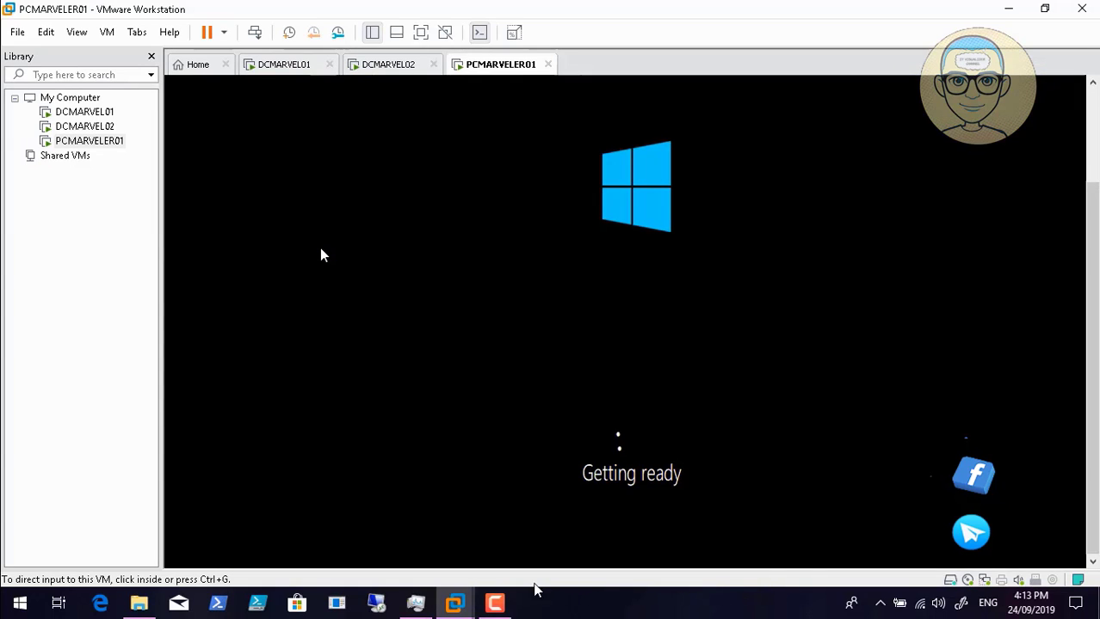
{"action": "left_click", "coordinate": [494, 603]}
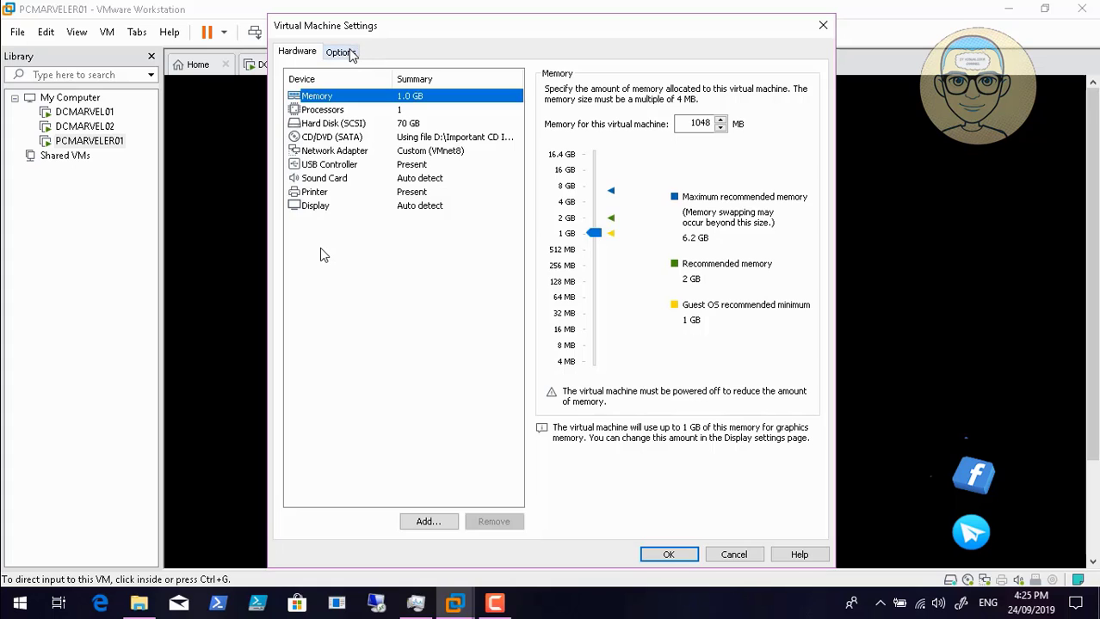
- Review the VM options and the hard disk's advanced settings
{"action": "left_click", "coordinate": [343, 52]}
{"action": "left_click", "coordinate": [301, 53]}
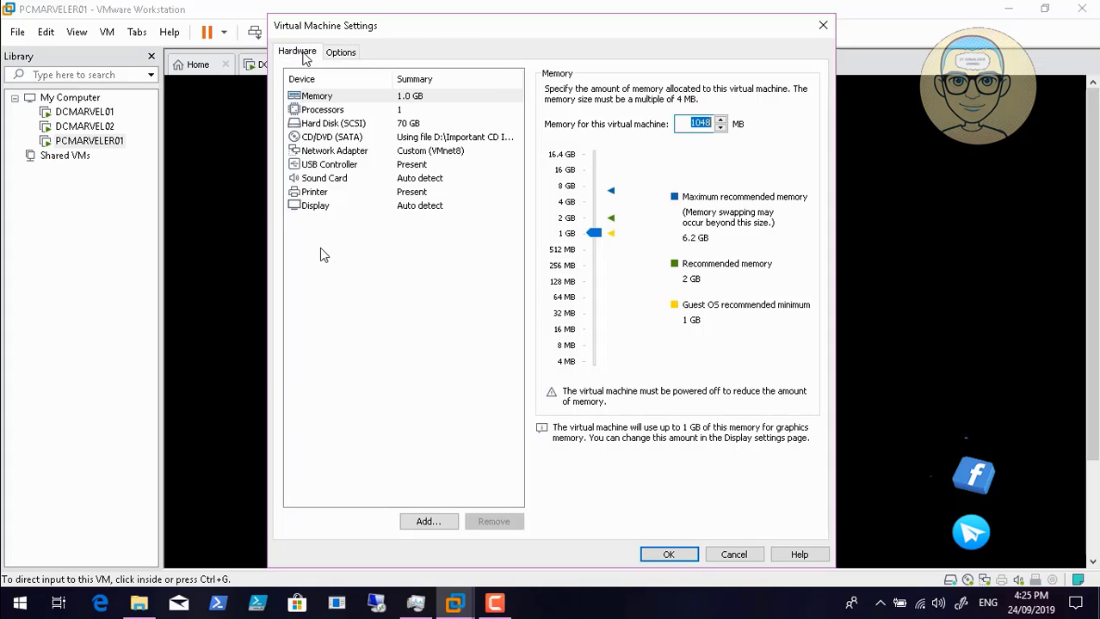
{"action": "left_click", "coordinate": [340, 126]}
{"action": "left_click", "coordinate": [340, 125]}
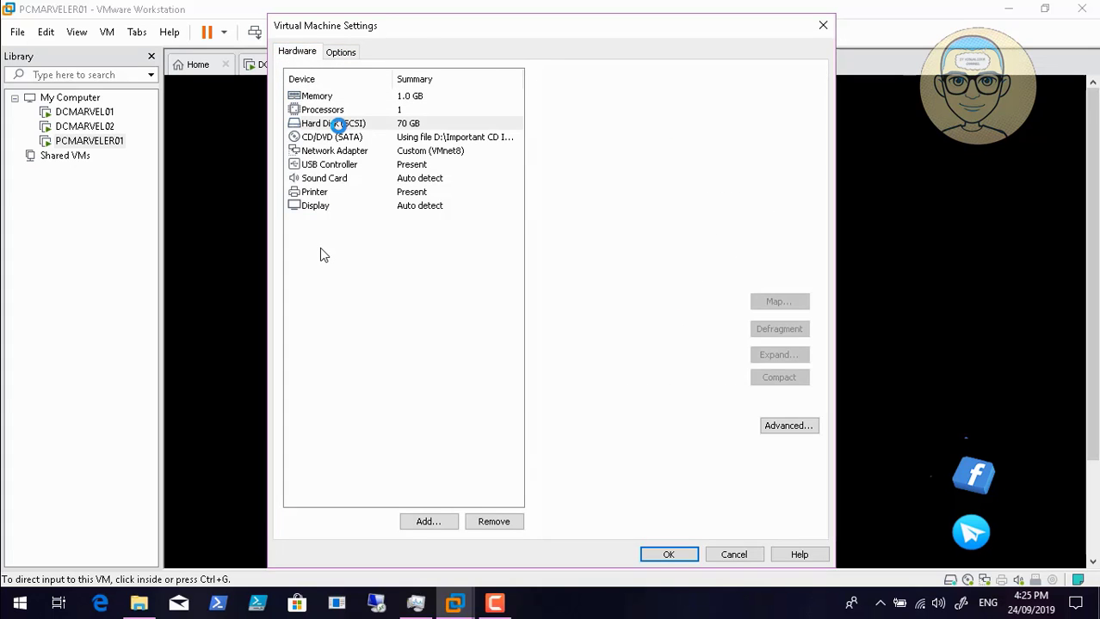
{"action": "left_click", "coordinate": [783, 413]}
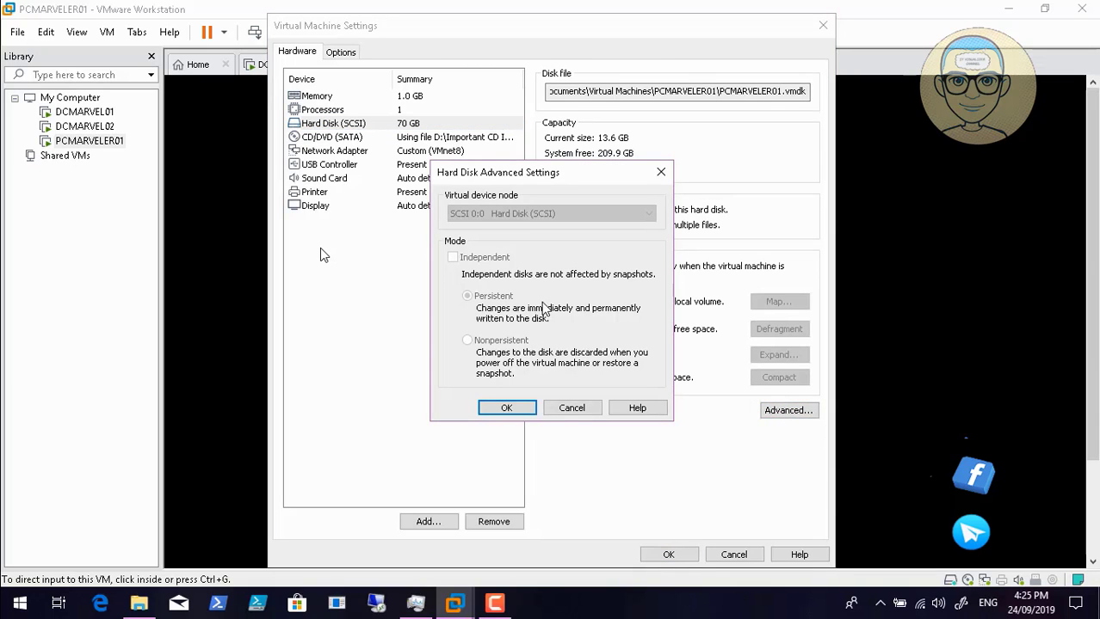
{"action": "left_click", "coordinate": [584, 413]}
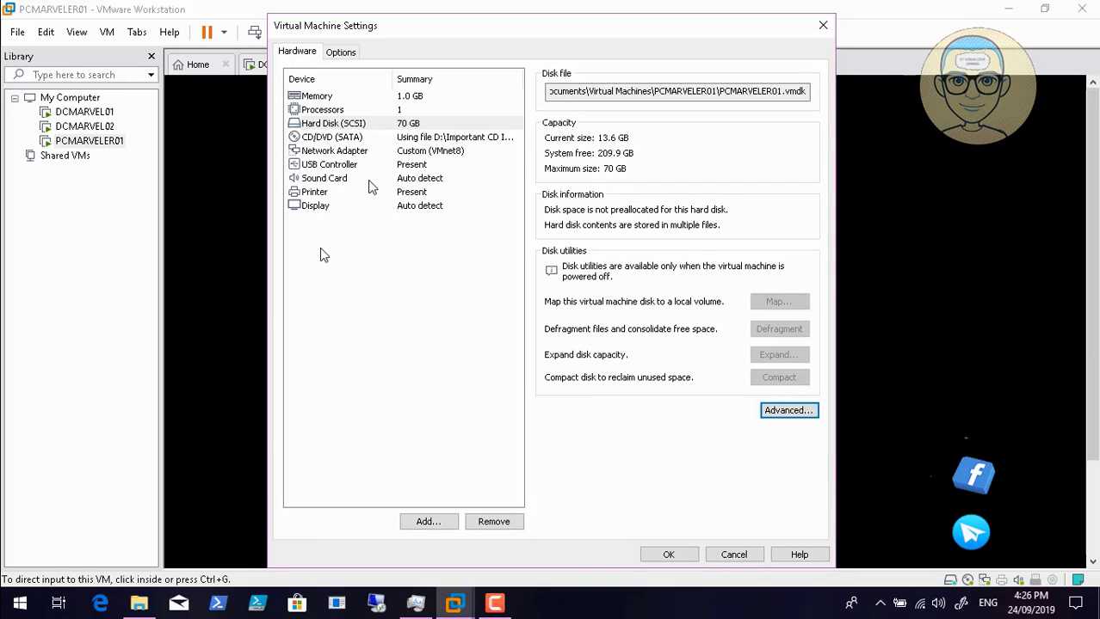
- Copy the network adapter's MAC address from its Advanced Settings
{"action": "left_click", "coordinate": [349, 152]}
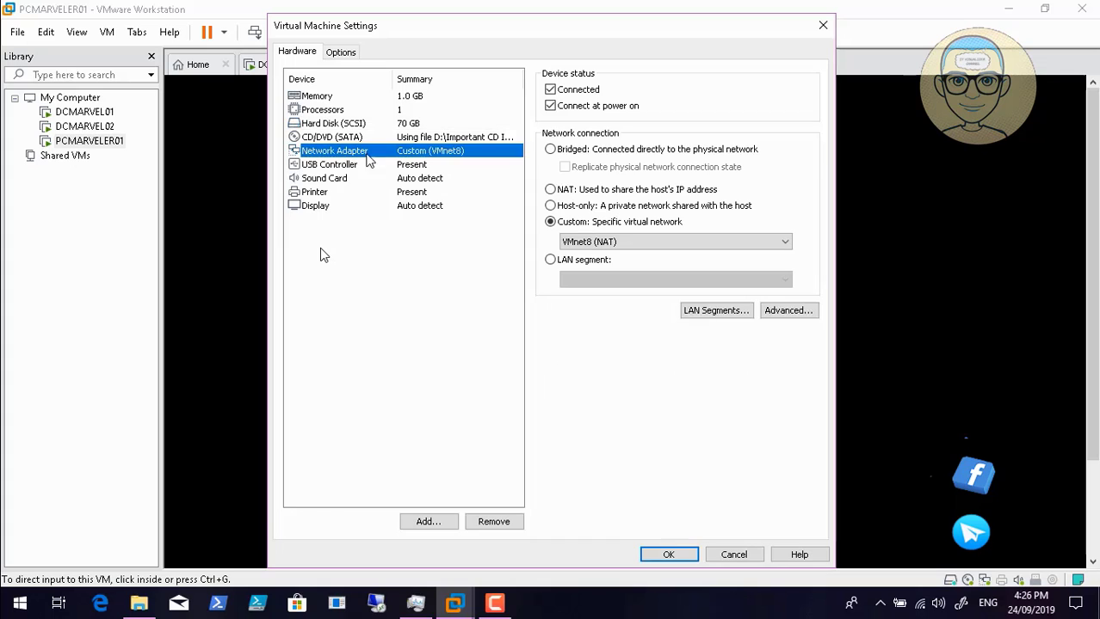
{"action": "left_click", "coordinate": [789, 315]}
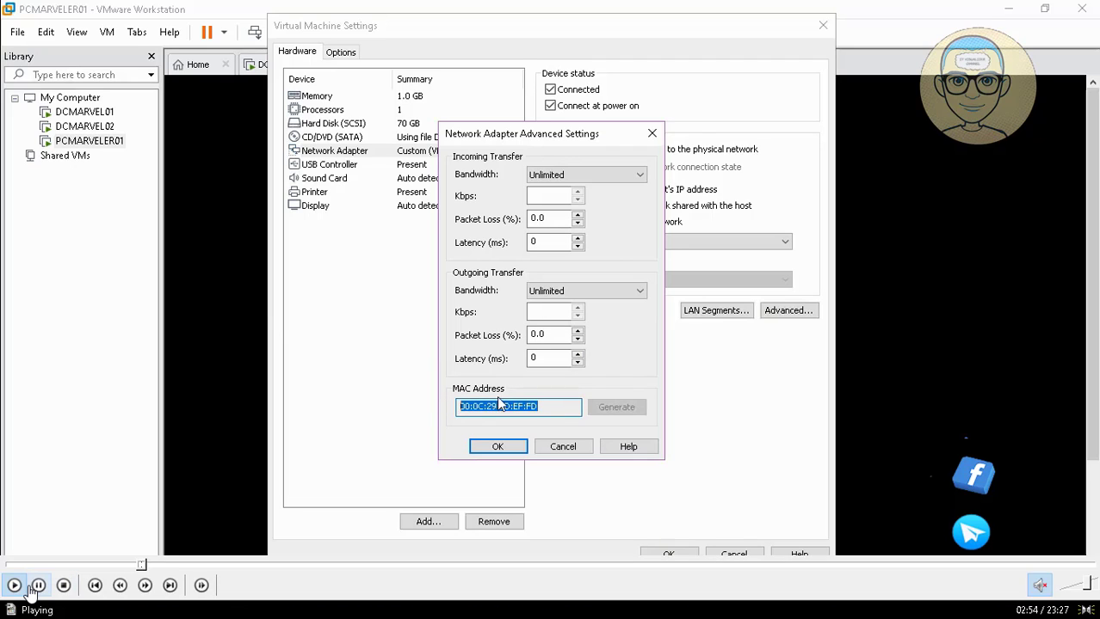
{"action": "left_click", "coordinate": [35, 587]}
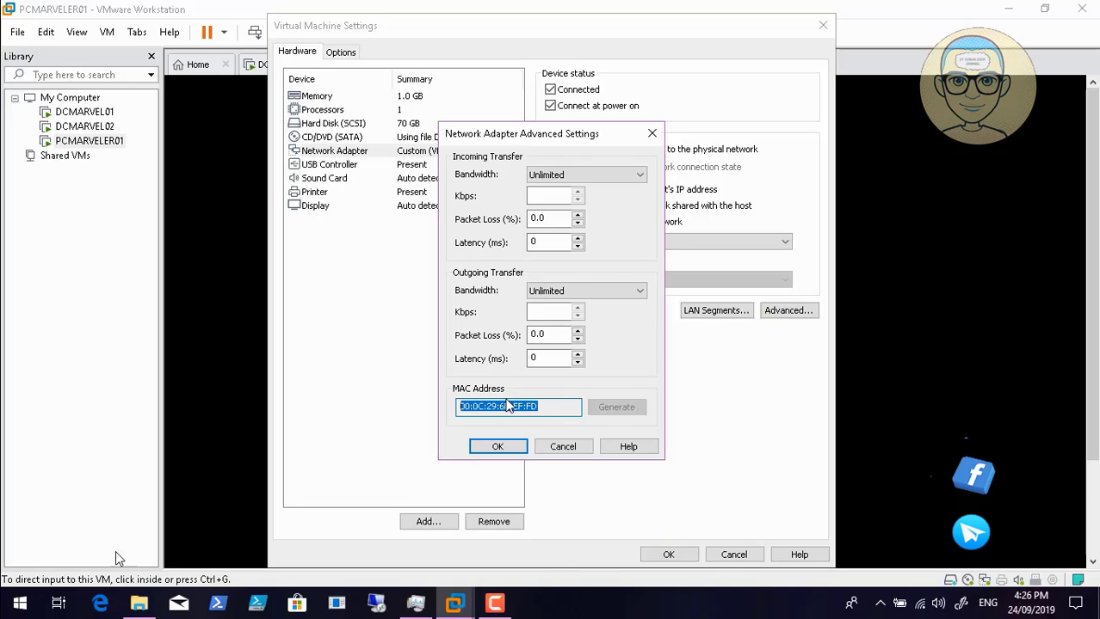
{"action": "left_click", "coordinate": [14, 587]}
{"action": "right_click", "coordinate": [508, 403]}
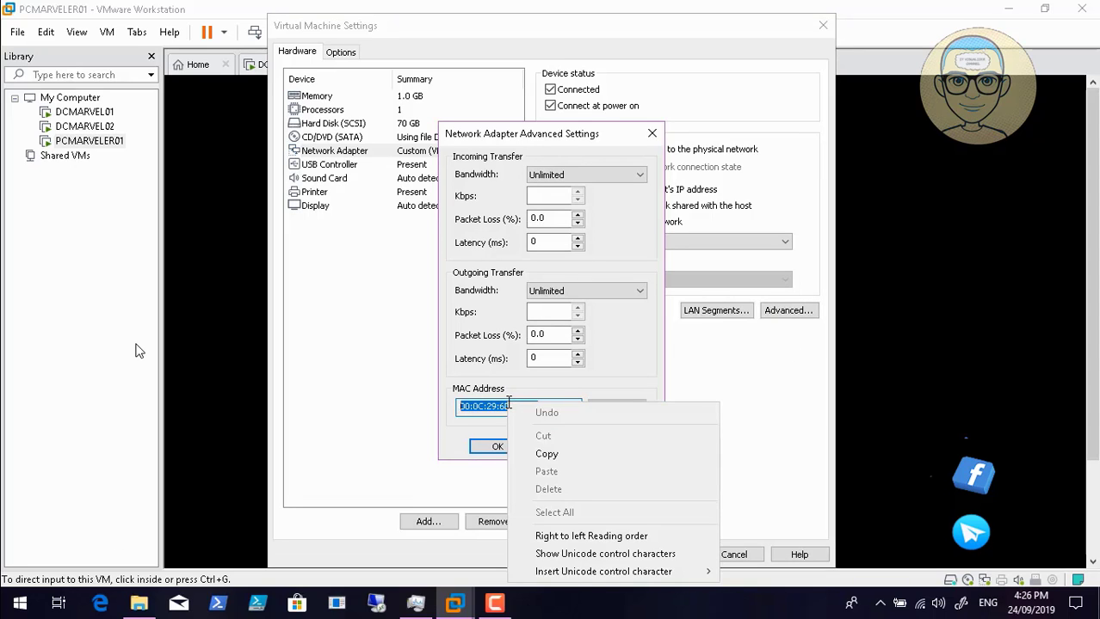
{"action": "left_click", "coordinate": [552, 452]}
{"action": "left_click", "coordinate": [498, 448]}
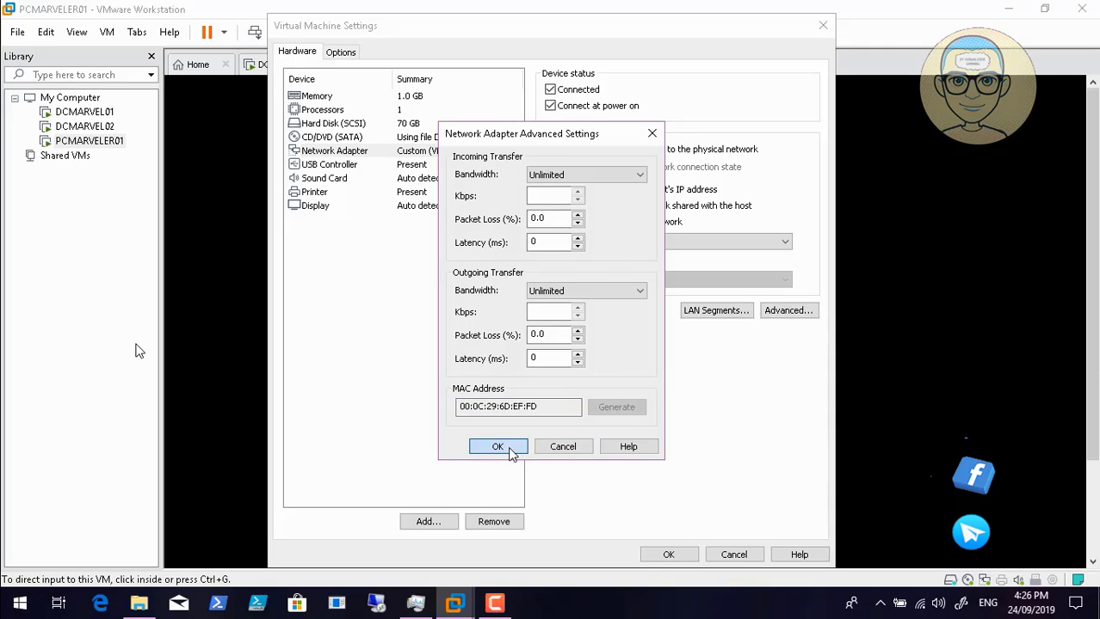
- Close VM settings and switch to the DCMARVEL02, then DCMARVEL01 consoles
{"action": "left_click", "coordinate": [734, 555]}
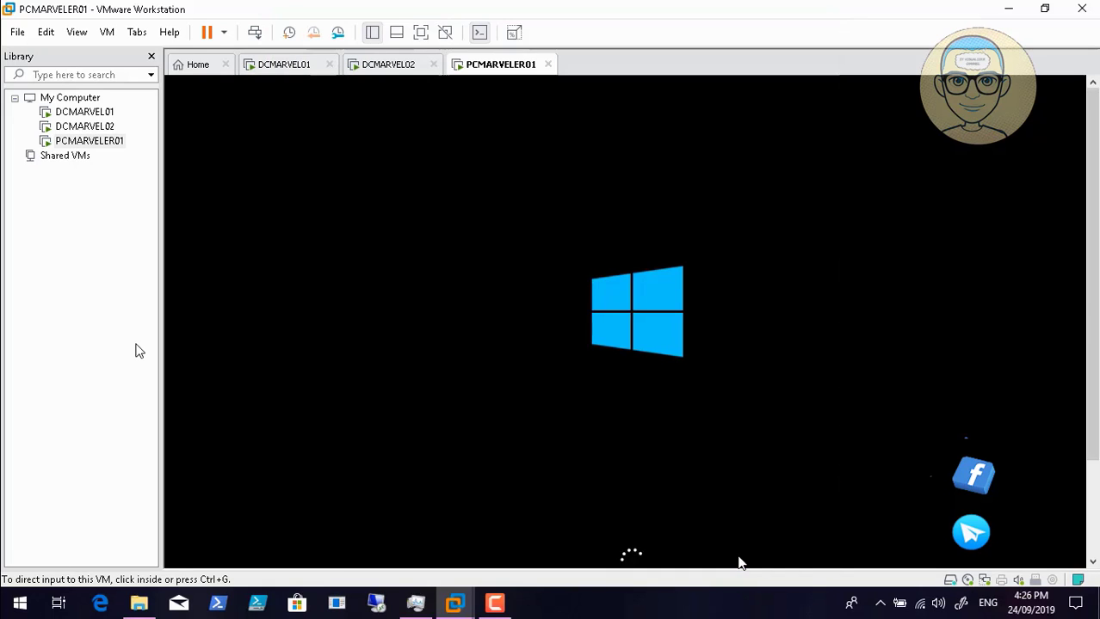
{"action": "left_click", "coordinate": [370, 69]}
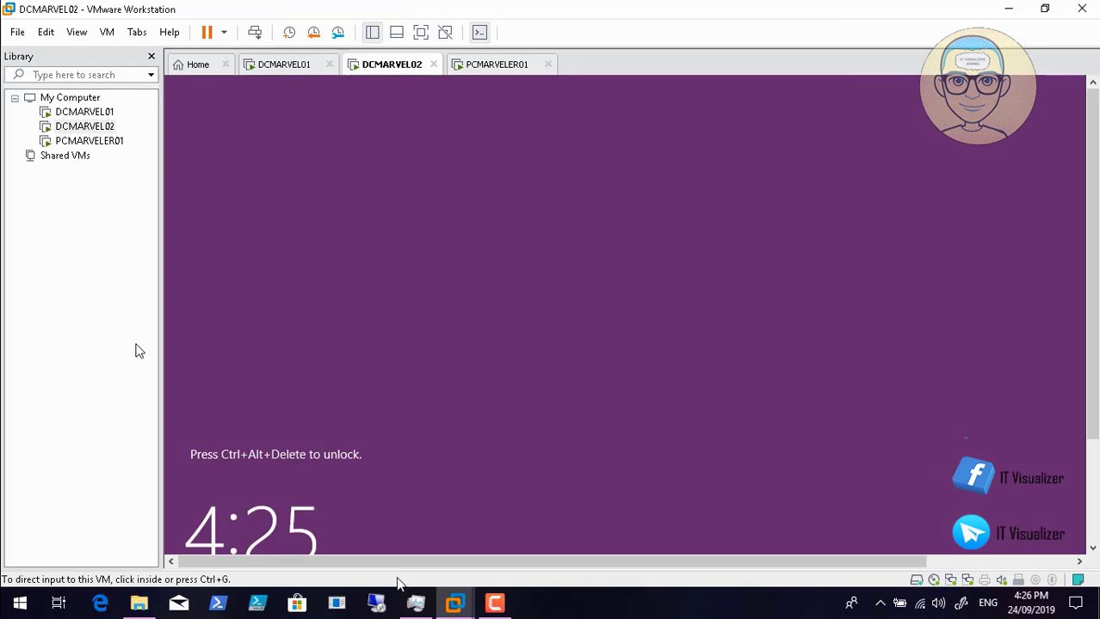
{"action": "left_click", "coordinate": [414, 605]}
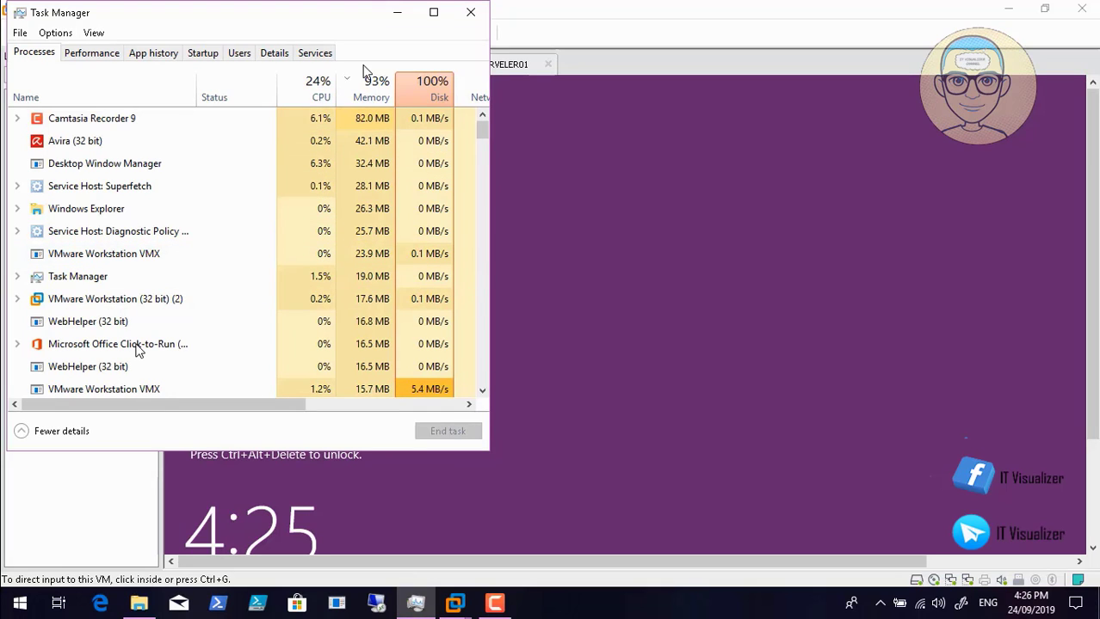
{"action": "left_click", "coordinate": [398, 13]}
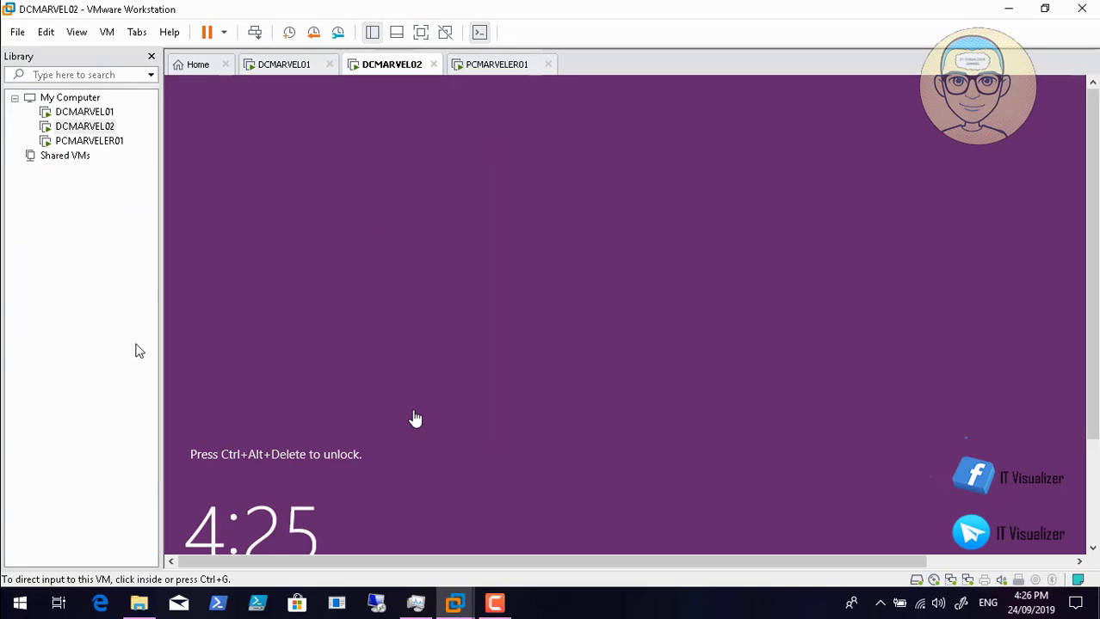
{"action": "left_click", "coordinate": [494, 603]}
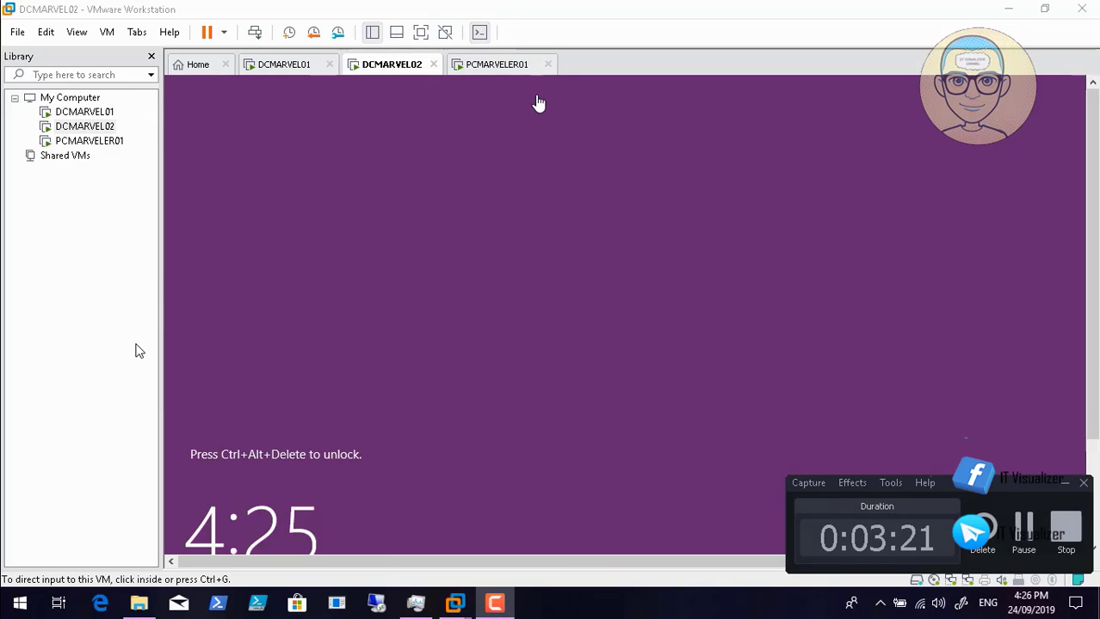
{"action": "left_click", "coordinate": [304, 74]}
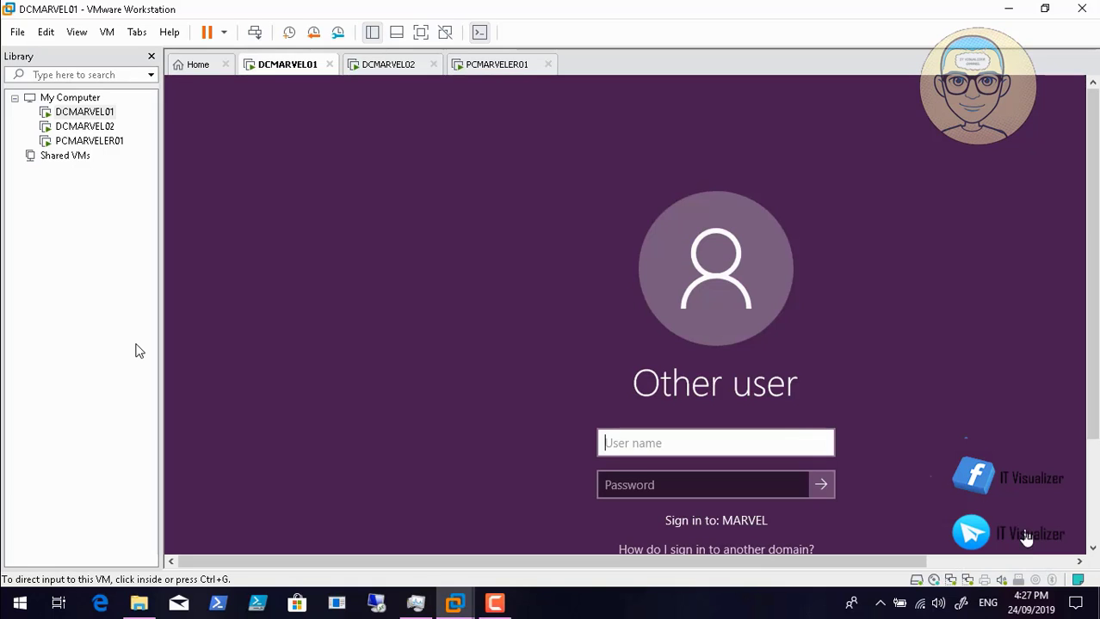
- Sign in to DCMARVEL01 with the MARVEL domain user name and password
{"action": "left_click", "coordinate": [747, 433]}
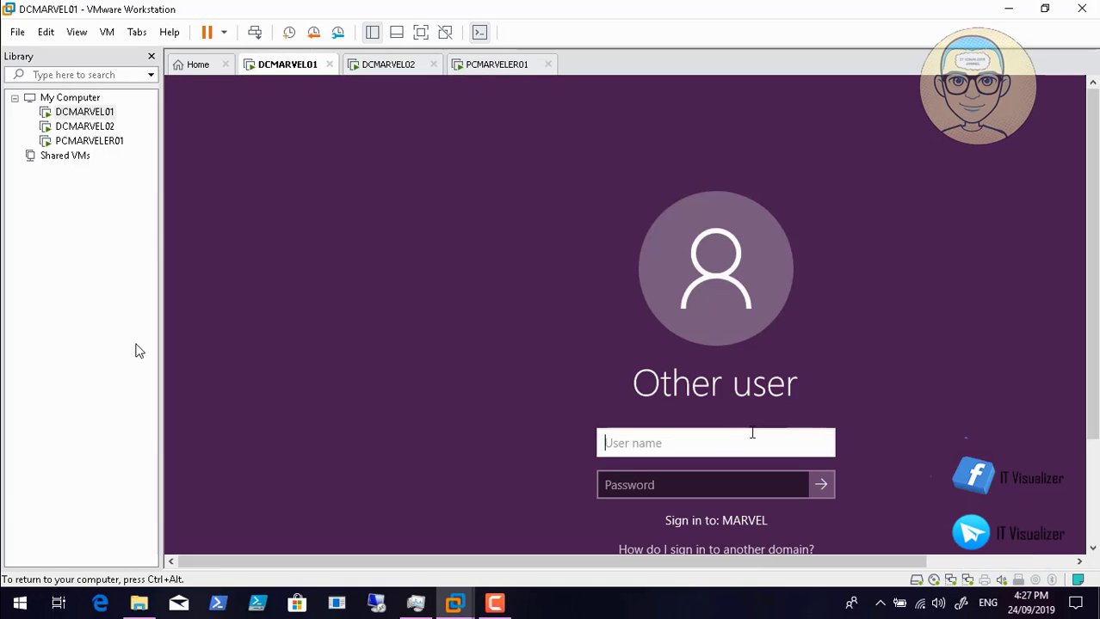
{"action": "type", "text": "kraouf"}
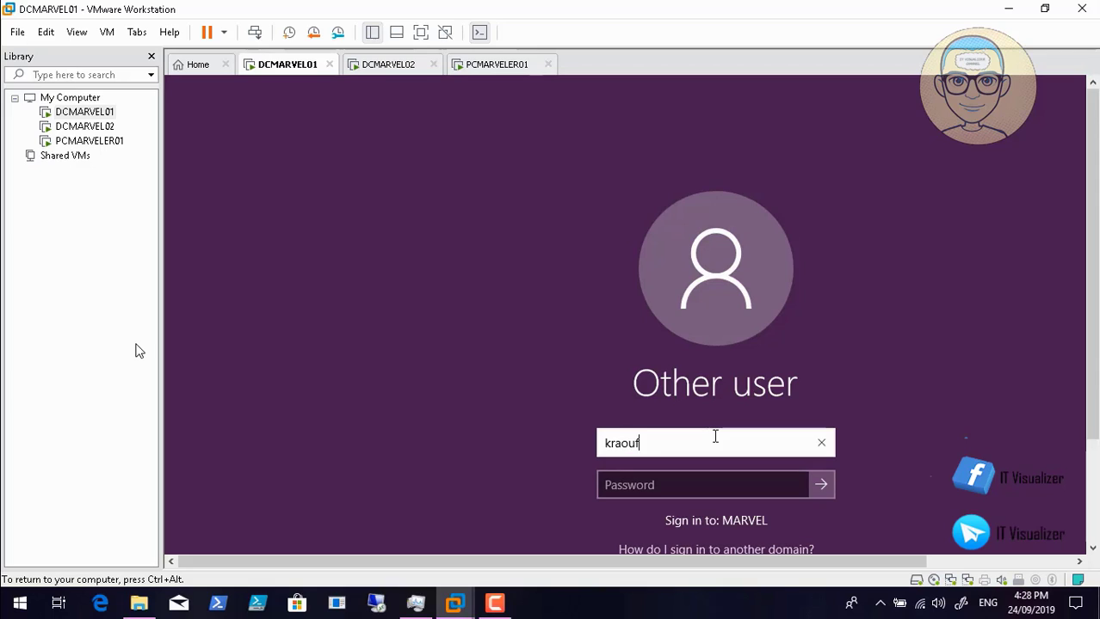
{"action": "key", "text": "Tab"}
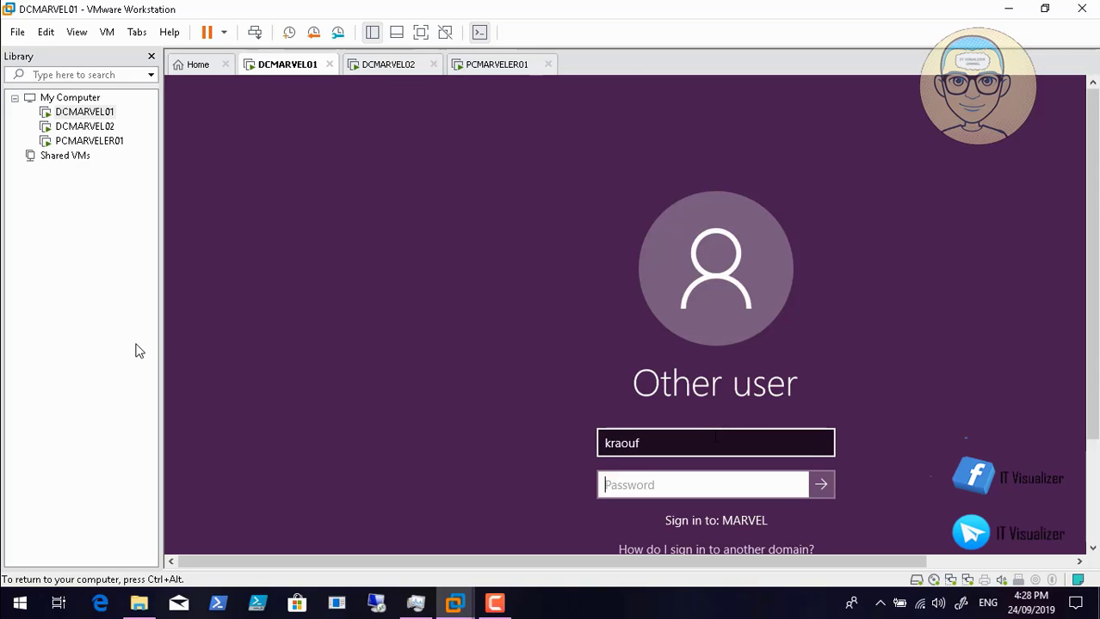
{"action": "type", "text": "P@"}
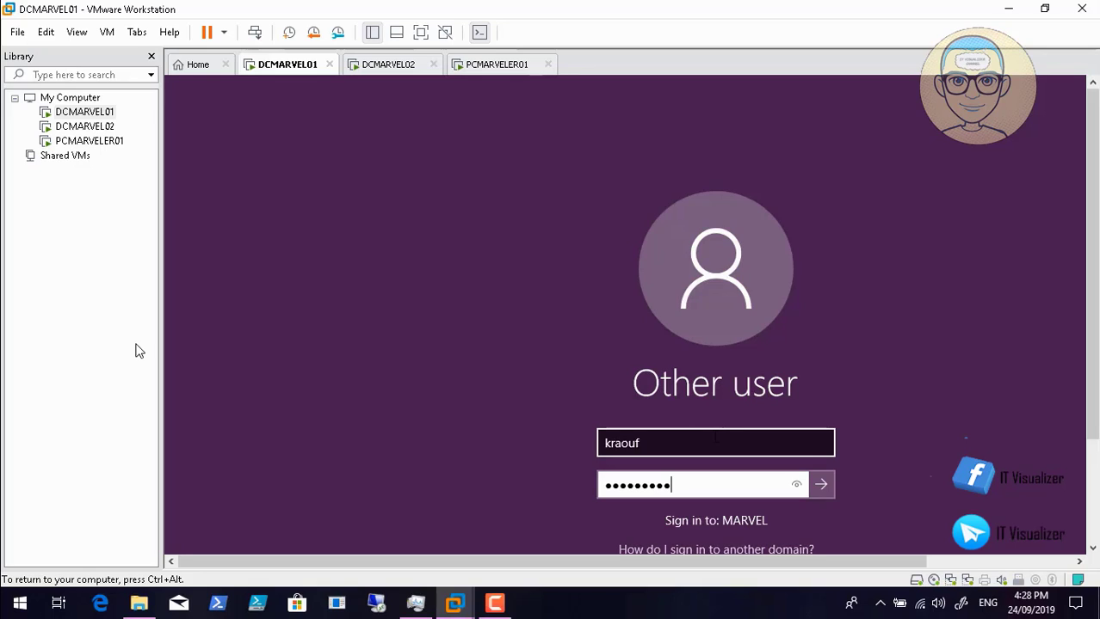
{"action": "key", "text": "Return"}
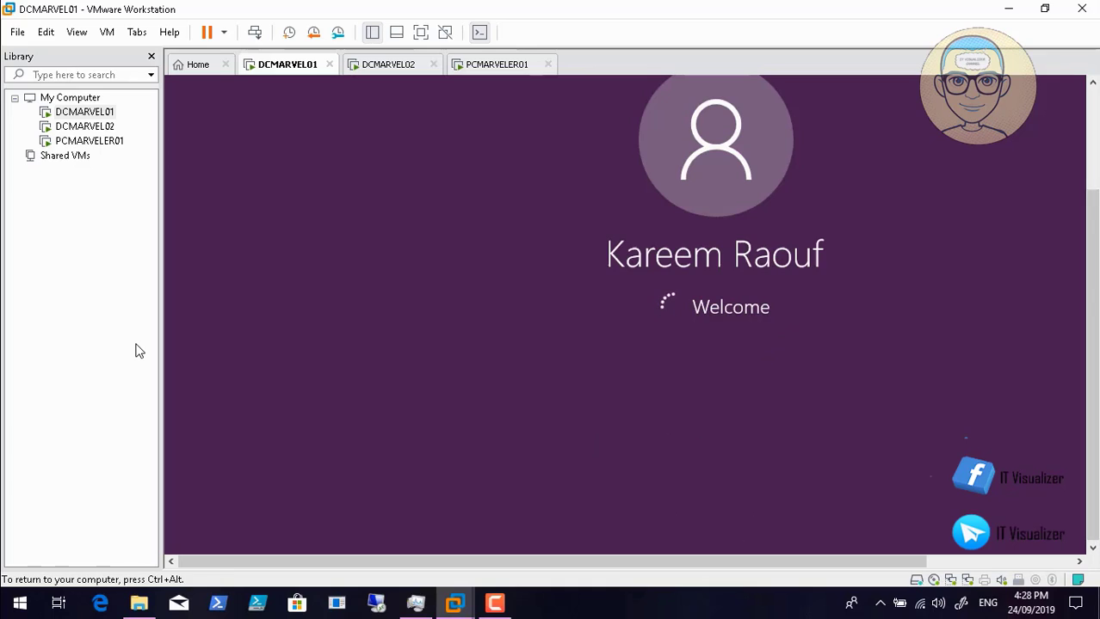
{"action": "left_click", "coordinate": [1093, 83]}
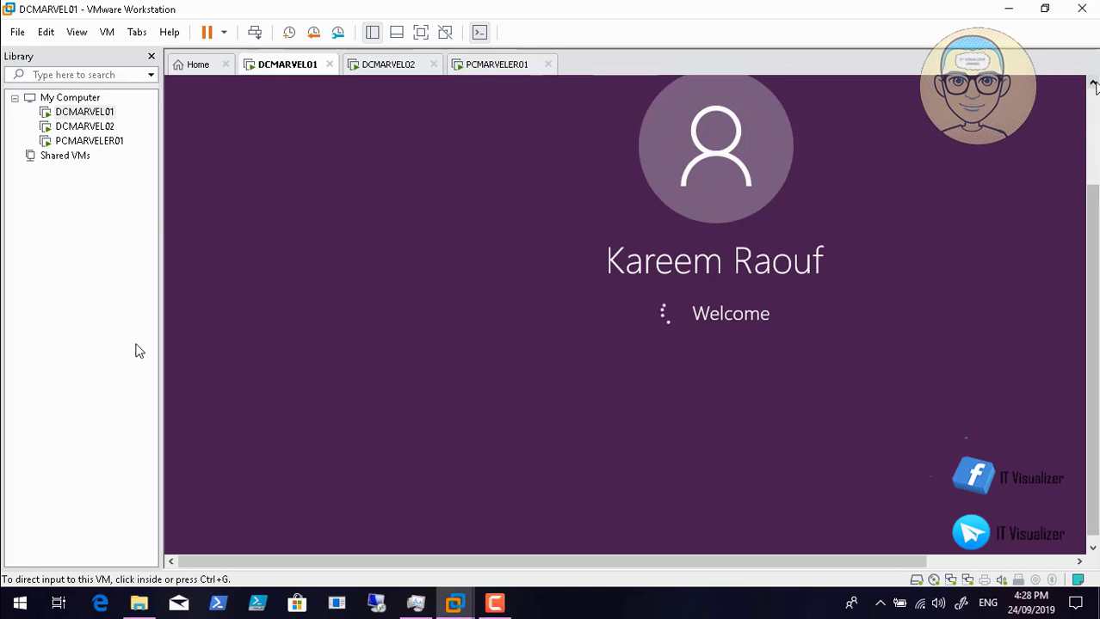
{"action": "left_click", "coordinate": [1093, 82]}
{"action": "left_click", "coordinate": [1092, 82]}
{"action": "left_click", "coordinate": [1093, 82]}
{"action": "left_click", "coordinate": [1092, 83]}
{"action": "left_click", "coordinate": [1092, 82]}
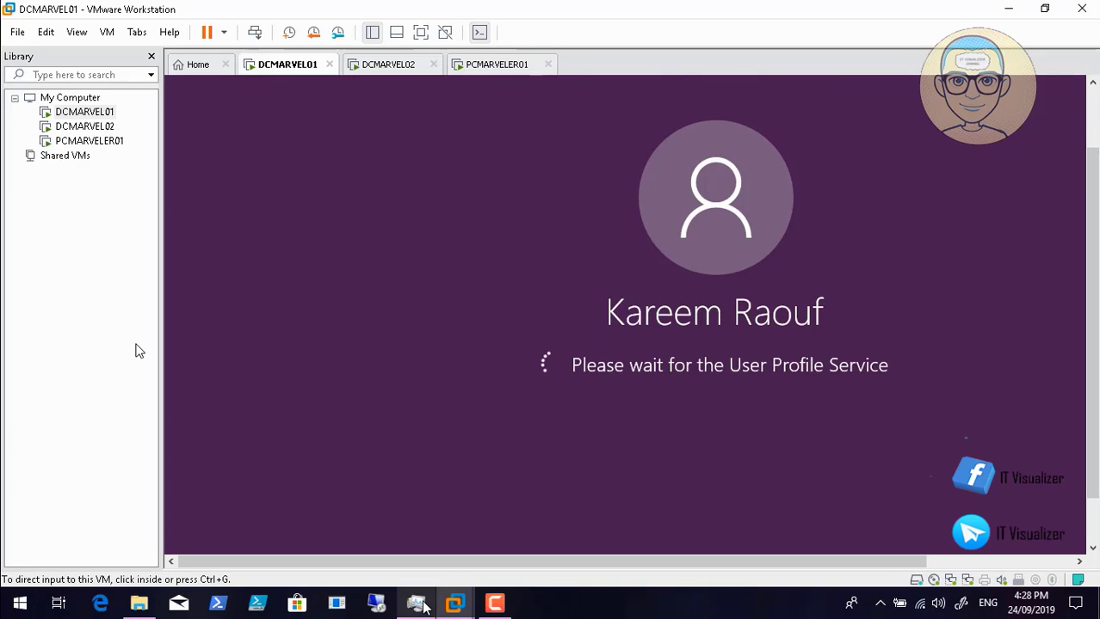
{"action": "left_click", "coordinate": [494, 603]}
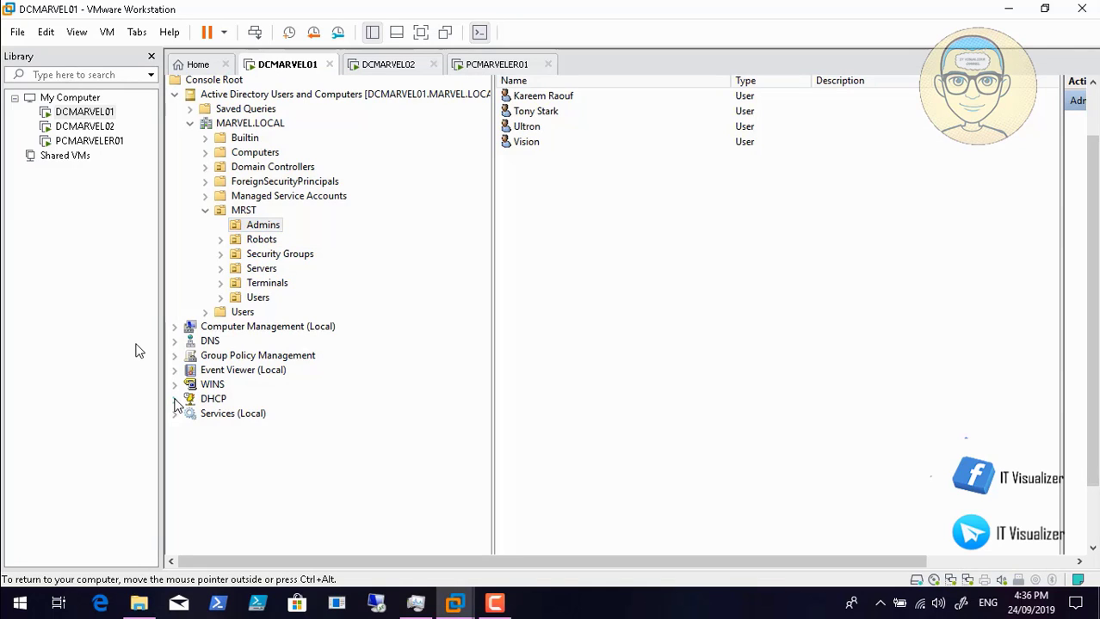
- Expand DHCP > dcmarvel01.marvel.local > IPv4 > Filters in the console tree
{"action": "left_click", "coordinate": [175, 400]}
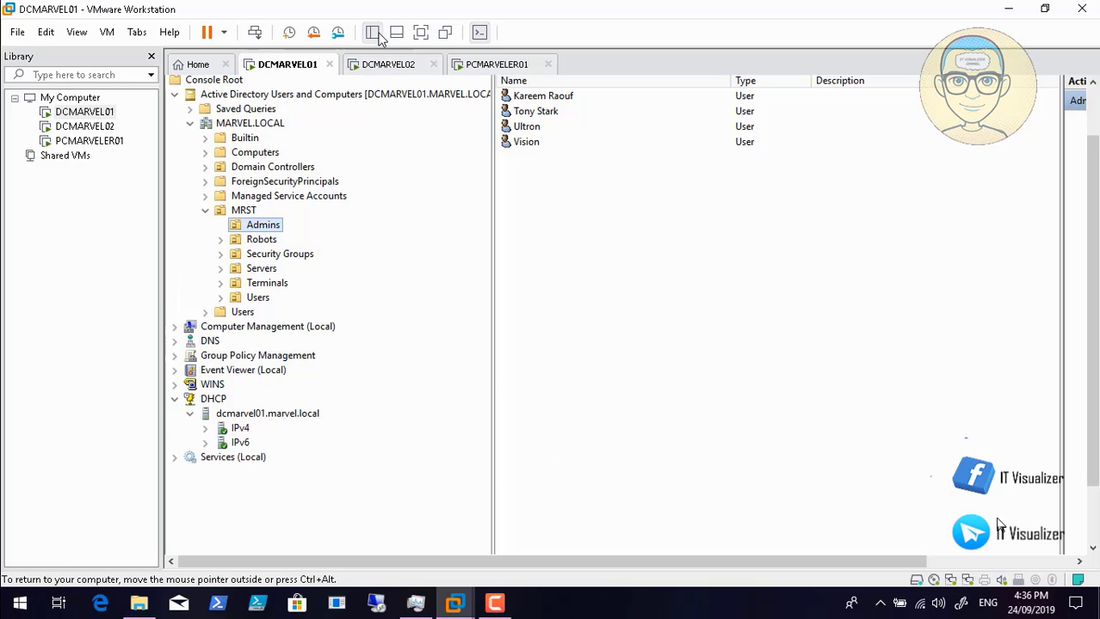
{"action": "left_click", "coordinate": [1091, 546]}
{"action": "left_click", "coordinate": [1091, 547]}
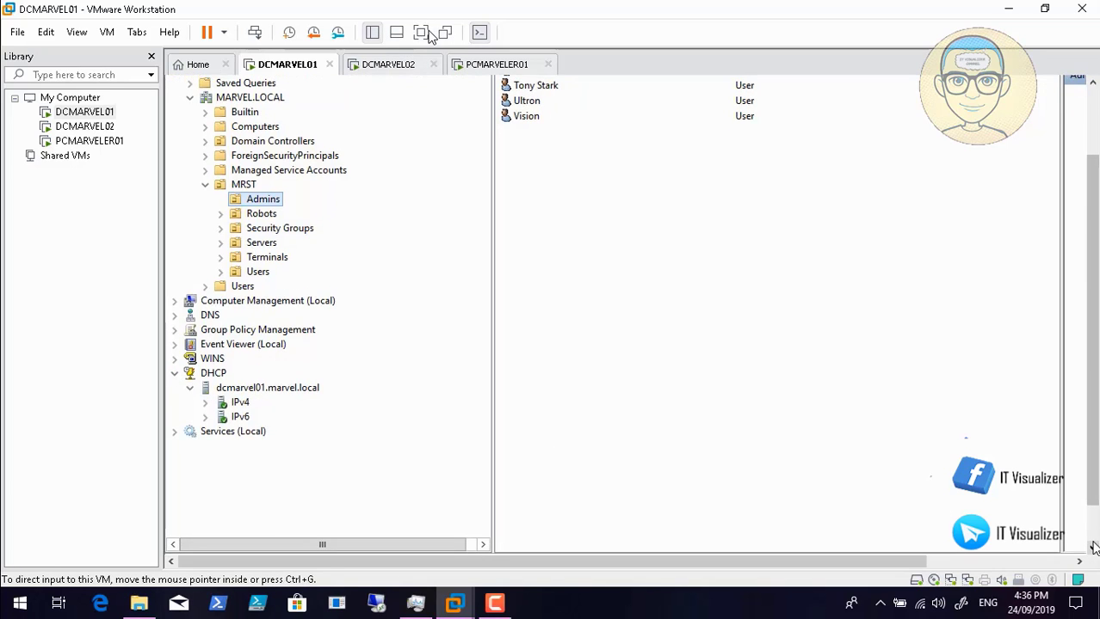
{"action": "left_click", "coordinate": [1091, 547]}
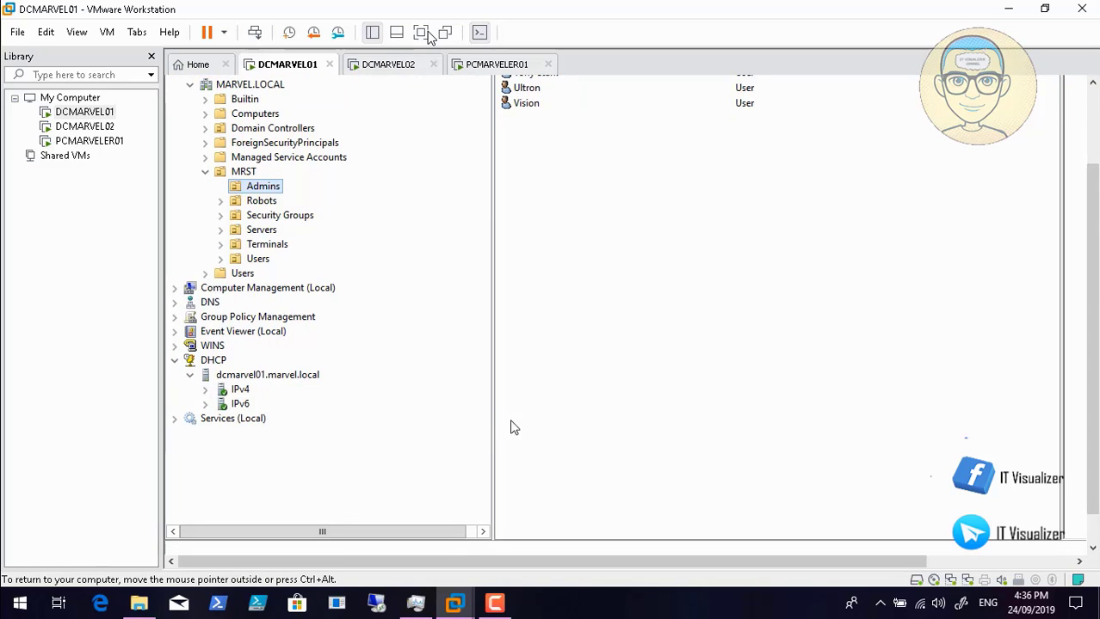
{"action": "left_click", "coordinate": [206, 390]}
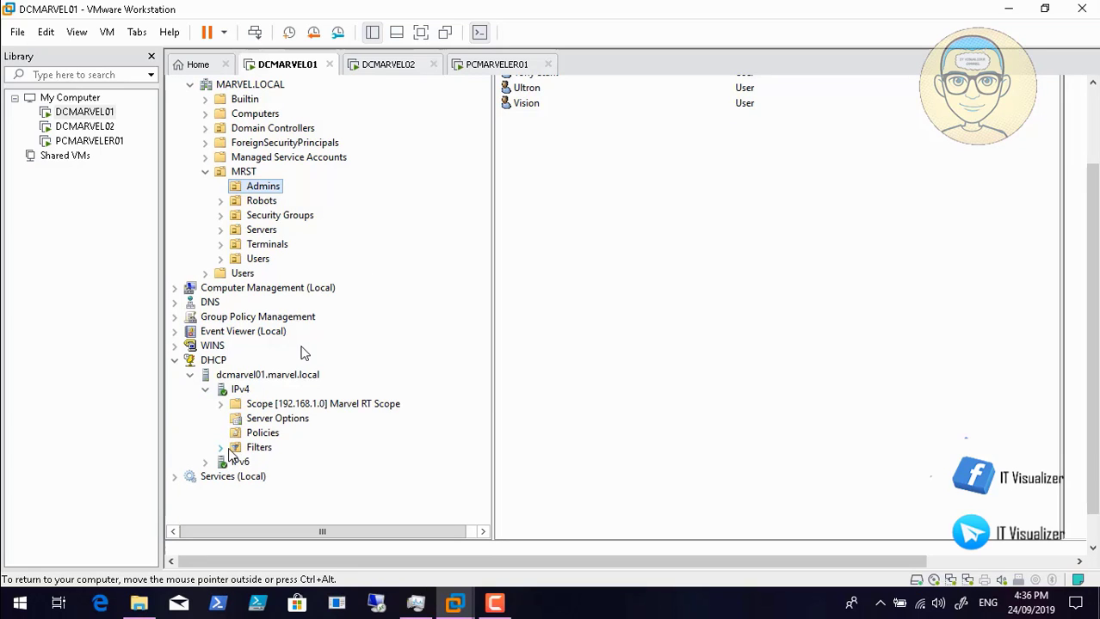
{"action": "left_click", "coordinate": [221, 448]}
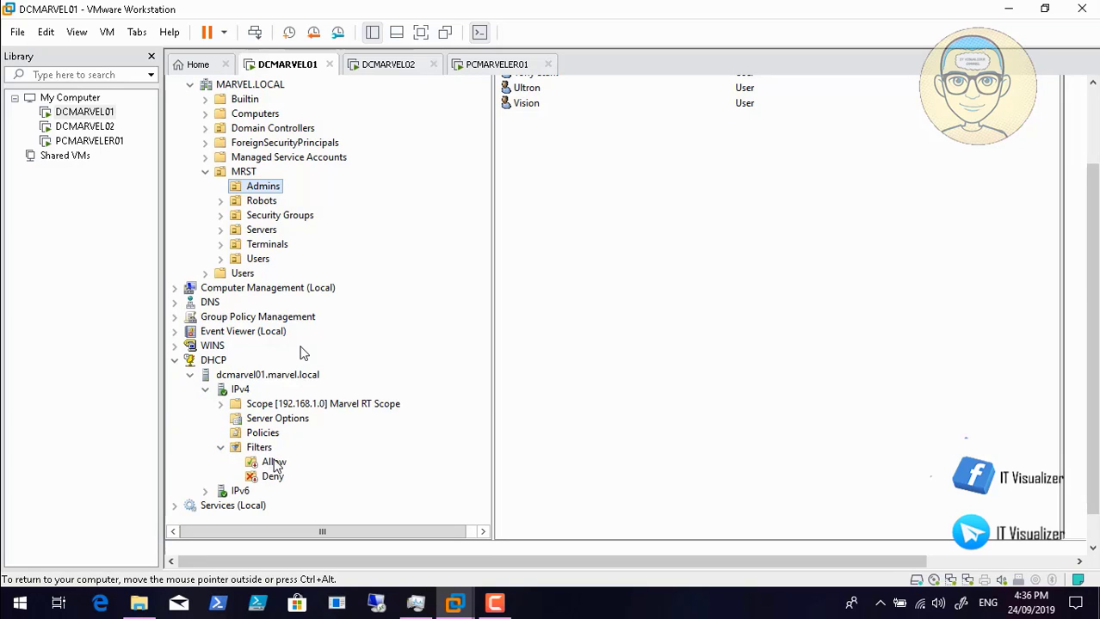
- Enable the Allow filter, leaving the Deny filter disabled
{"action": "left_click", "coordinate": [274, 464]}
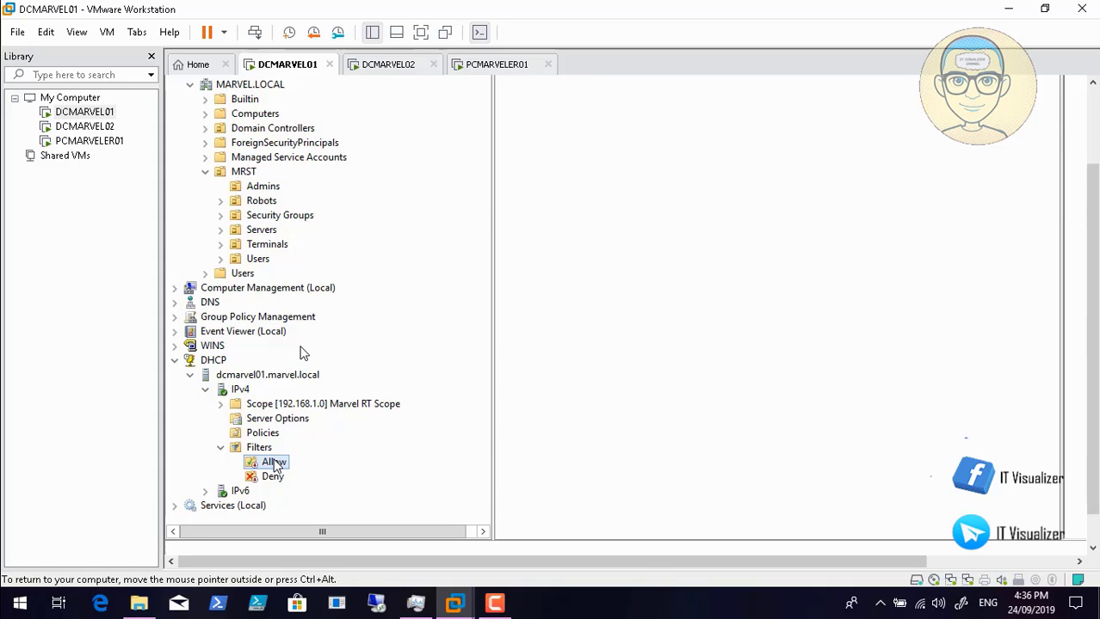
{"action": "right_click", "coordinate": [274, 464]}
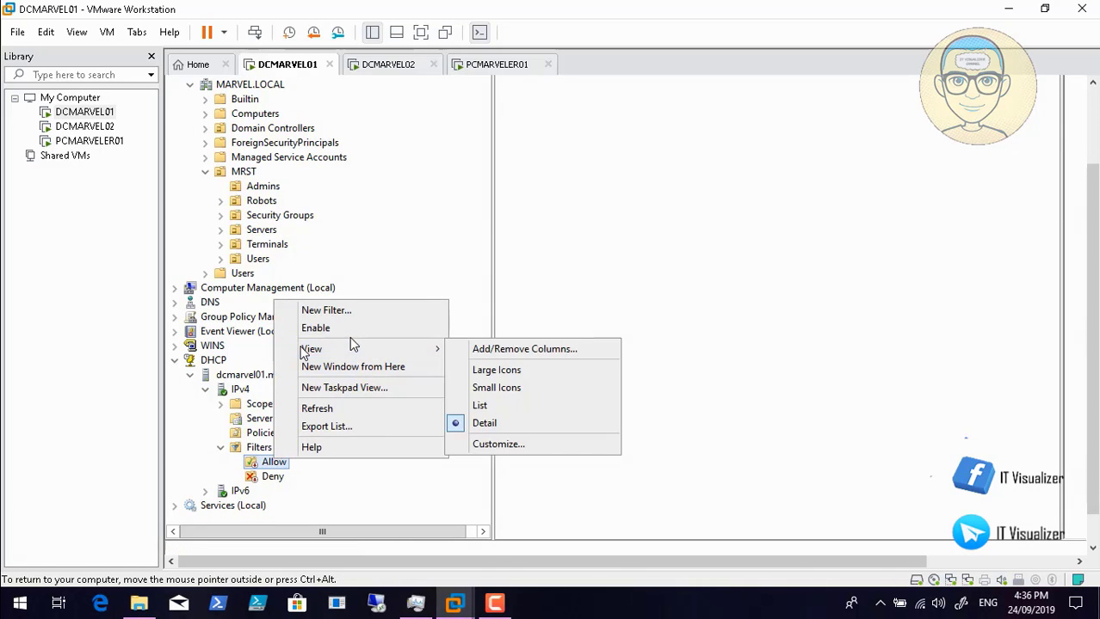
{"action": "left_click", "coordinate": [350, 330]}
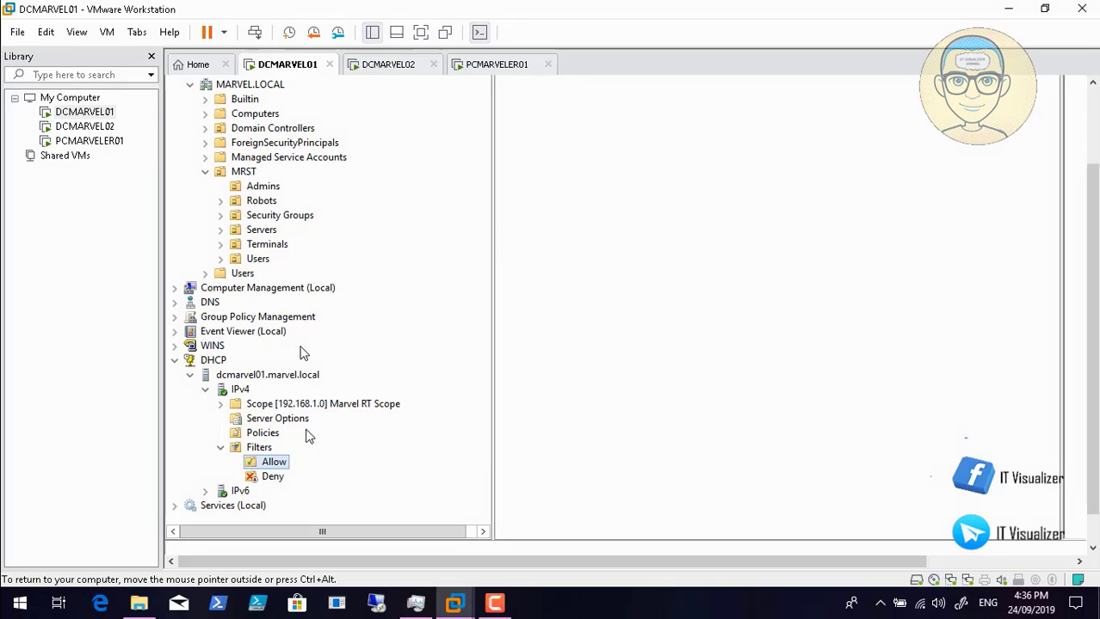
{"action": "left_click", "coordinate": [273, 480]}
{"action": "right_click", "coordinate": [274, 479]}
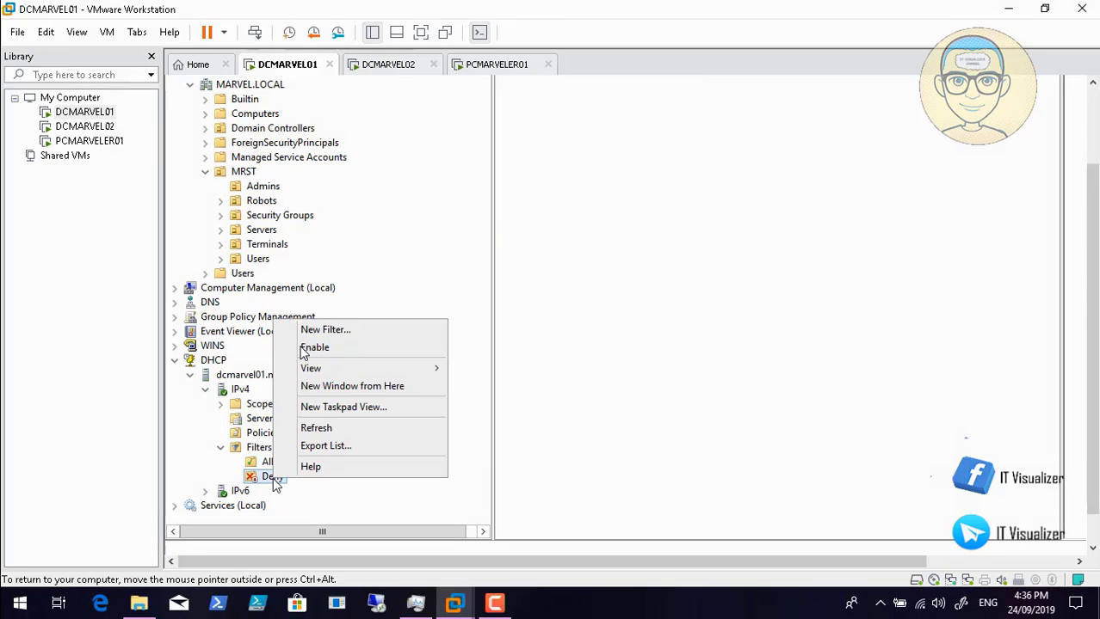
{"action": "left_click", "coordinate": [330, 347]}
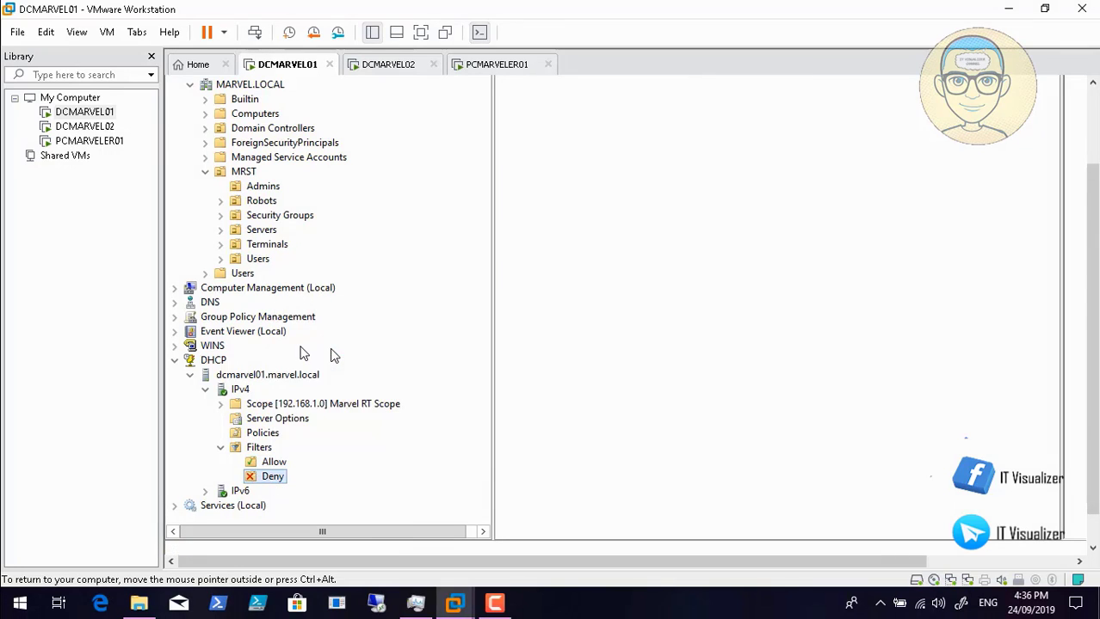
{"action": "left_click", "coordinate": [272, 463]}
{"action": "right_click", "coordinate": [272, 463]}
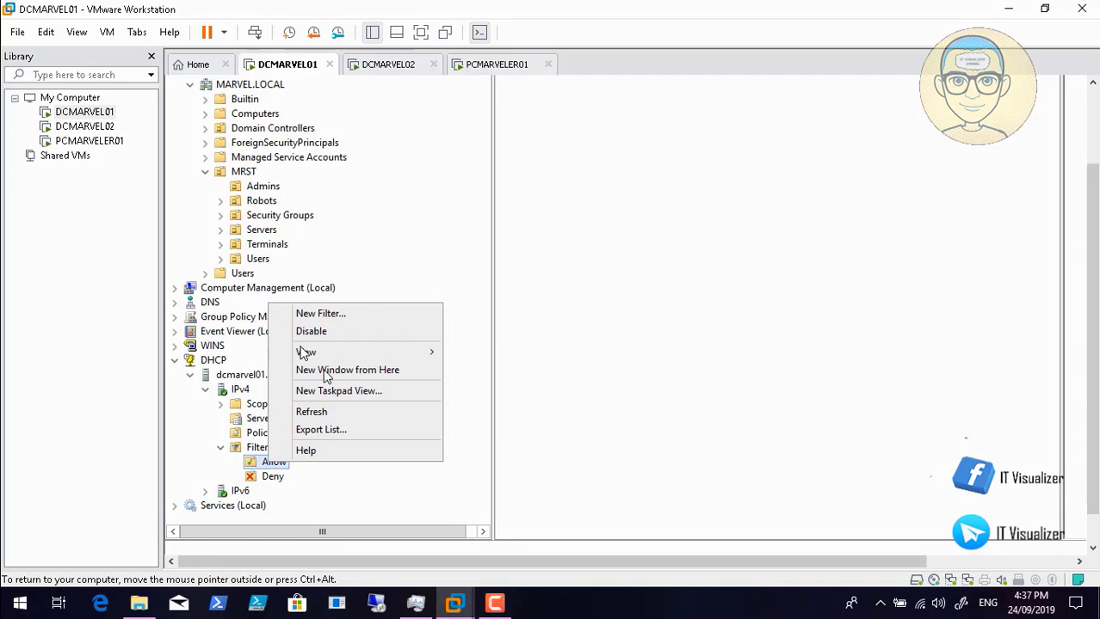
- Copy PCMARVELER01's network adapter MAC address 00:0C:29:6D:EF:FD from its advanced settings, then close the settings
{"action": "left_click", "coordinate": [333, 315]}
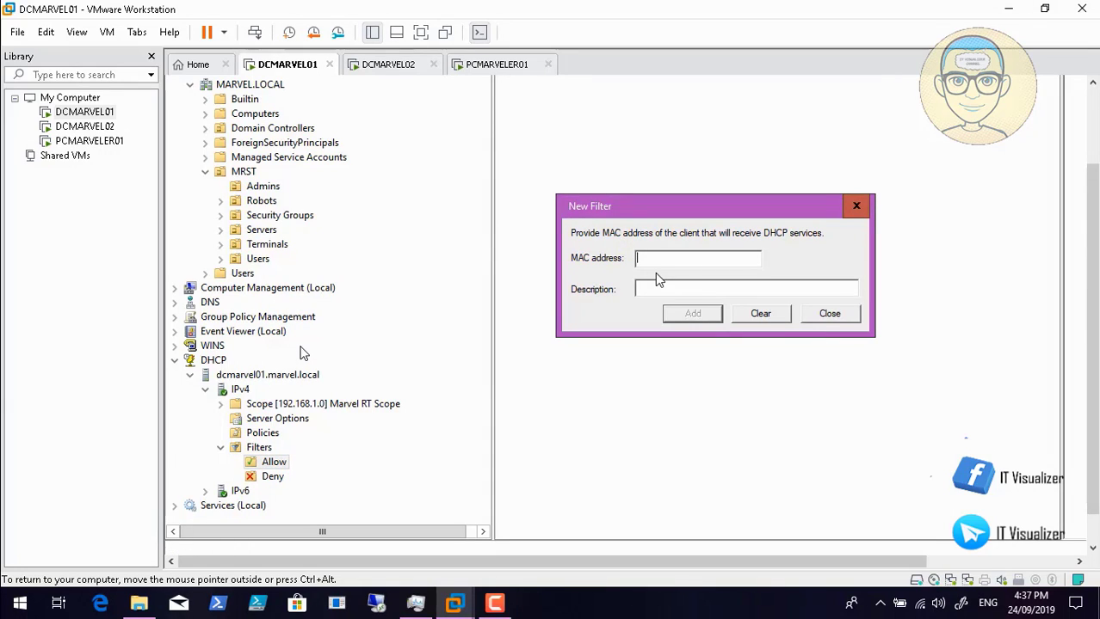
{"action": "right_click", "coordinate": [658, 259]}
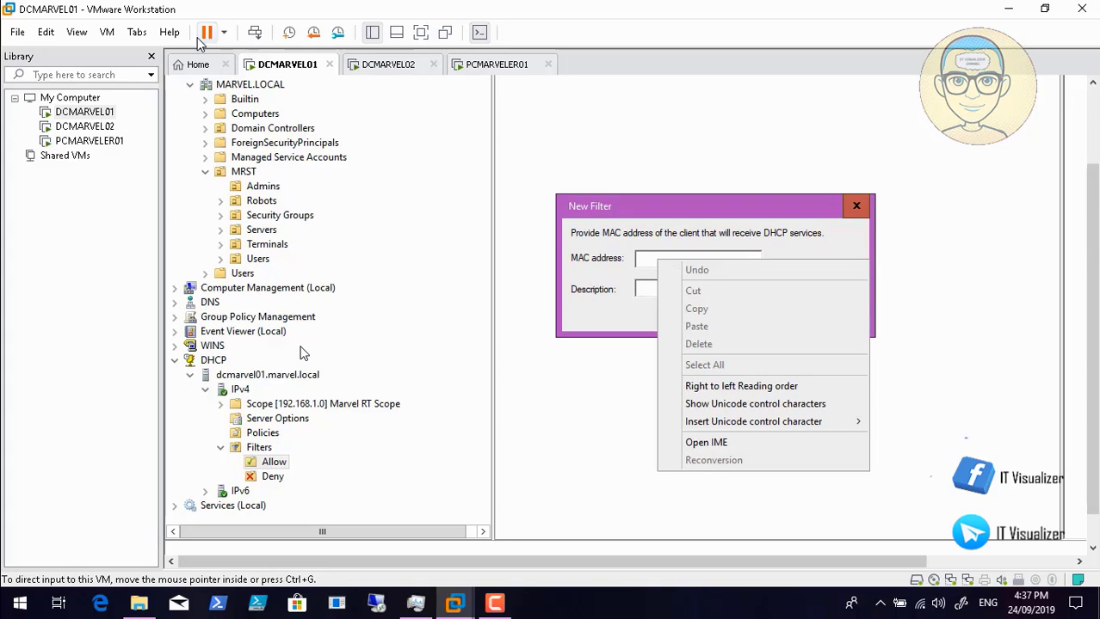
{"action": "left_click", "coordinate": [494, 66]}
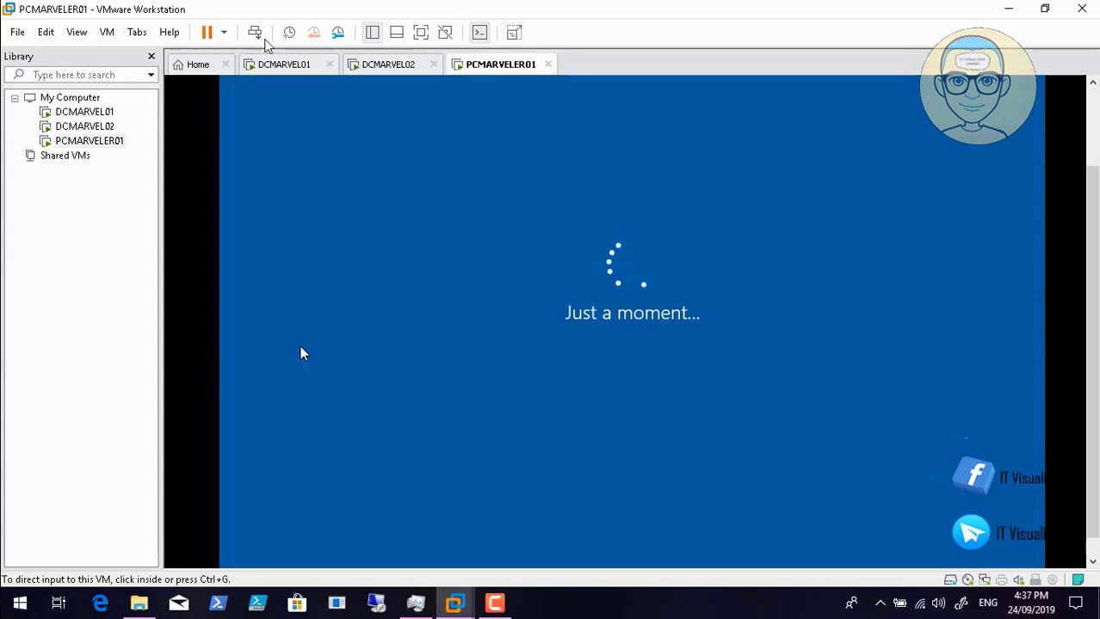
{"action": "left_click", "coordinate": [107, 32]}
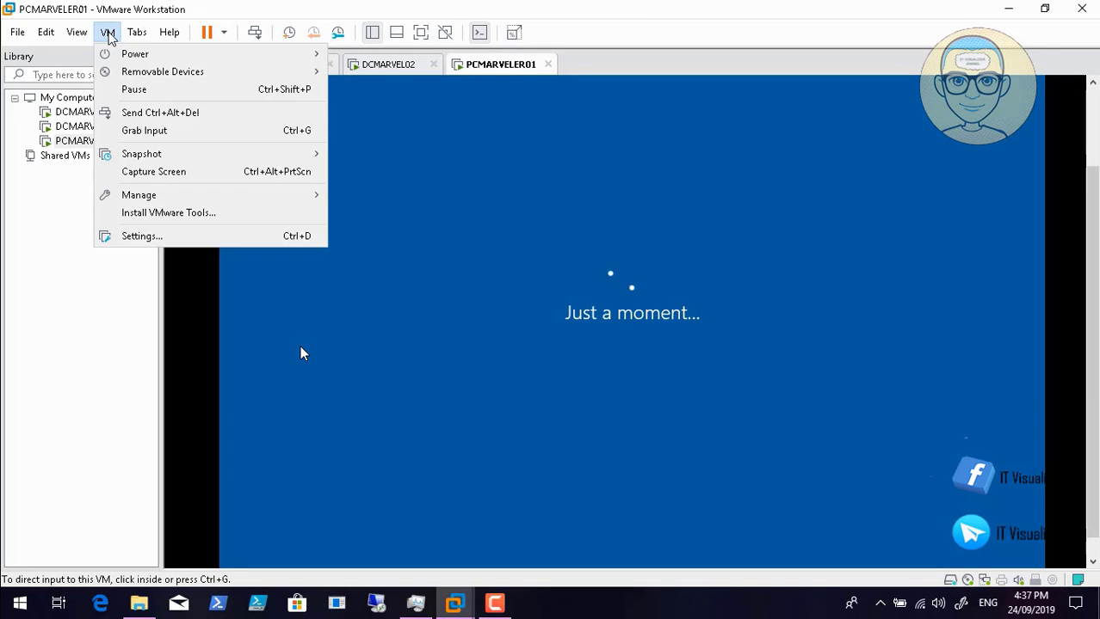
{"action": "left_click", "coordinate": [166, 239]}
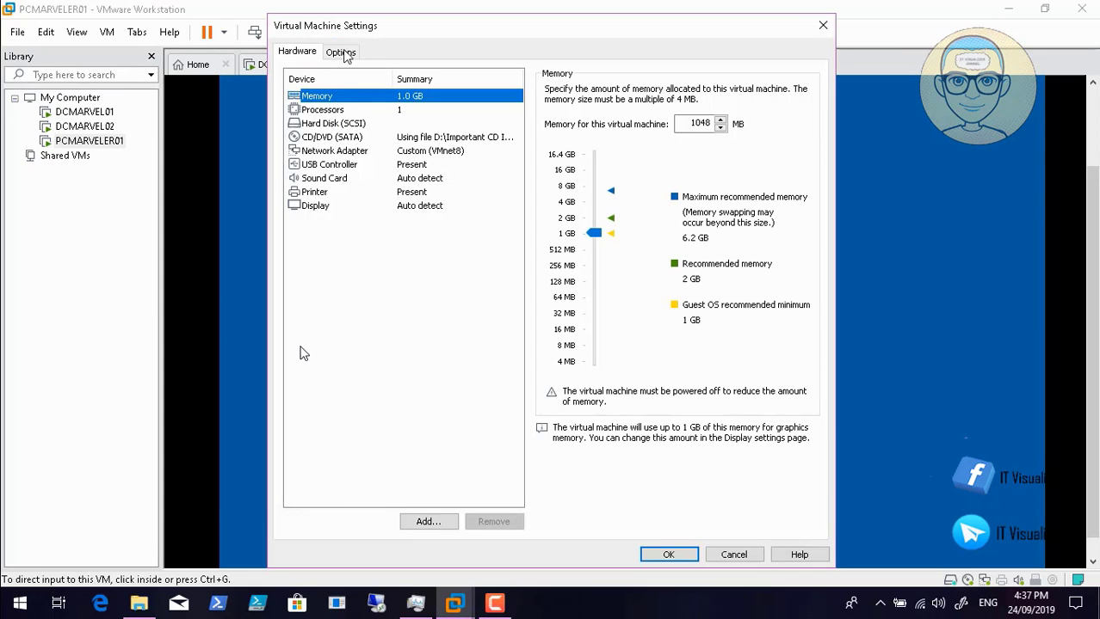
{"action": "left_click", "coordinate": [334, 152]}
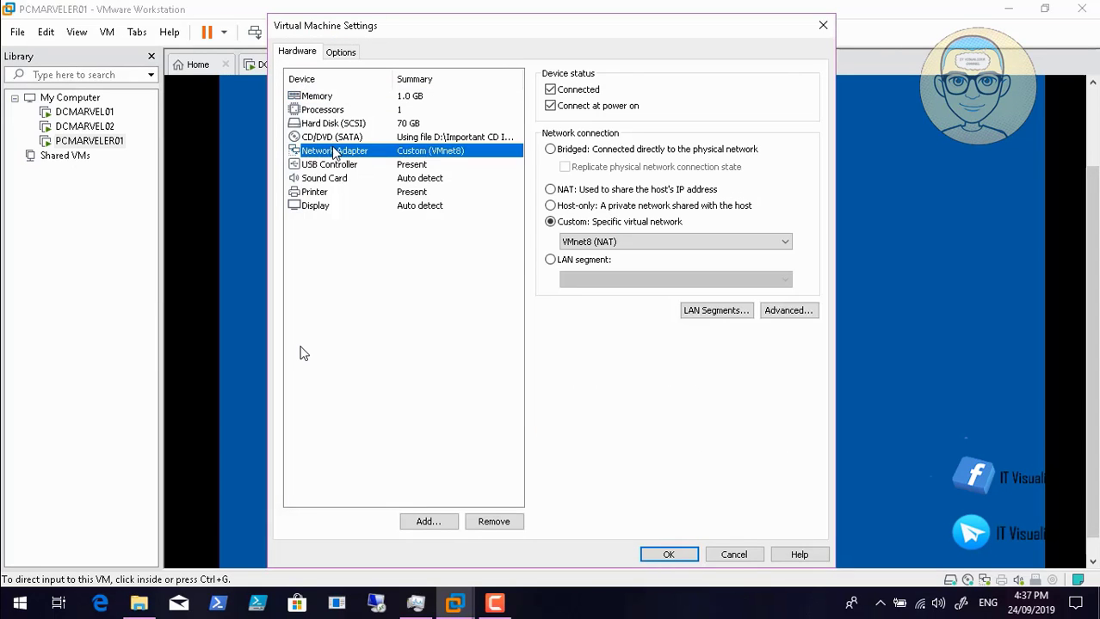
{"action": "left_click", "coordinate": [802, 312]}
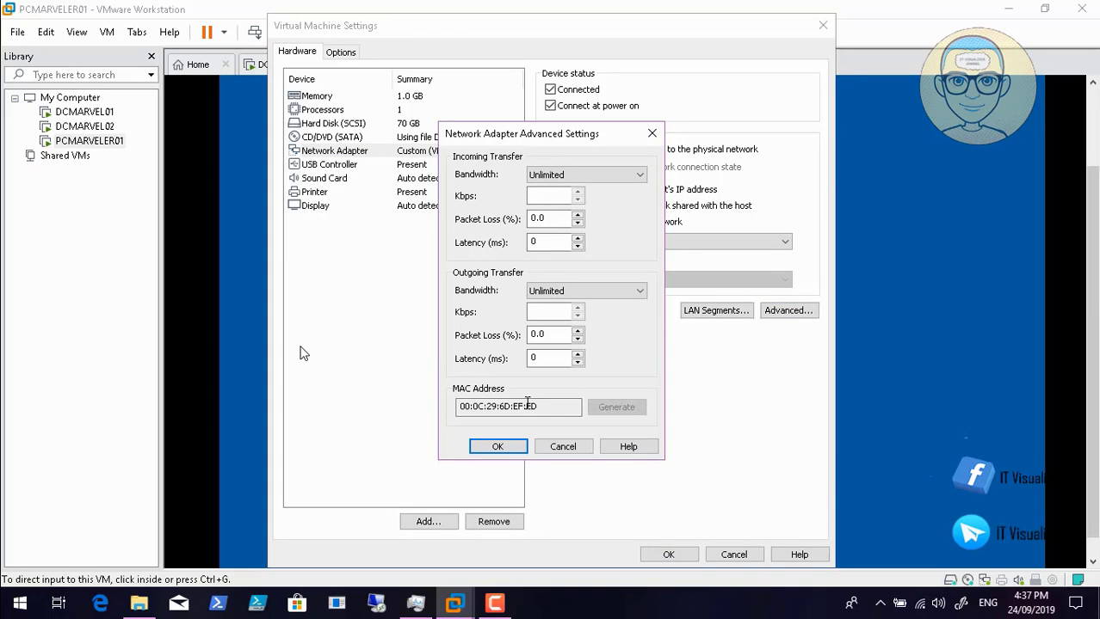
{"action": "left_click_drag", "start_coordinate": [537, 406], "coordinate": [463, 404]}
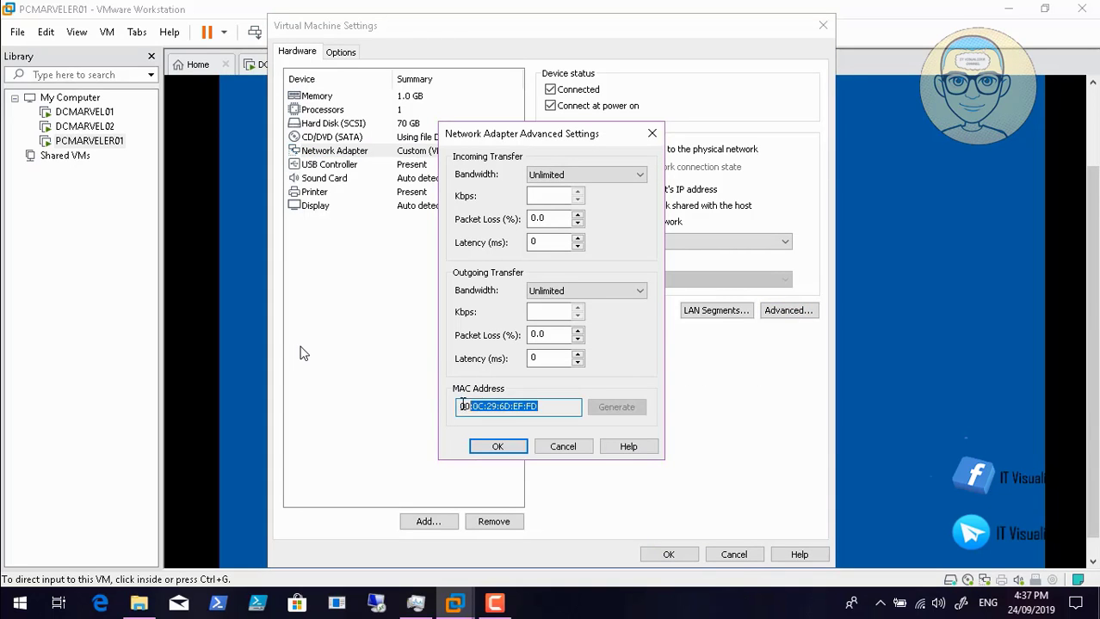
{"action": "right_click", "coordinate": [517, 401]}
{"action": "left_click", "coordinate": [562, 453]}
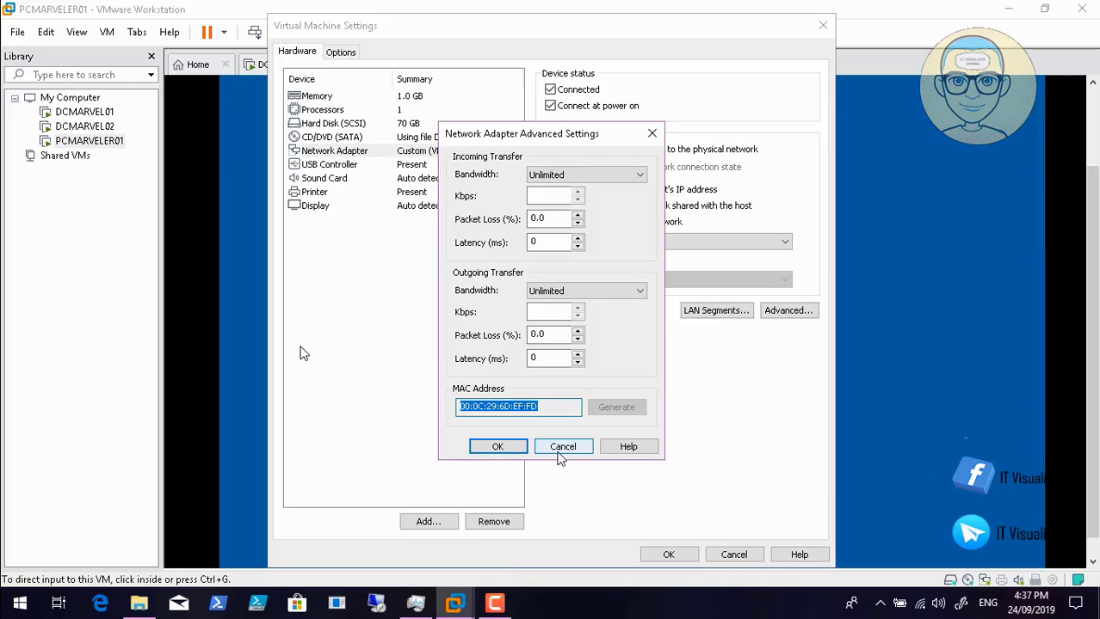
{"action": "left_click", "coordinate": [508, 448]}
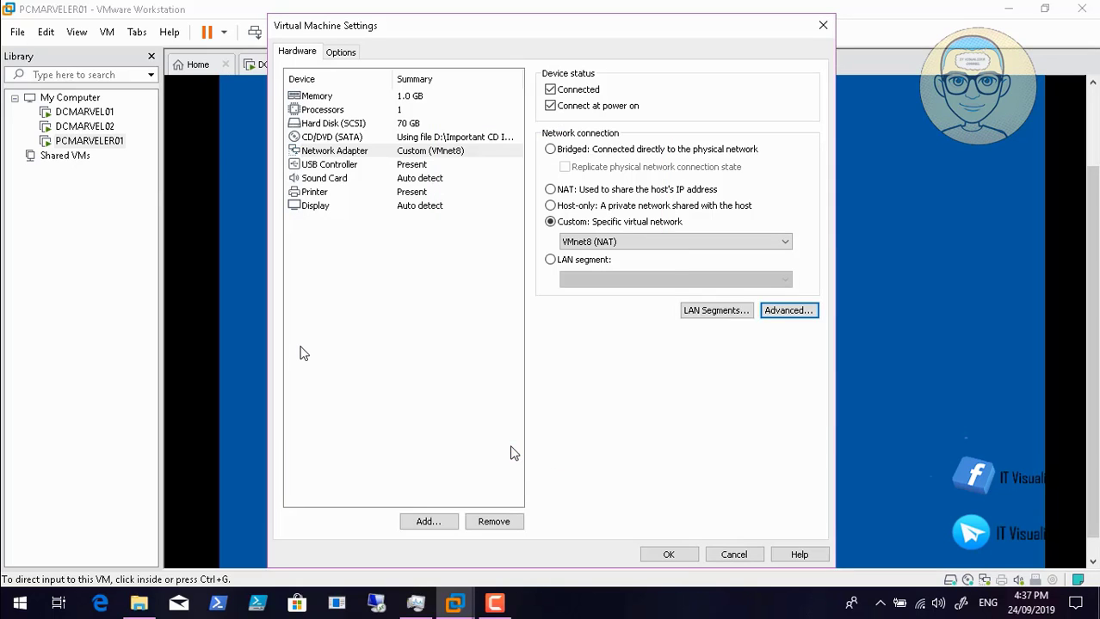
{"action": "left_click", "coordinate": [681, 555]}
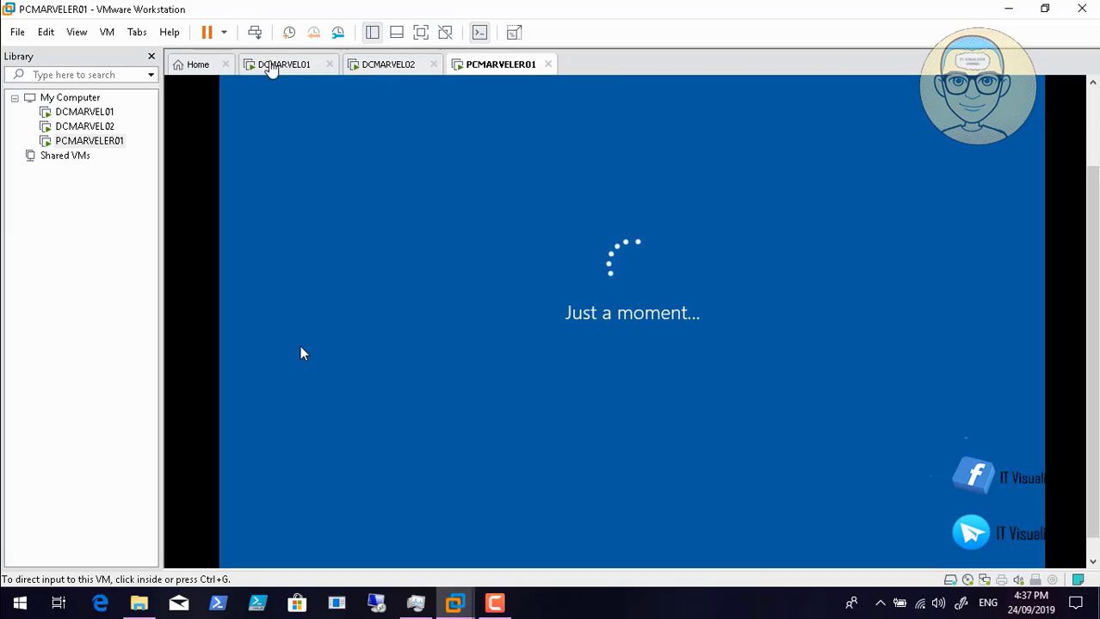
- On DCMARVEL01, add a DHCP allow filter for MAC 00-0C-29-6D-EF-FD described as PCMARVELER01
{"action": "left_click", "coordinate": [272, 67]}
{"action": "left_click", "coordinate": [648, 266]}
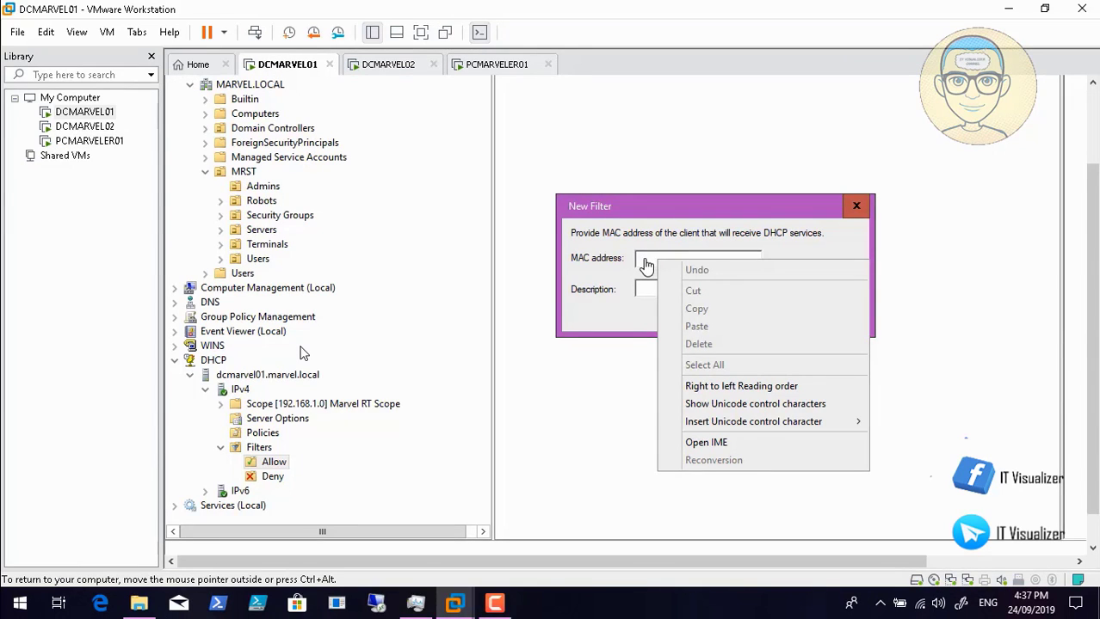
{"action": "right_click", "coordinate": [645, 259]}
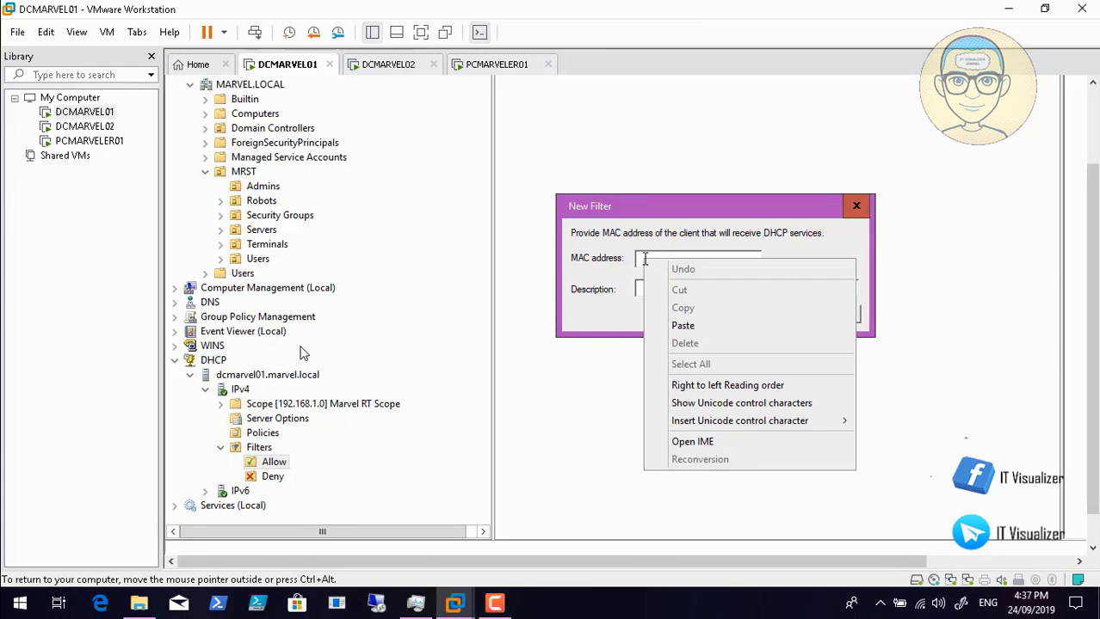
{"action": "left_click", "coordinate": [684, 326]}
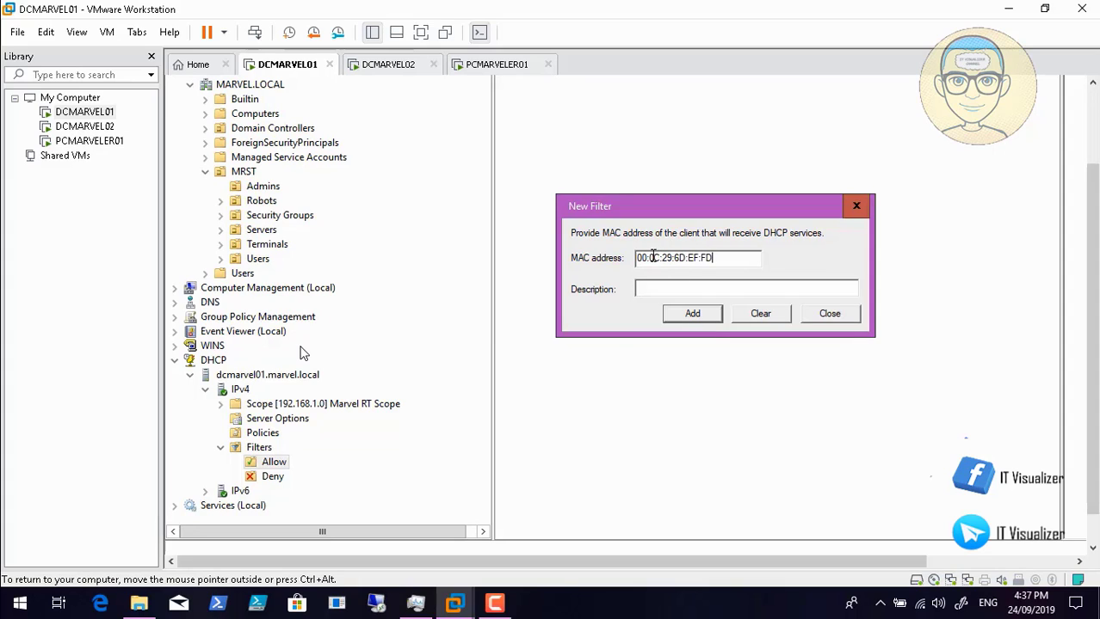
{"action": "key", "text": "BackSpace"}
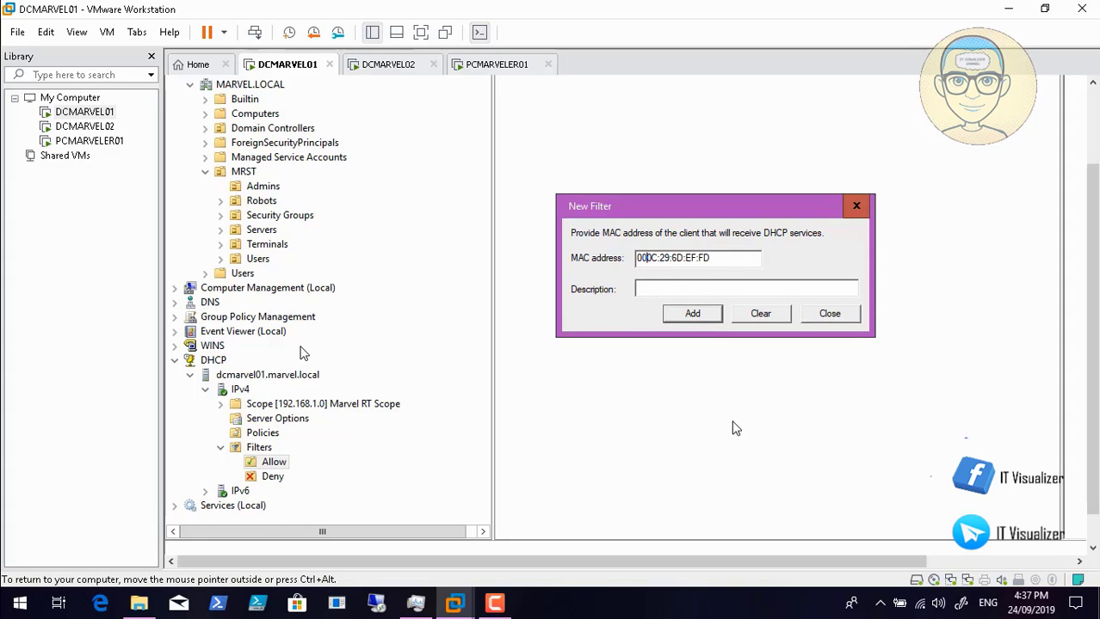
{"action": "type", "text": "-0C-29-6D-EF-"}
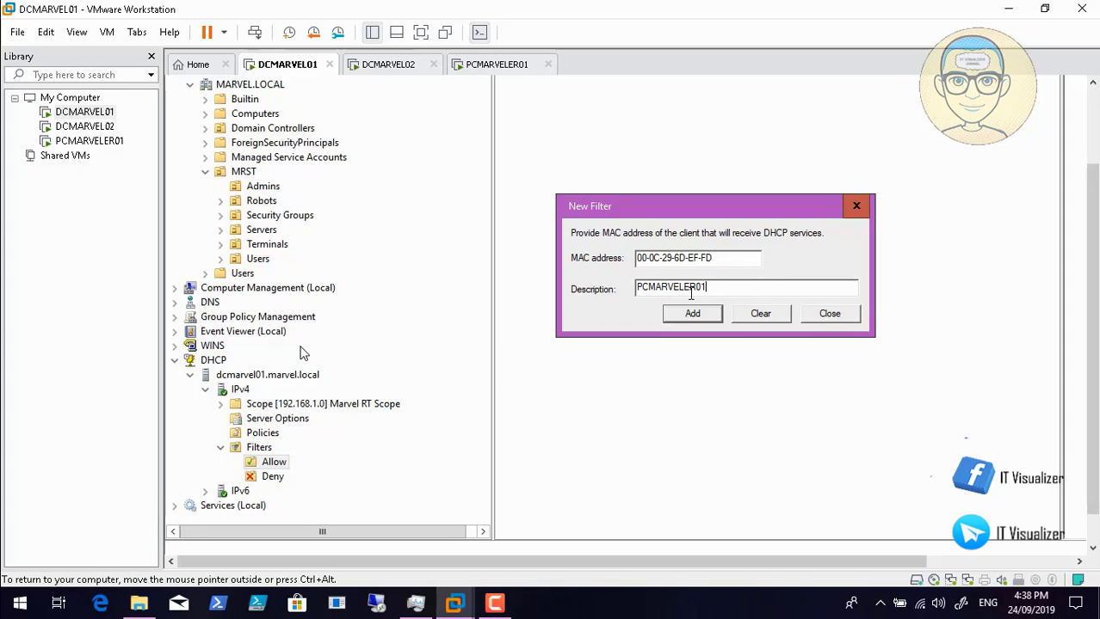
{"action": "left_click", "coordinate": [689, 316]}
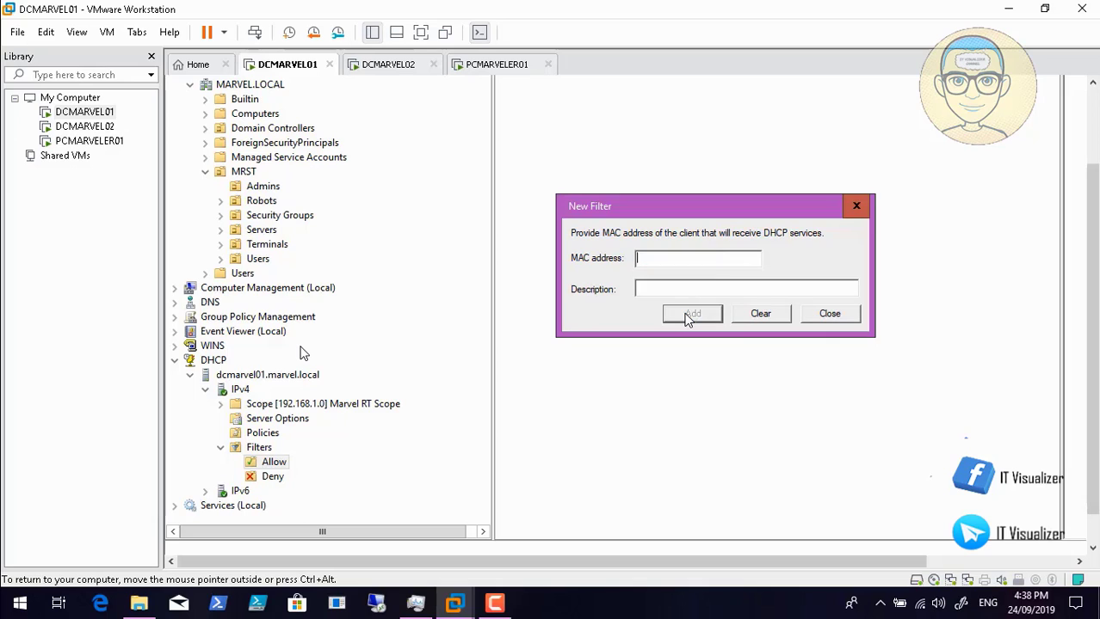
- Close the New Filter dialog and exit DCMARVEL01's DHCP console without saving its settings
{"action": "left_click", "coordinate": [838, 316]}
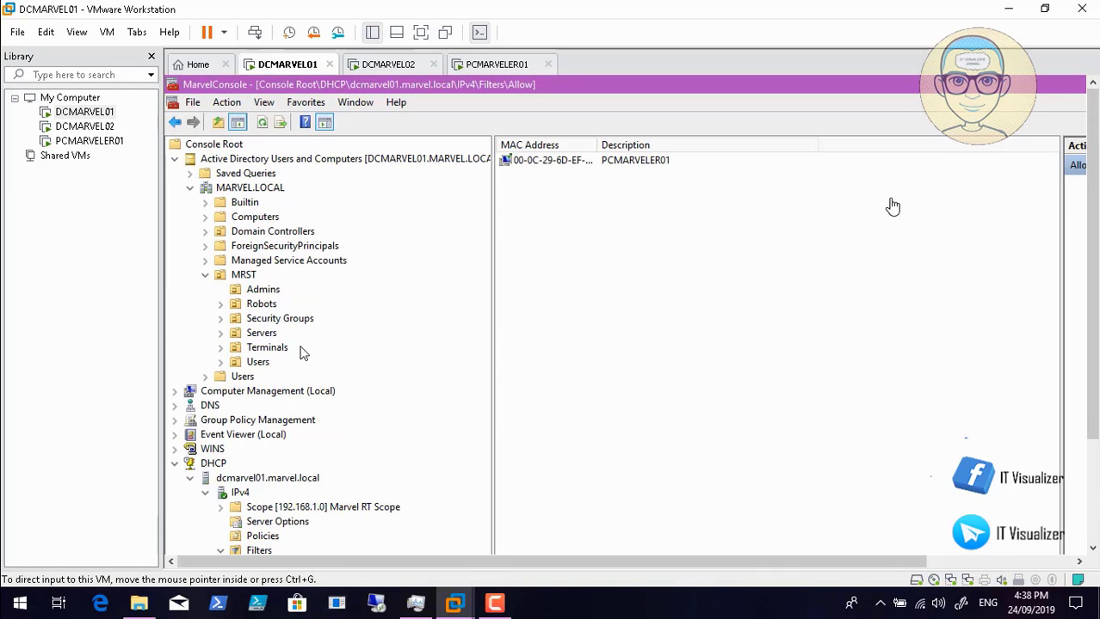
{"action": "left_click", "coordinate": [986, 562]}
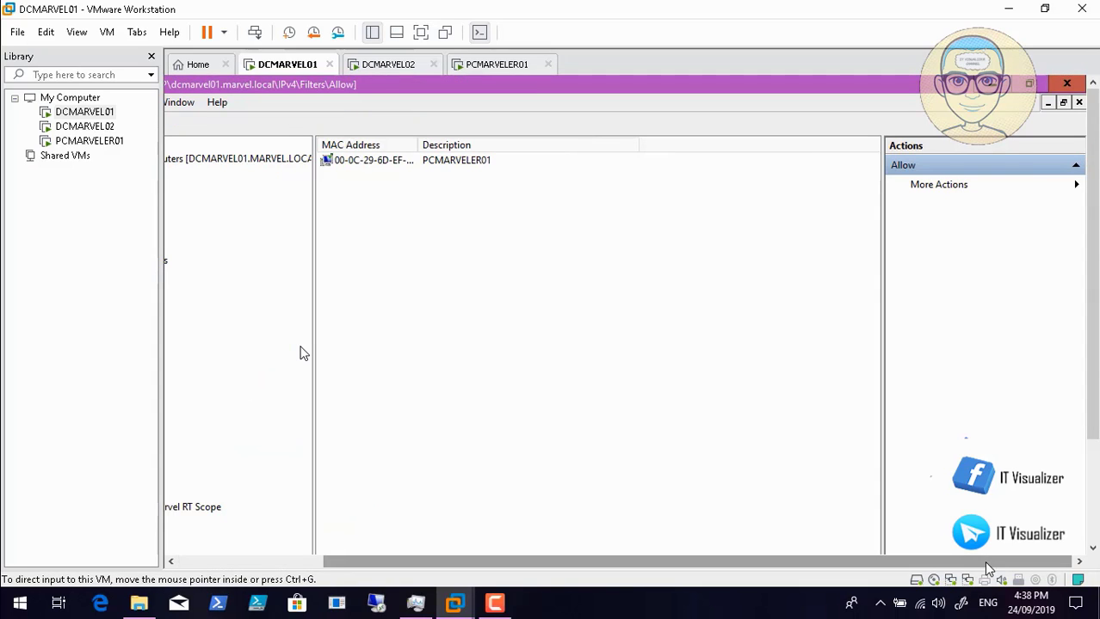
{"action": "left_click", "coordinate": [1066, 85]}
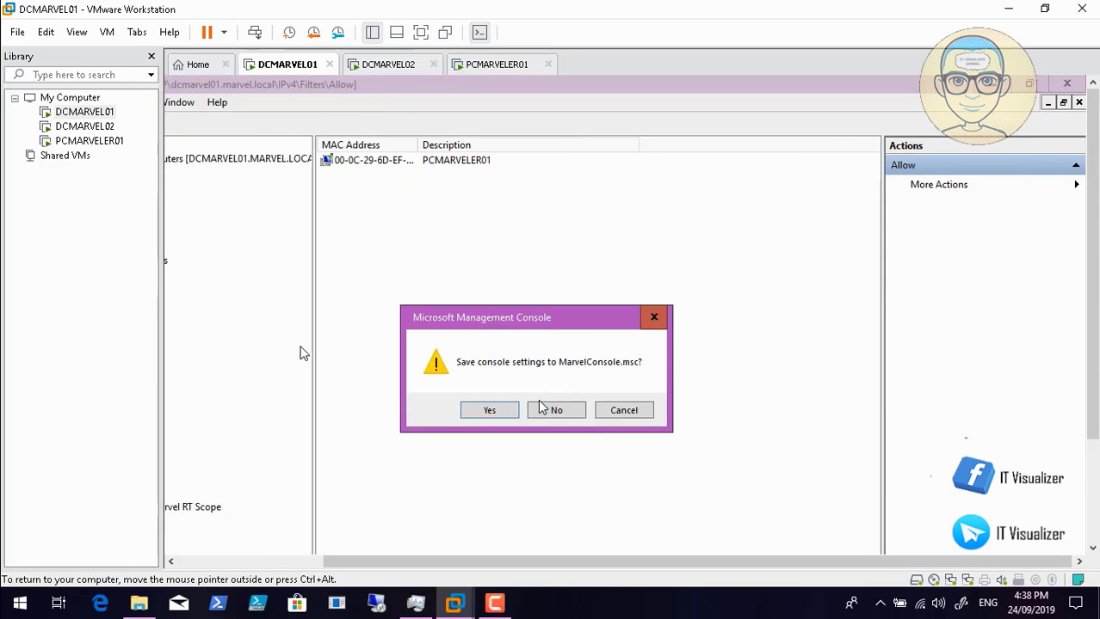
{"action": "left_click", "coordinate": [544, 412]}
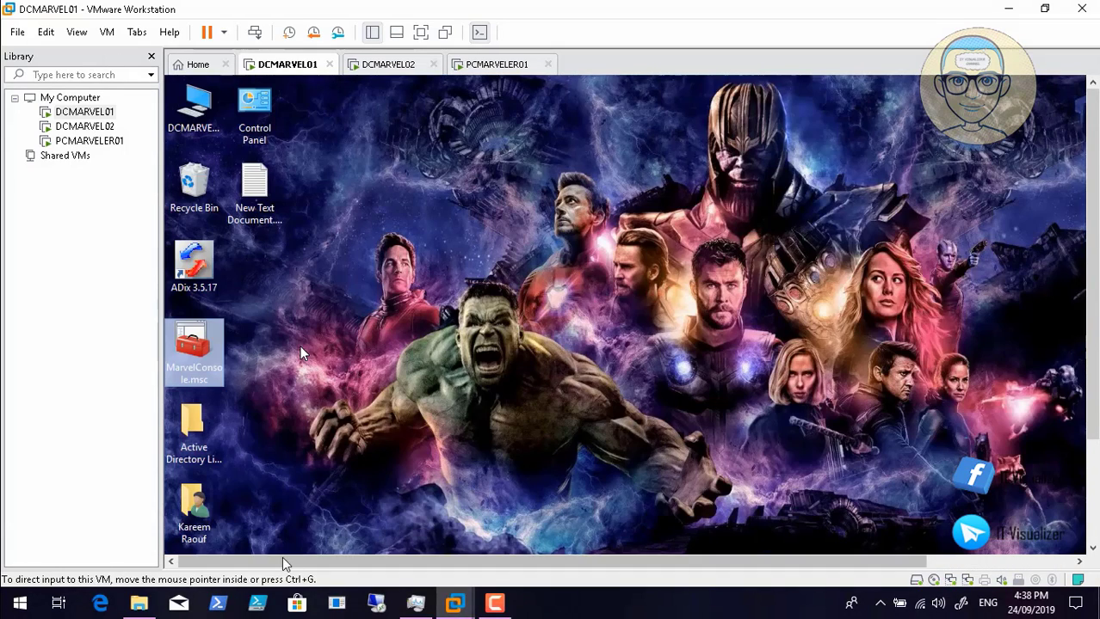
- Switch to the PCMARVELER01 machine to view its Windows setup screen
{"action": "left_click", "coordinate": [285, 560]}
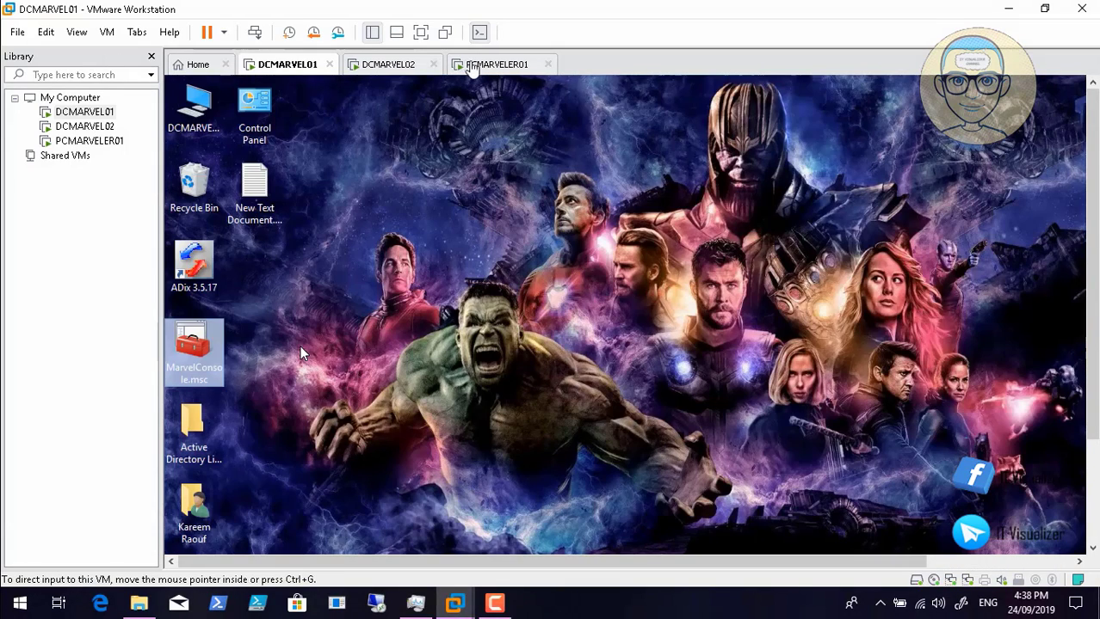
{"action": "left_click", "coordinate": [471, 69]}
{"action": "left_click", "coordinate": [469, 407]}
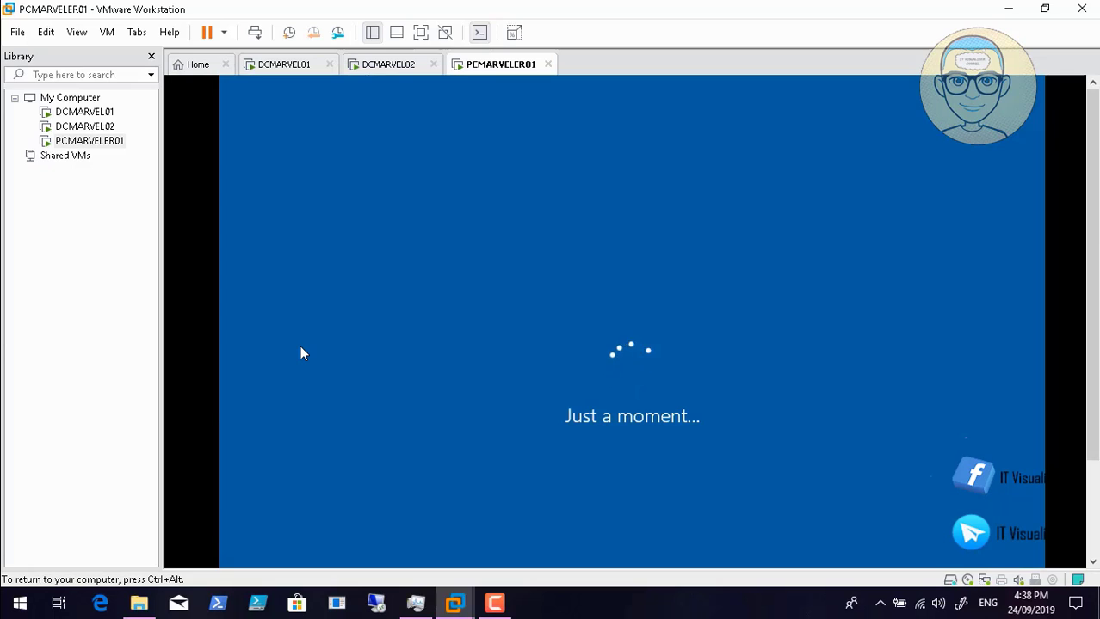
{"action": "key", "text": "ctrl+alt"}
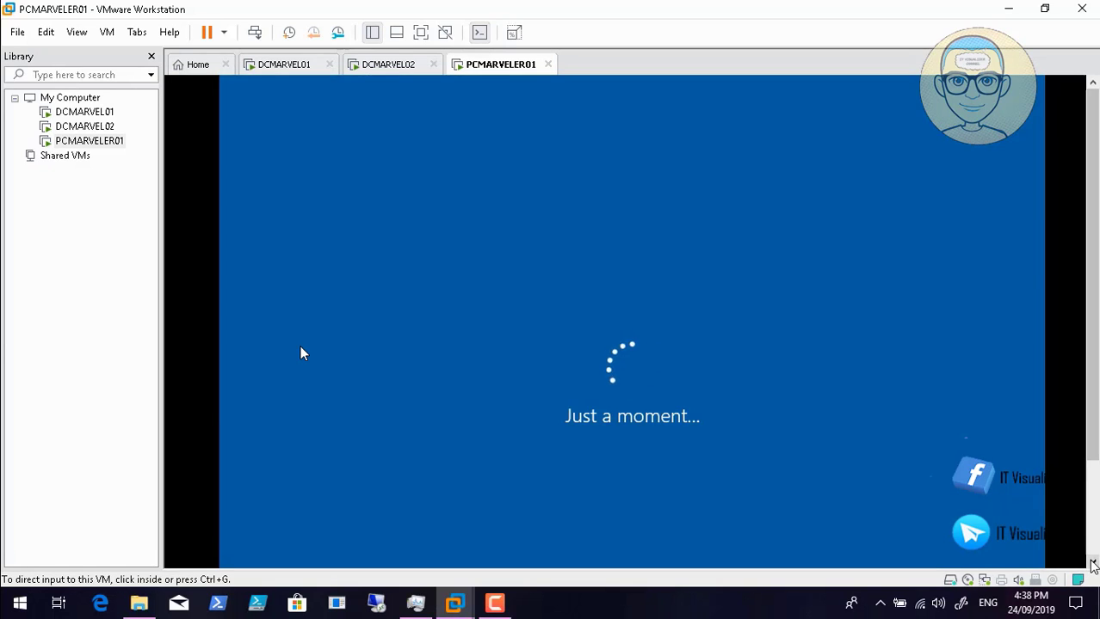
{"action": "left_click", "coordinate": [1092, 563]}
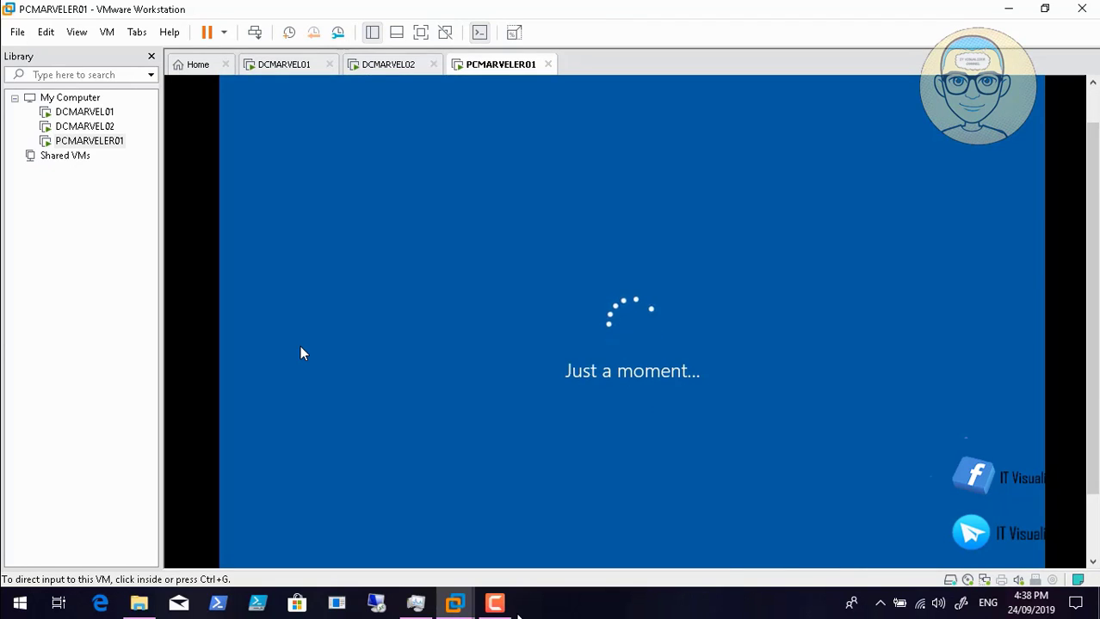
{"action": "left_click", "coordinate": [495, 603]}
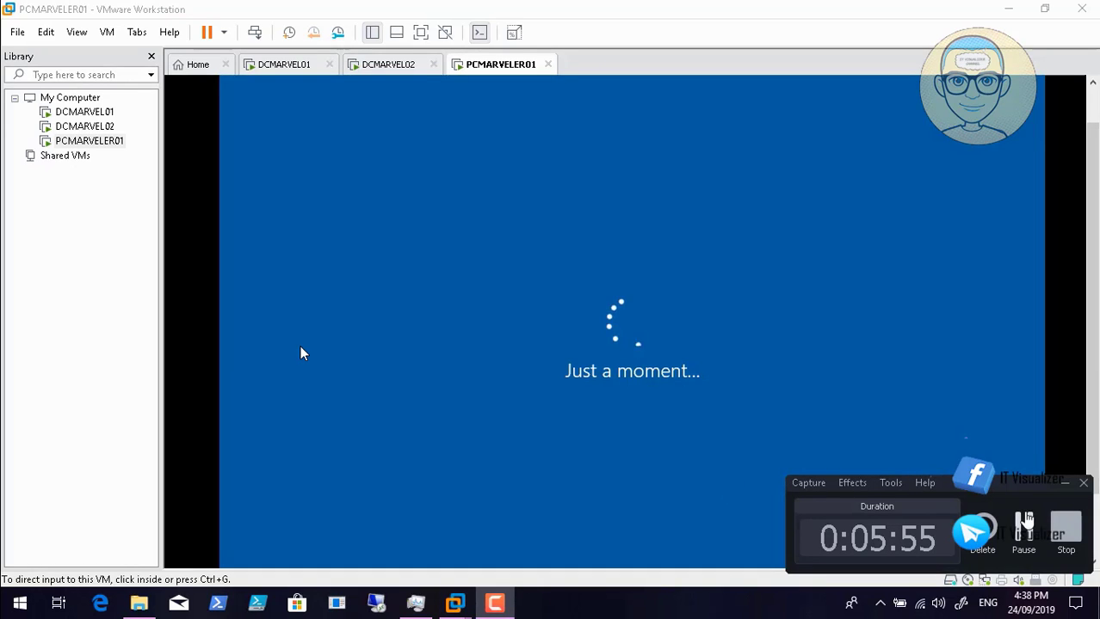
- Confirm United States as the region in PCMARVELER01's Windows setup
{"action": "left_click", "coordinate": [1026, 519]}
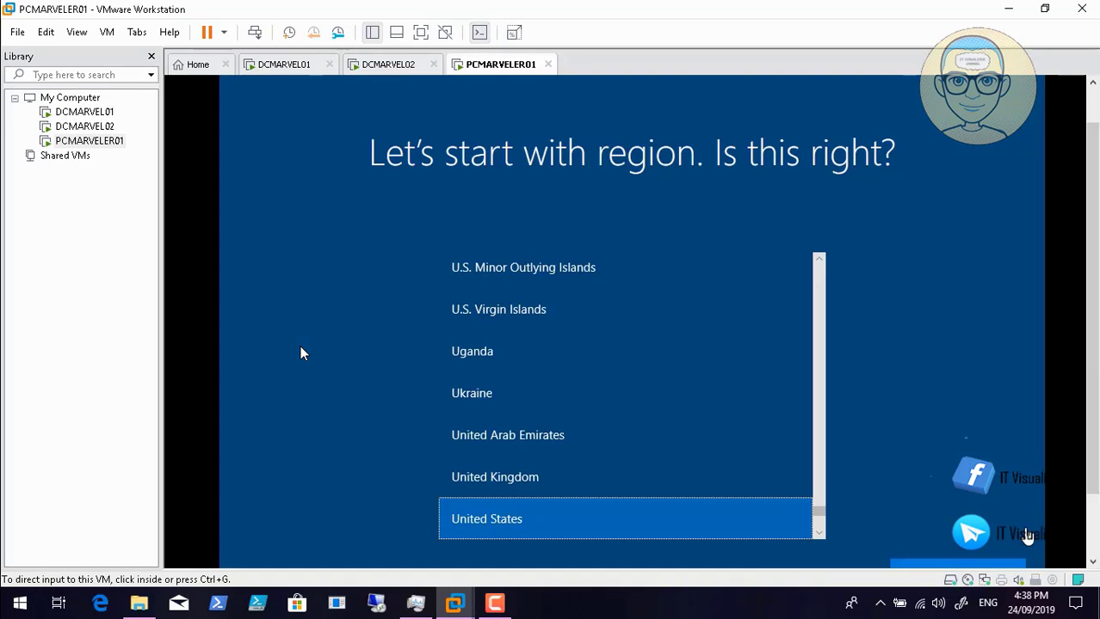
{"action": "left_click", "coordinate": [1093, 564]}
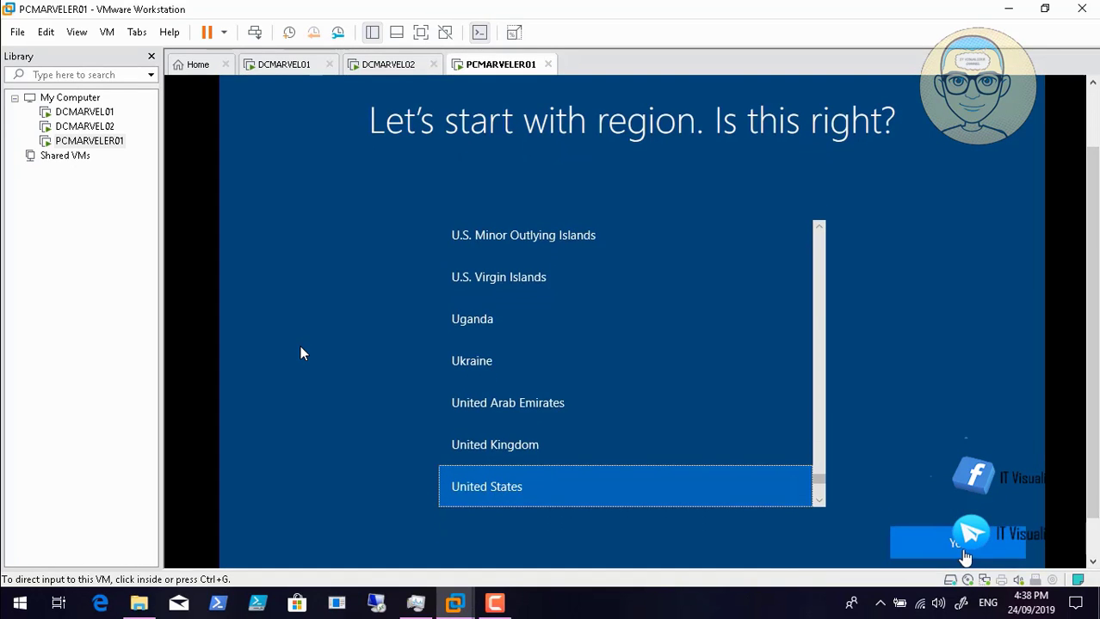
{"action": "left_click", "coordinate": [965, 557]}
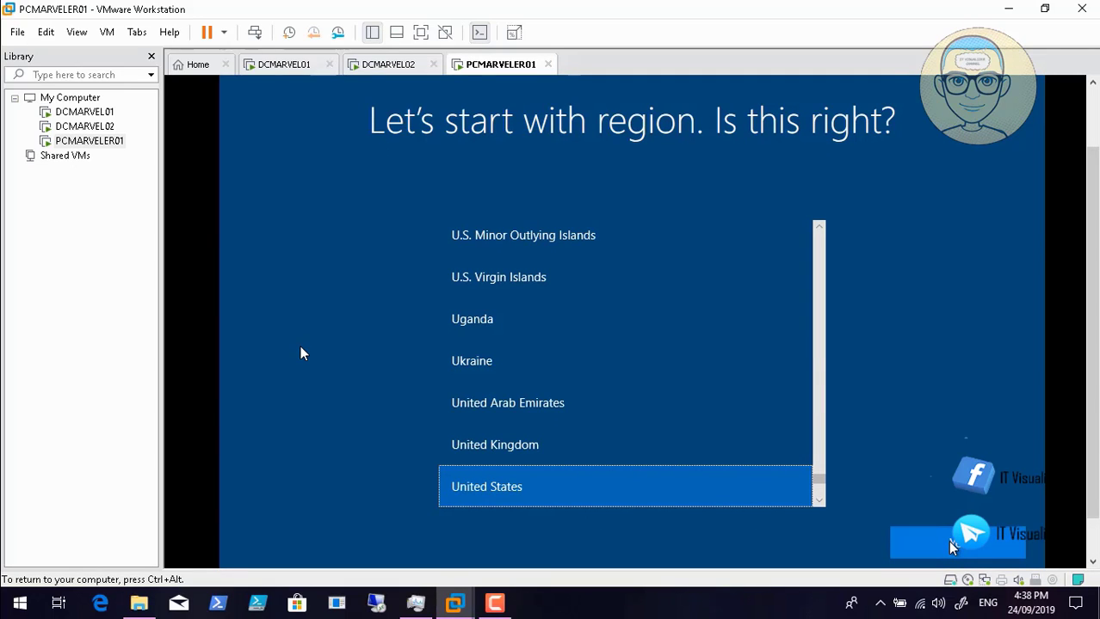
{"action": "left_click", "coordinate": [952, 548]}
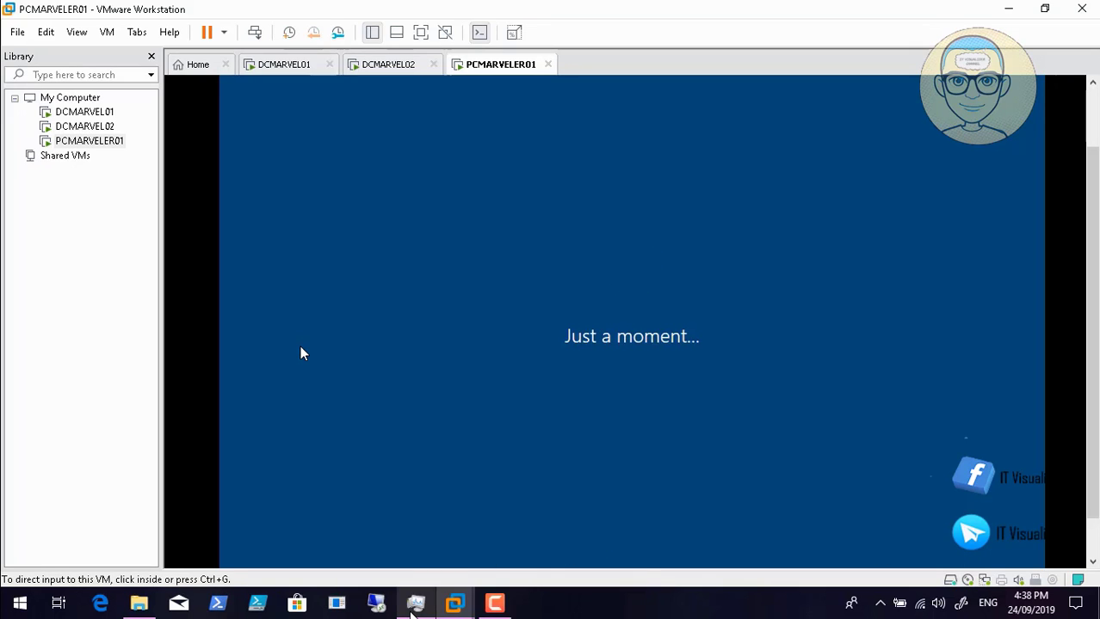
{"action": "left_click", "coordinate": [414, 609]}
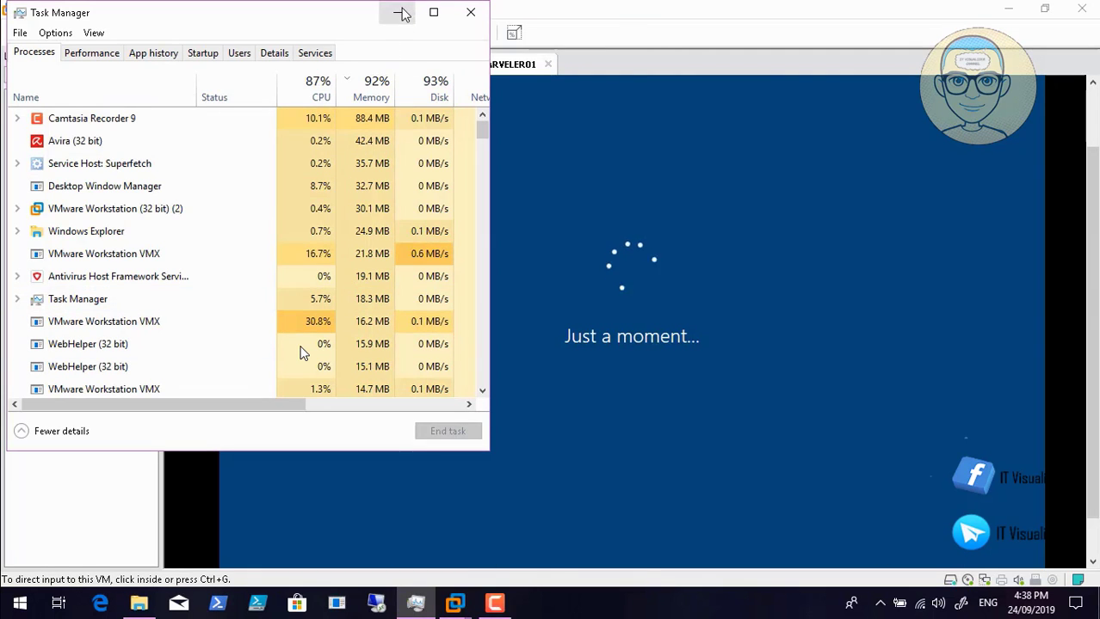
{"action": "left_click", "coordinate": [400, 12]}
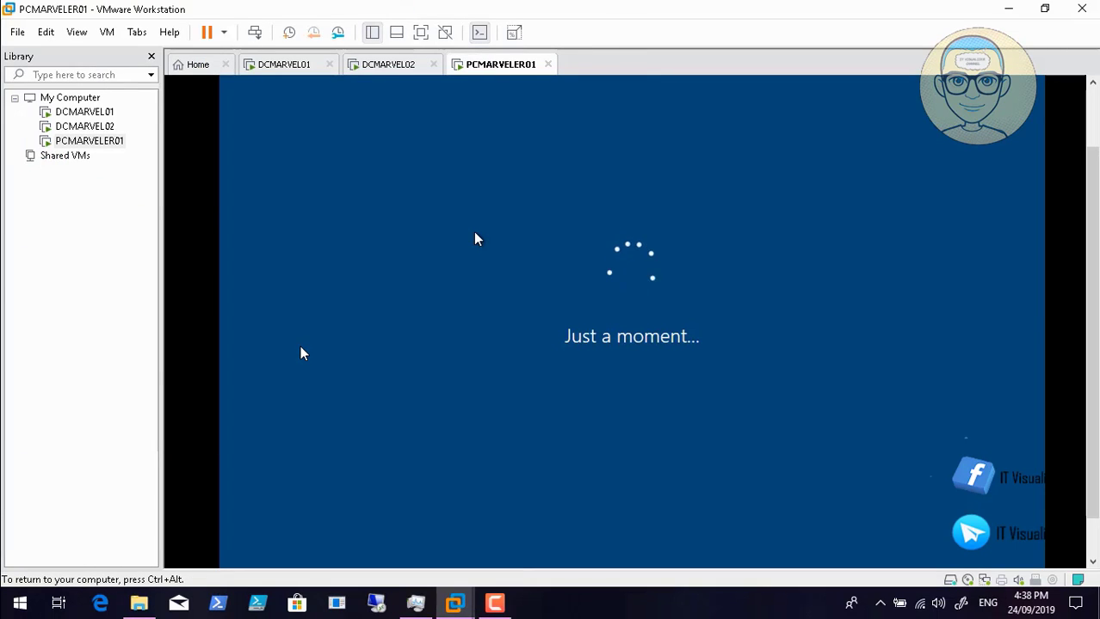
{"action": "left_click", "coordinate": [504, 608]}
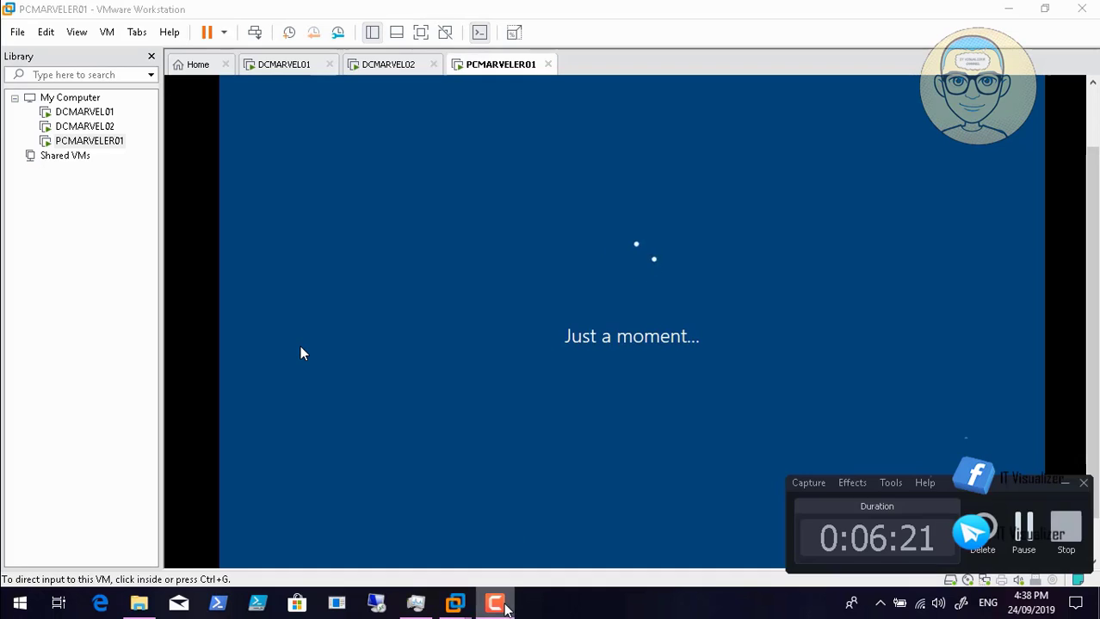
- Accept the US keyboard layout and skip adding a second keyboard layout
{"action": "left_click", "coordinate": [1023, 532]}
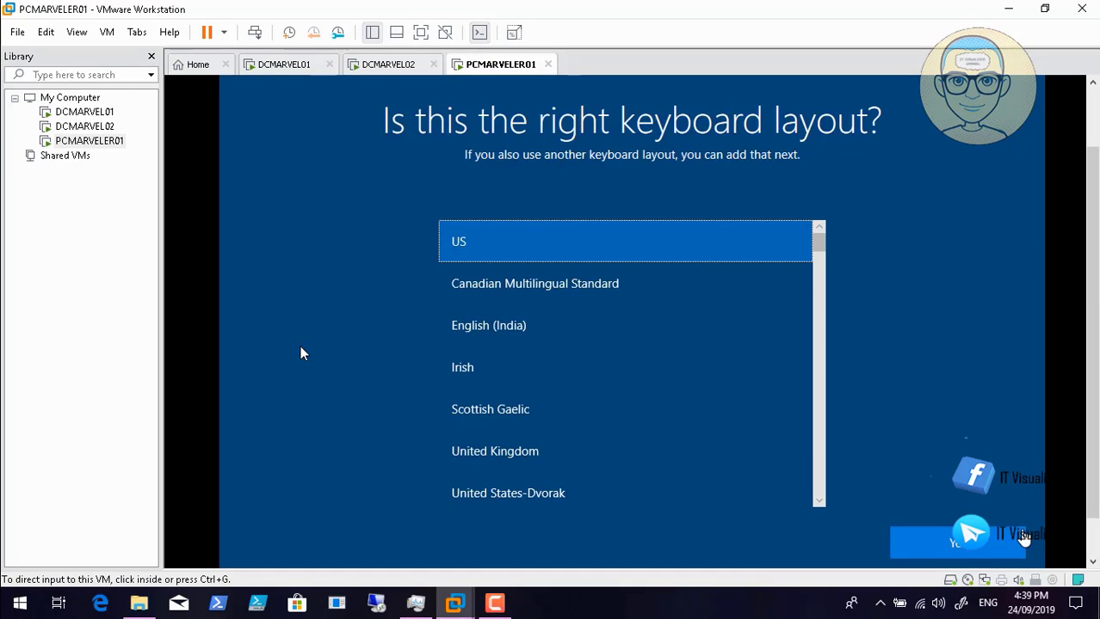
{"action": "left_click", "coordinate": [931, 483]}
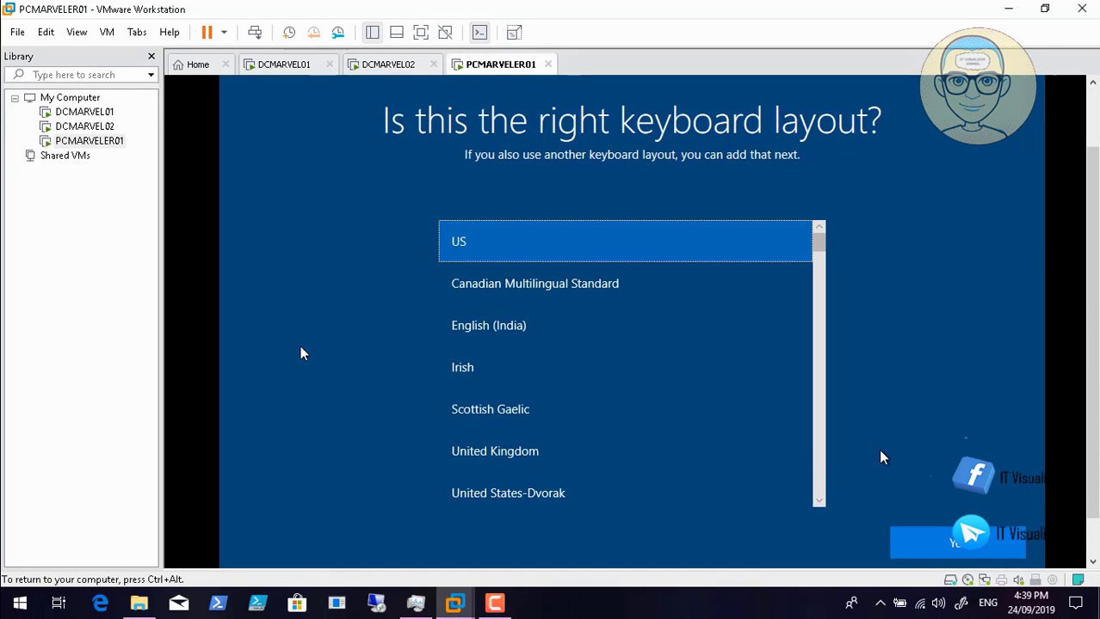
{"action": "left_click", "coordinate": [921, 545]}
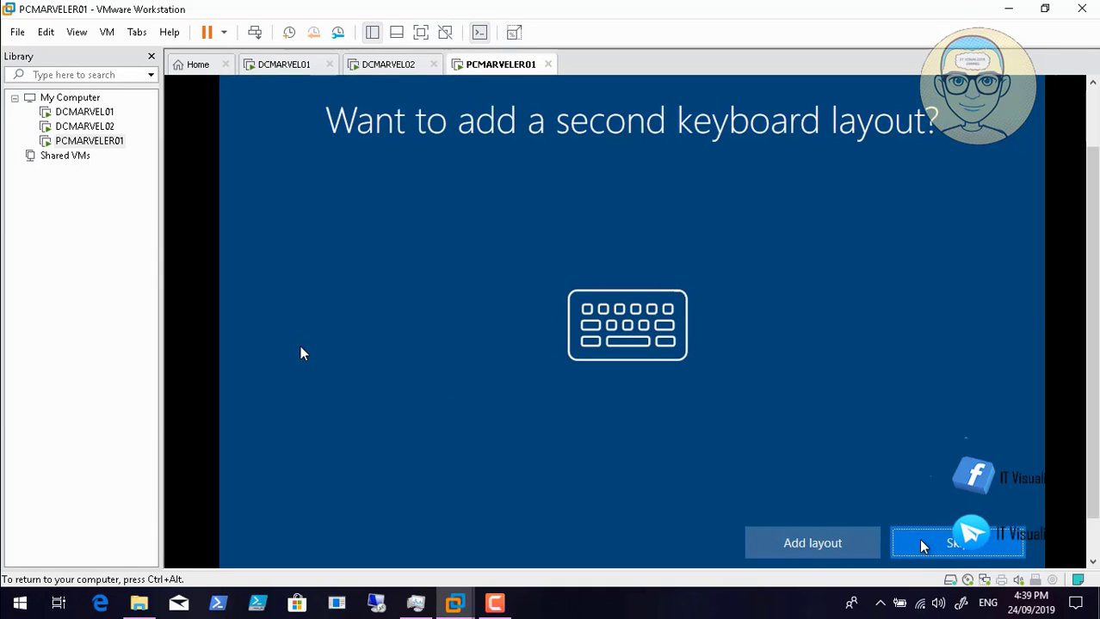
{"action": "left_click", "coordinate": [952, 546]}
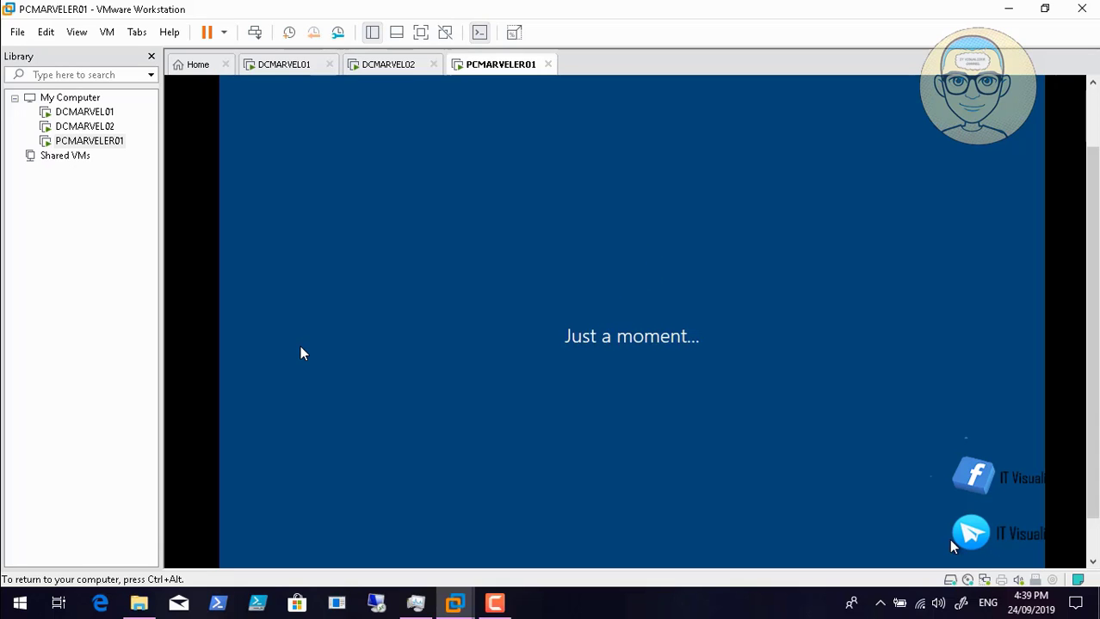
{"action": "left_click", "coordinate": [506, 603]}
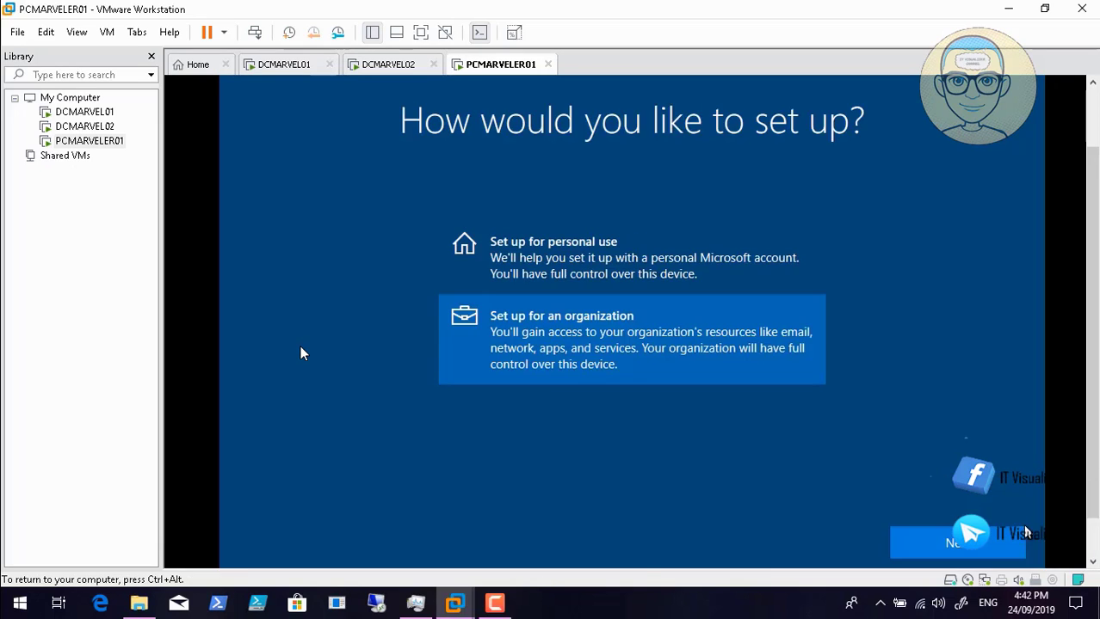
- Choose 'Set up for an organization' and continue Windows setup
{"action": "left_click", "coordinate": [978, 541]}
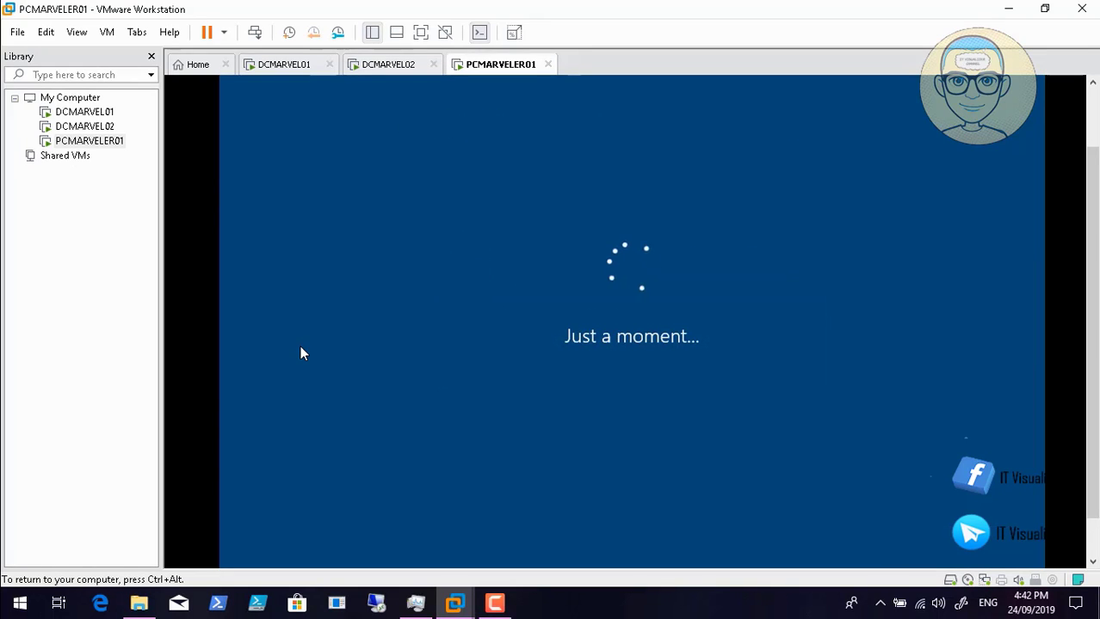
{"action": "mouse_move", "coordinate": [91, 606]}
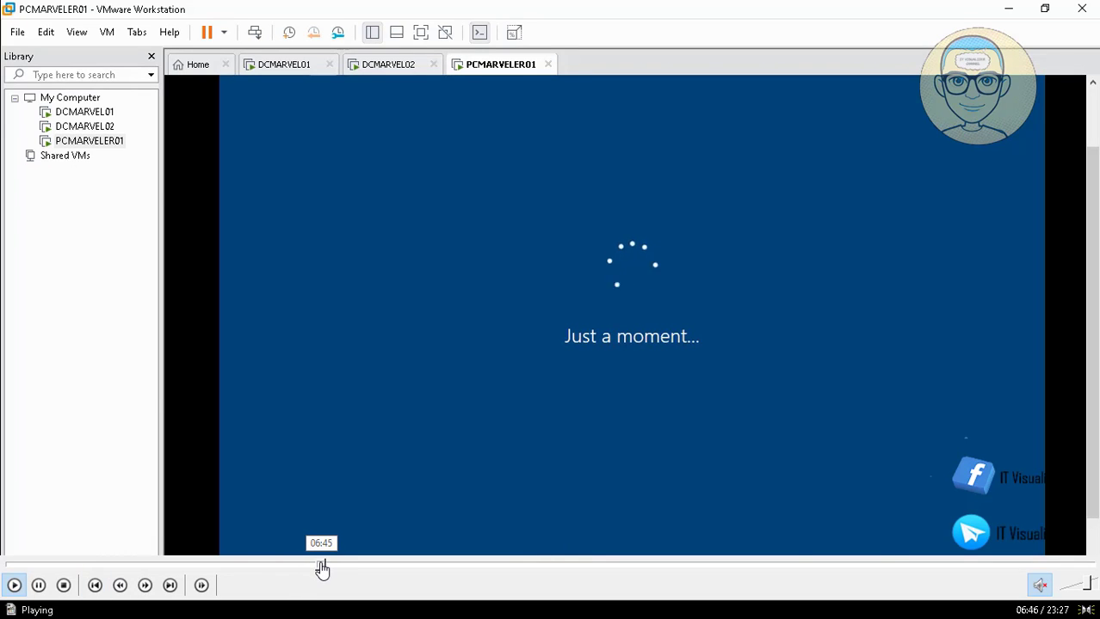
{"action": "left_click", "coordinate": [319, 568]}
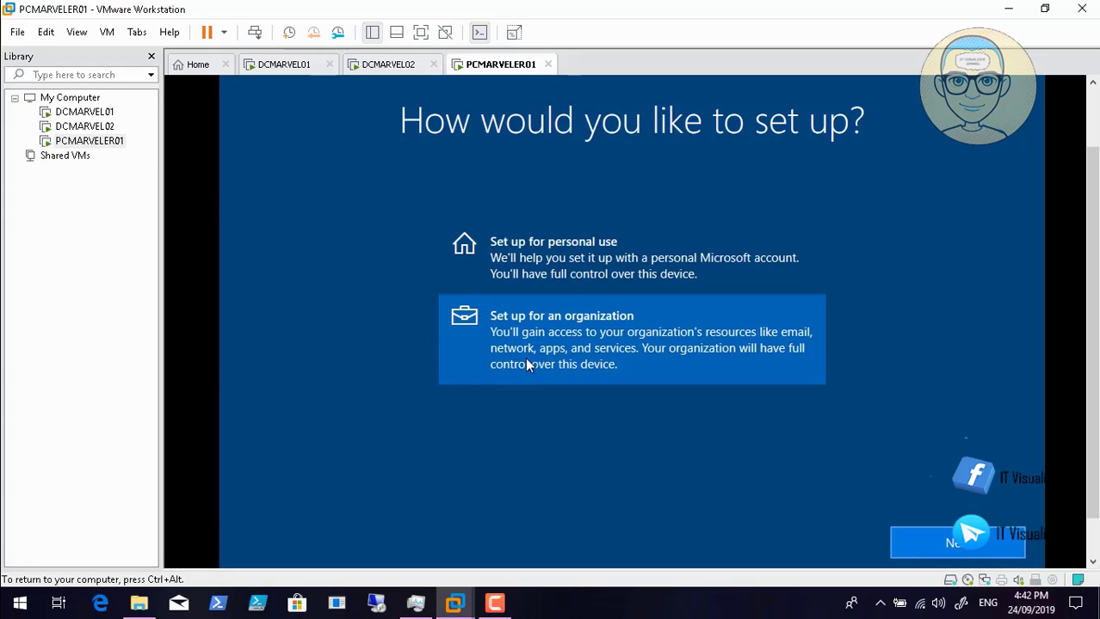
{"action": "left_click", "coordinate": [4, 583]}
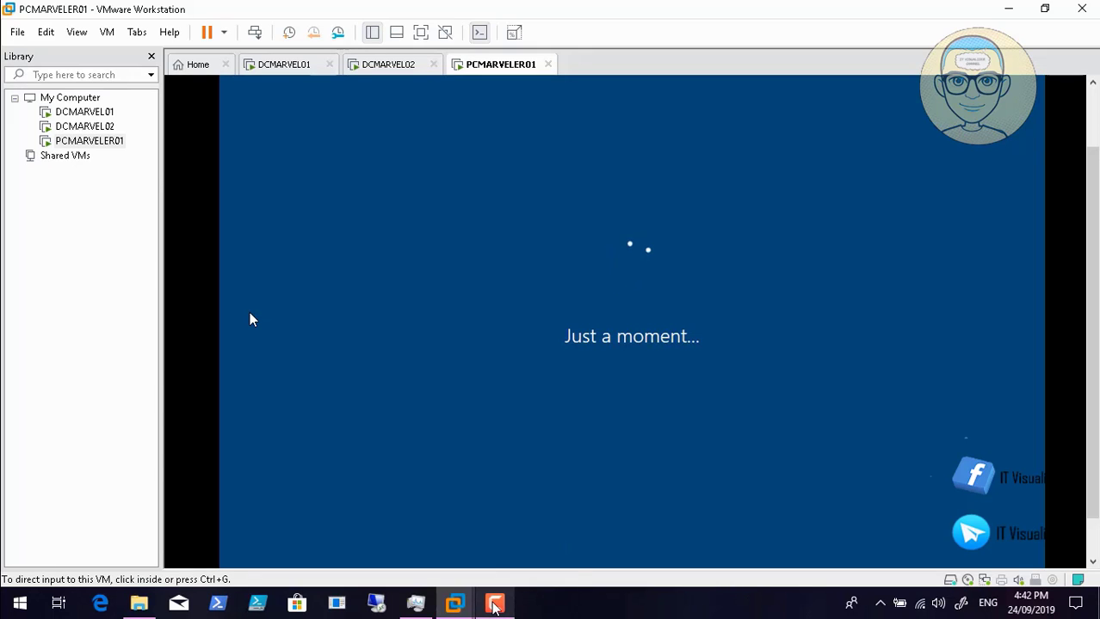
{"action": "mouse_move", "coordinate": [495, 607]}
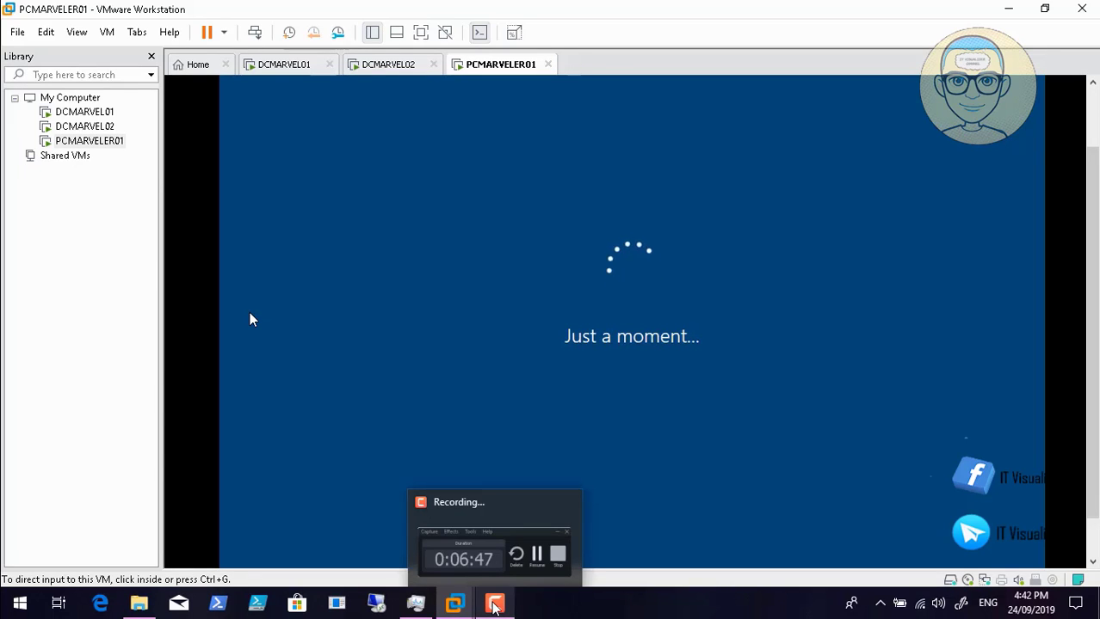
{"action": "left_click", "coordinate": [601, 469]}
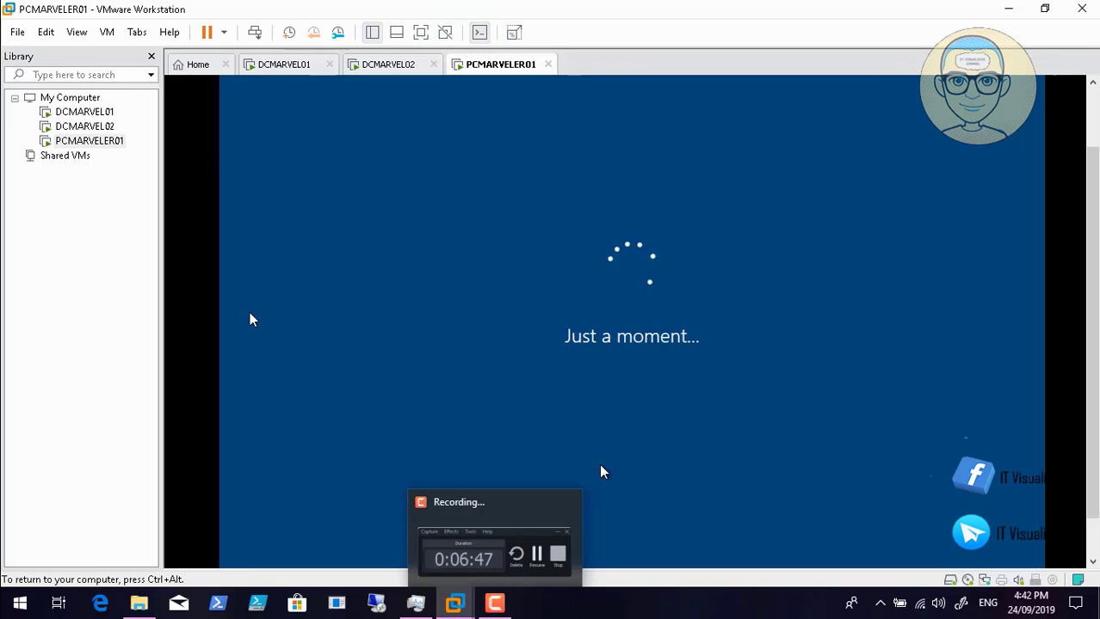
{"action": "key", "text": "ctrl+alt"}
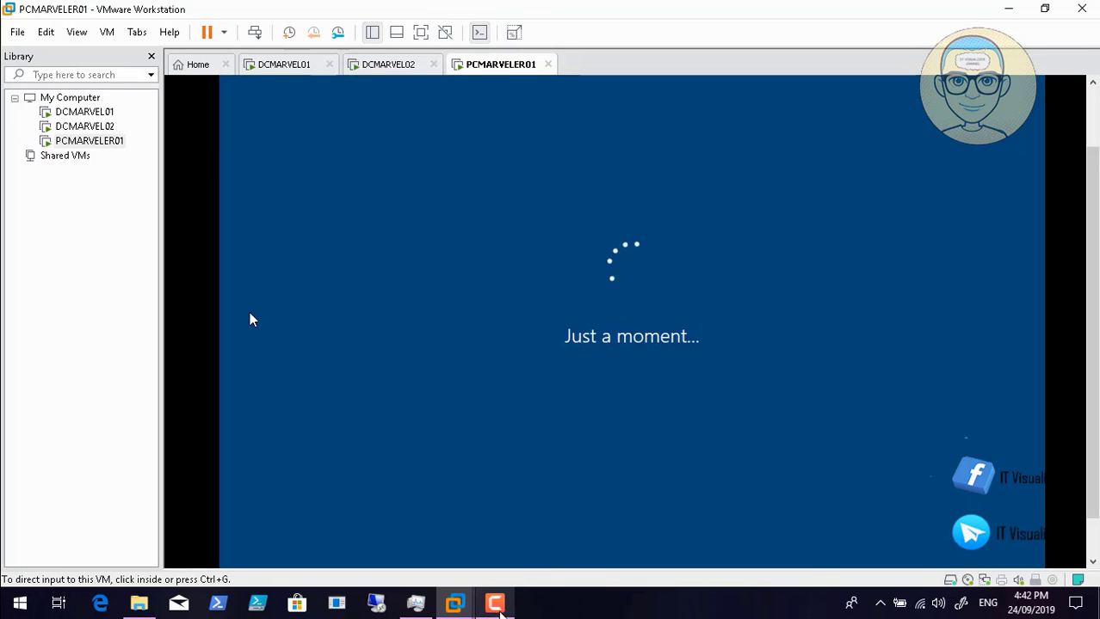
{"action": "left_click", "coordinate": [494, 603]}
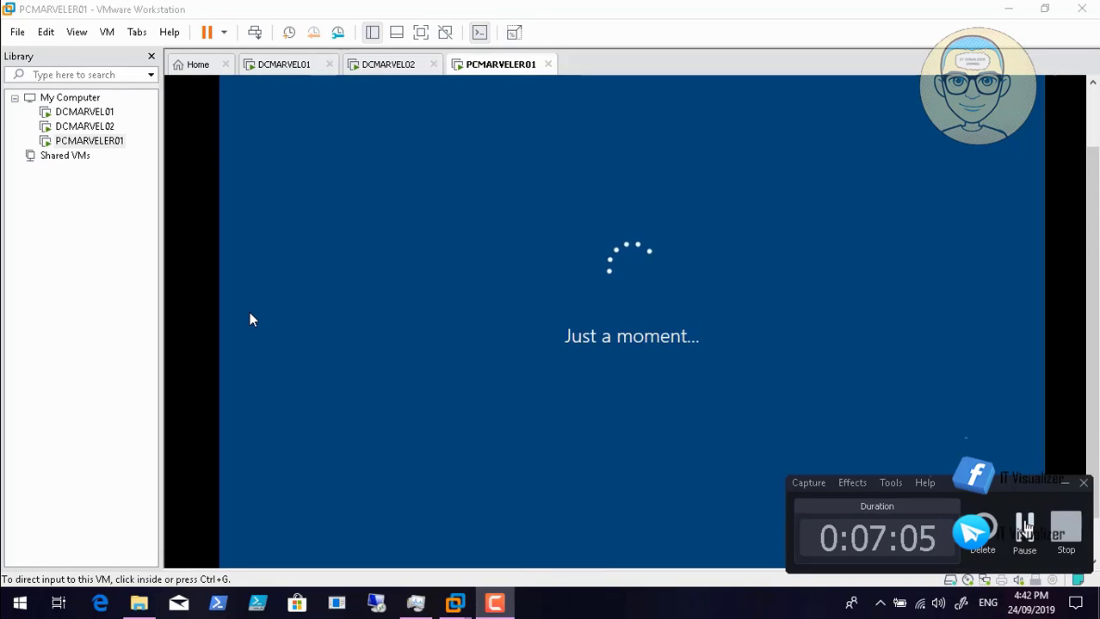
{"action": "left_click", "coordinate": [1026, 523]}
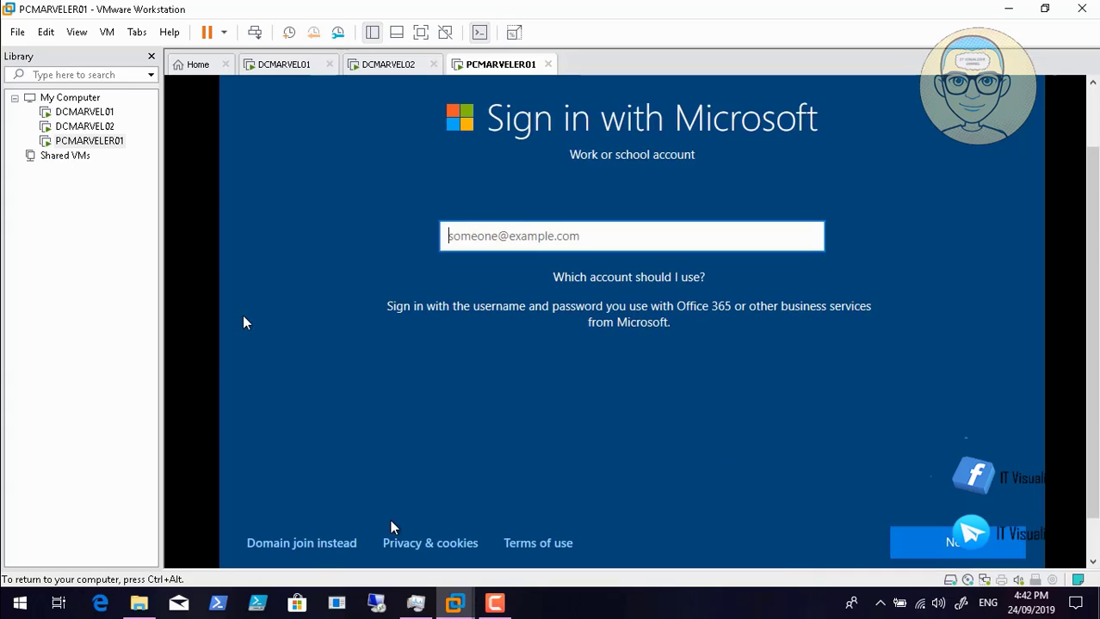
- Choose 'Domain join instead' on the Microsoft sign-in page
{"action": "mouse_move", "coordinate": [63, 586]}
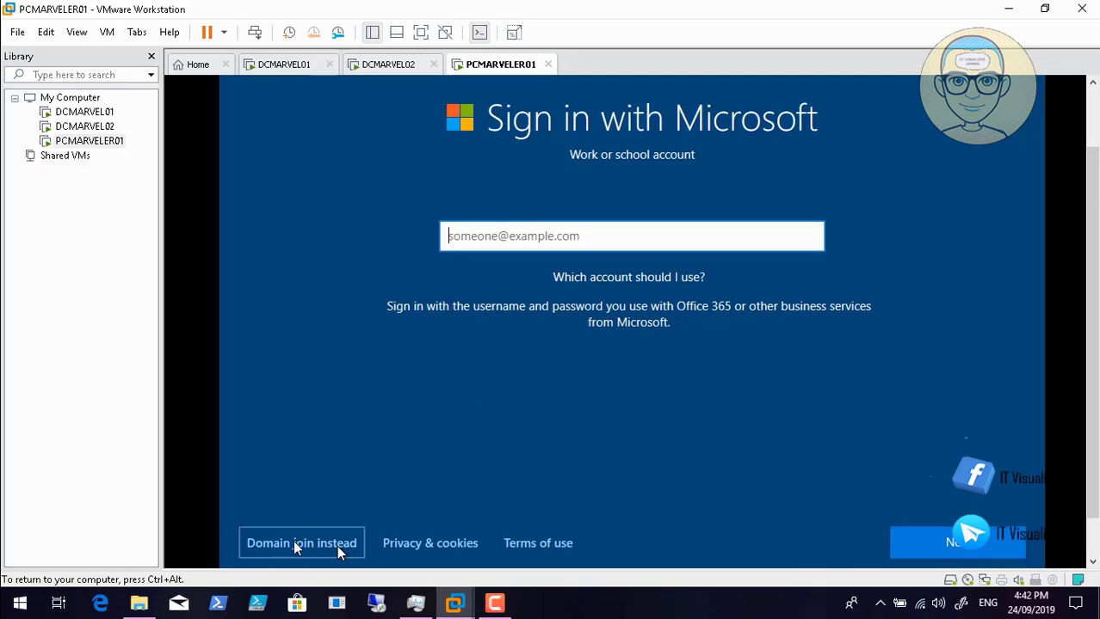
{"action": "mouse_move", "coordinate": [128, 585]}
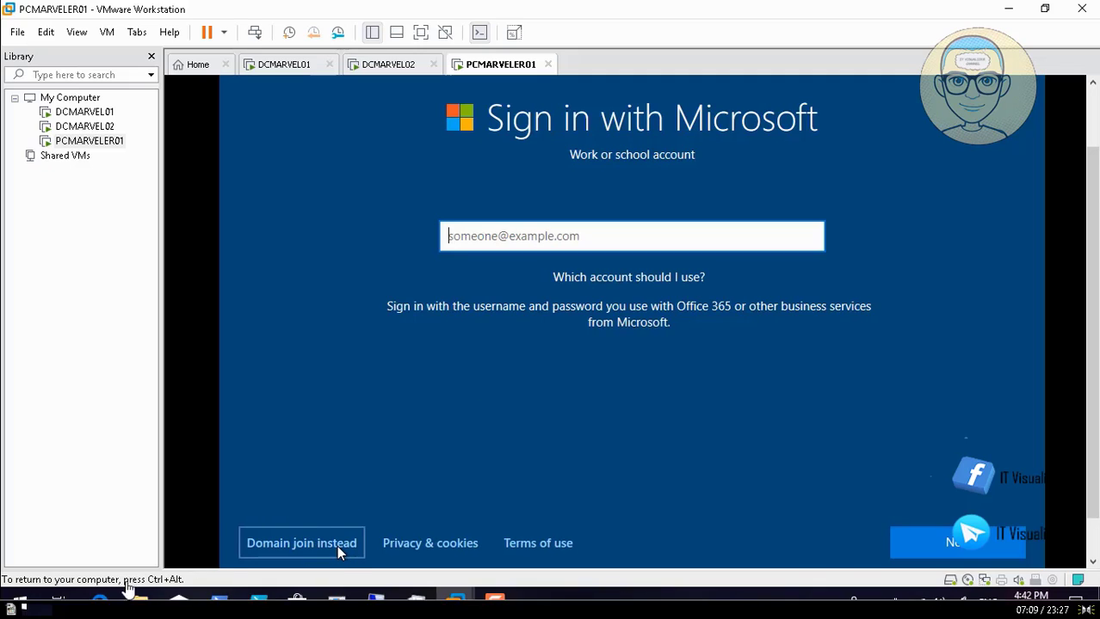
{"action": "left_click", "coordinate": [13, 585]}
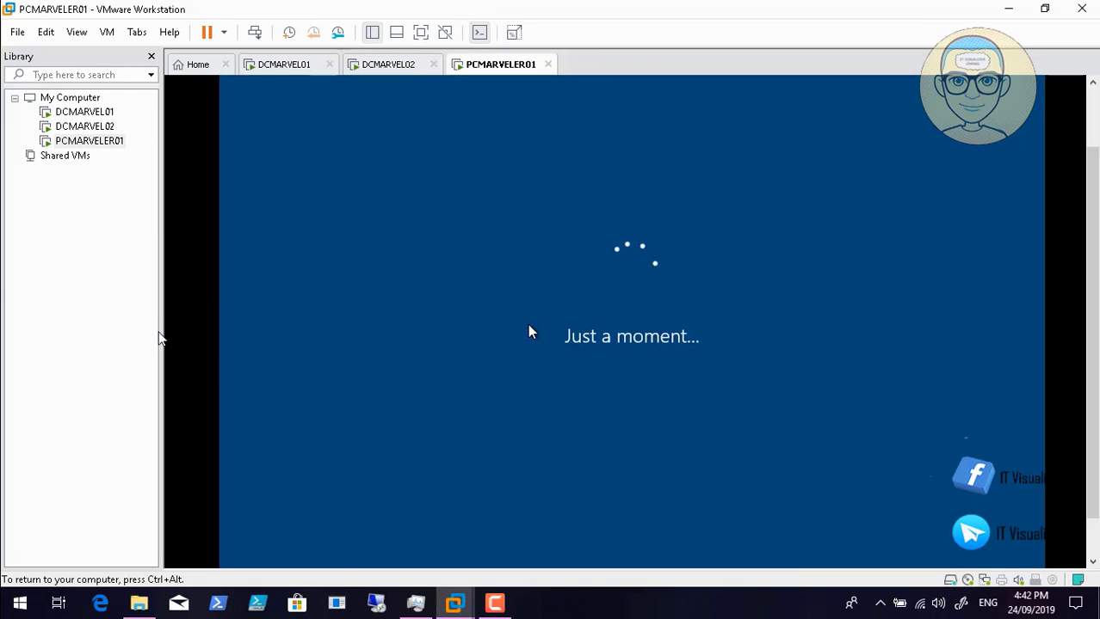
{"action": "key", "text": "ctrl+alt"}
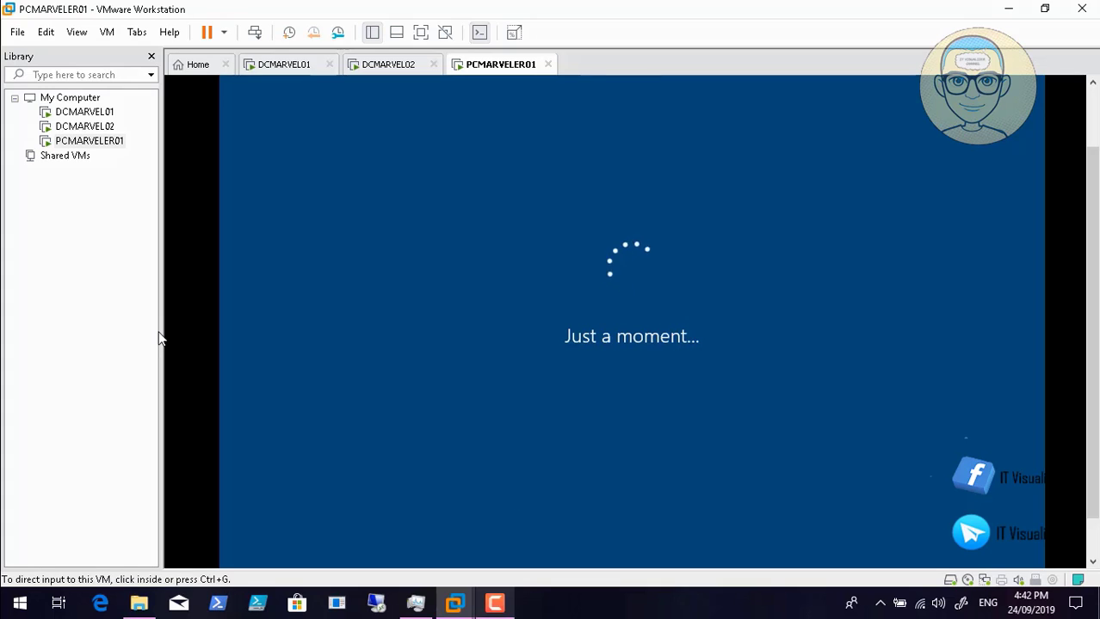
{"action": "key", "text": "F9"}
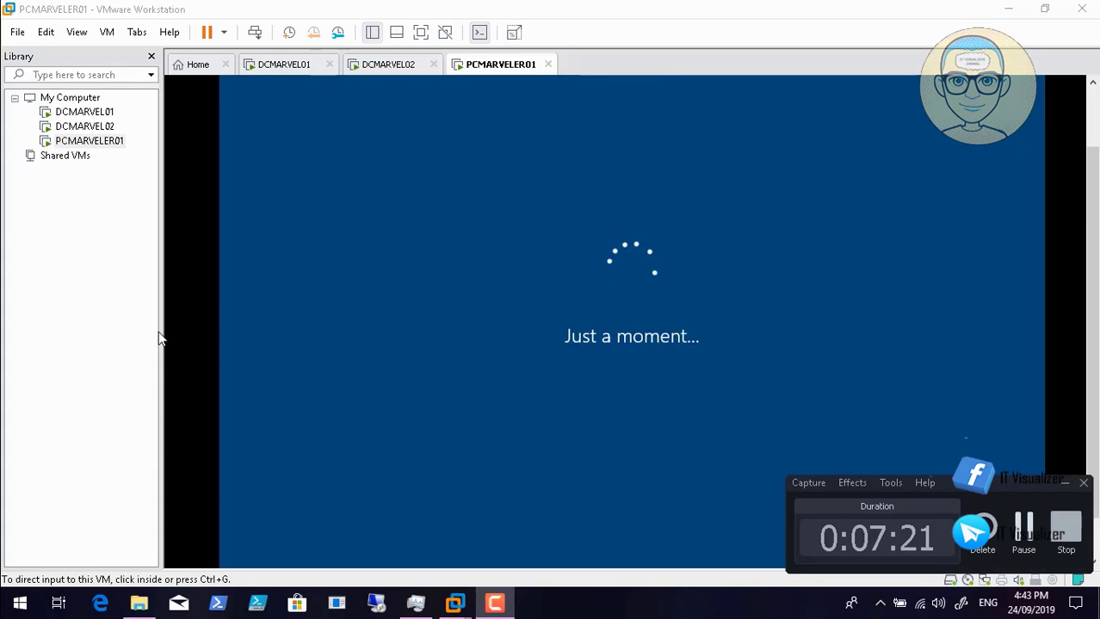
- Advance PCMARVELER01's setup to the 'Who's going to use this PC?' name page
{"action": "left_click", "coordinate": [909, 424]}
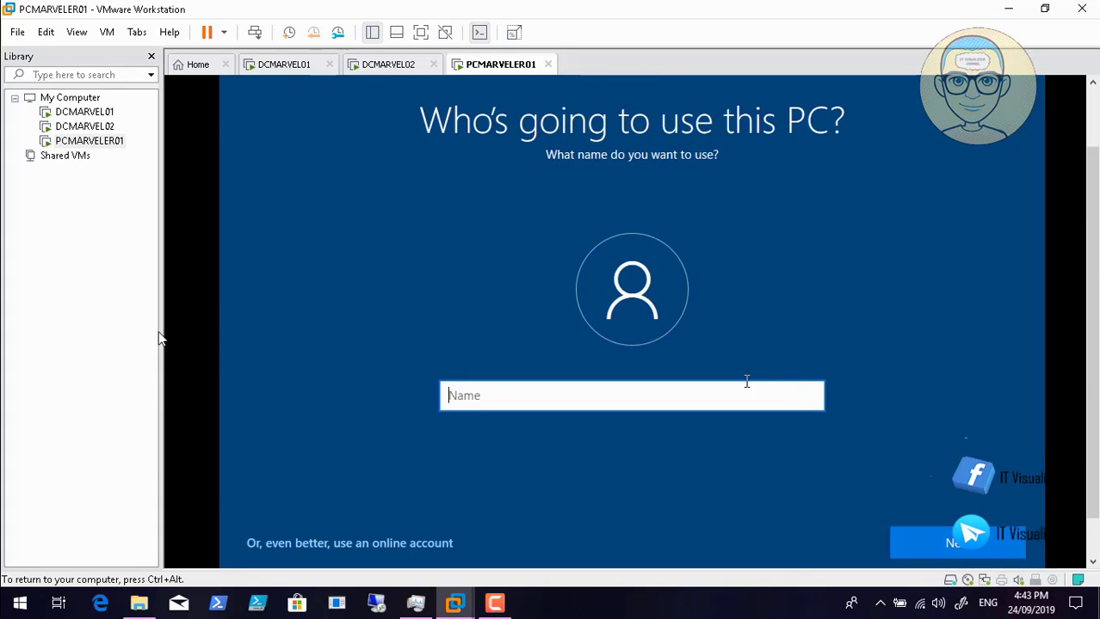
{"action": "mouse_move", "coordinate": [24, 587]}
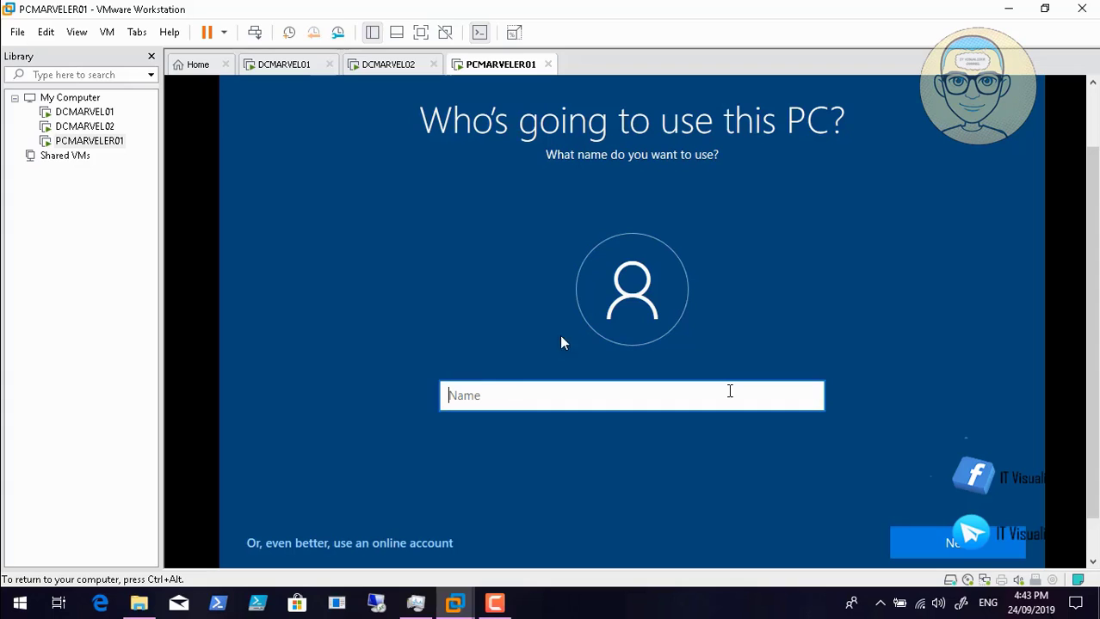
{"action": "left_click", "coordinate": [12, 586]}
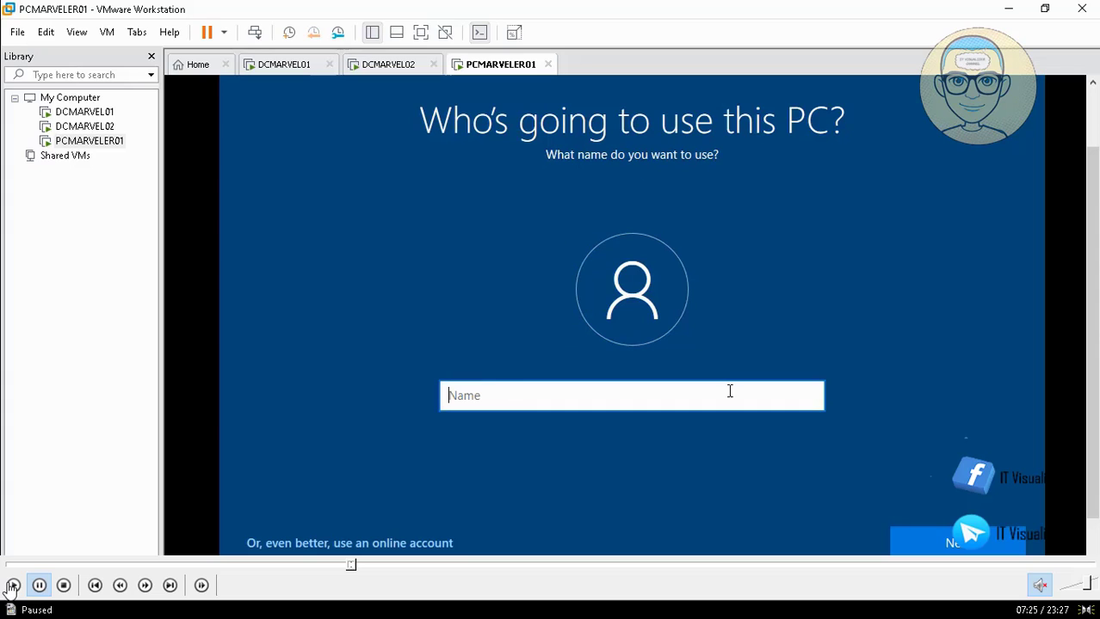
{"action": "left_click", "coordinate": [12, 586]}
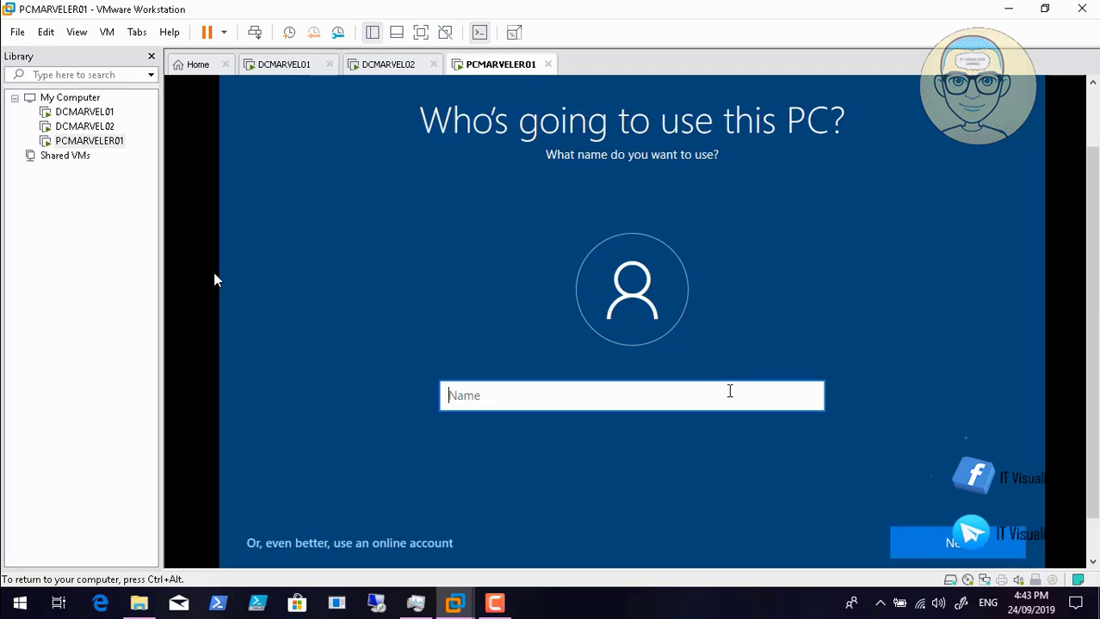
- Name the local account 'admin', then enter and confirm the account password
{"action": "type", "text": "admin"}
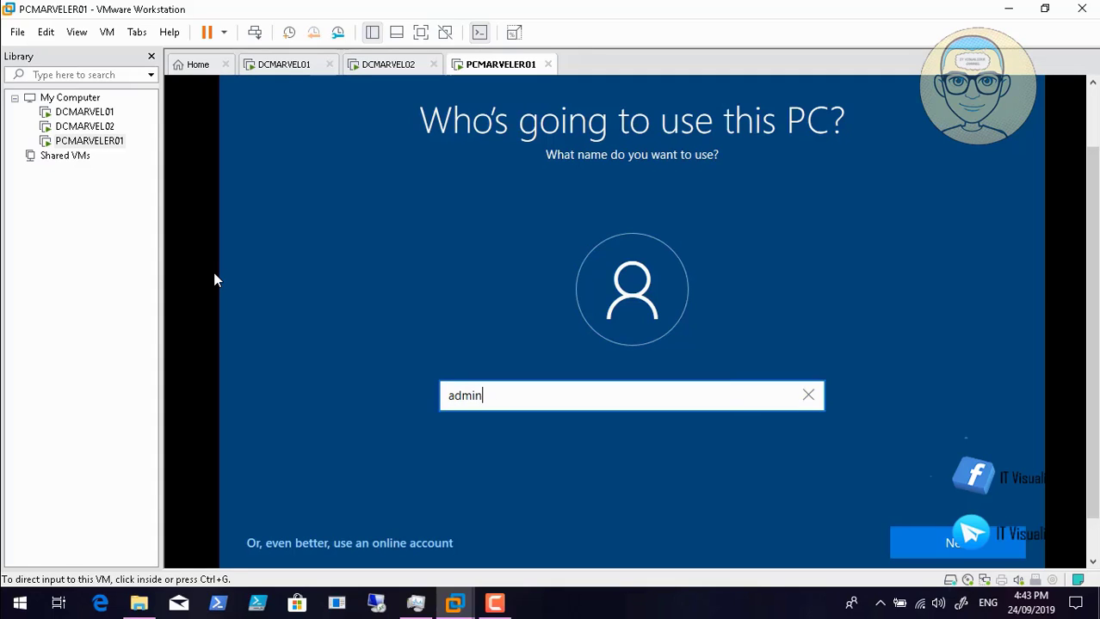
{"action": "left_click", "coordinate": [955, 549]}
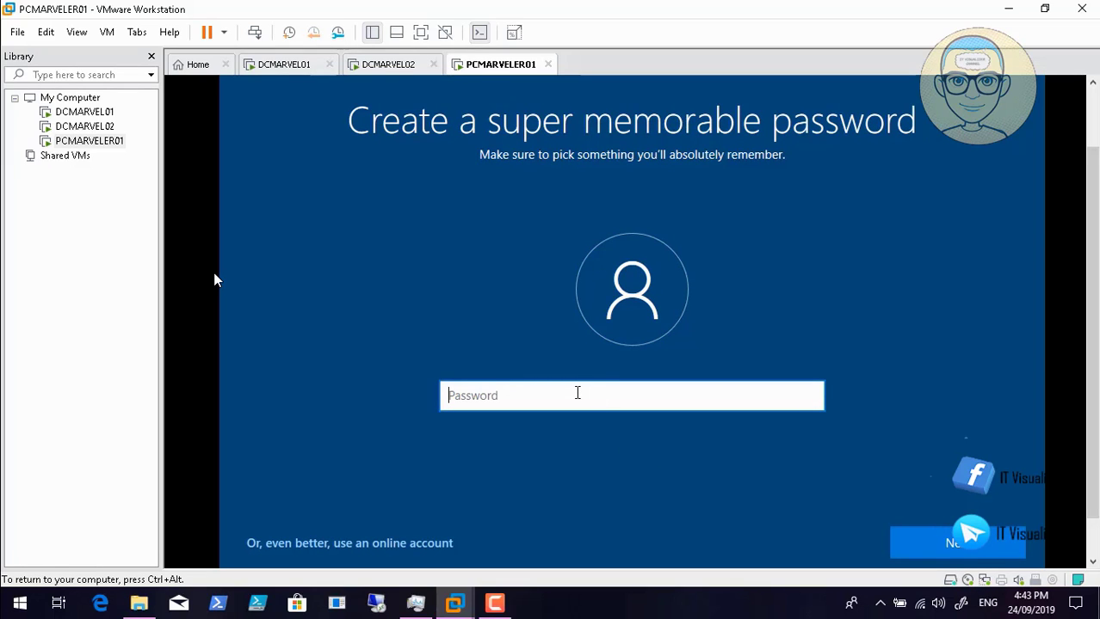
{"action": "type", "text": "**********"}
{"action": "mouse_move", "coordinate": [346, 597]}
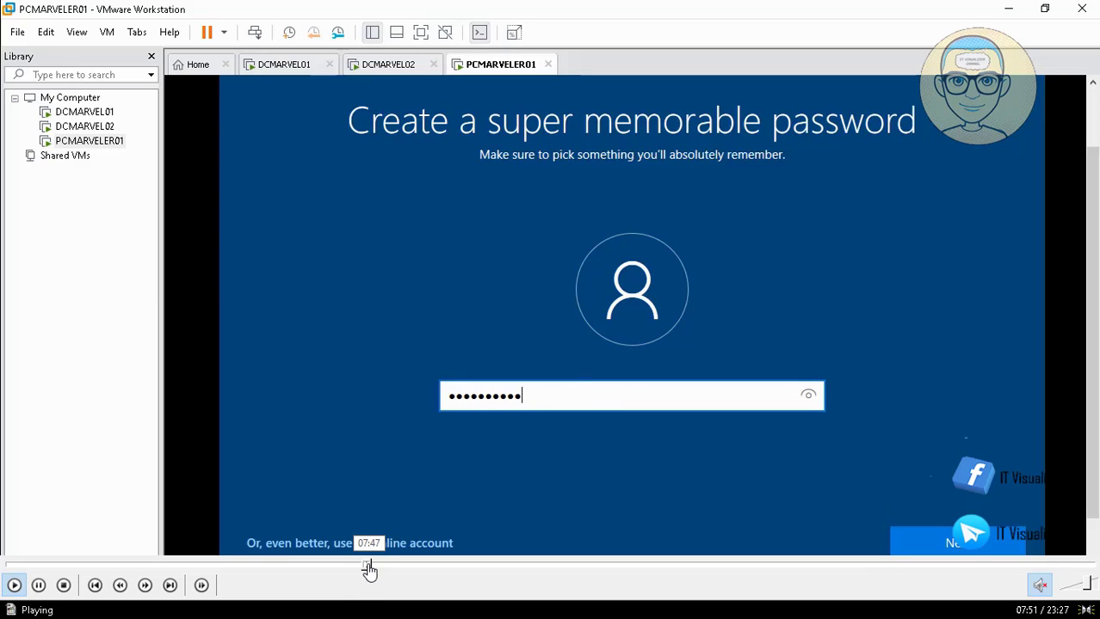
{"action": "left_click", "coordinate": [368, 568]}
{"action": "left_click", "coordinate": [365, 567]}
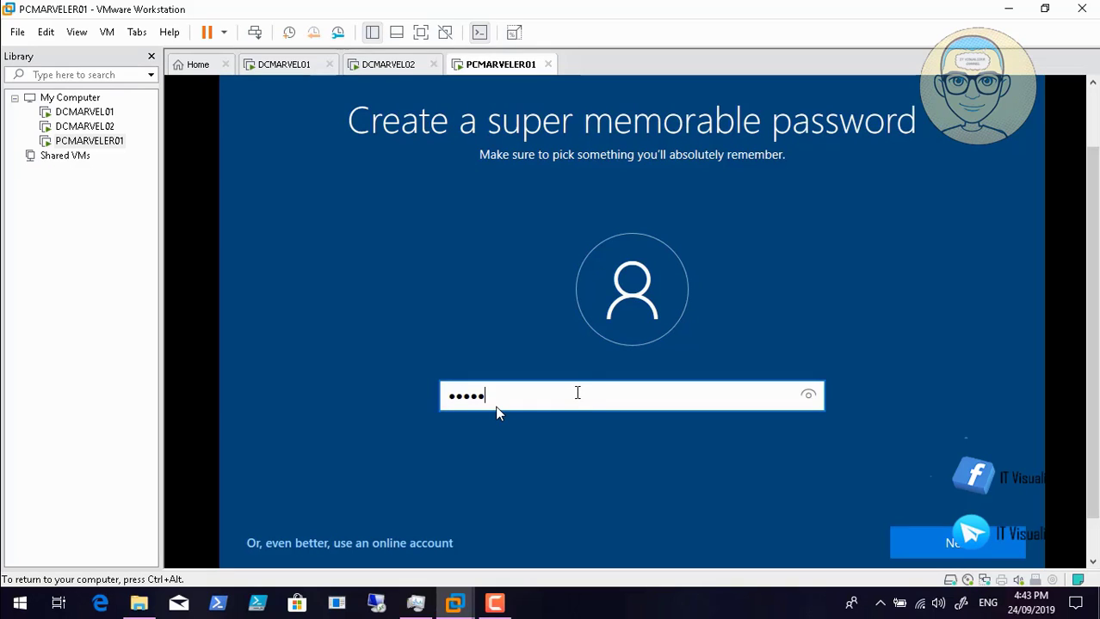
{"action": "type", "text": "*****"}
{"action": "left_click", "coordinate": [970, 552]}
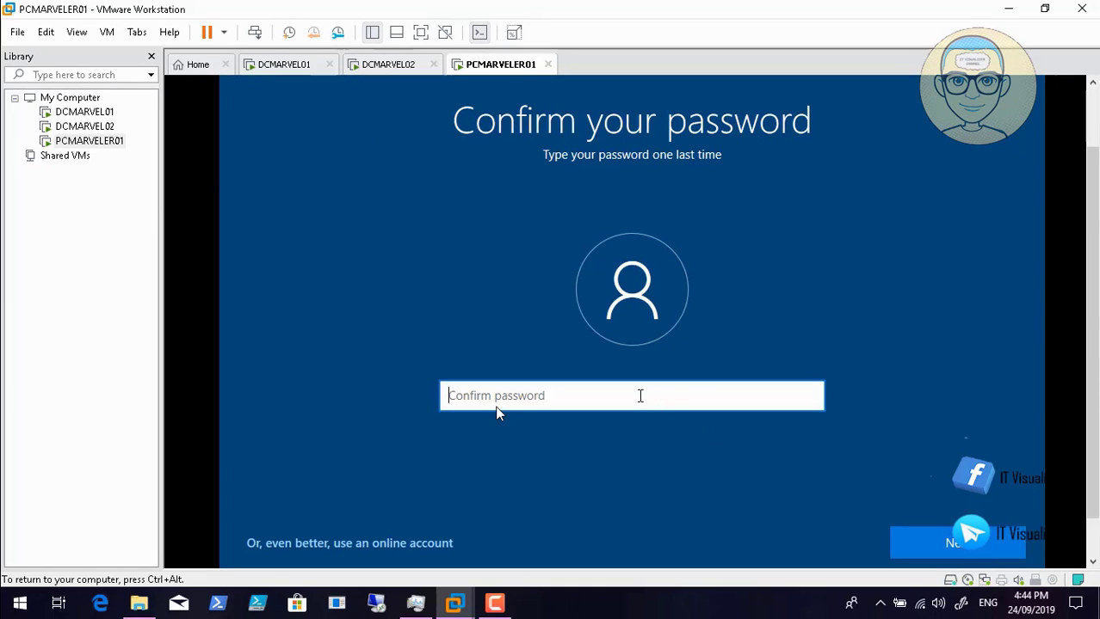
{"action": "type", "text": "**********"}
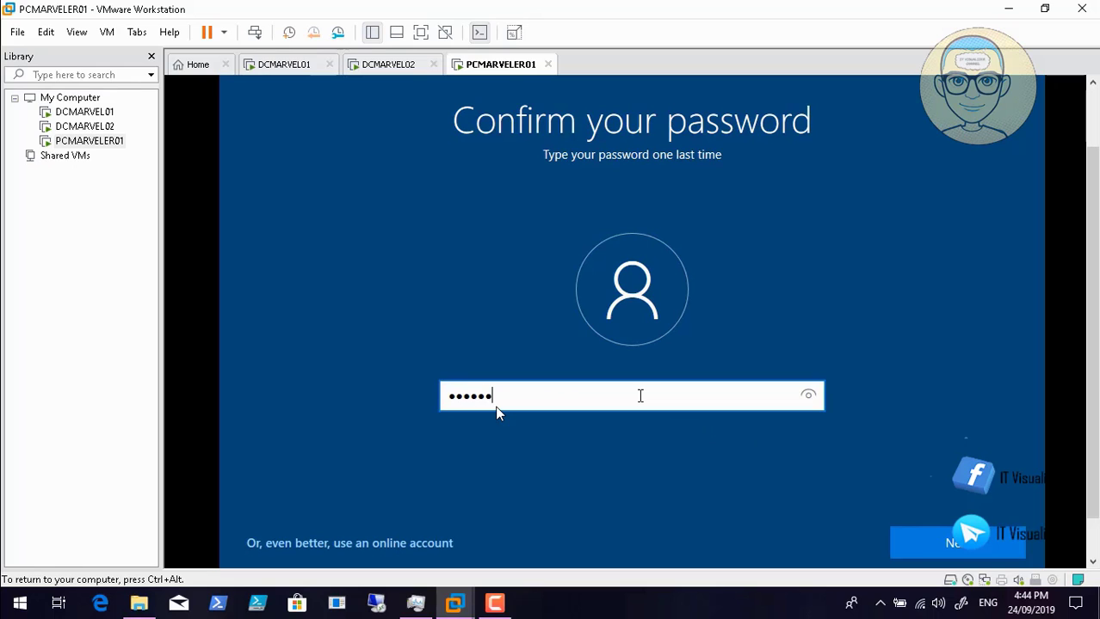
{"action": "left_click", "coordinate": [970, 553]}
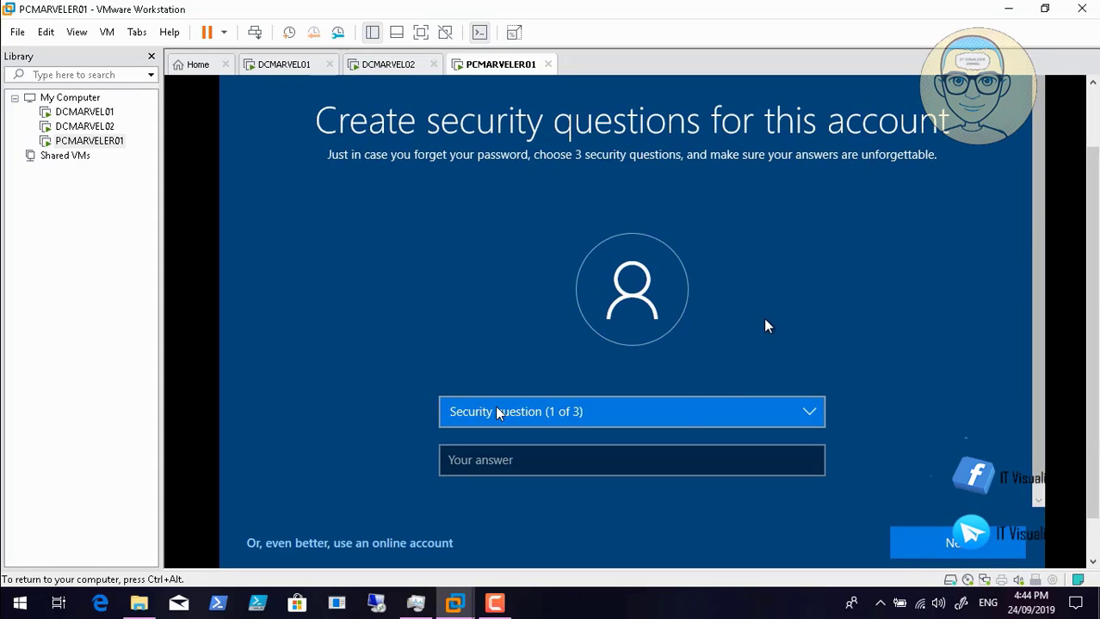
- Start answering the first security question in PCMARVELER01's Windows setup
{"action": "left_click", "coordinate": [634, 462]}
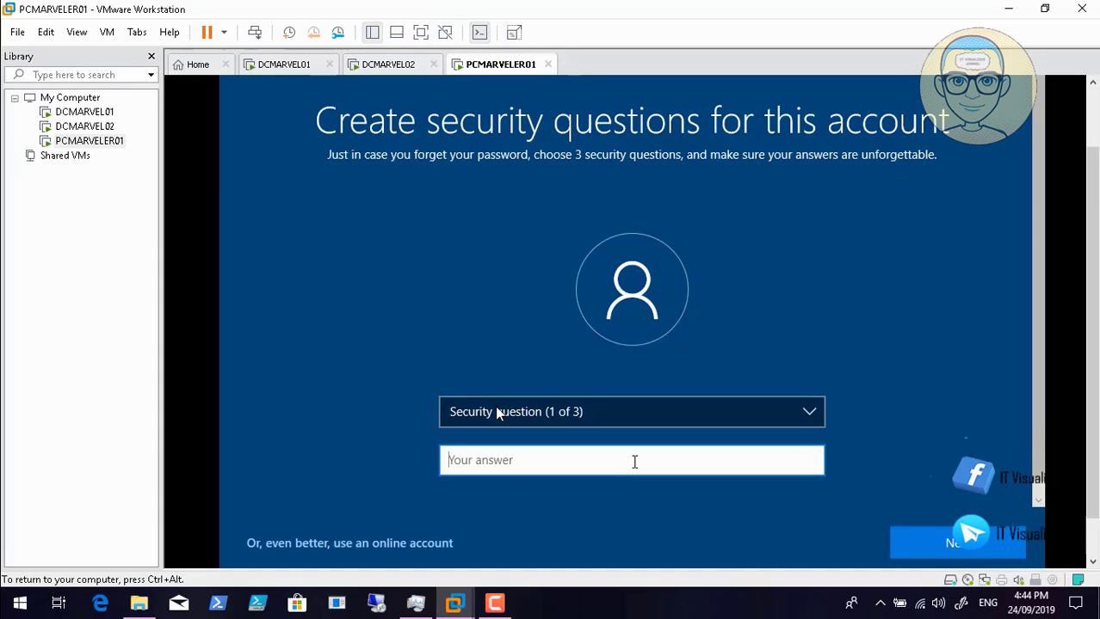
{"action": "key", "text": "ctrl+alt"}
{"action": "left_click", "coordinate": [494, 603]}
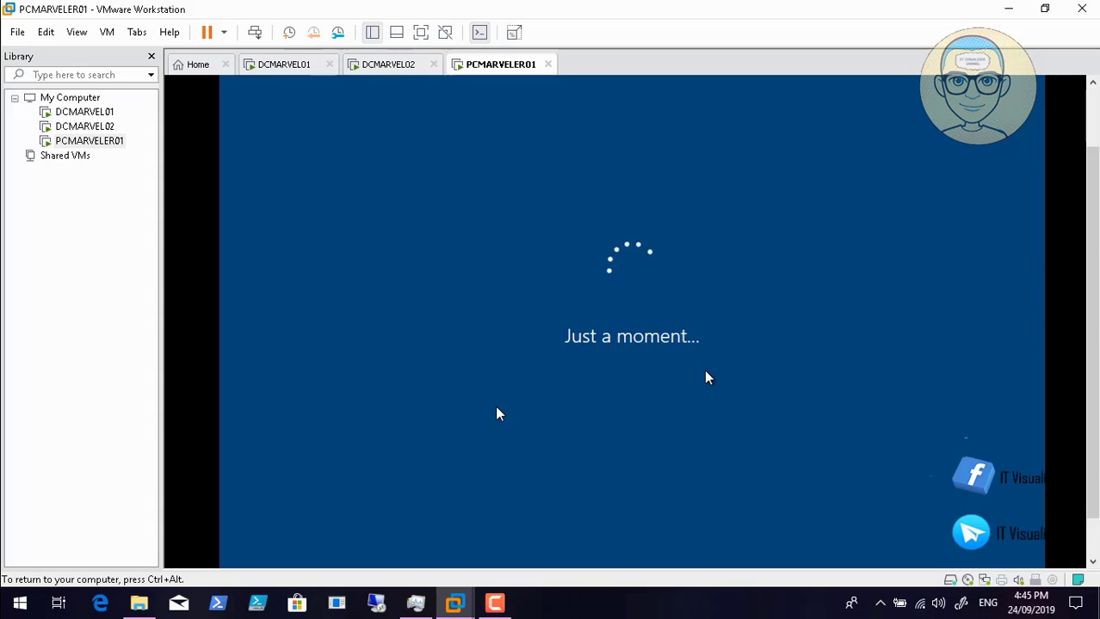
{"action": "key", "text": "ctrl+alt"}
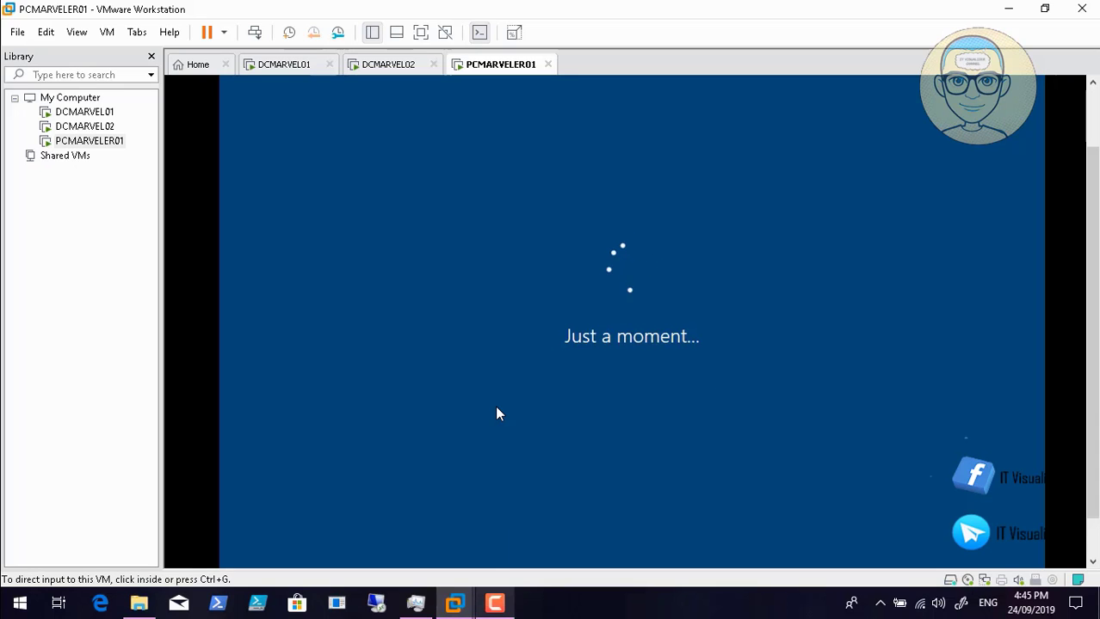
{"action": "key", "text": "alt+Tab"}
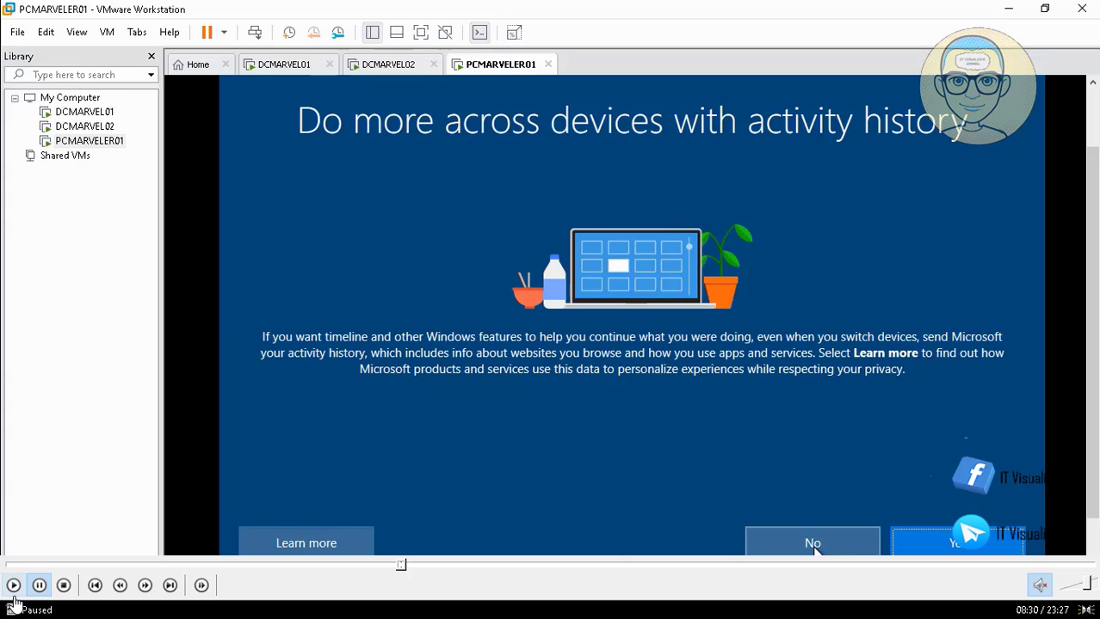
- Answer No to activity history so setup advances to the Cortana assistant page
{"action": "left_click", "coordinate": [14, 589]}
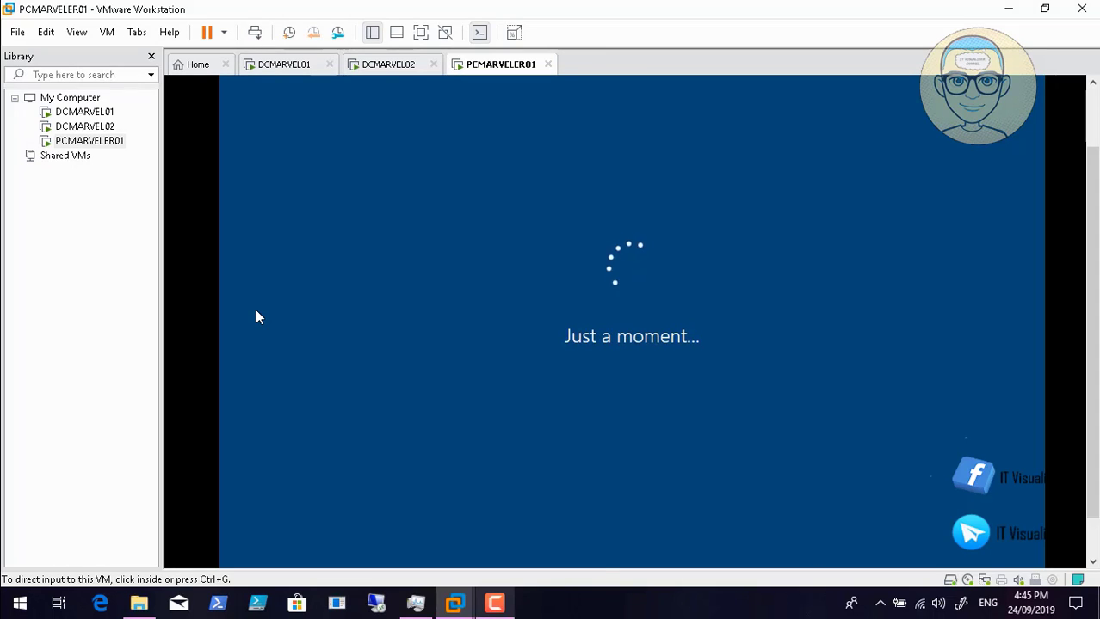
{"action": "key", "text": "F9"}
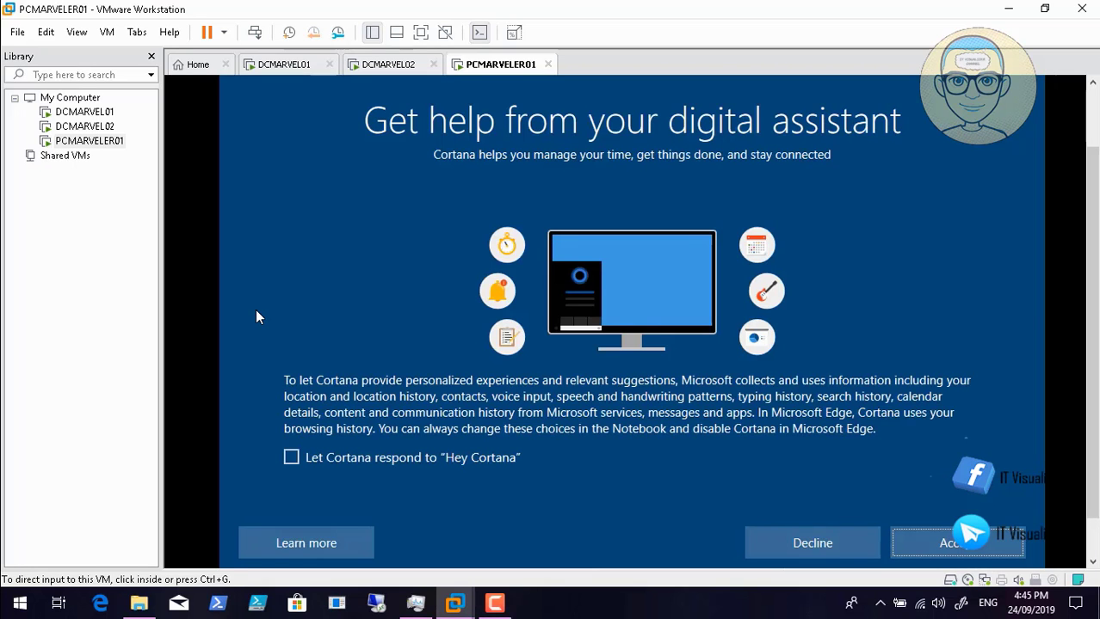
{"action": "left_click", "coordinate": [256, 318]}
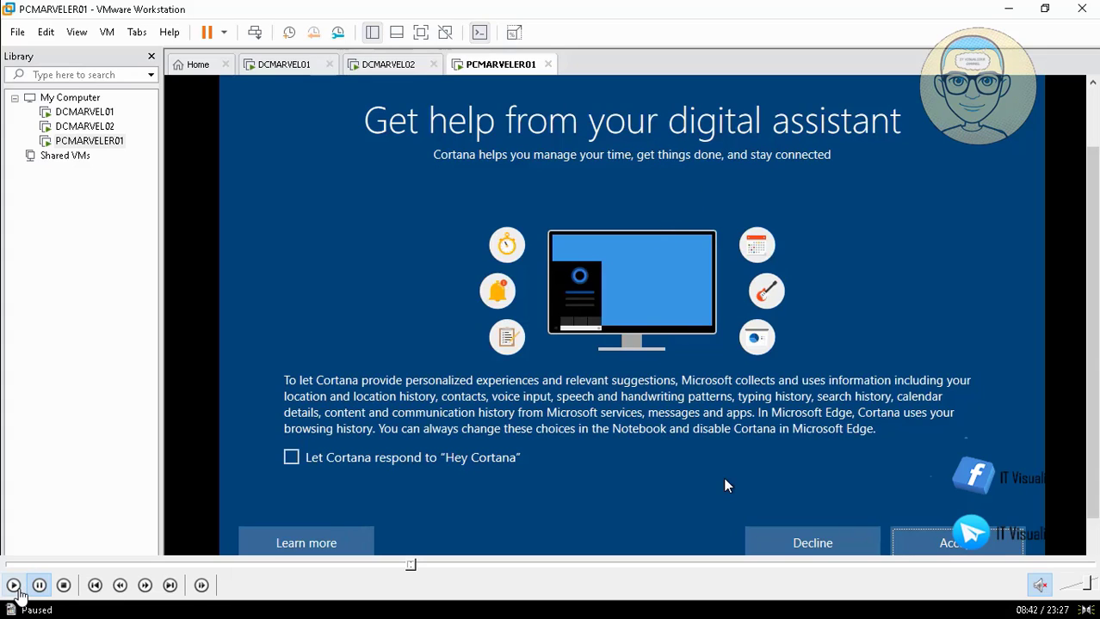
- Decline Cortana as the digital assistant and continue to the device privacy settings
{"action": "left_click", "coordinate": [779, 545]}
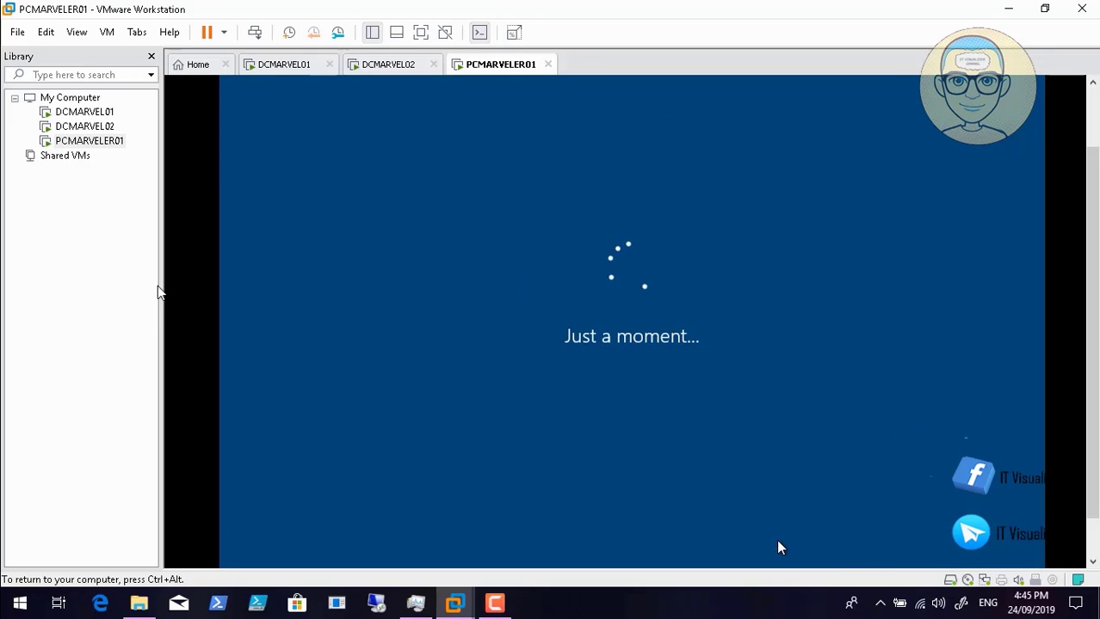
{"action": "key", "text": "ctrl+alt"}
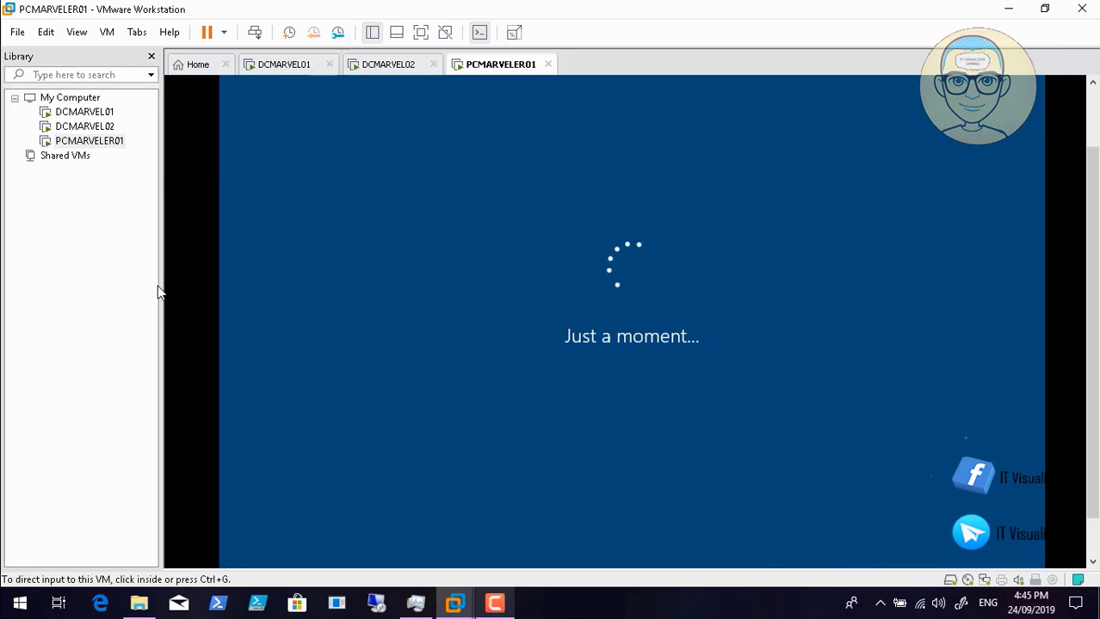
{"action": "key", "text": "F9"}
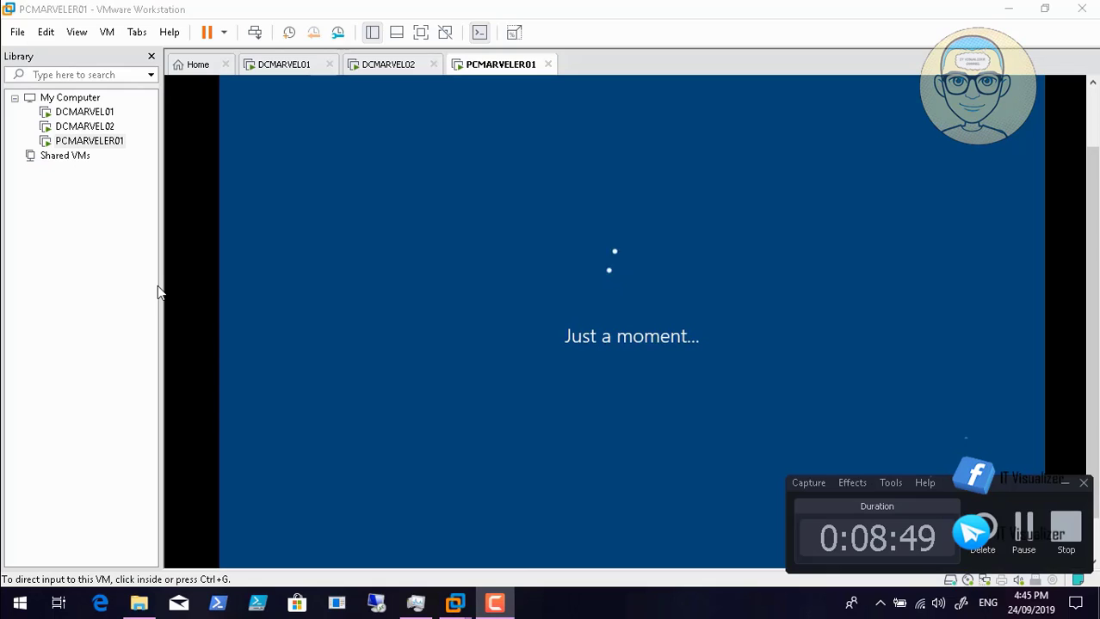
{"action": "left_click", "coordinate": [1065, 484]}
{"action": "left_click", "coordinate": [735, 402]}
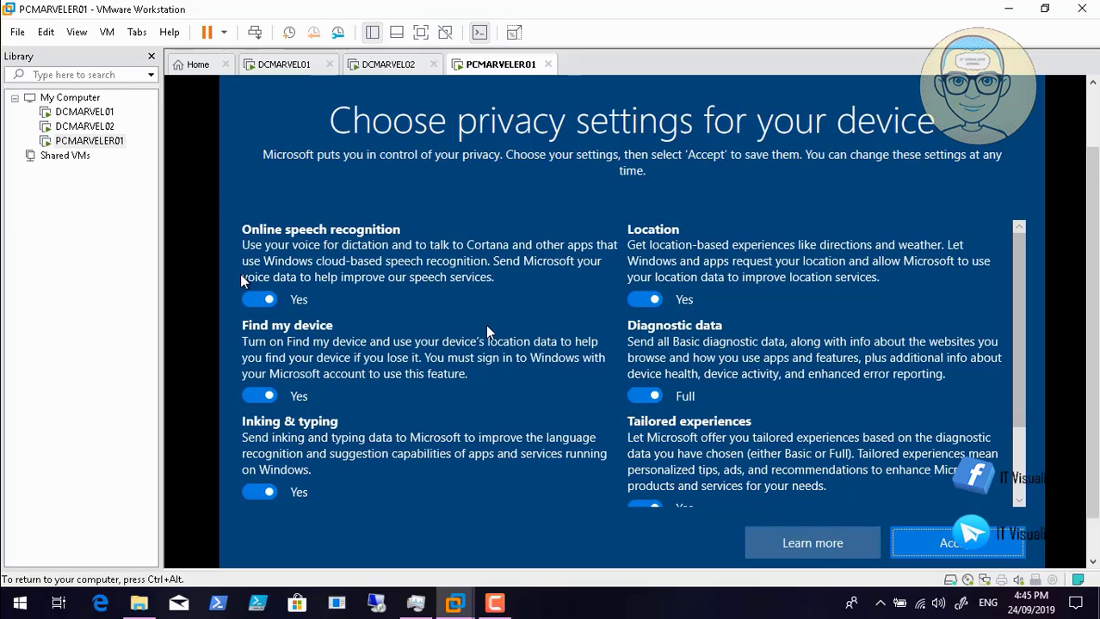
- Turn off location and tailored experiences, set diagnostic data to Basic, then accept
{"action": "mouse_move", "coordinate": [151, 607]}
{"action": "left_click", "coordinate": [13, 586]}
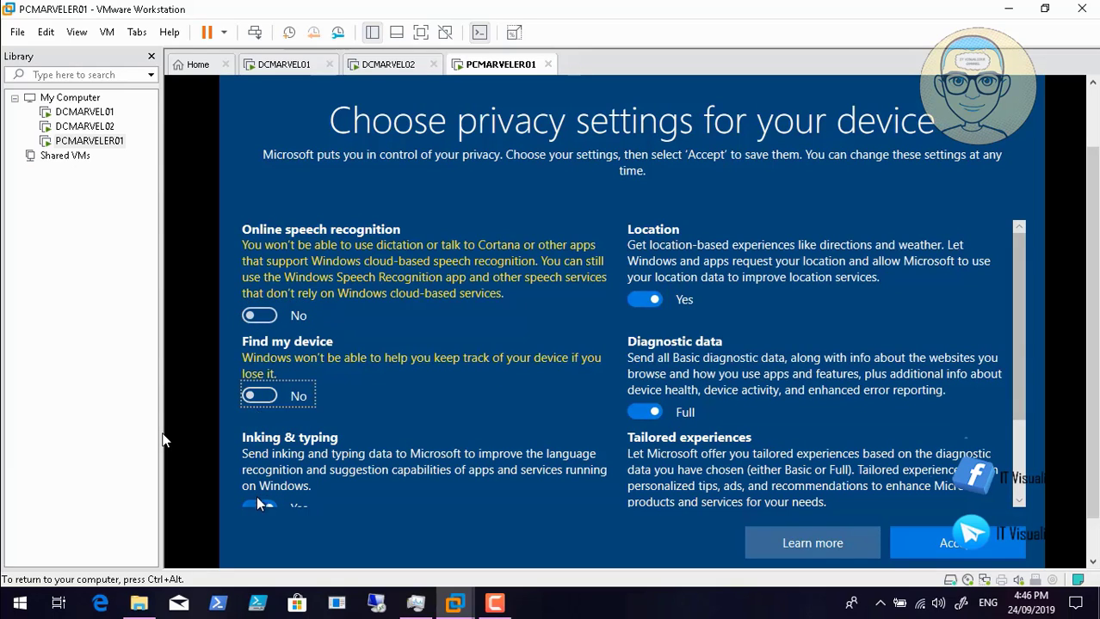
{"action": "left_click", "coordinate": [643, 299]}
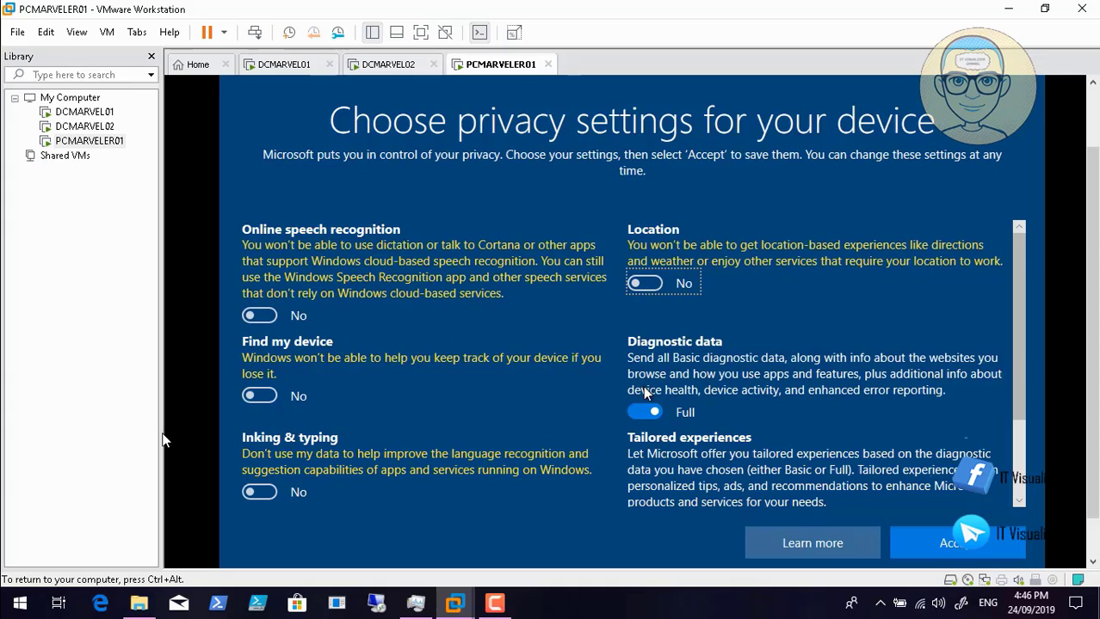
{"action": "left_click", "coordinate": [644, 413]}
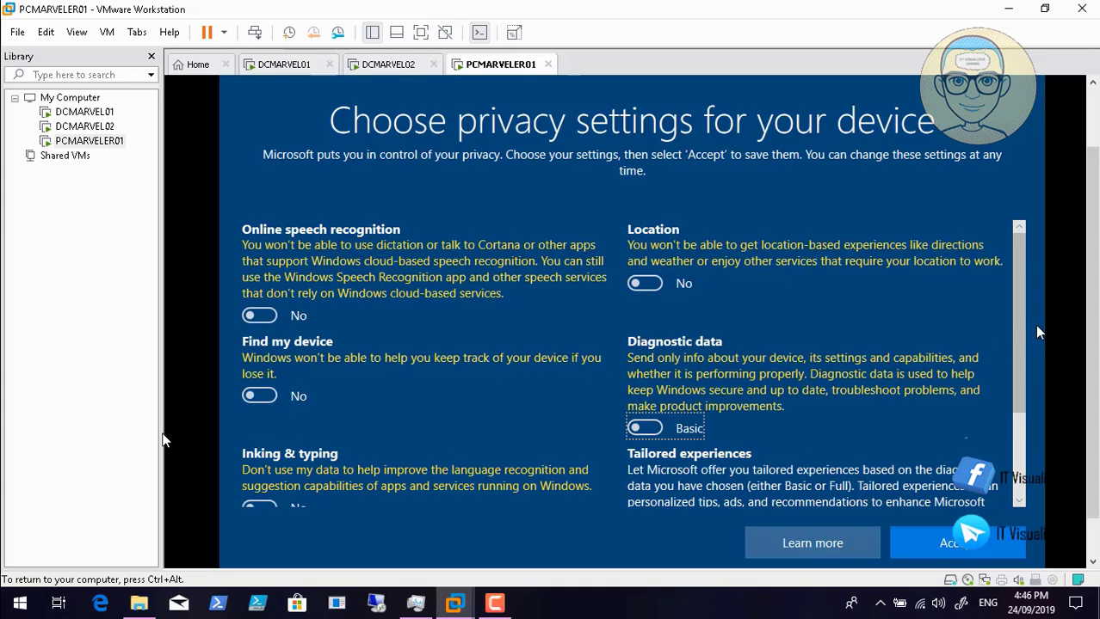
{"action": "mouse_move", "coordinate": [45, 578]}
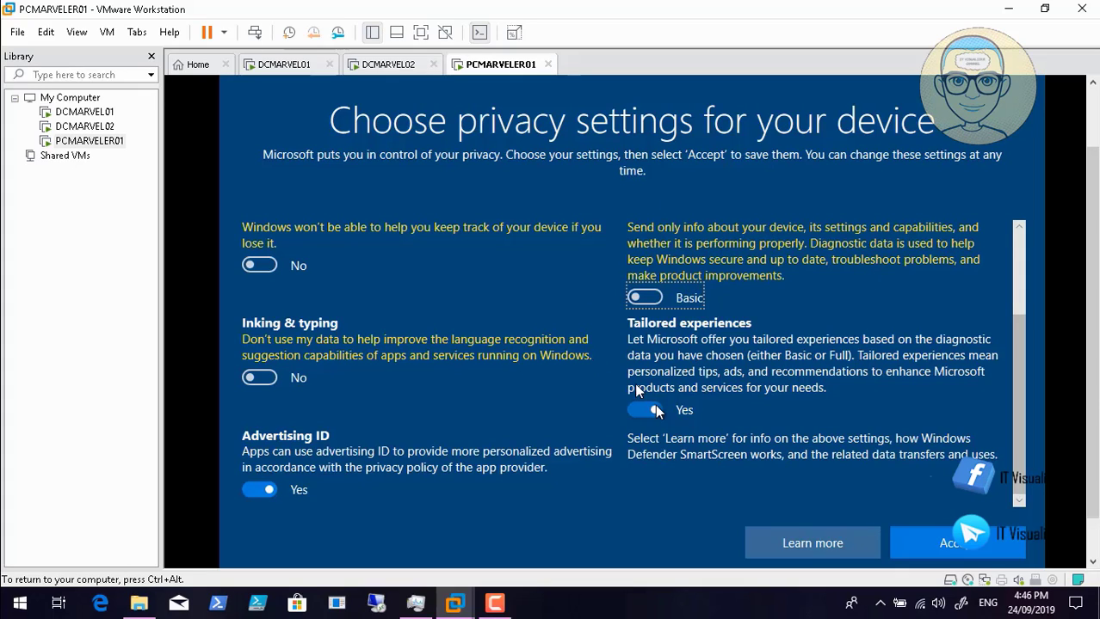
{"action": "mouse_move", "coordinate": [12, 594]}
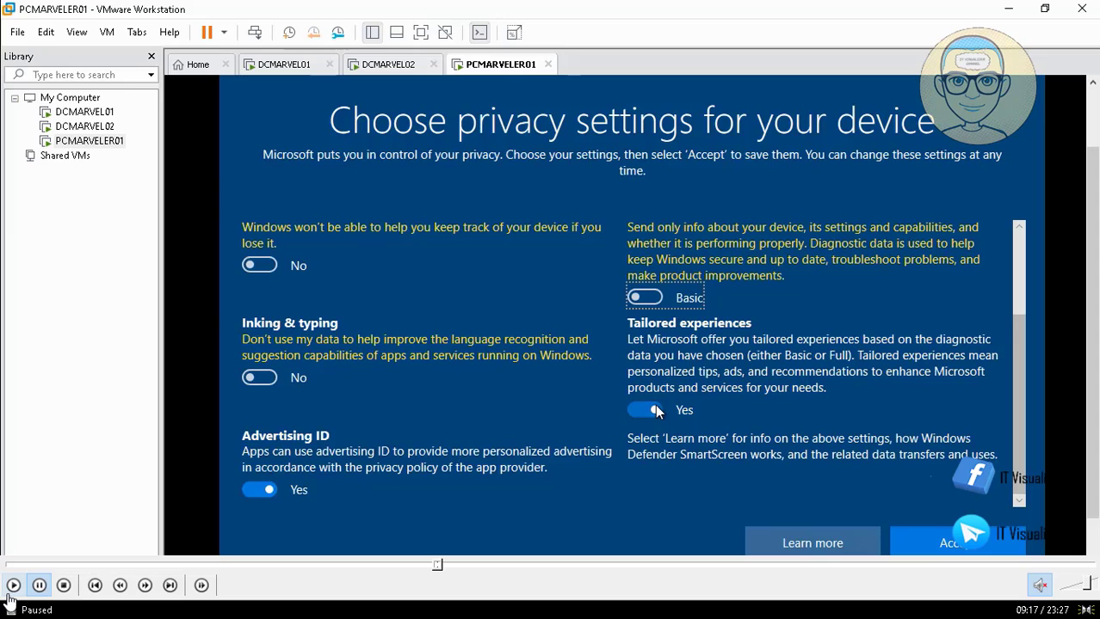
{"action": "left_click", "coordinate": [657, 412]}
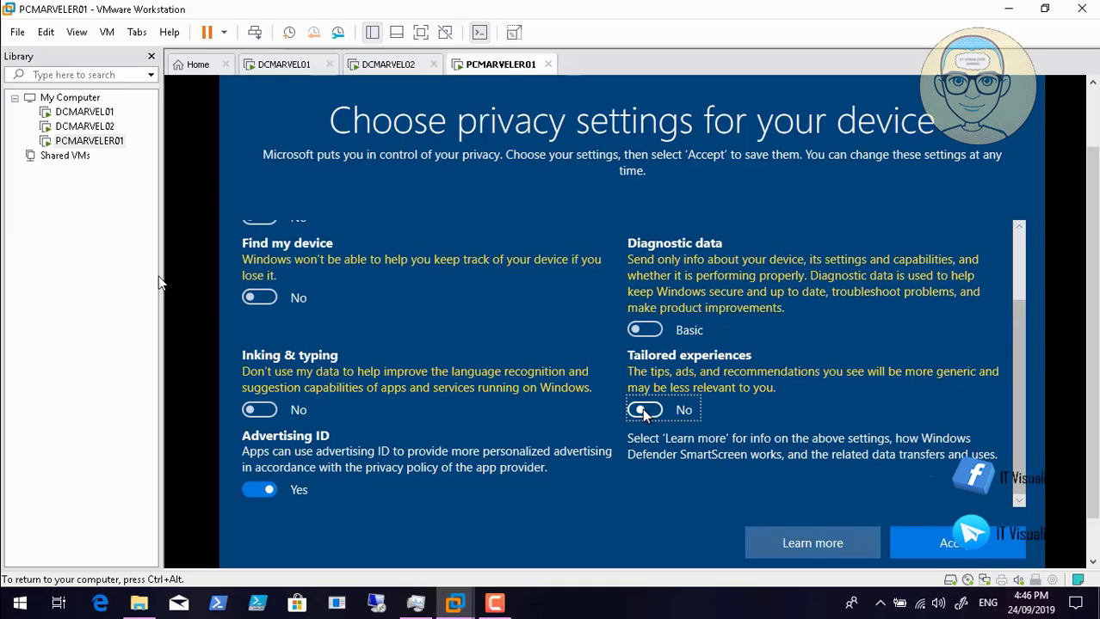
{"action": "left_click", "coordinate": [947, 544]}
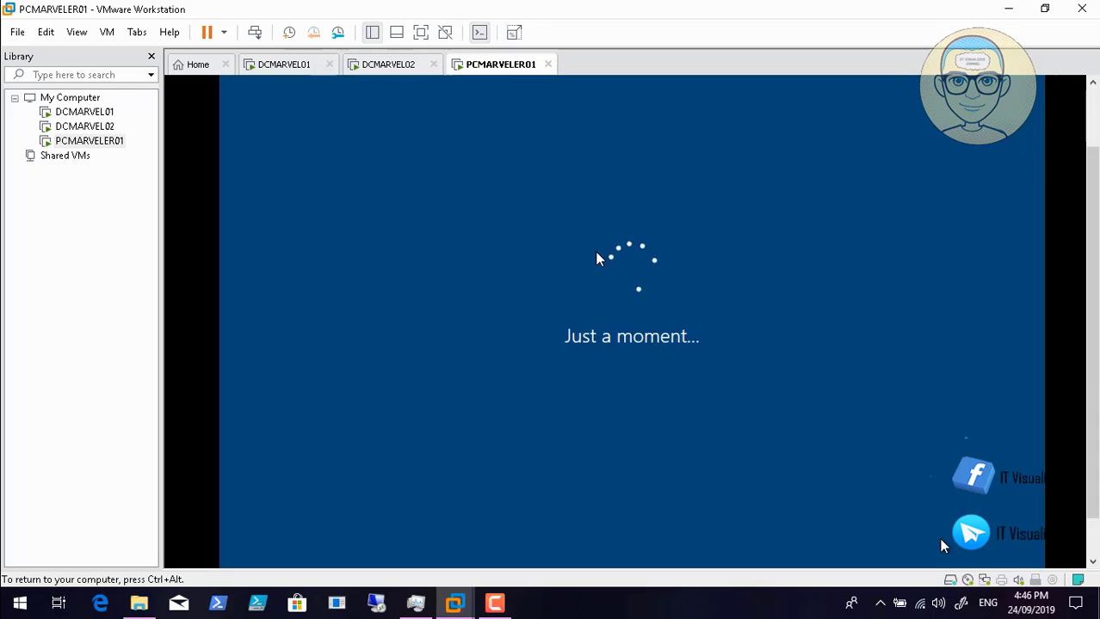
- Release input with Ctrl+Alt and wait for Windows setup to reach the desktop
{"action": "key", "text": "ctrl+alt"}
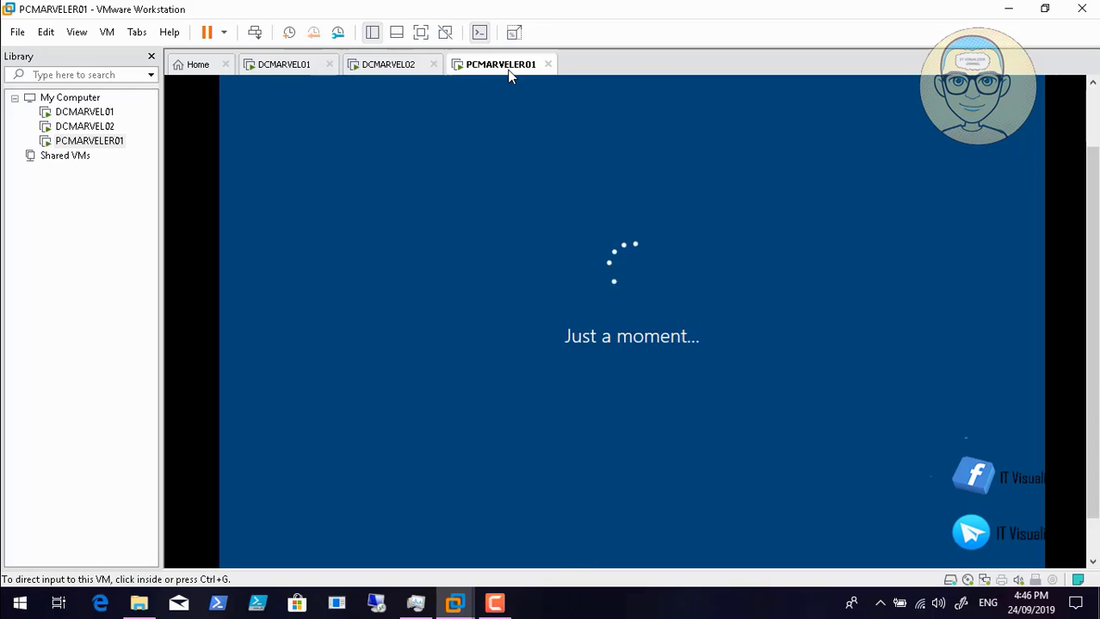
{"action": "key", "text": "F9"}
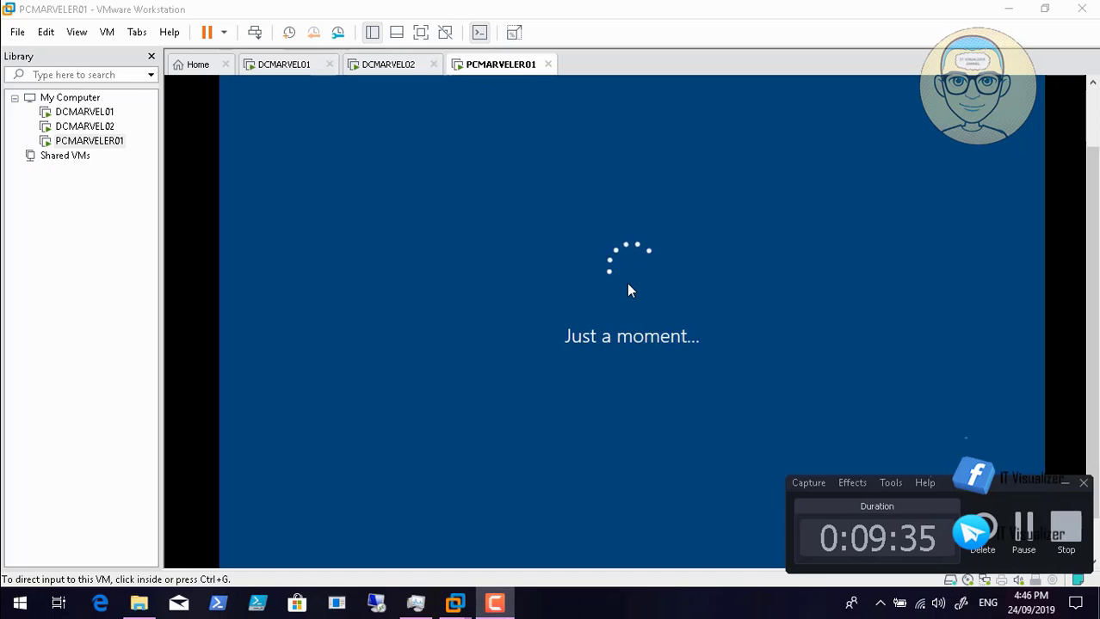
{"action": "key", "text": "F9"}
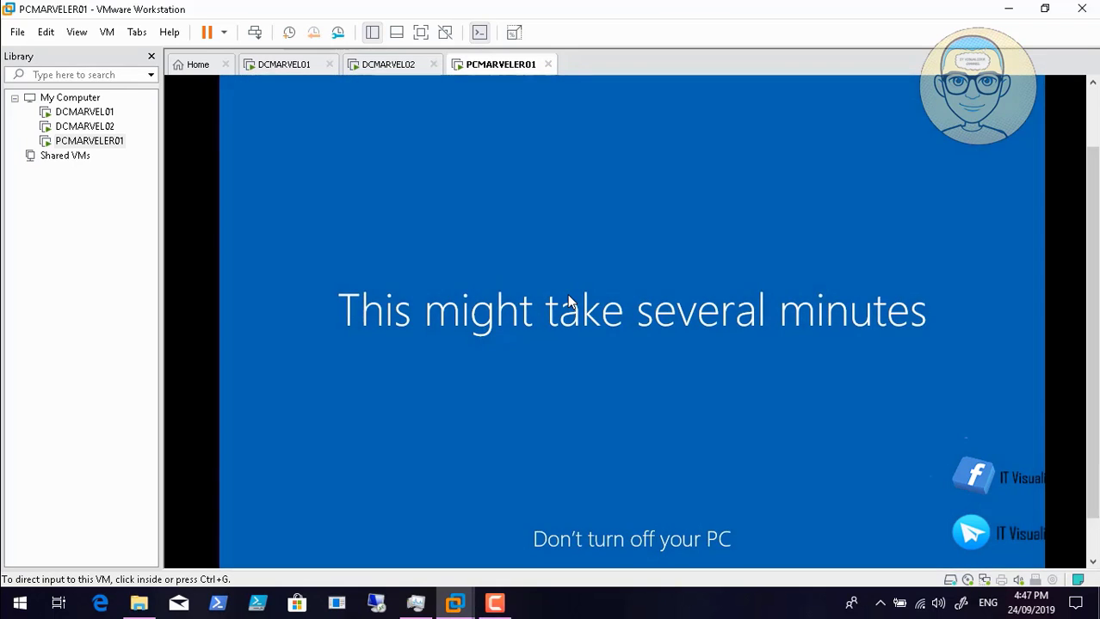
{"action": "key", "text": "F9"}
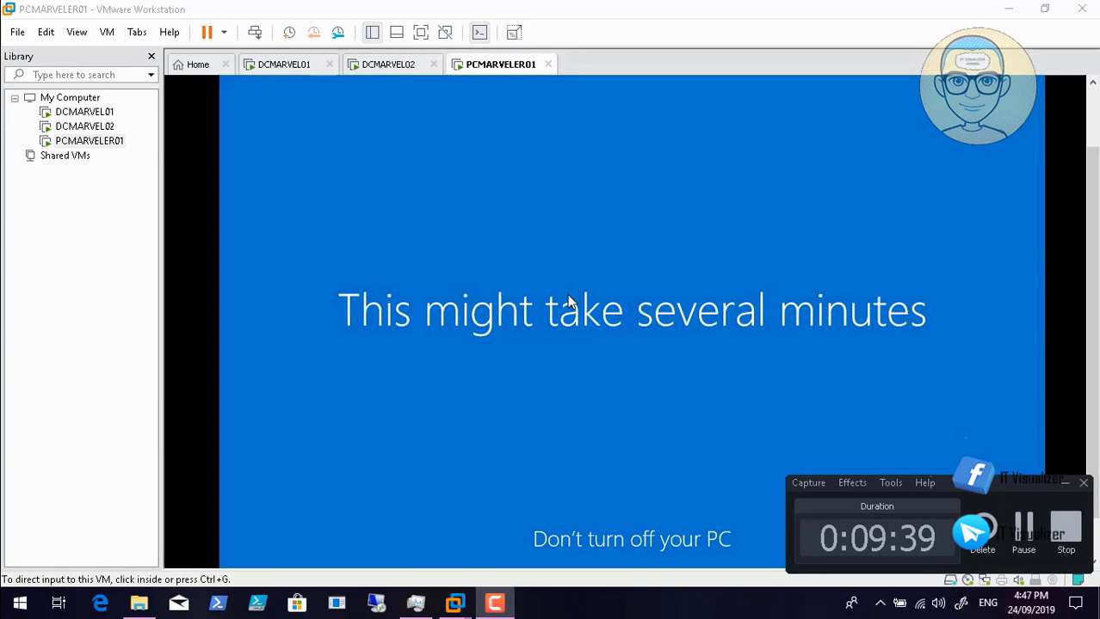
{"action": "key", "text": "F9"}
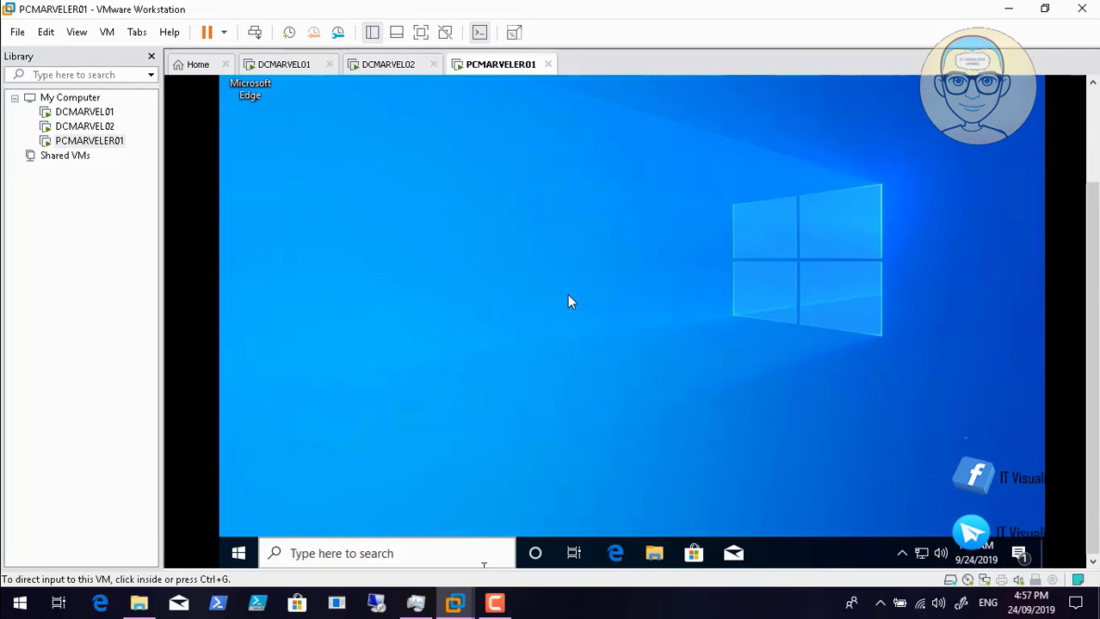
- Capture input in the guest and launch File Explorer from its taskbar
{"action": "left_click", "coordinate": [567, 302]}
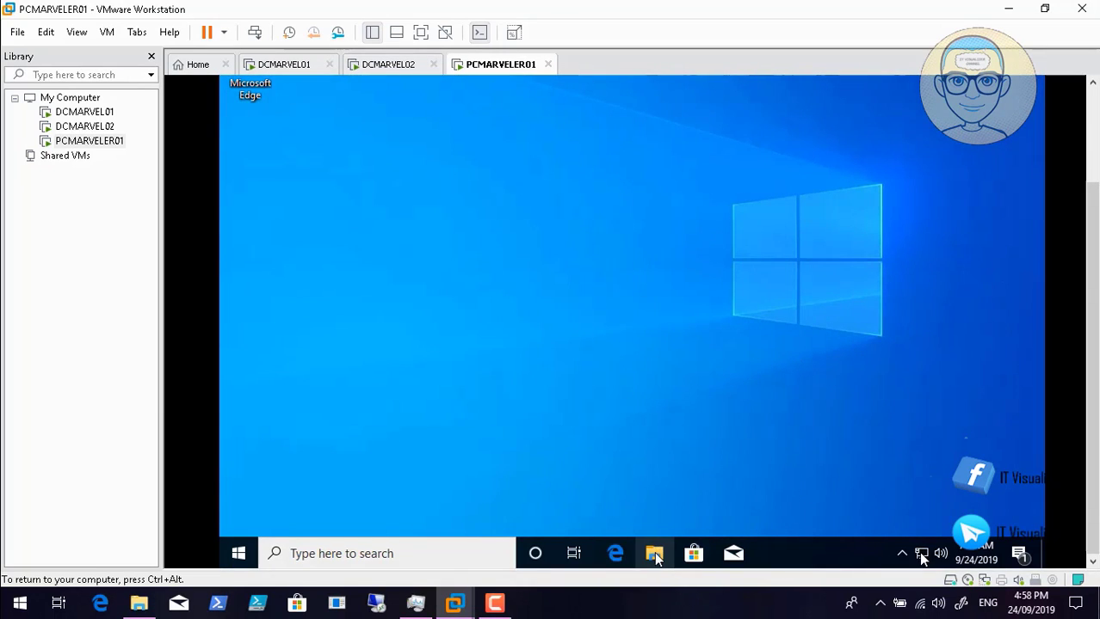
{"action": "key", "text": "ctrl+alt"}
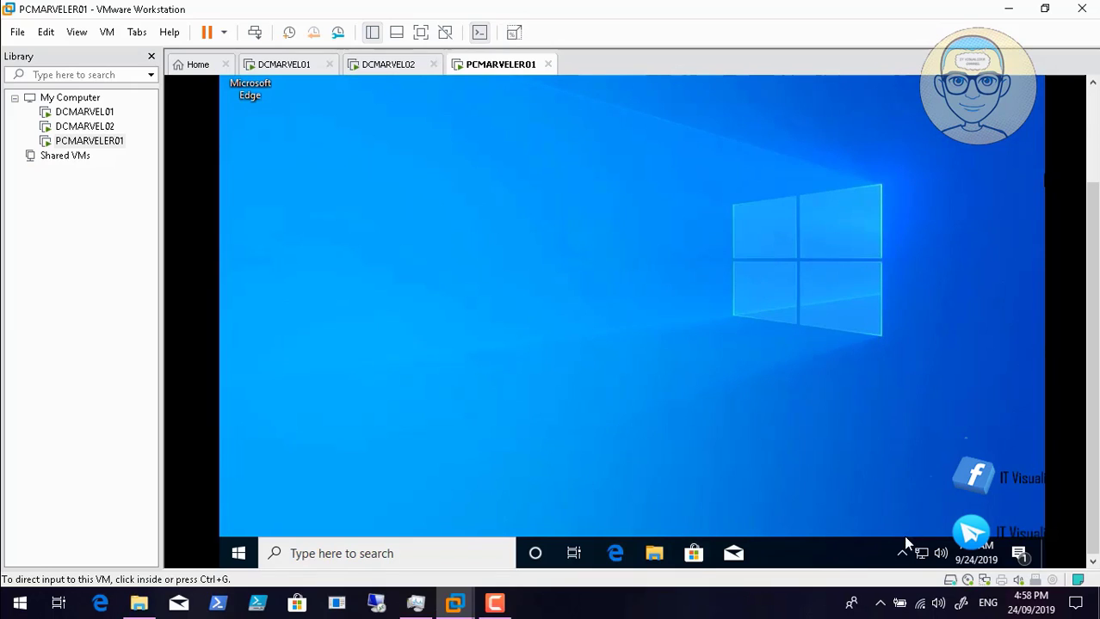
{"action": "left_click", "coordinate": [867, 406]}
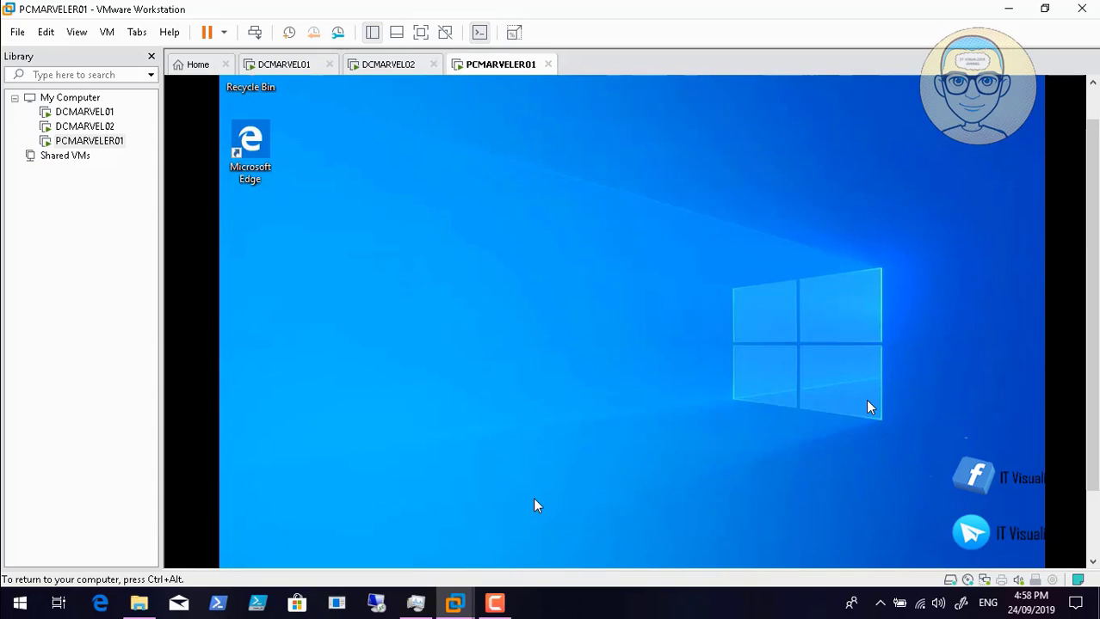
{"action": "key", "text": "ctrl+alt"}
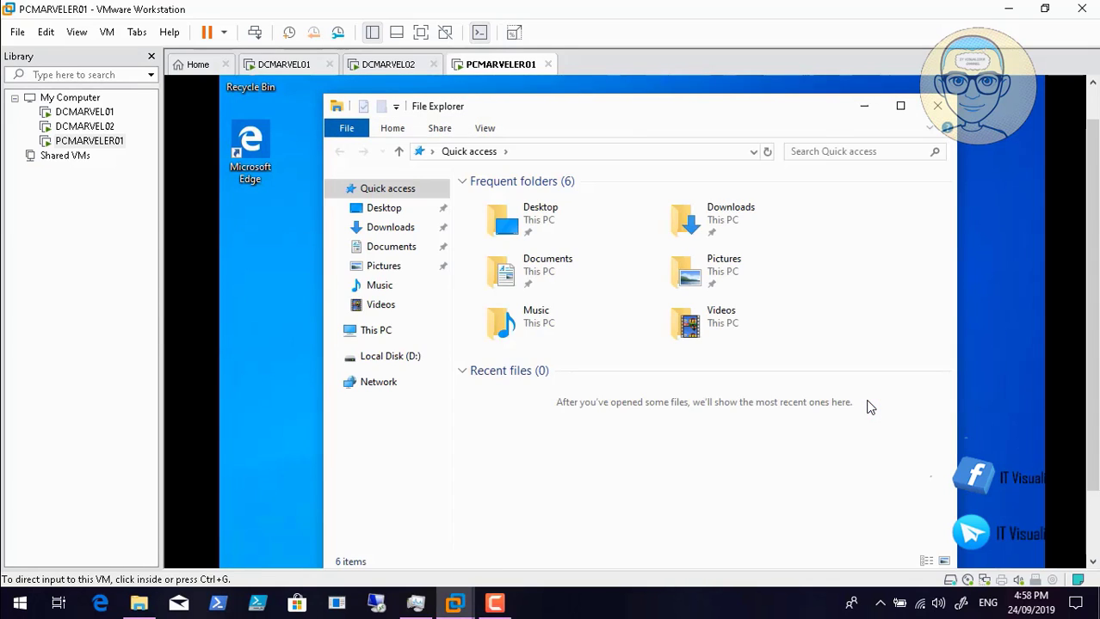
{"action": "left_click", "coordinate": [868, 402]}
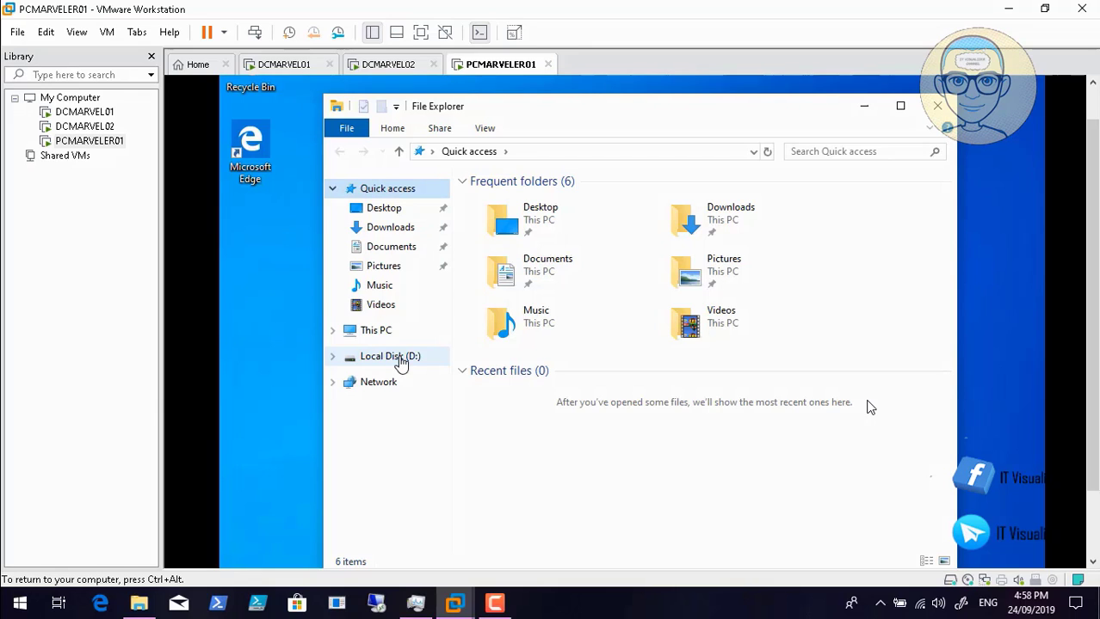
- View Local Disk (D:) properties and cancel without changes
{"action": "right_click", "coordinate": [401, 362]}
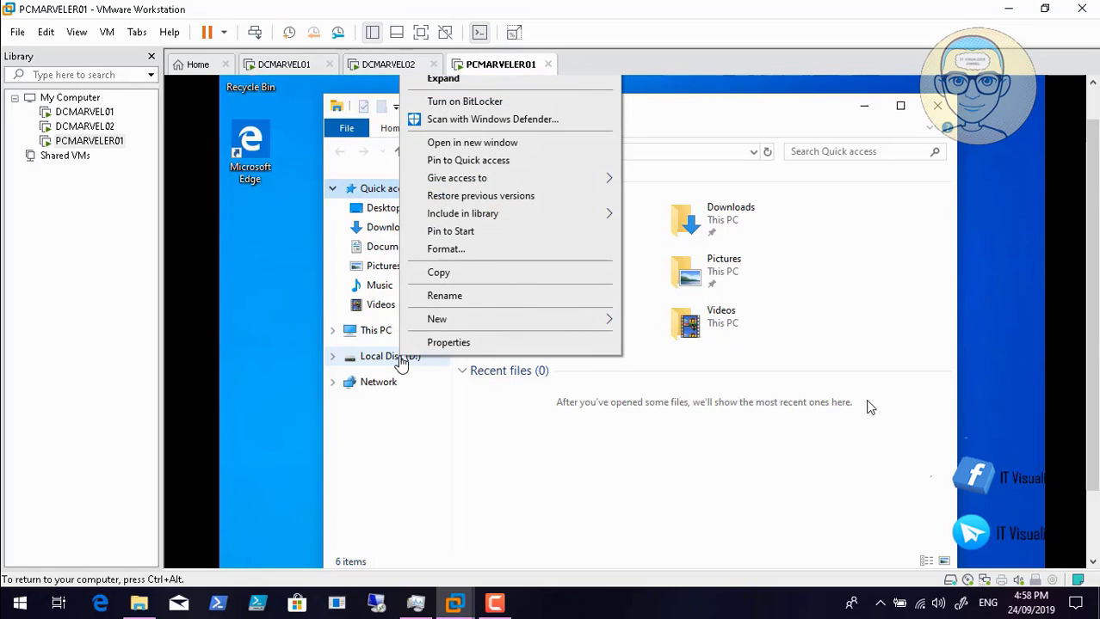
{"action": "left_click", "coordinate": [447, 343]}
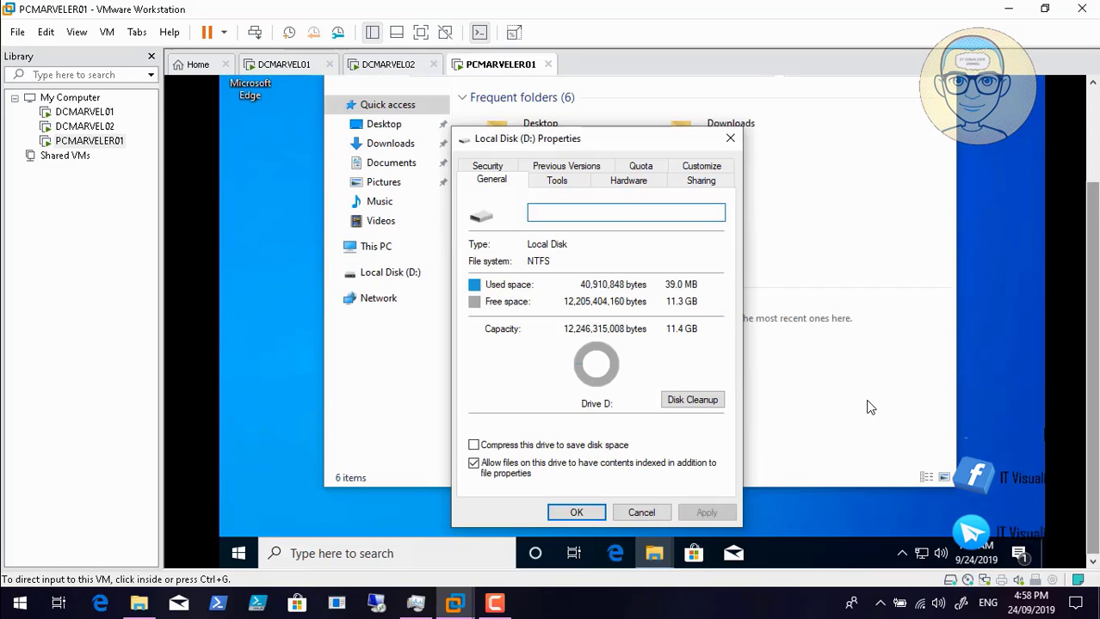
{"action": "left_click", "coordinate": [641, 513]}
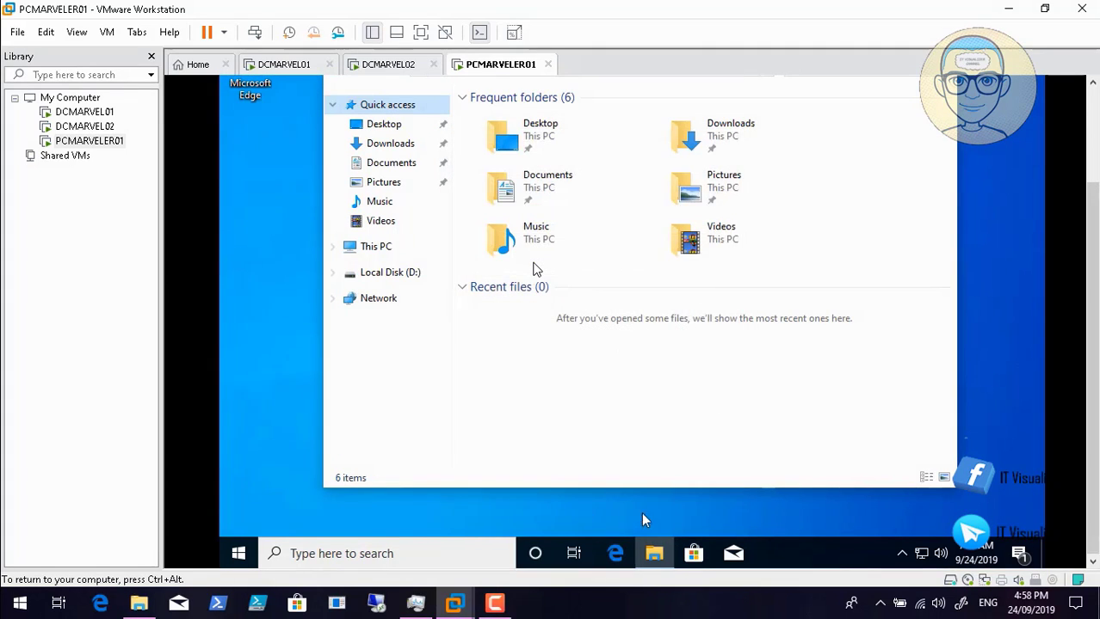
{"action": "key", "text": "F9"}
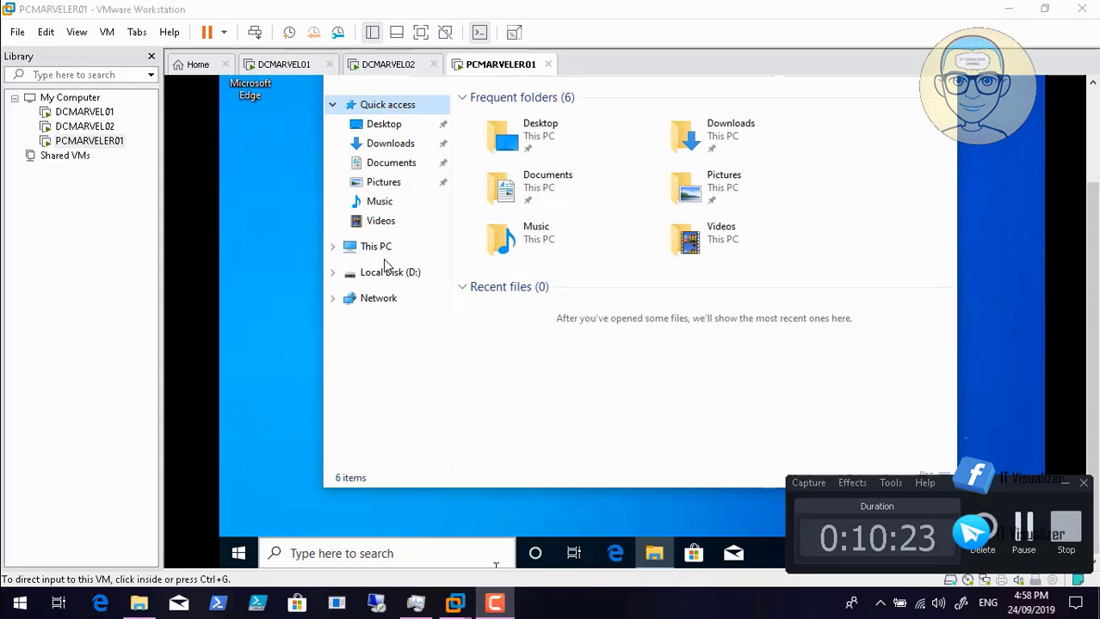
- Open This PC's system properties, then close File Explorer
{"action": "left_click", "coordinate": [421, 279]}
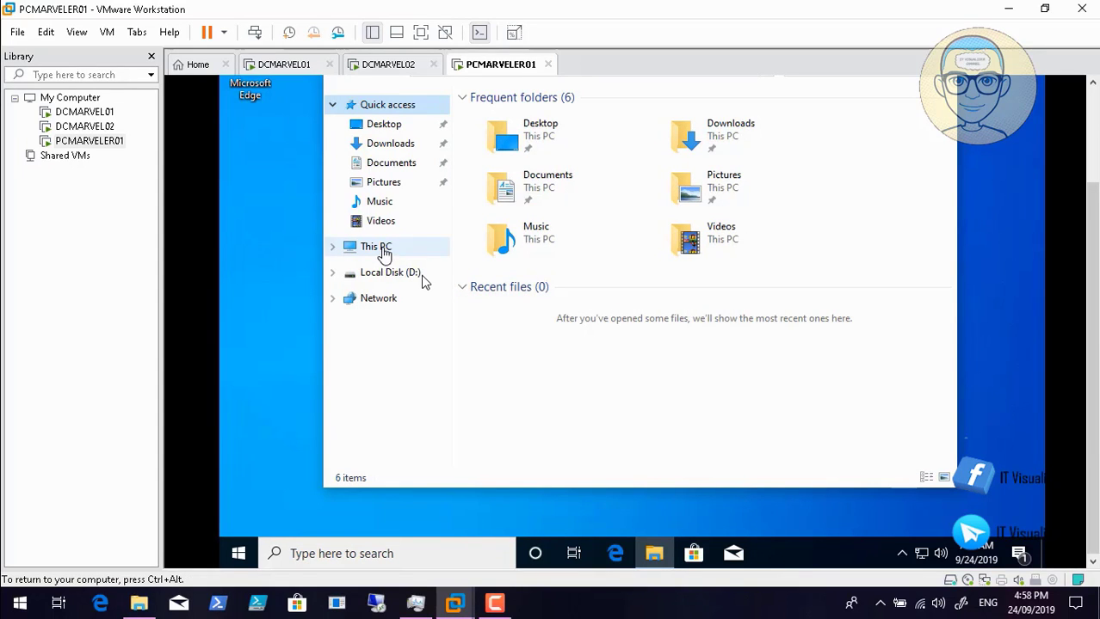
{"action": "right_click", "coordinate": [385, 249]}
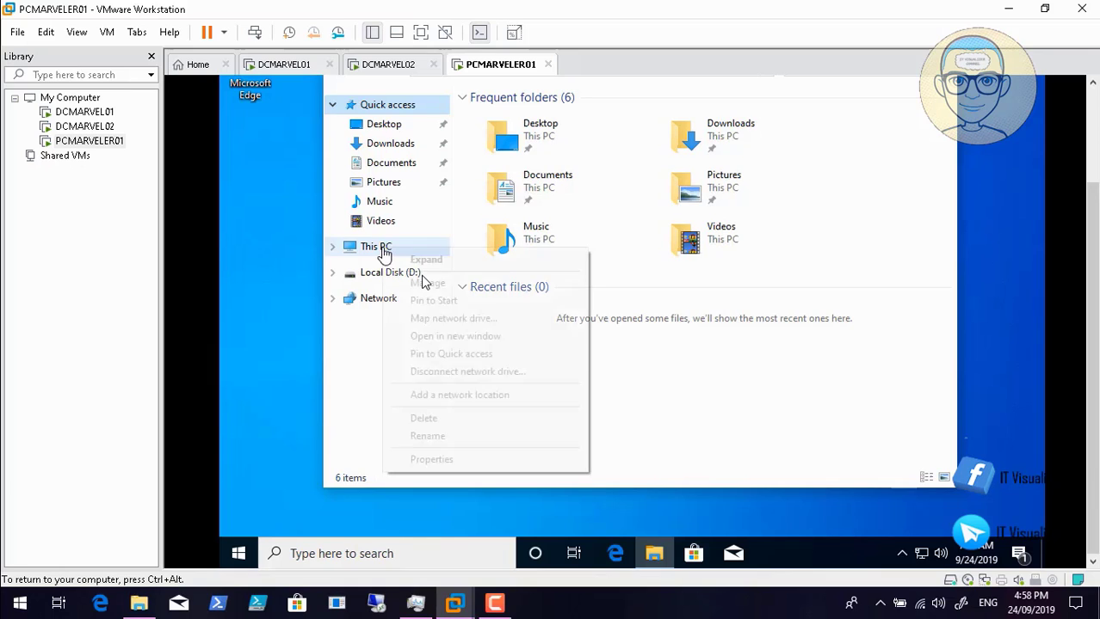
{"action": "left_click", "coordinate": [476, 459]}
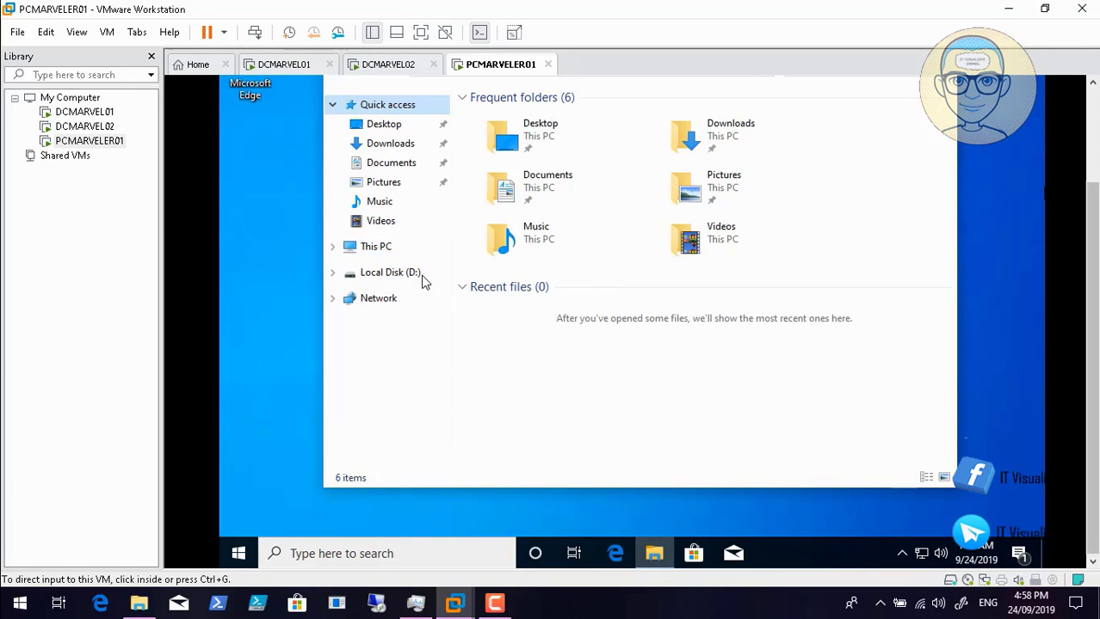
{"action": "left_click_drag", "start_coordinate": [1093, 207], "coordinate": [1092, 112]}
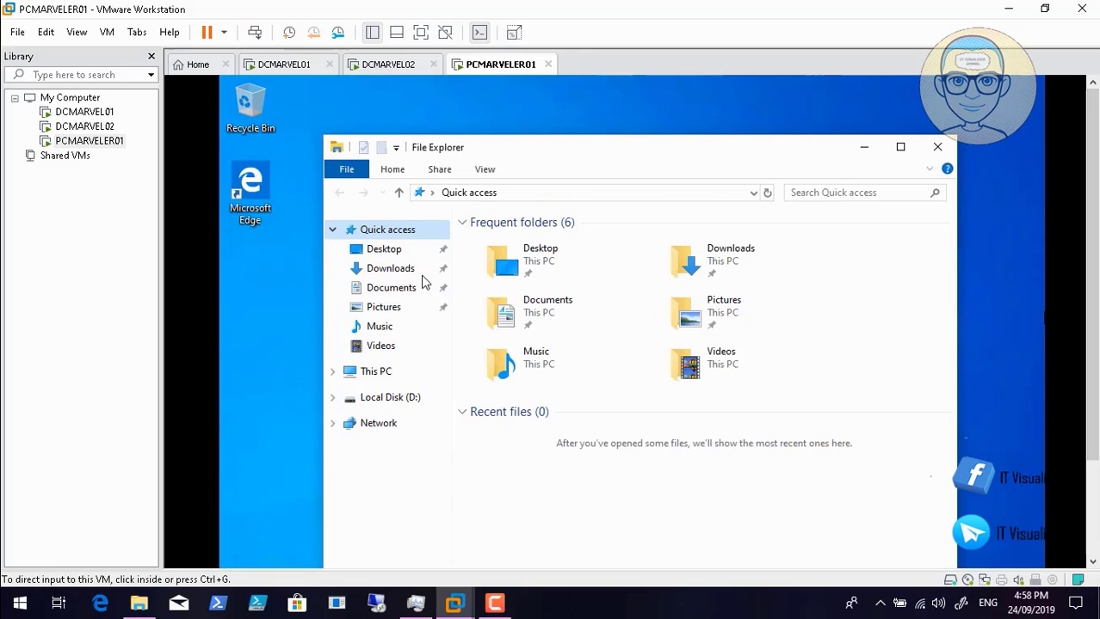
{"action": "left_click", "coordinate": [940, 149]}
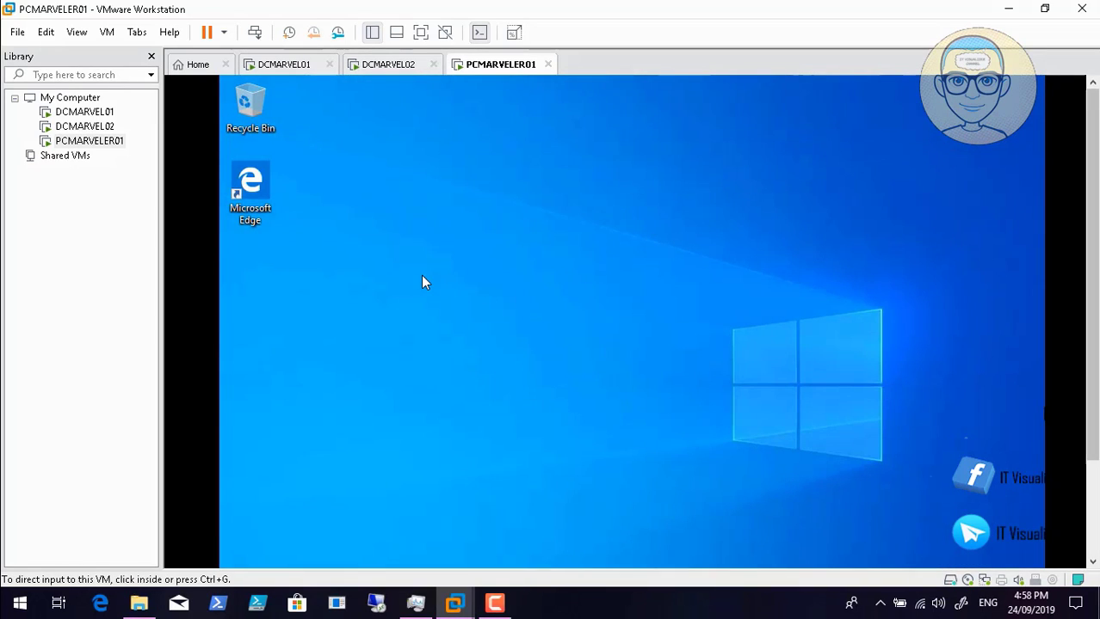
- Open the computer name change dialog and replace the name with PCMARVELER01
{"action": "left_click", "coordinate": [1093, 562]}
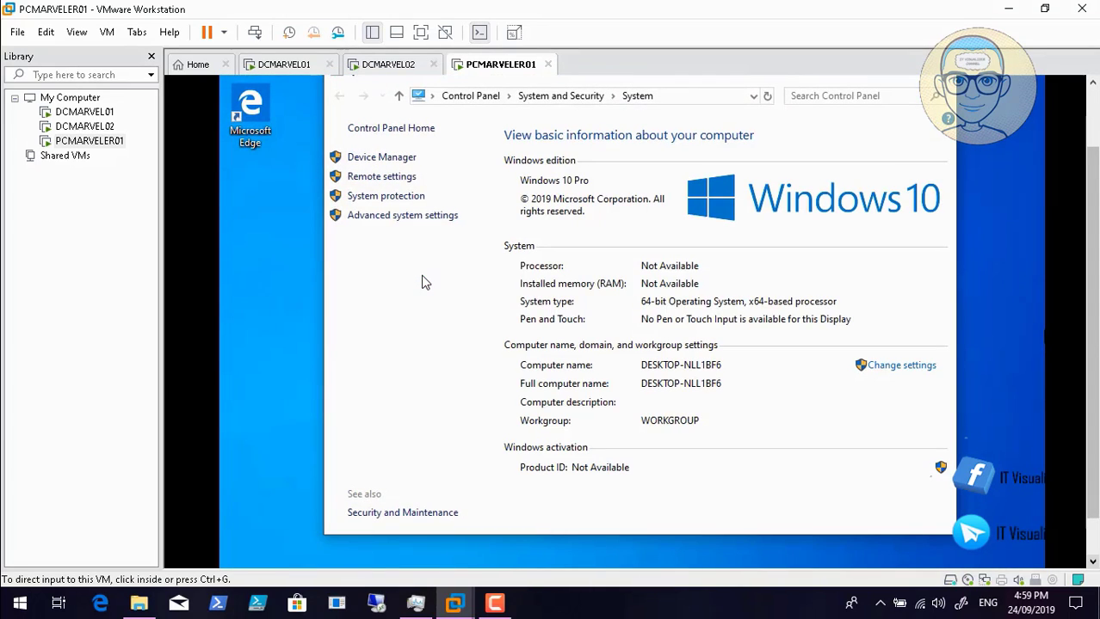
{"action": "left_click", "coordinate": [926, 425]}
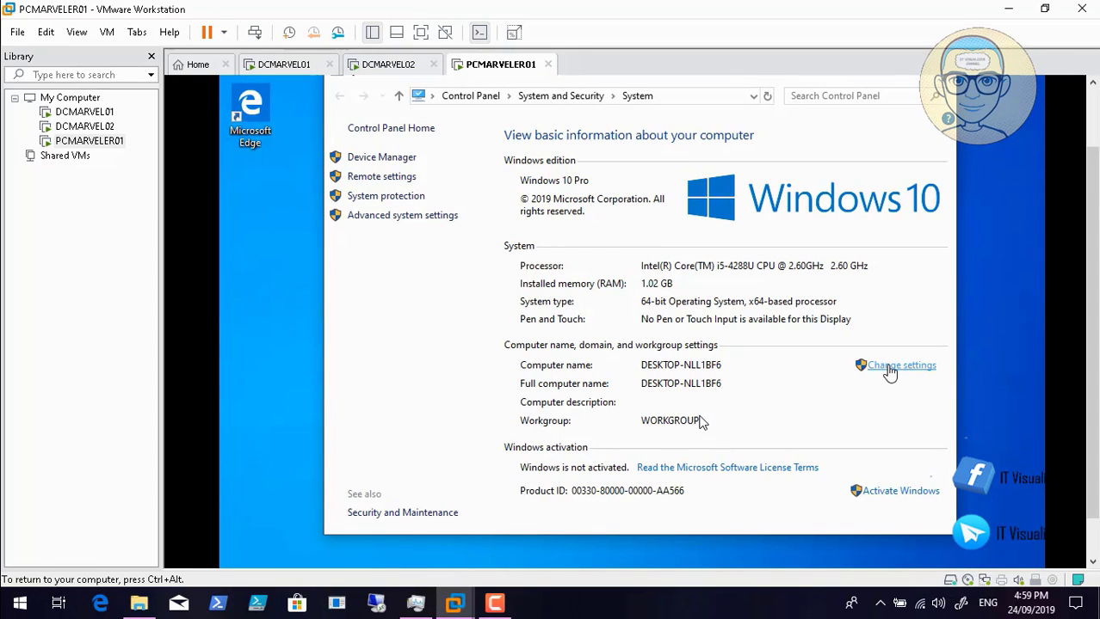
{"action": "left_click", "coordinate": [895, 366]}
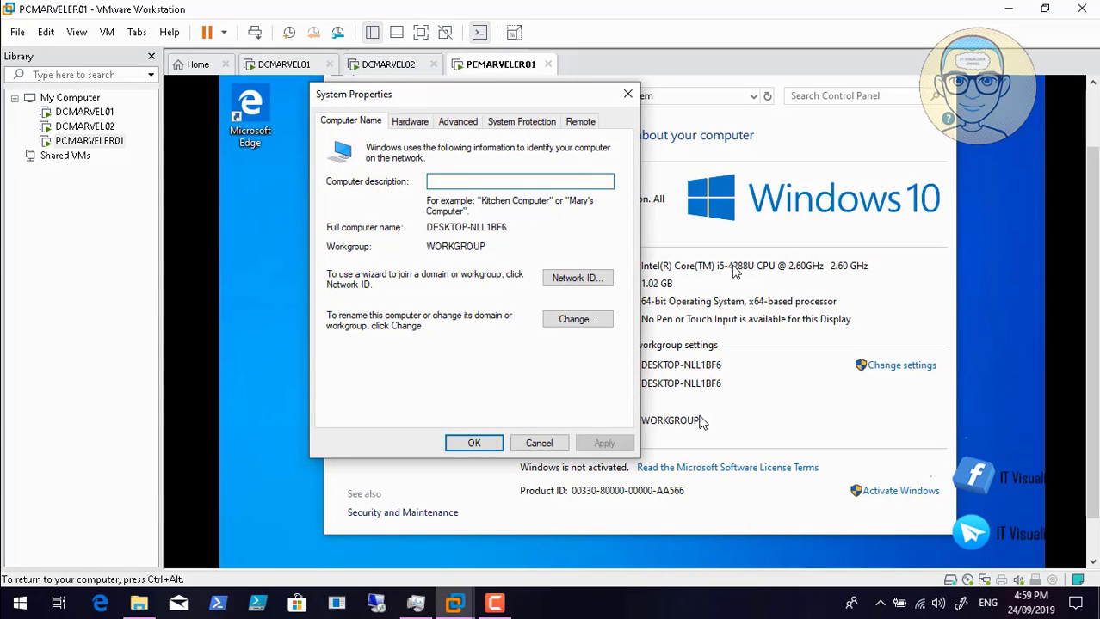
{"action": "left_click", "coordinate": [573, 323]}
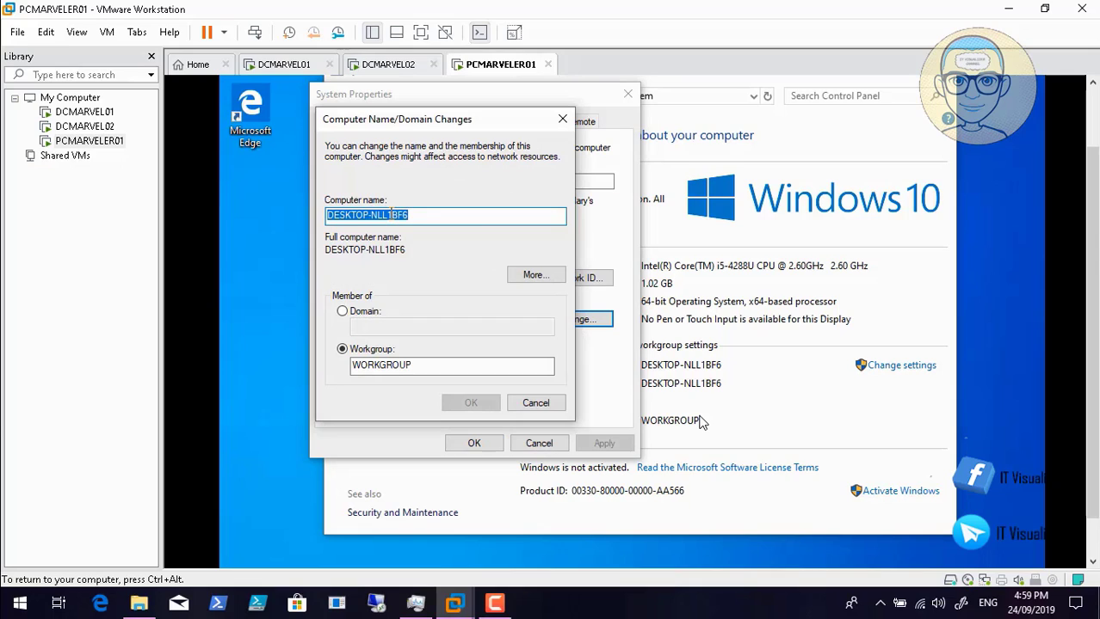
{"action": "key", "text": "BackSpace"}
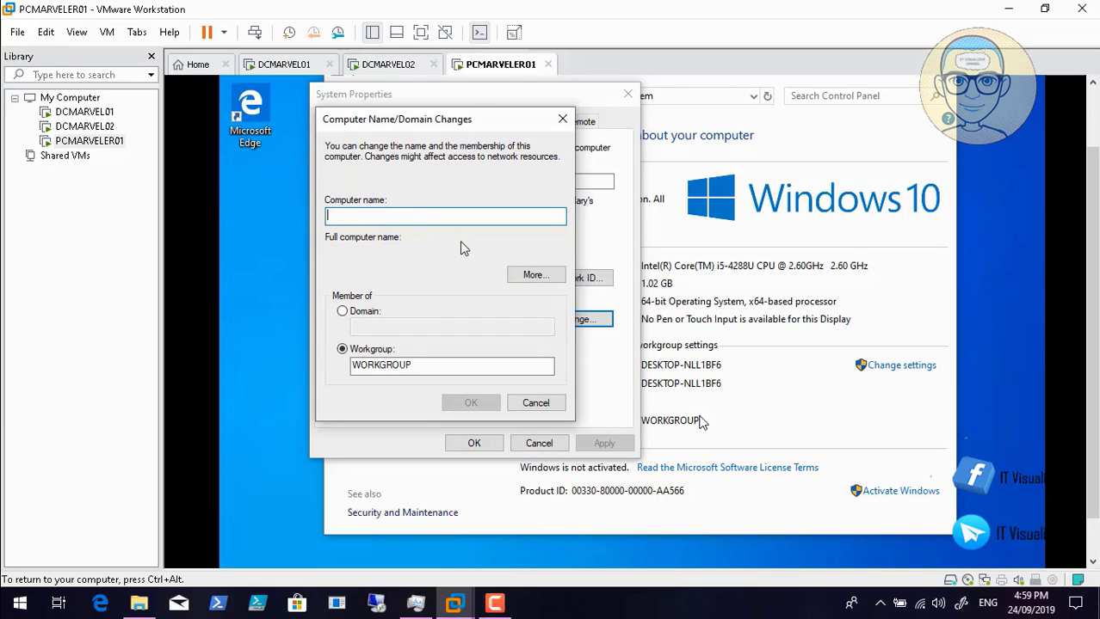
{"action": "type", "text": "PC"}
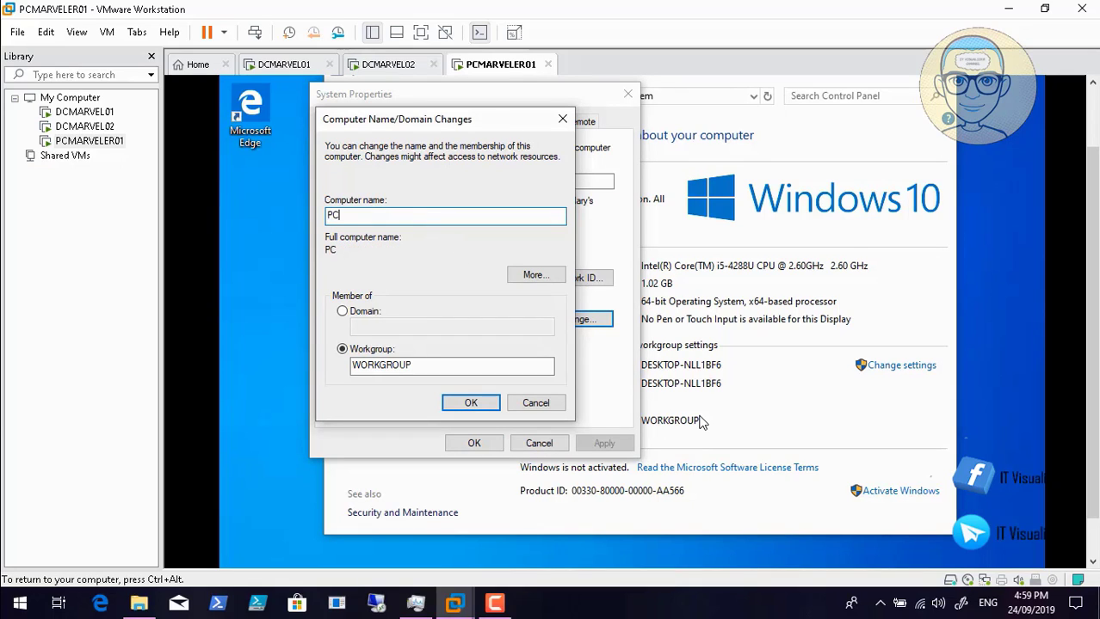
{"action": "type", "text": "MARVELER"}
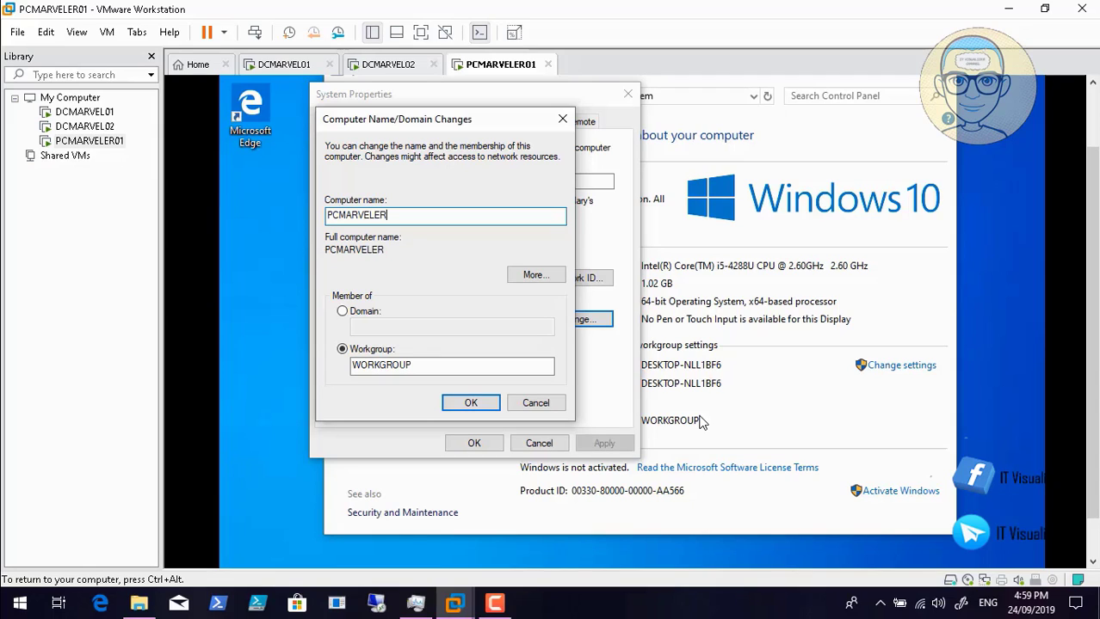
{"action": "type", "text": "01"}
- Switch membership to the Marvel.local domain and confirm with OK
{"action": "left_click", "coordinate": [351, 314]}
{"action": "left_click", "coordinate": [357, 326]}
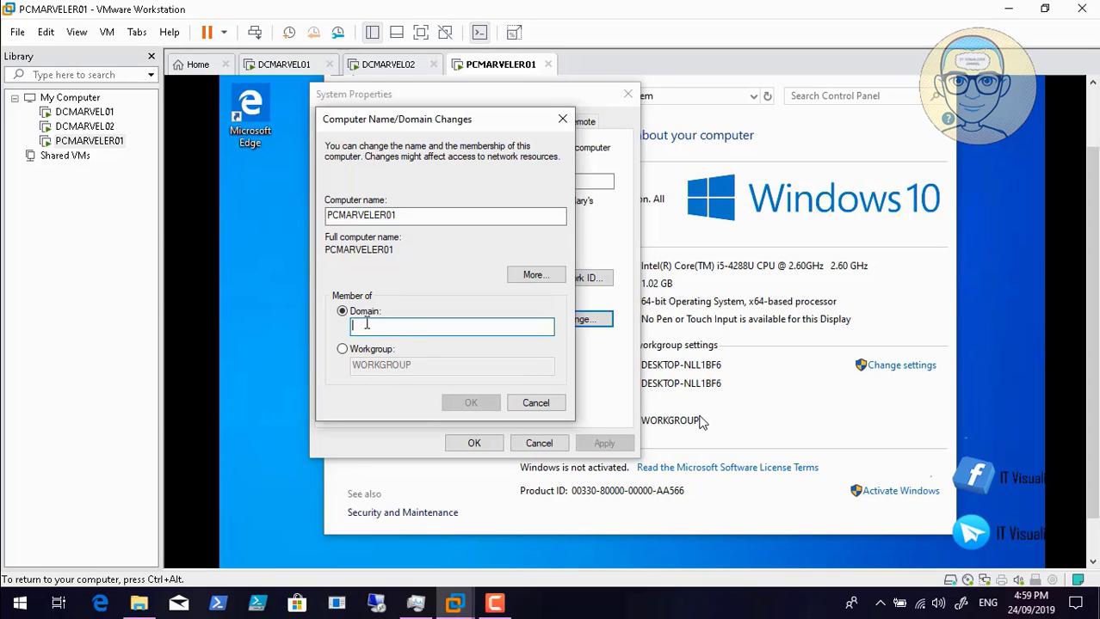
{"action": "type", "text": "Marvel"}
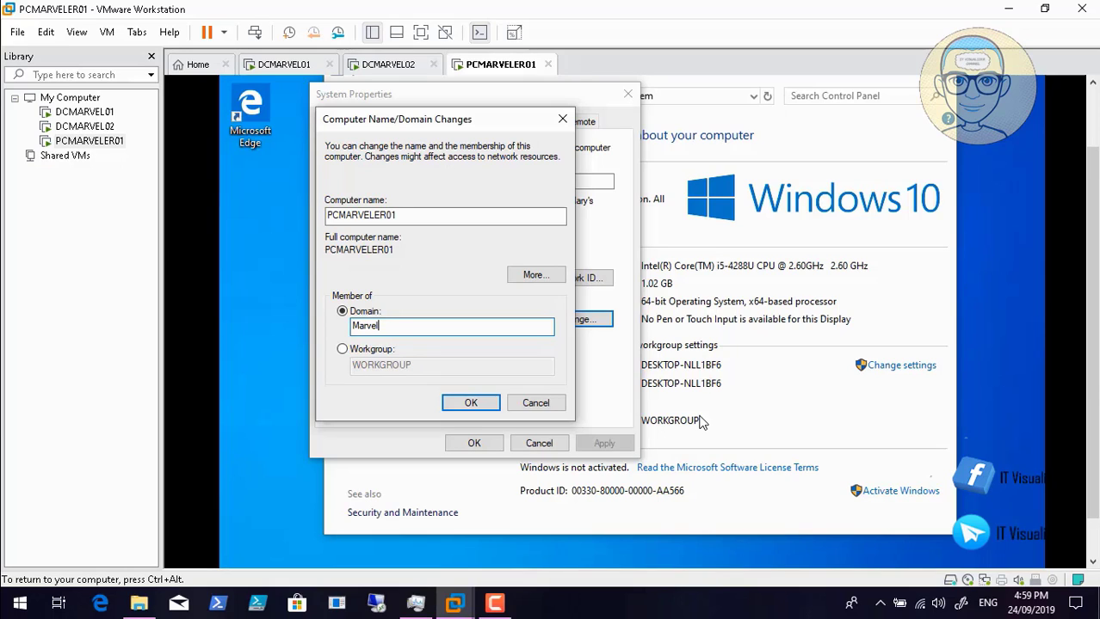
{"action": "type", "text": ".loca"}
{"action": "left_click", "coordinate": [422, 218]}
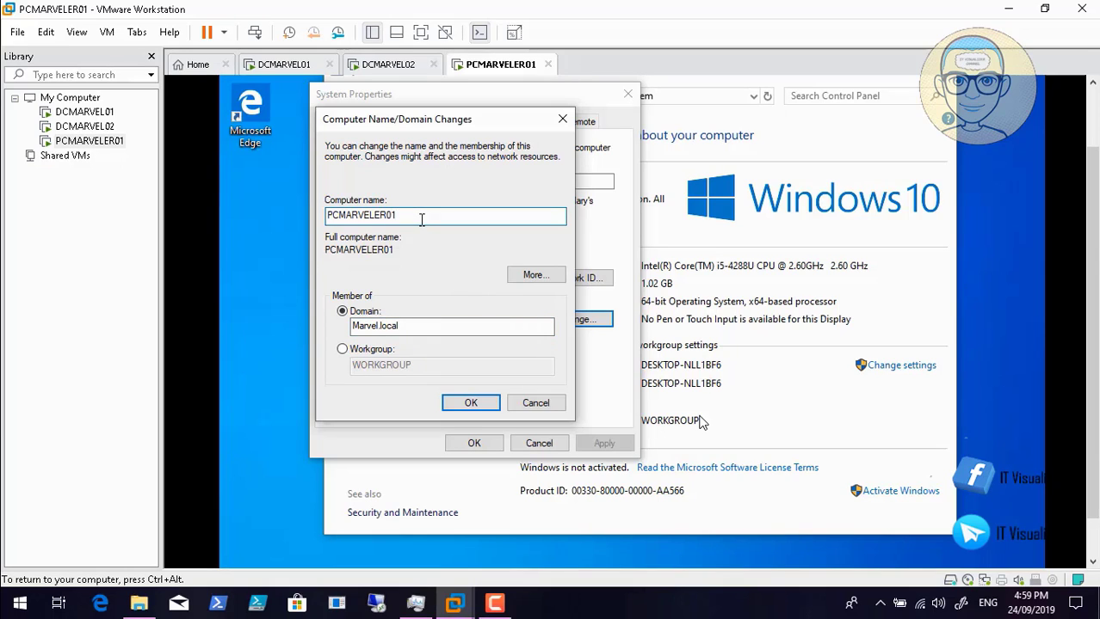
{"action": "left_click", "coordinate": [471, 403]}
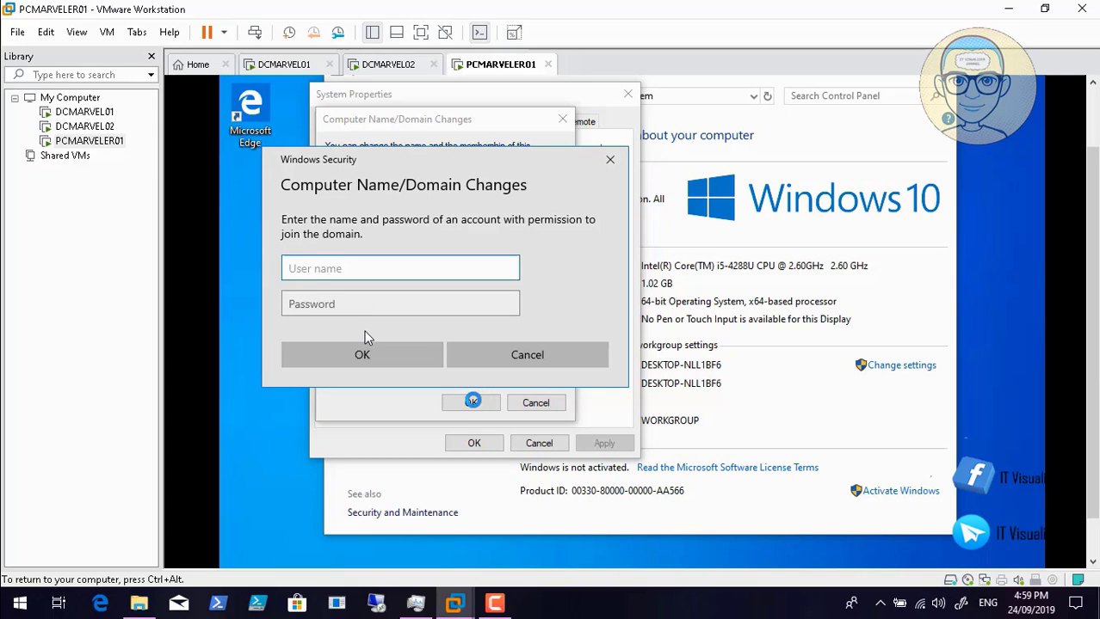
- Enter the domain administrator's user name and password to authorize joining Marvel.local
{"action": "type", "text": "marvel\\"}
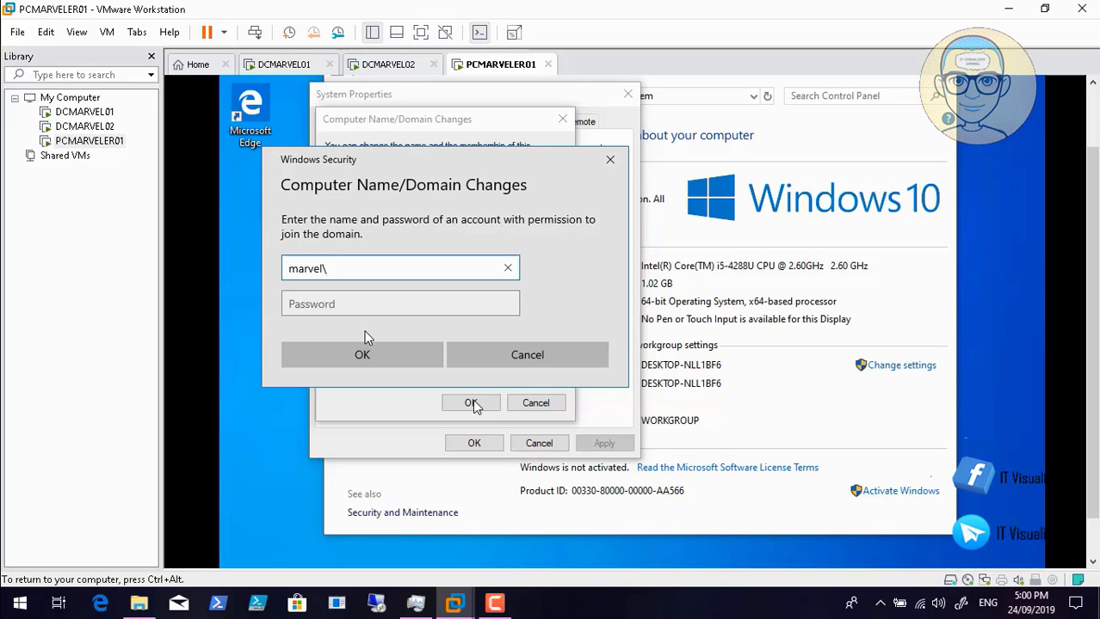
{"action": "type", "text": "kraouf"}
{"action": "key", "text": "Tab"}
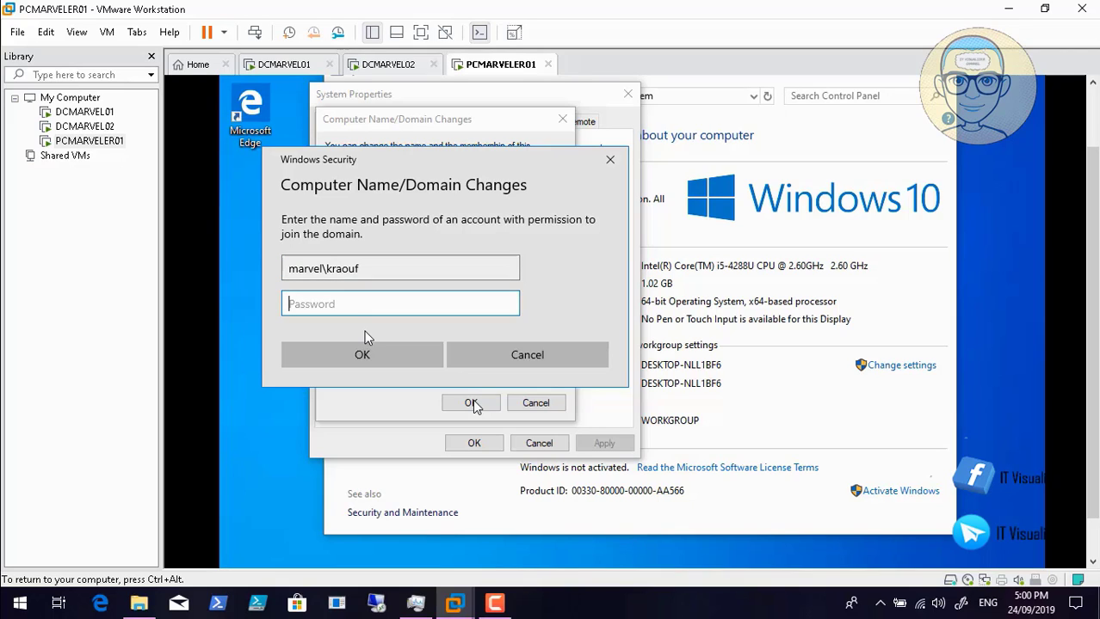
{"action": "type", "text": "*******"}
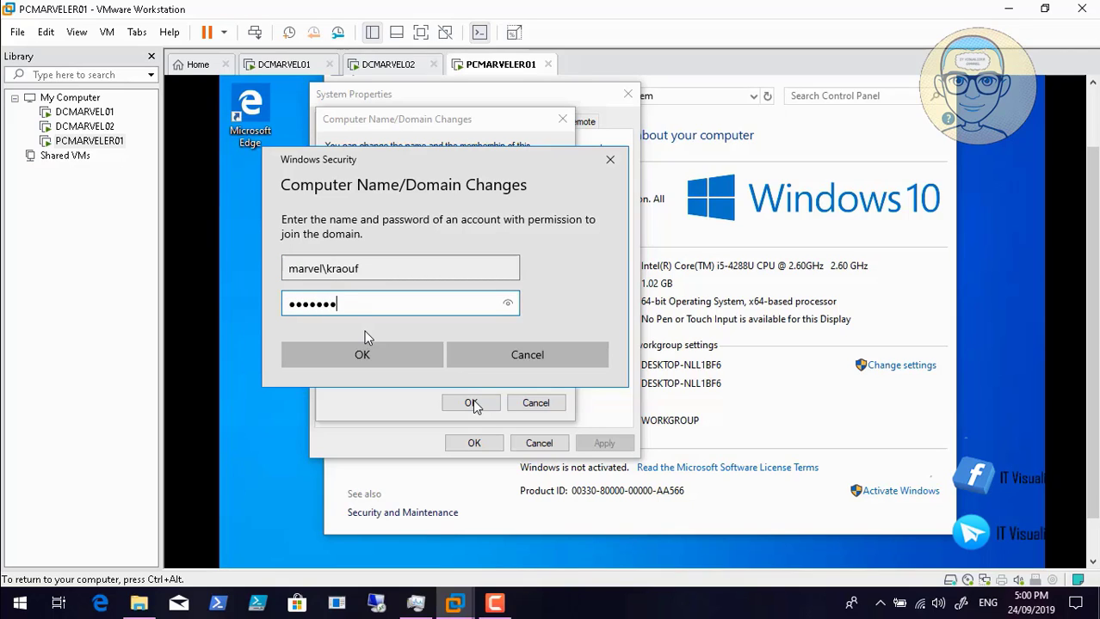
{"action": "key", "text": "Return"}
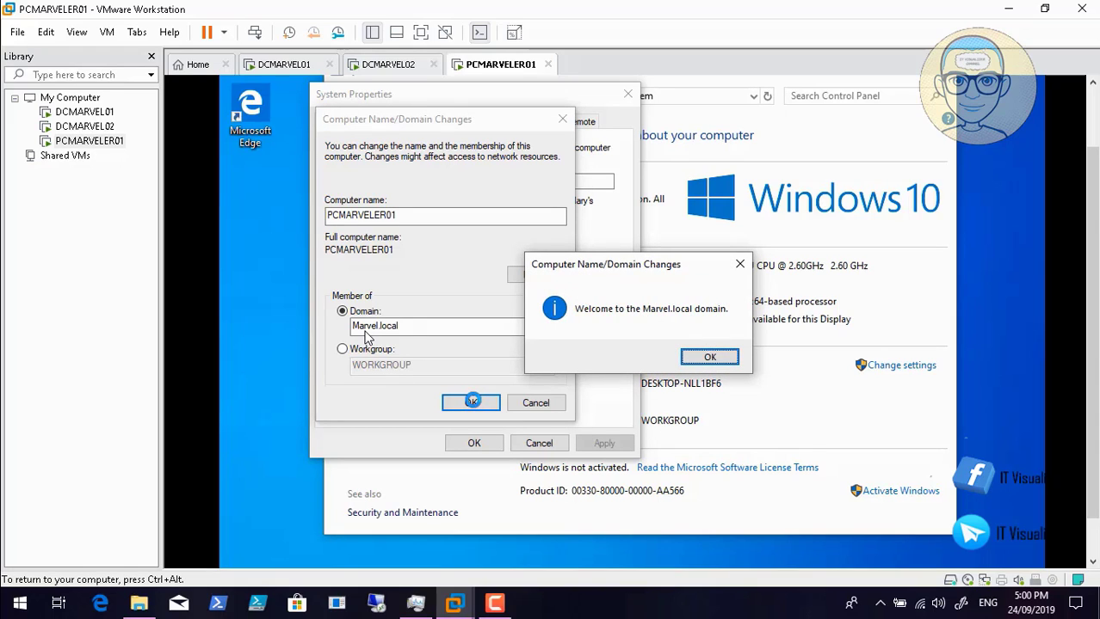
- Dismiss the welcome, DNS error and restart notices, close System Properties, and restart now
{"action": "left_click", "coordinate": [721, 360]}
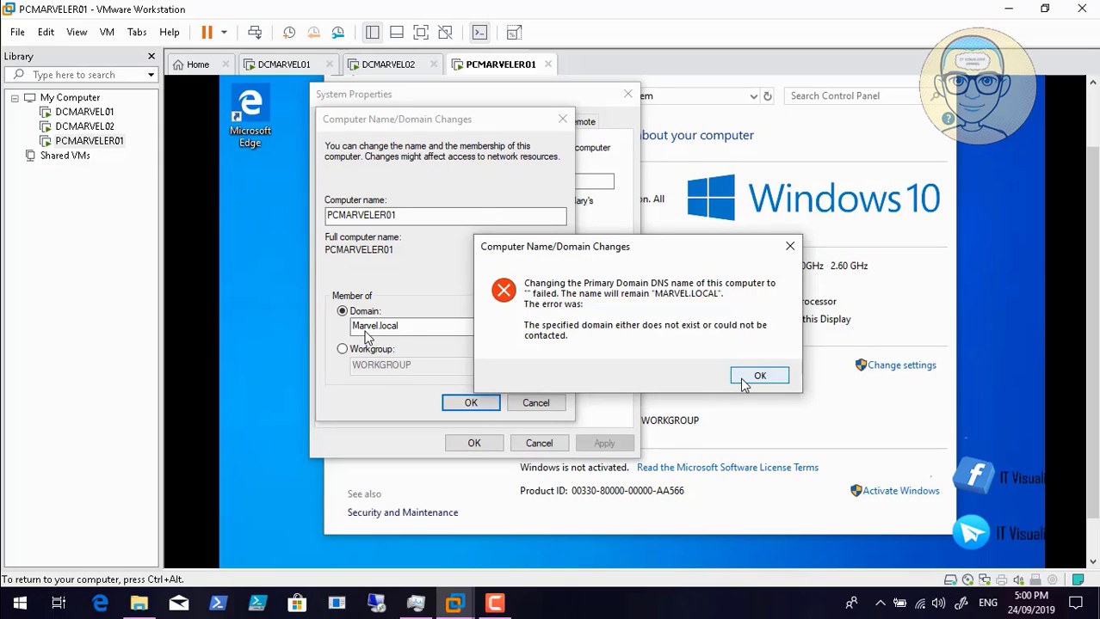
{"action": "left_click", "coordinate": [752, 379]}
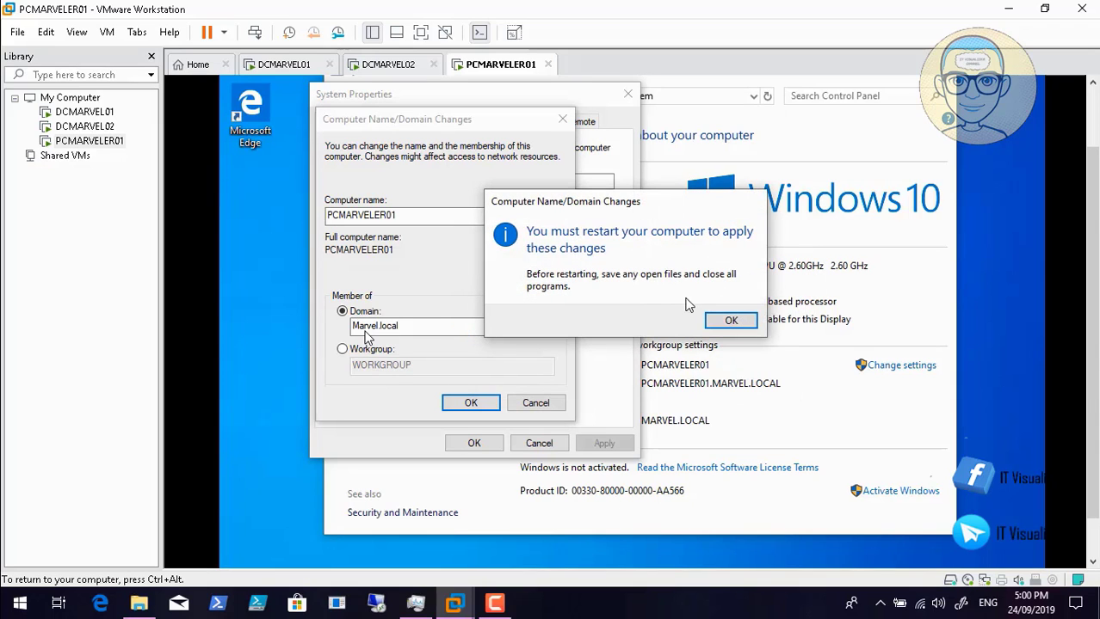
{"action": "left_click", "coordinate": [730, 321]}
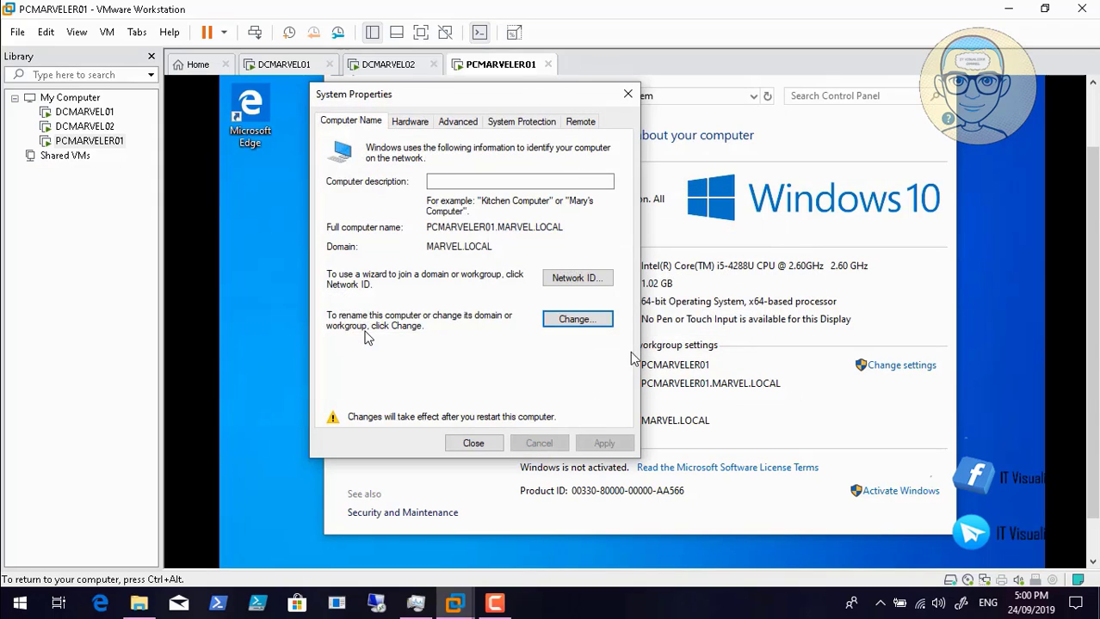
{"action": "left_click", "coordinate": [472, 445]}
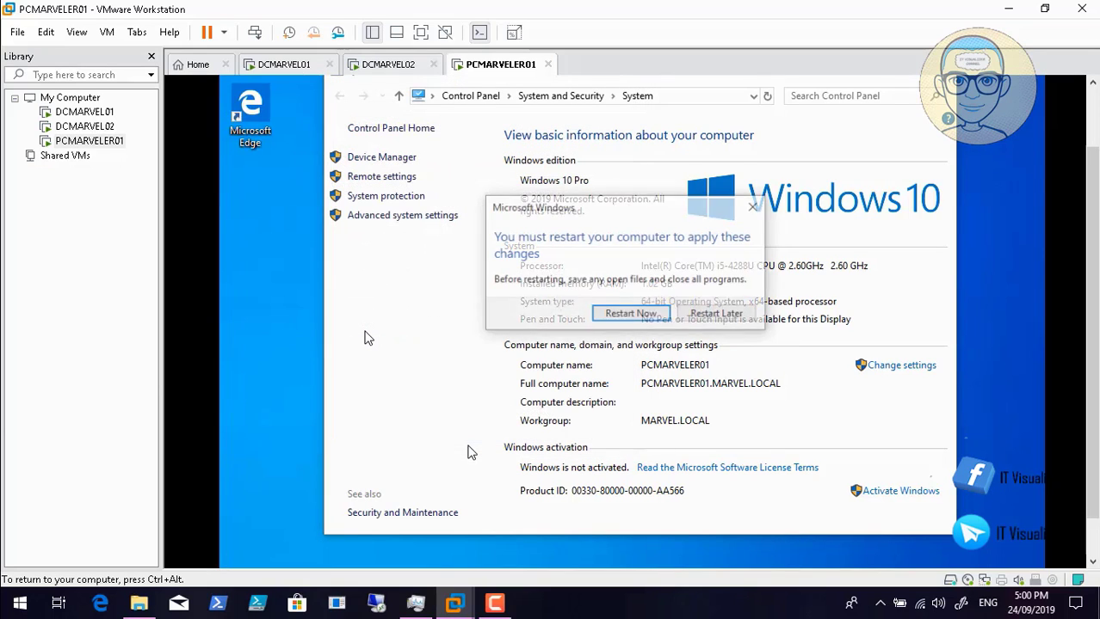
{"action": "left_click", "coordinate": [629, 317]}
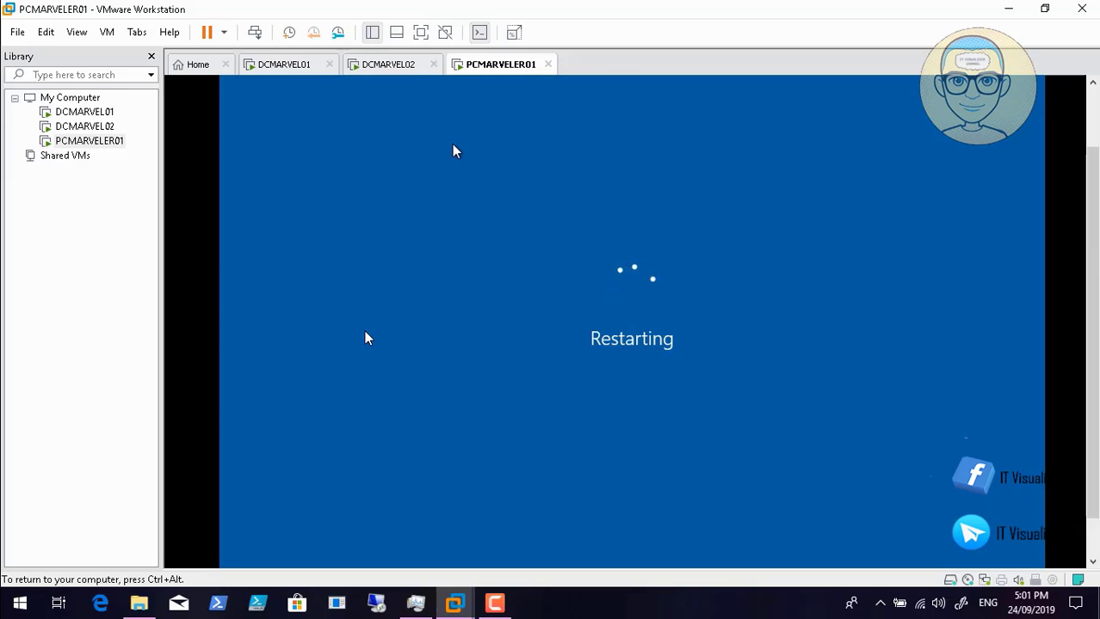
- Release input from PCMARVELER01 and switch between the DCMARVEL01 and PCMARVELER01 VM tabs
{"action": "key", "text": "ctrl+alt"}
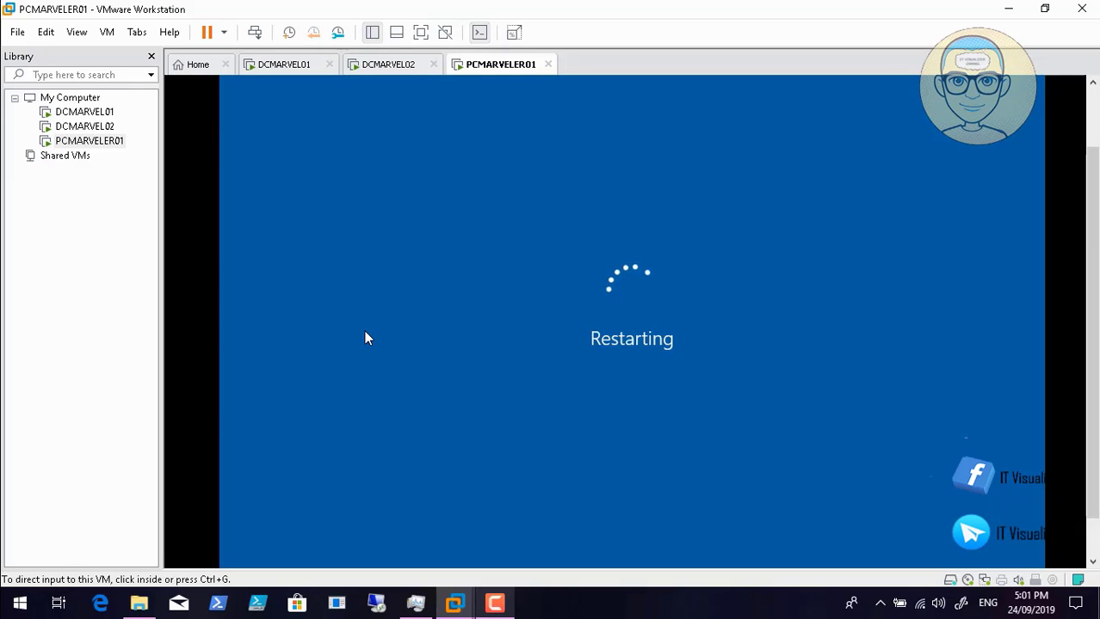
{"action": "key", "text": "alt+Tab"}
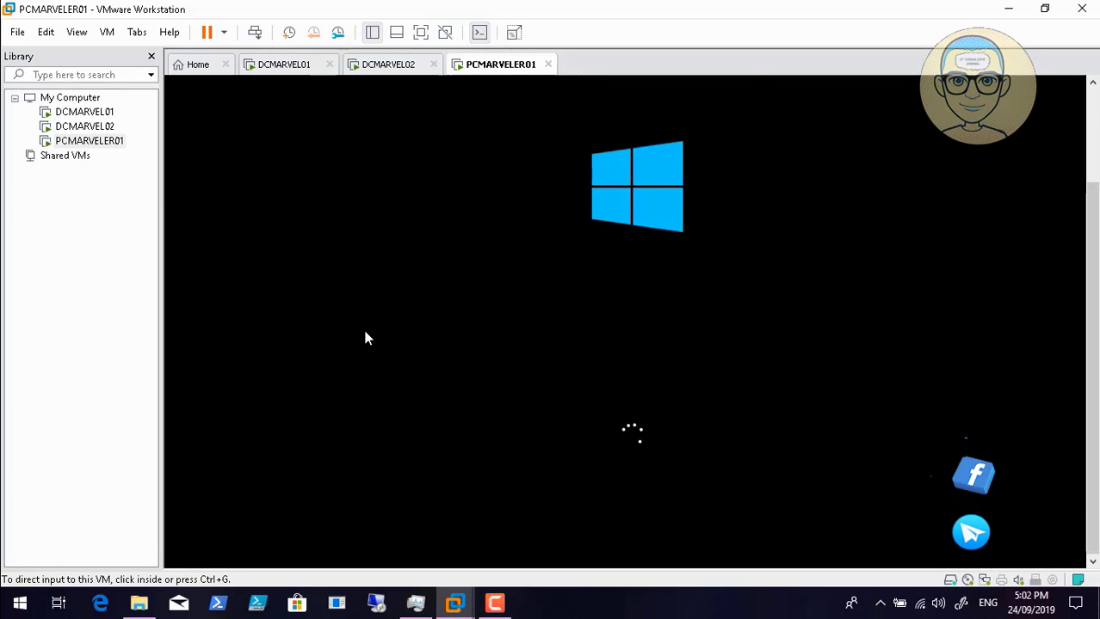
{"action": "left_click", "coordinate": [284, 65]}
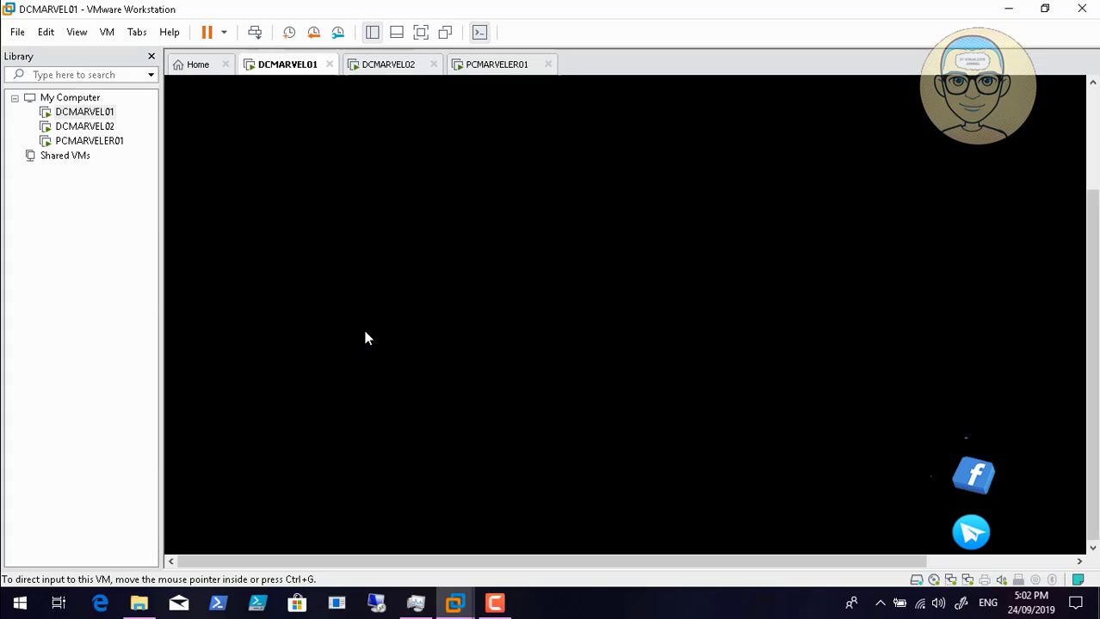
{"action": "key", "text": "ctrl+Tab"}
{"action": "key", "text": "ctrl+Tab"}
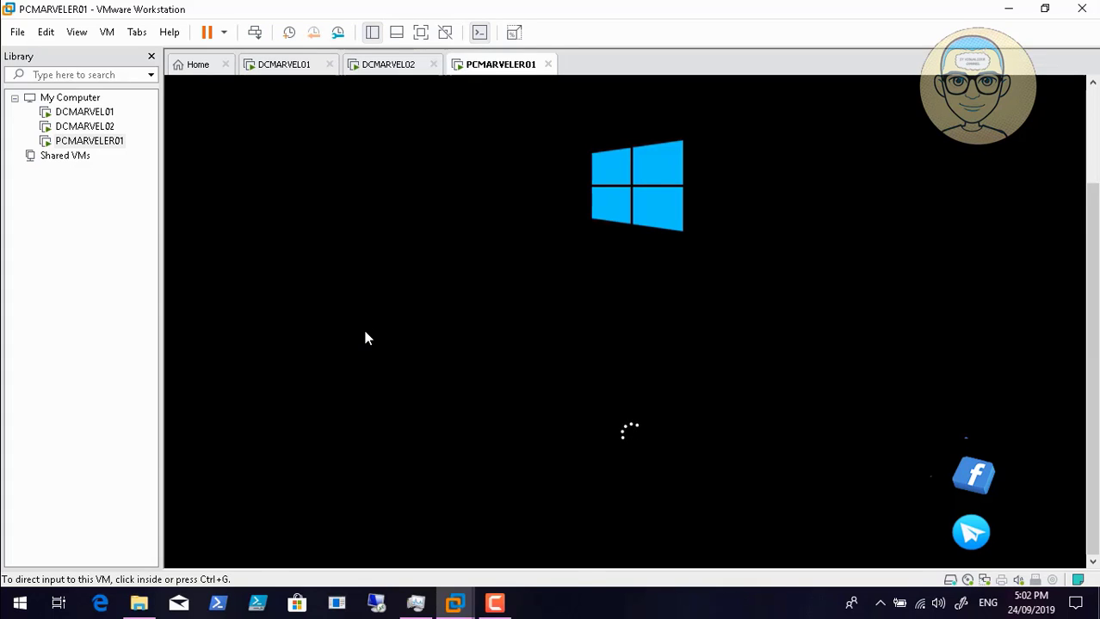
{"action": "key", "text": "ctrl+Tab"}
{"action": "key", "text": "ctrl+Tab"}
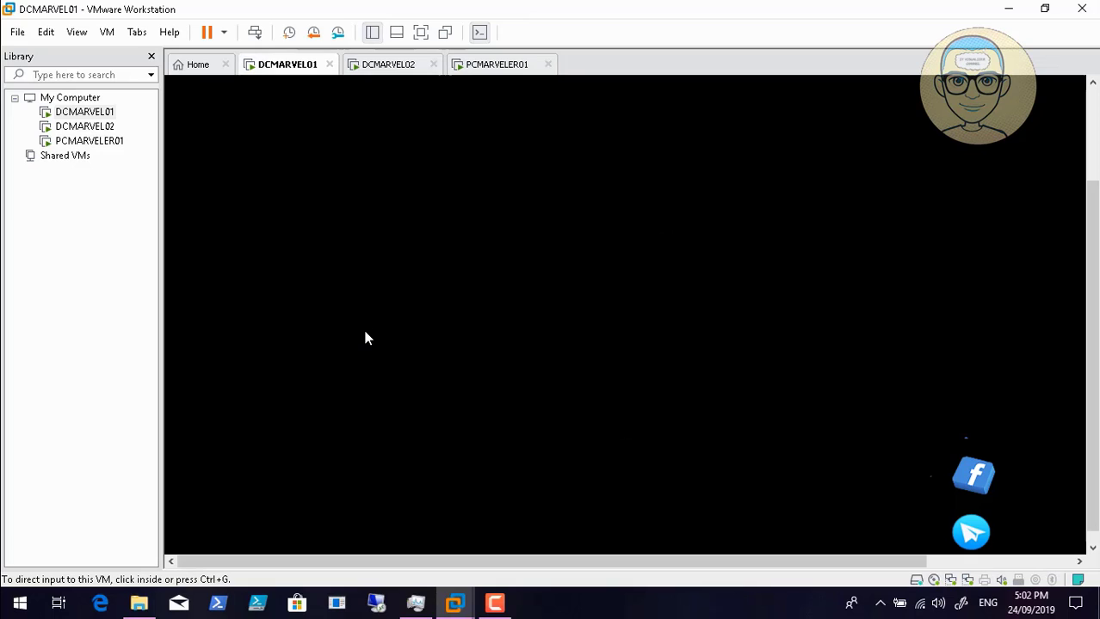
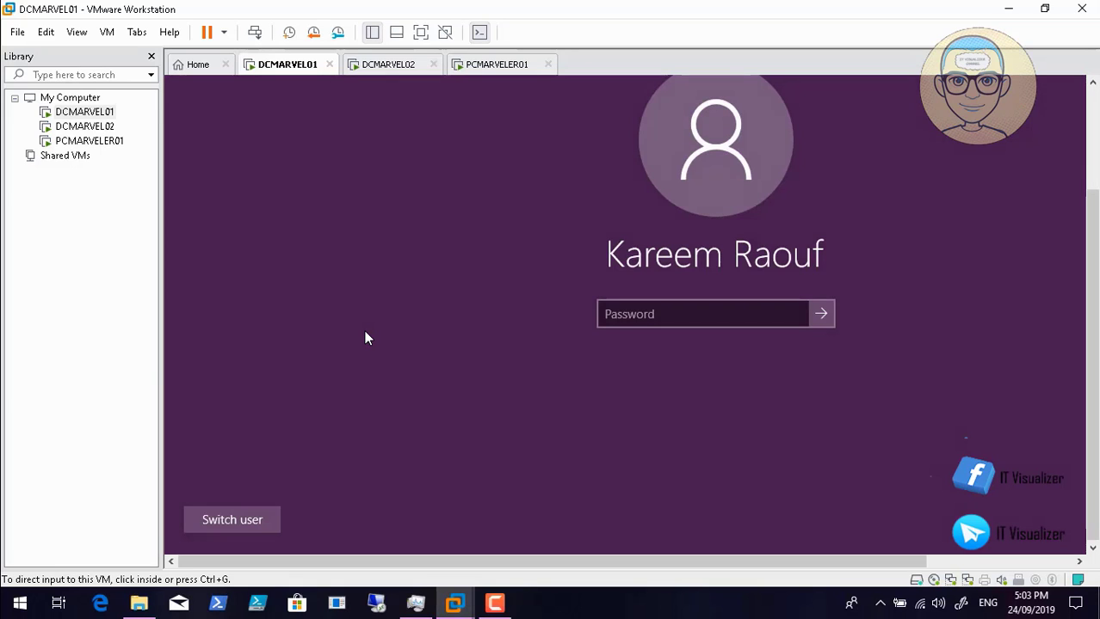
- Sign in to DCMARVEL01 with the administrator password, correcting a mistyped entry
{"action": "left_click", "coordinate": [365, 338]}
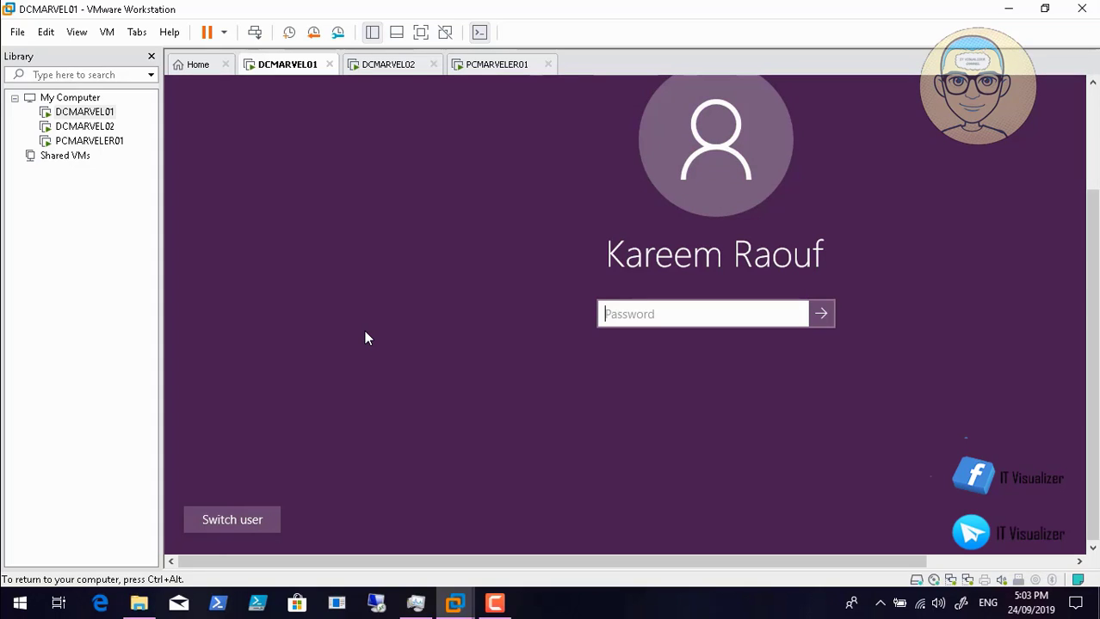
{"action": "type", "text": "*******"}
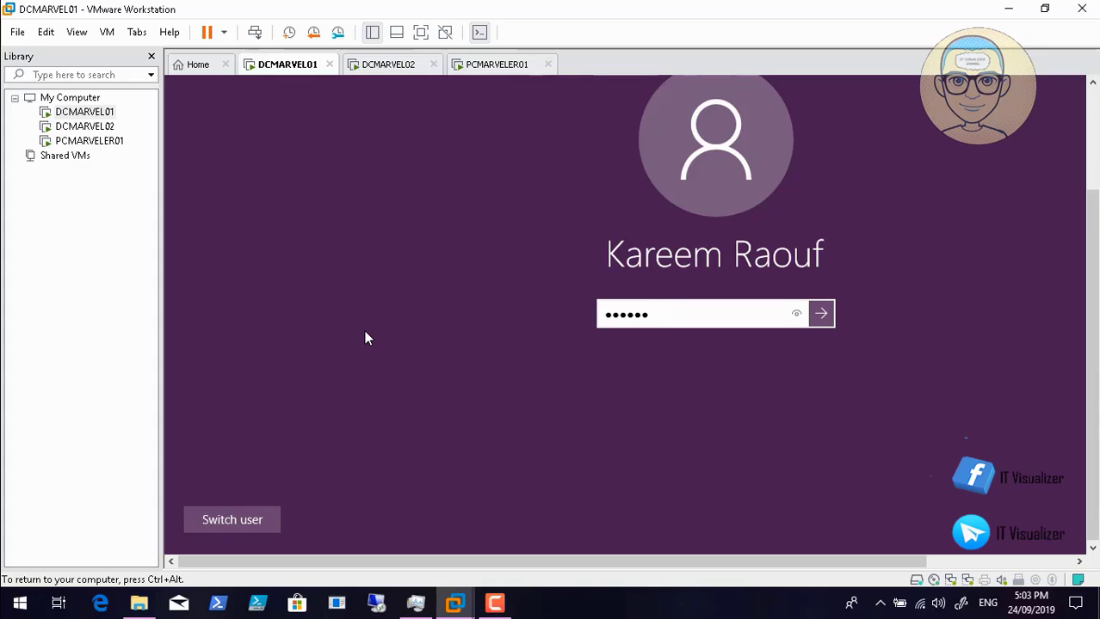
{"action": "key", "text": "BackSpace"}
{"action": "key", "text": "BackSpace"}
{"action": "key", "text": "BackSpace"}
{"action": "key", "text": "BackSpace"}
{"action": "key", "text": "BackSpace"}
{"action": "key", "text": "BackSpace"}
{"action": "key", "text": "BackSpace"}
{"action": "type", "text": "**********"}
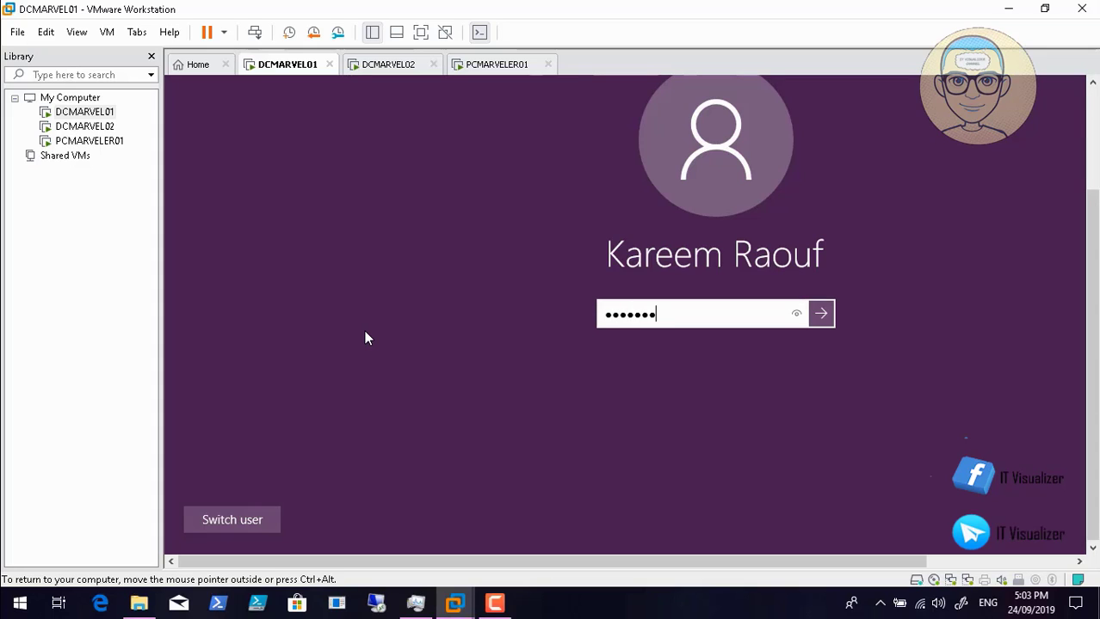
{"action": "key", "text": "Return"}
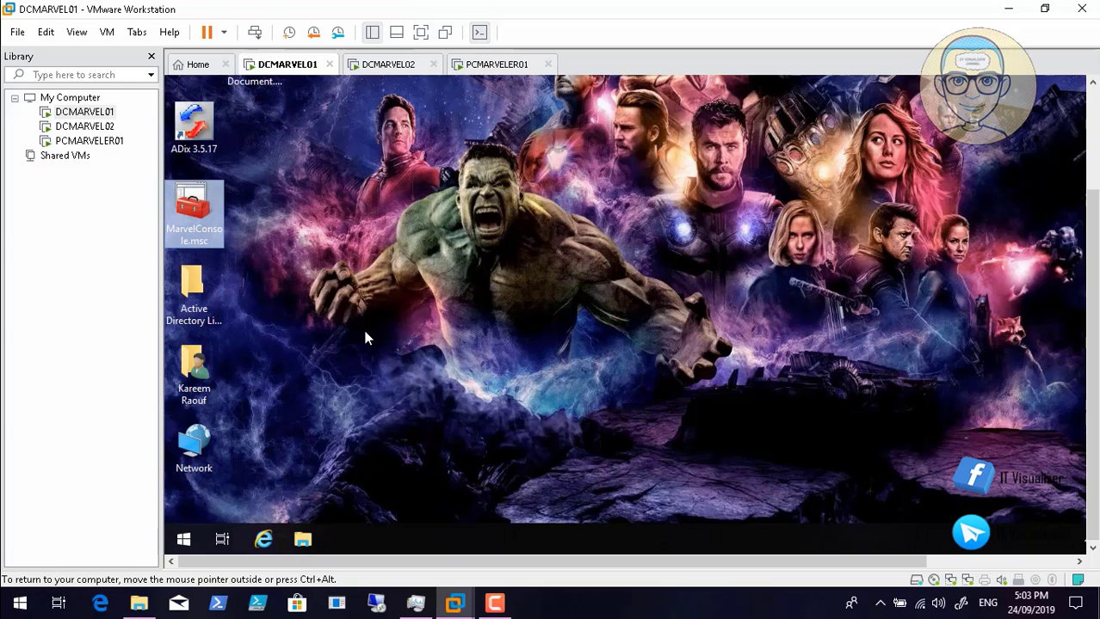
- Check PCMARVELER01's boot progress and return to the DCMARVEL01 desktop
{"action": "key", "text": "ctrl+alt+Left"}
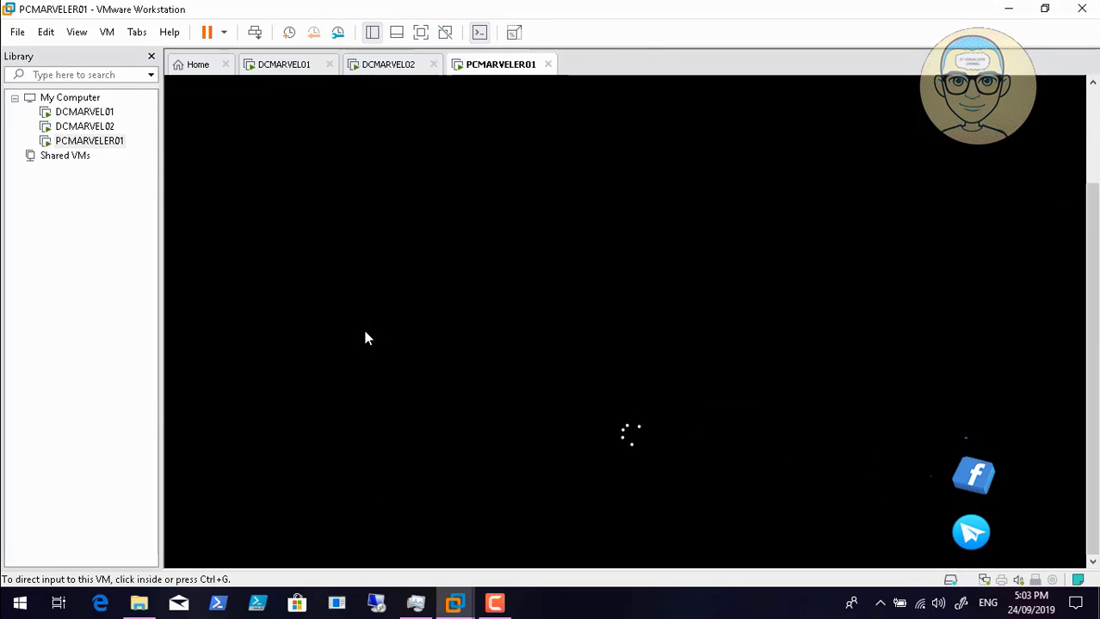
{"action": "key", "text": "ctrl+alt+Right"}
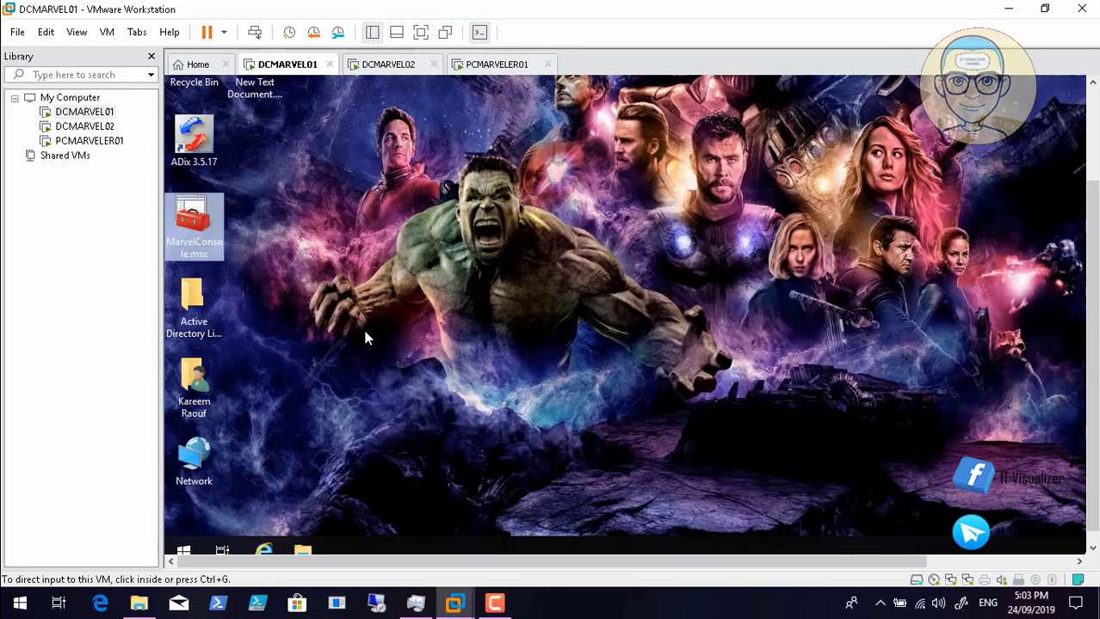
{"action": "left_click", "coordinate": [493, 65]}
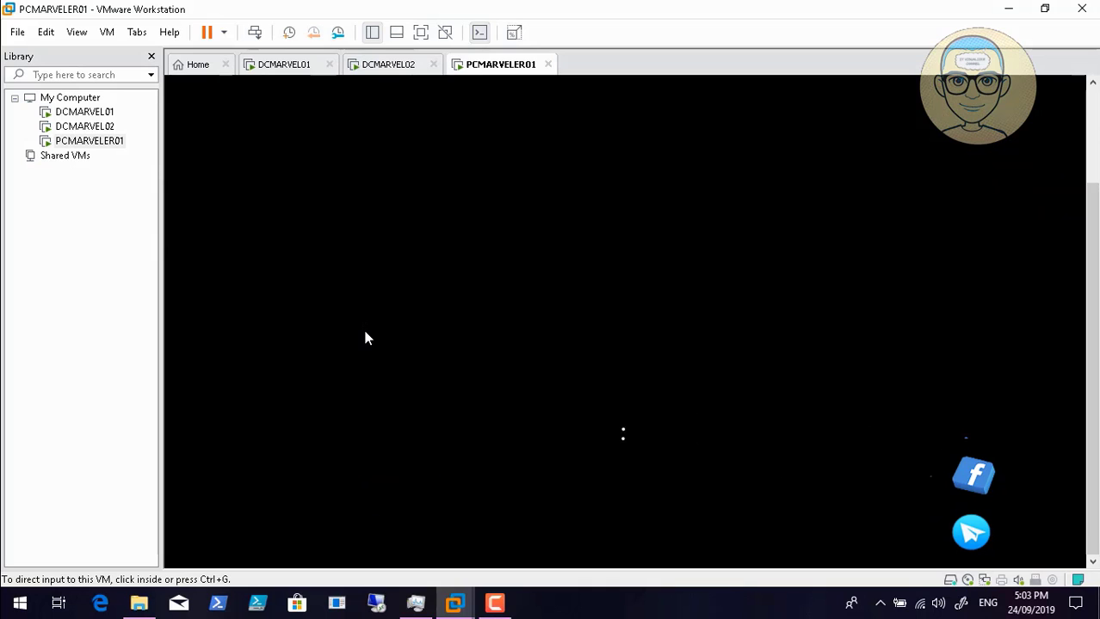
{"action": "left_click", "coordinate": [284, 64]}
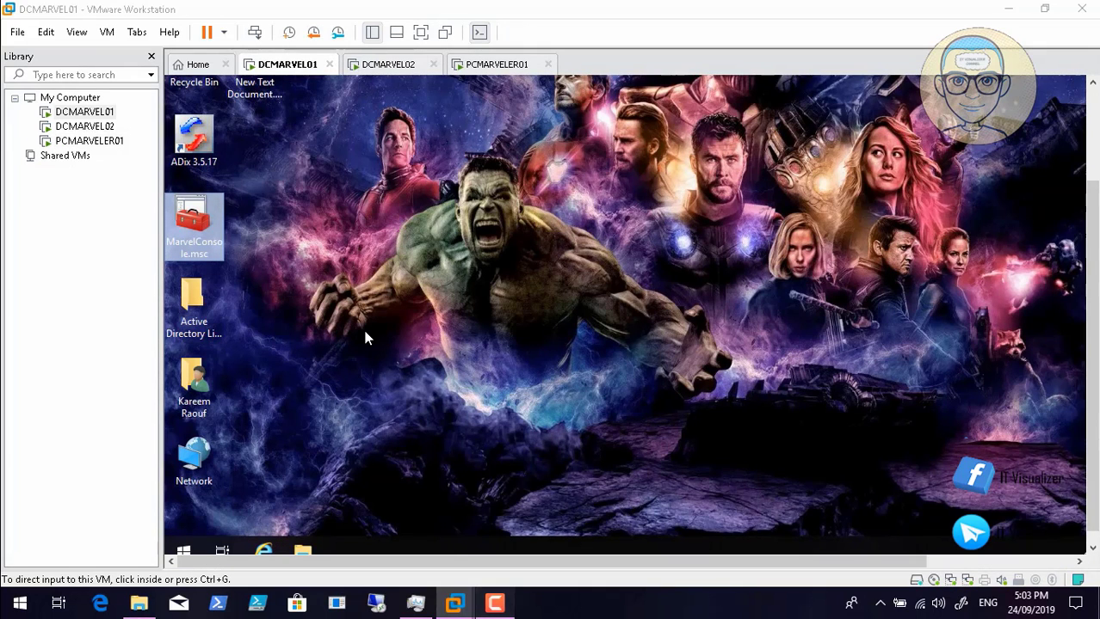
- Check PCMARVELER01's boot progress again and return to DCMARVEL01
{"action": "left_click", "coordinate": [495, 603]}
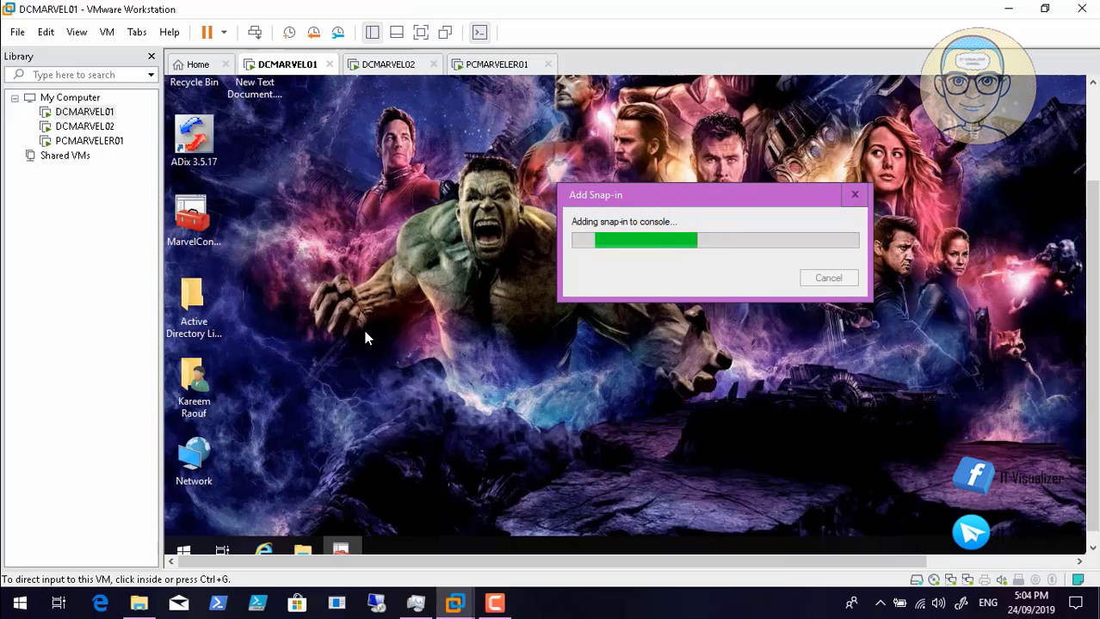
{"action": "left_click", "coordinate": [497, 65]}
{"action": "left_click", "coordinate": [284, 65]}
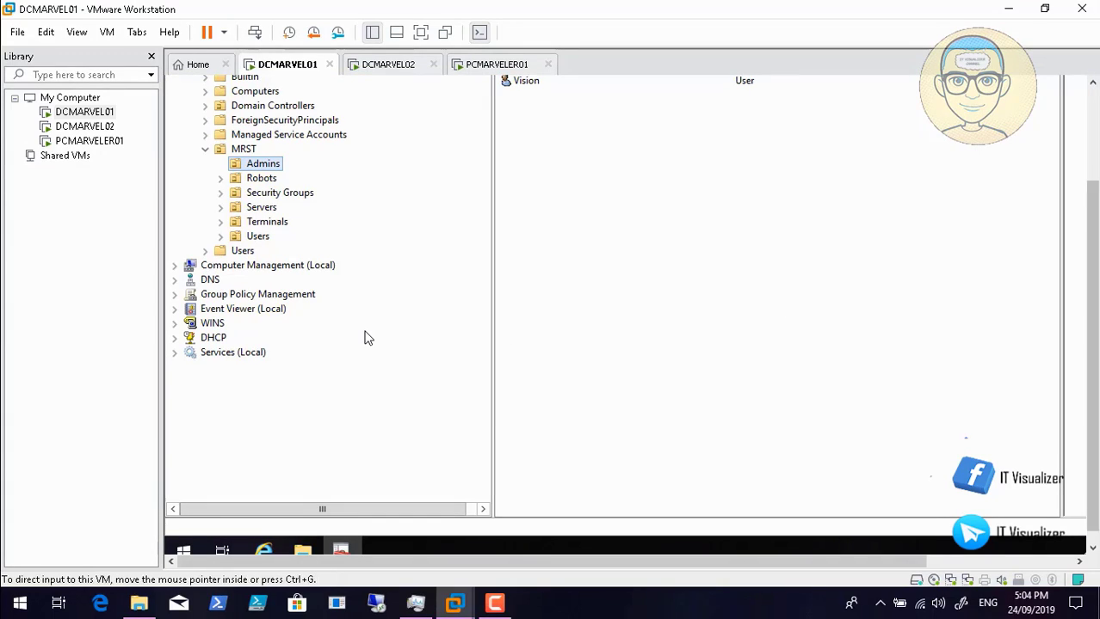
- In MarvelConsole, list the MRST Terminals computers and select PCMARVELER01
{"action": "left_click", "coordinate": [276, 226]}
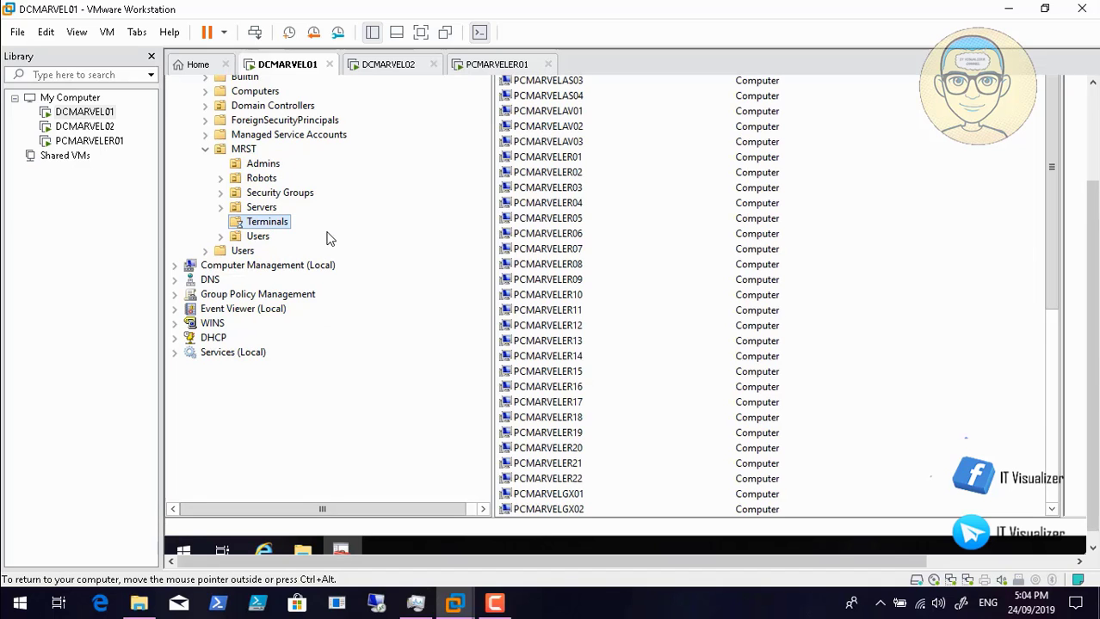
{"action": "scroll", "coordinate": [568, 190], "scroll_direction": "up", "scroll_amount": 3}
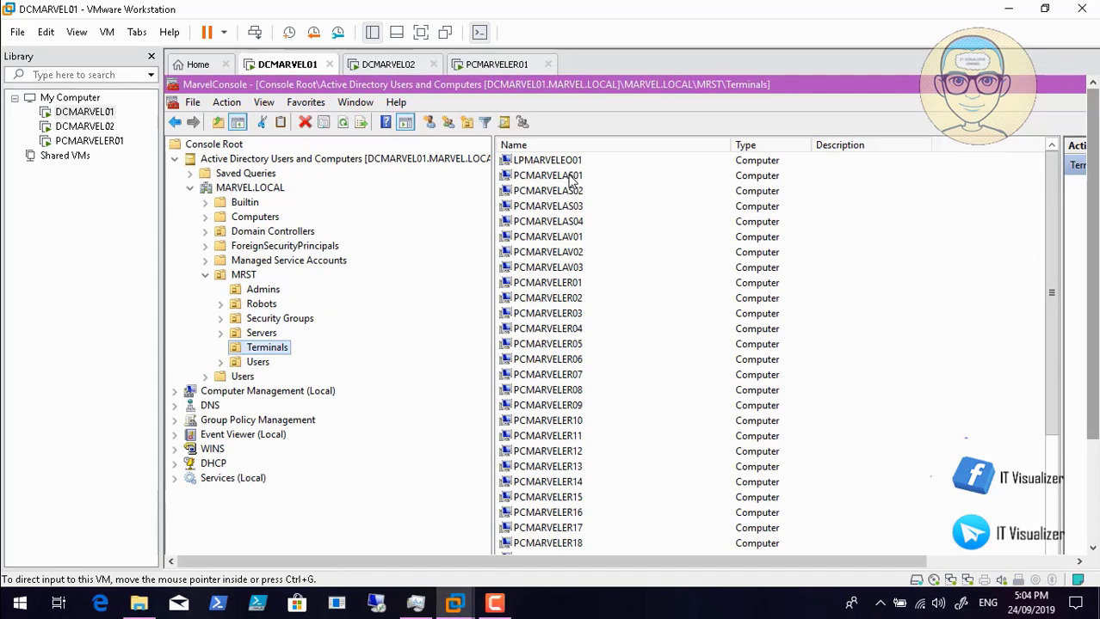
{"action": "left_click", "coordinate": [561, 286]}
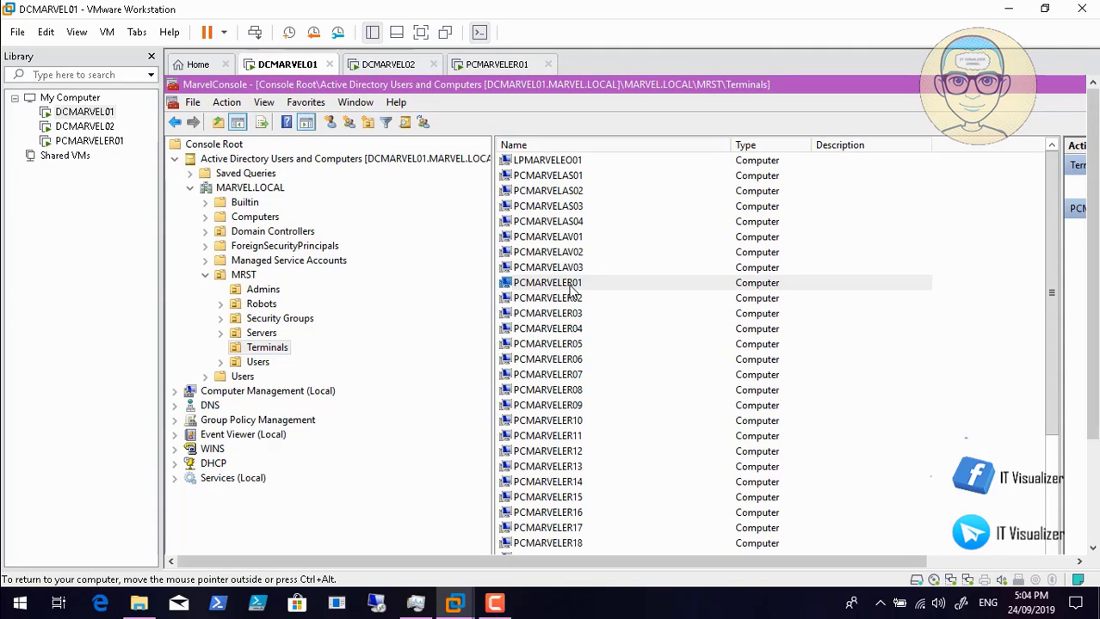
{"action": "double_click", "coordinate": [560, 287]}
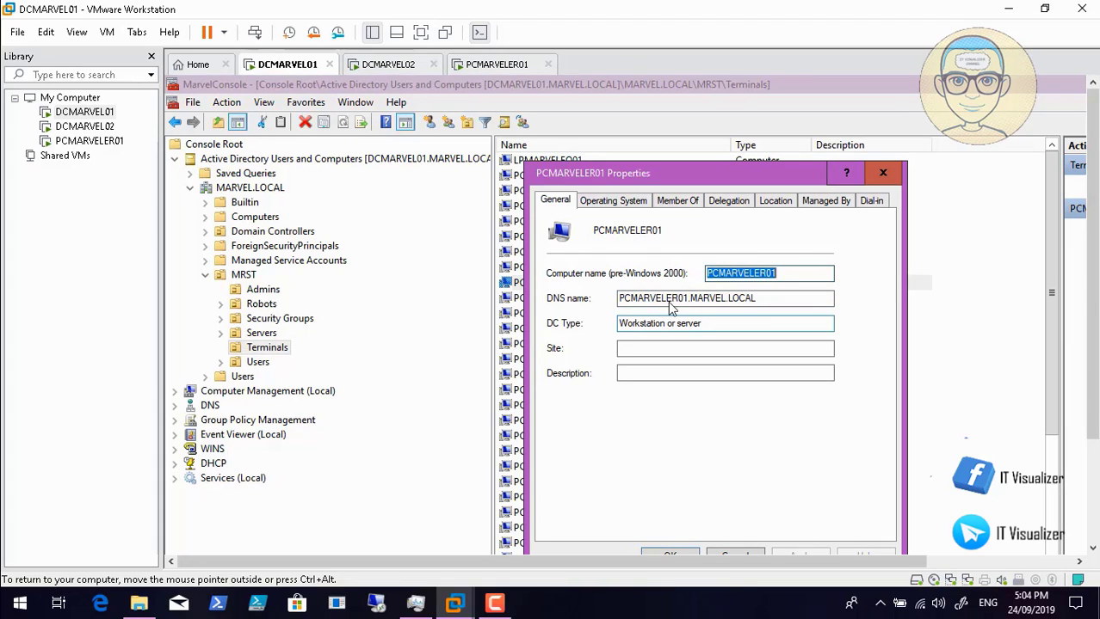
{"action": "left_click", "coordinate": [613, 201]}
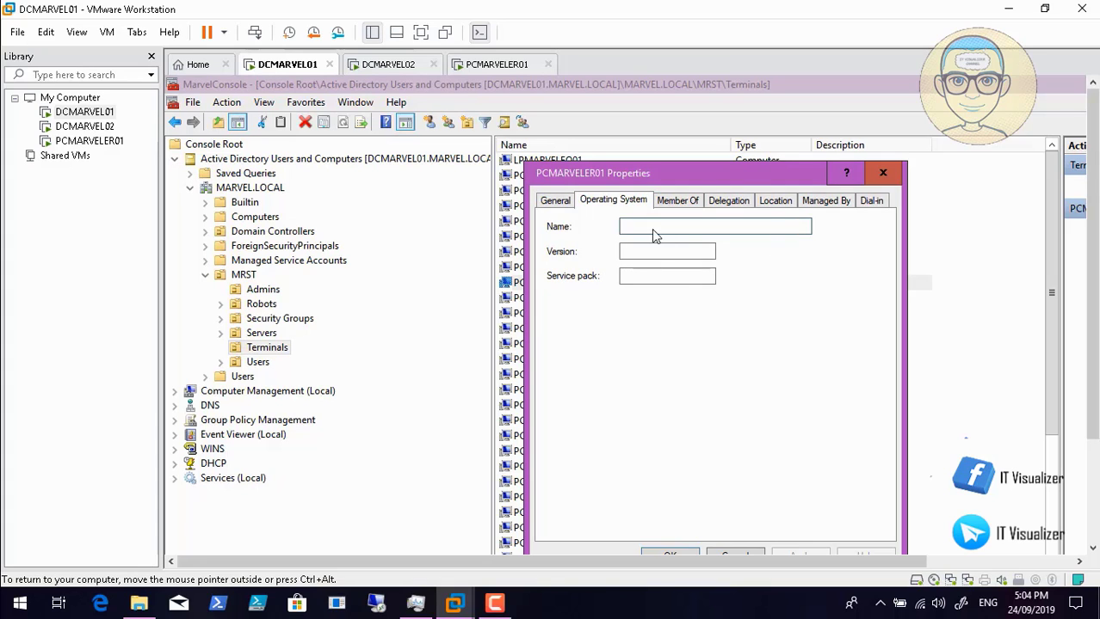
{"action": "left_click", "coordinate": [677, 201]}
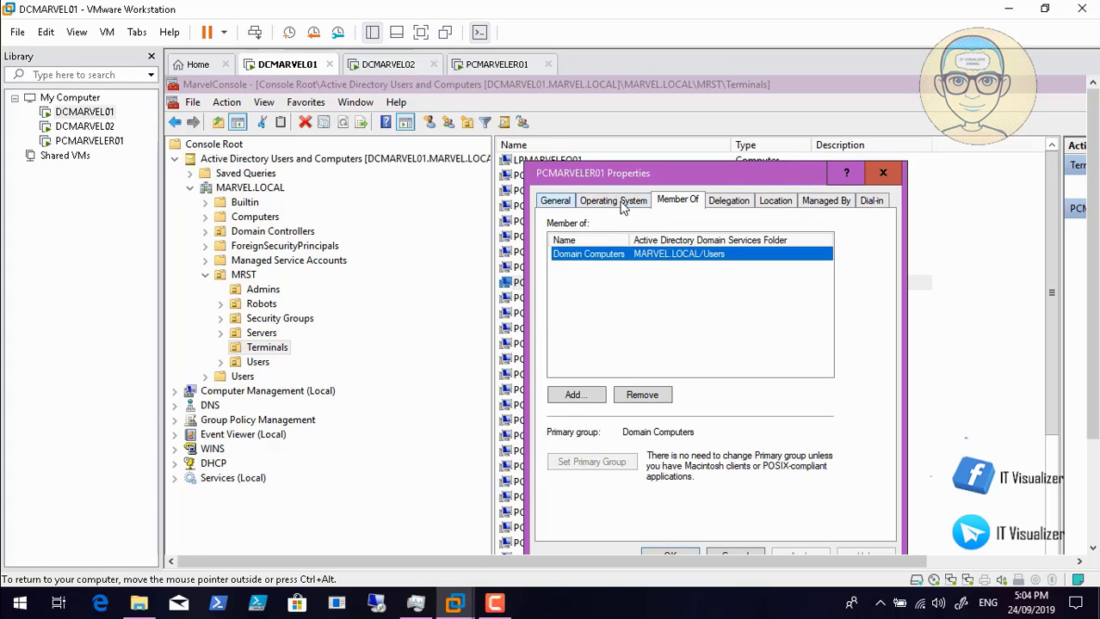
{"action": "left_click", "coordinate": [555, 201]}
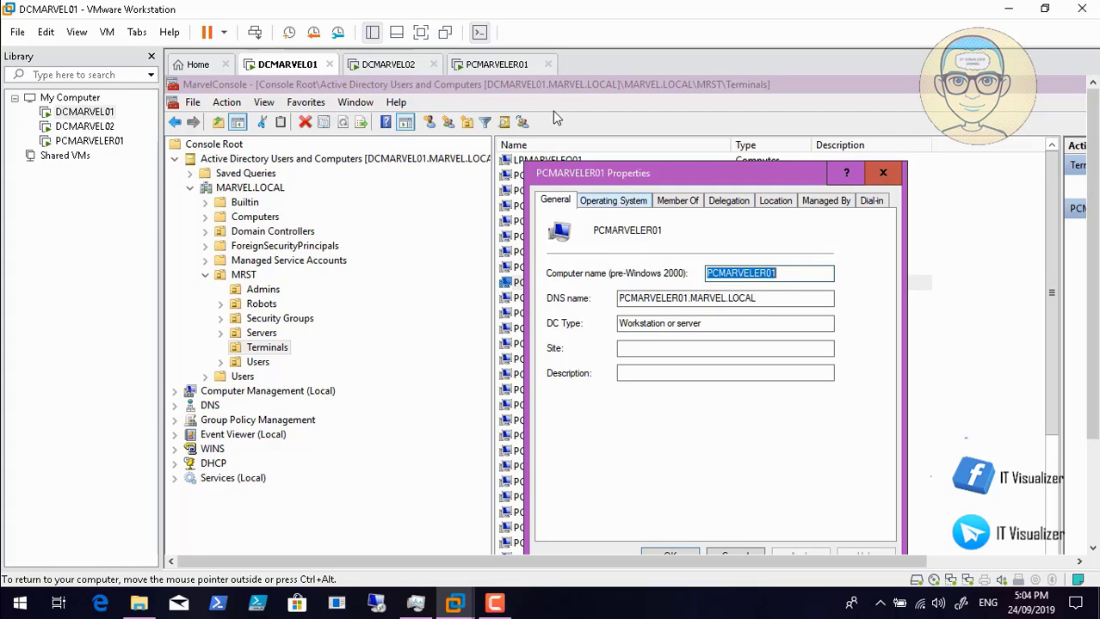
{"action": "left_click", "coordinate": [612, 200]}
{"action": "left_click", "coordinate": [677, 201]}
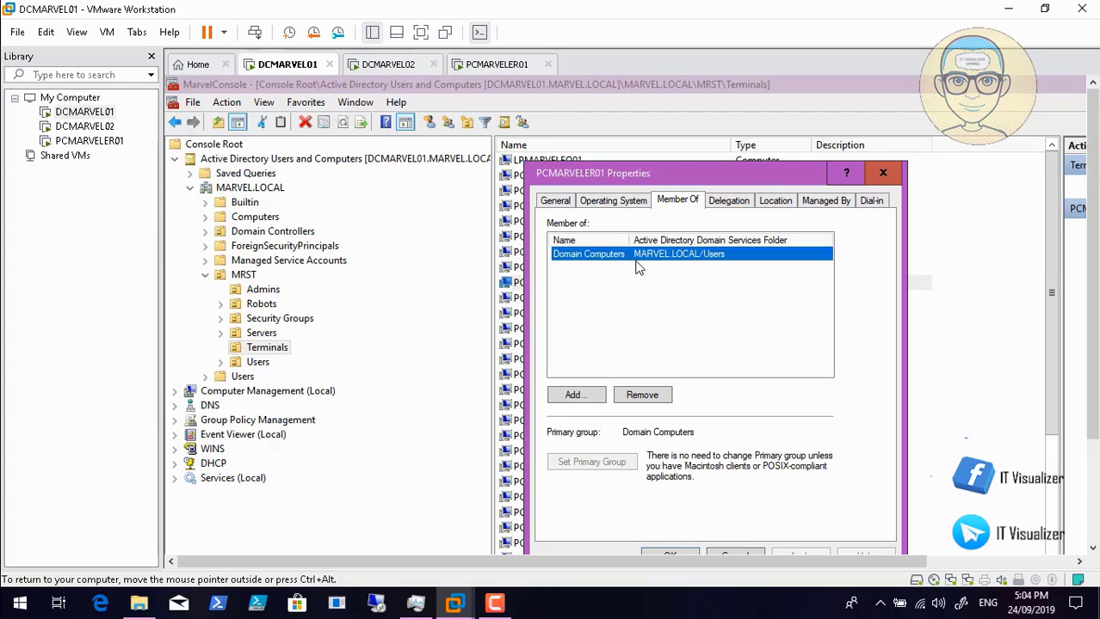
{"action": "left_click", "coordinate": [555, 201]}
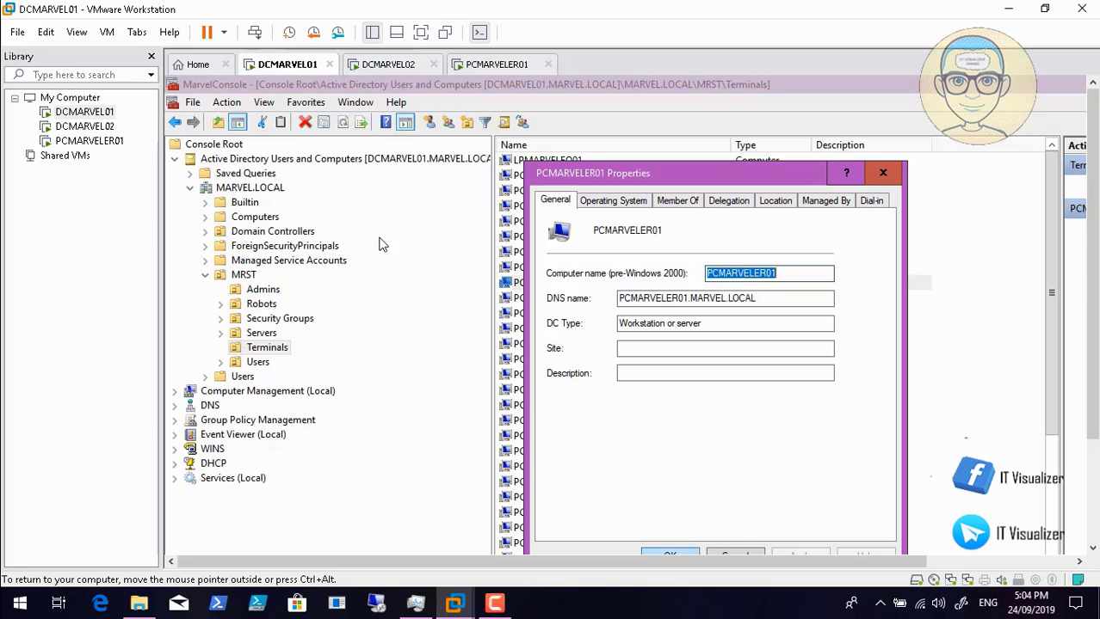
{"action": "key", "text": "Escape"}
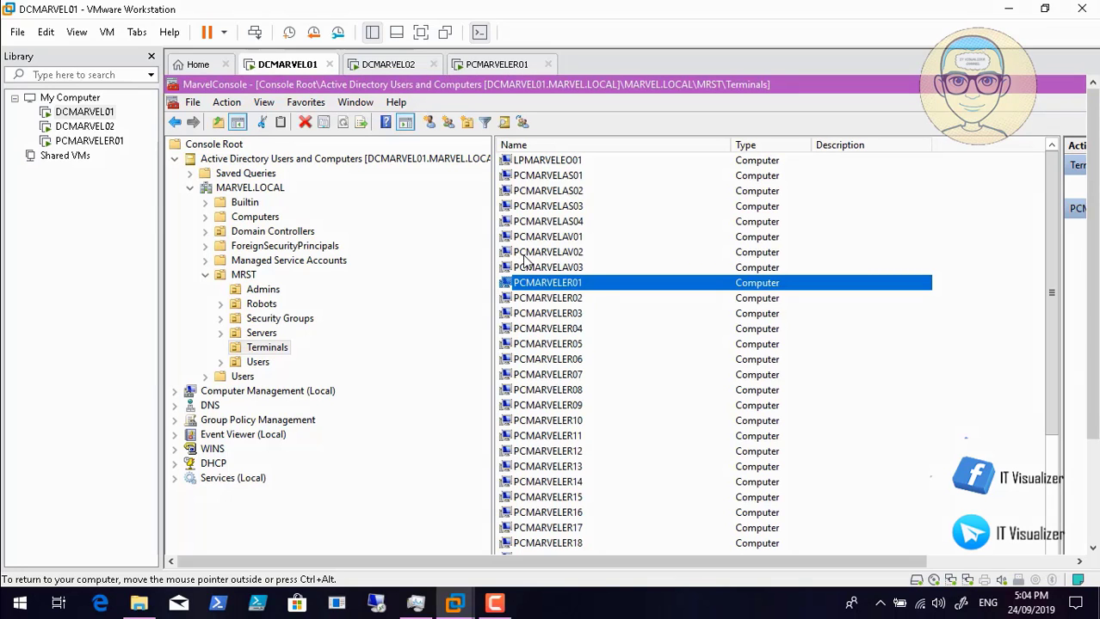
{"action": "key", "text": "Down"}
{"action": "key", "text": "Return"}
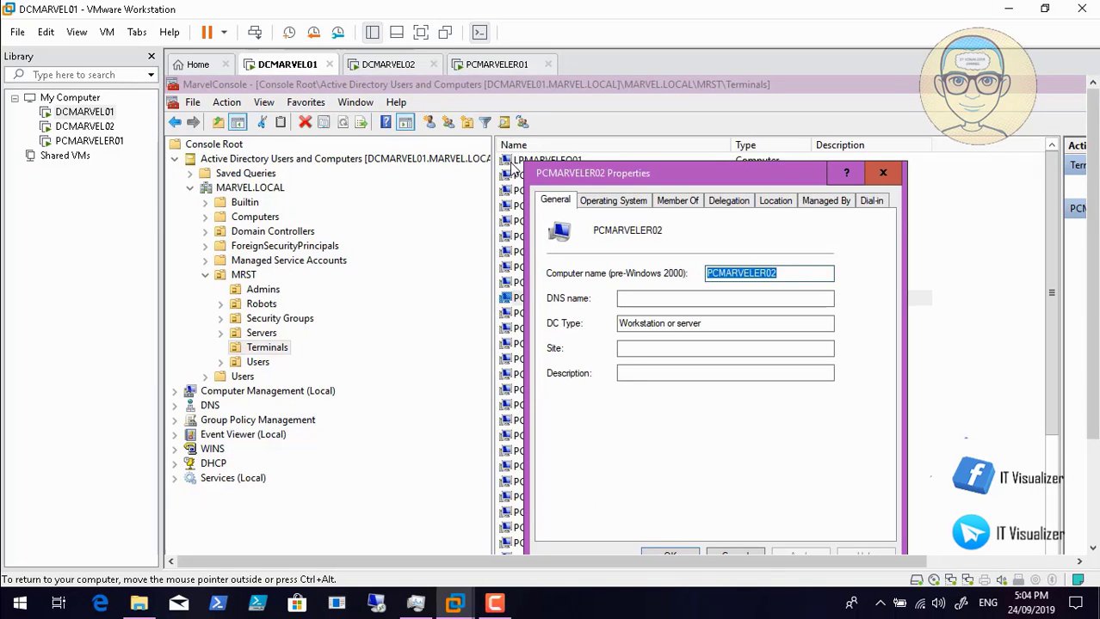
{"action": "key", "text": "Escape"}
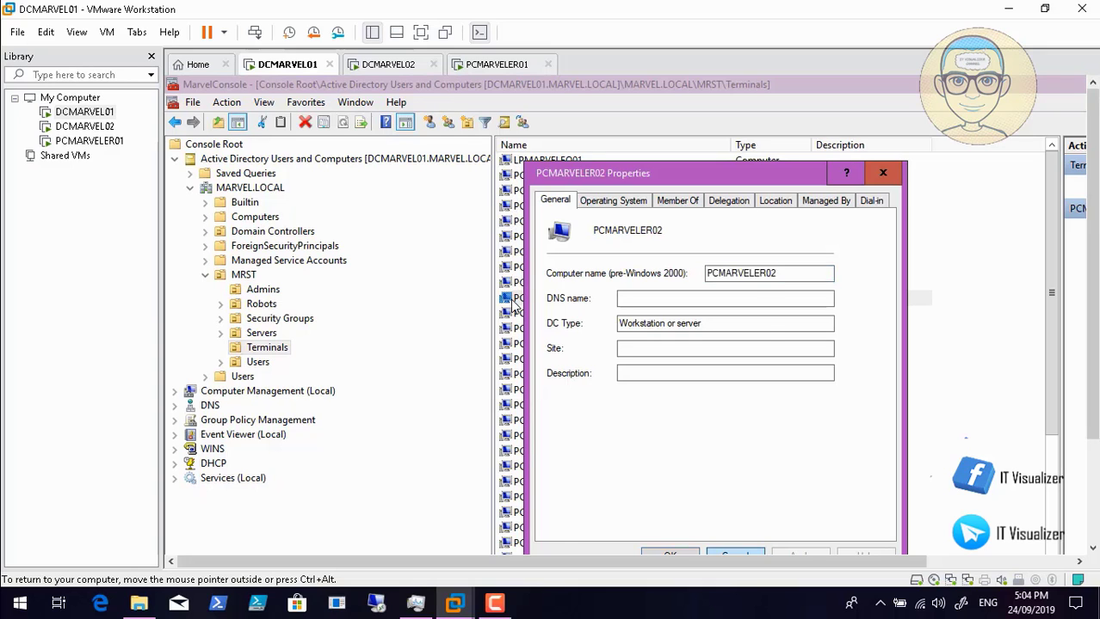
{"action": "key", "text": "Up"}
{"action": "key", "text": "Return"}
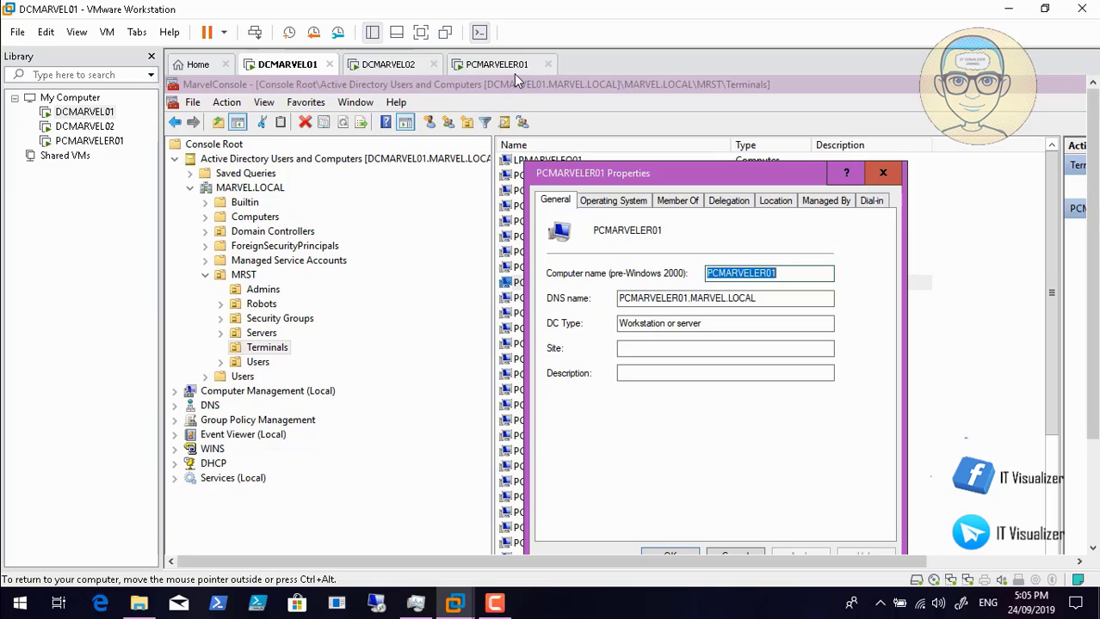
{"action": "key", "text": "Escape"}
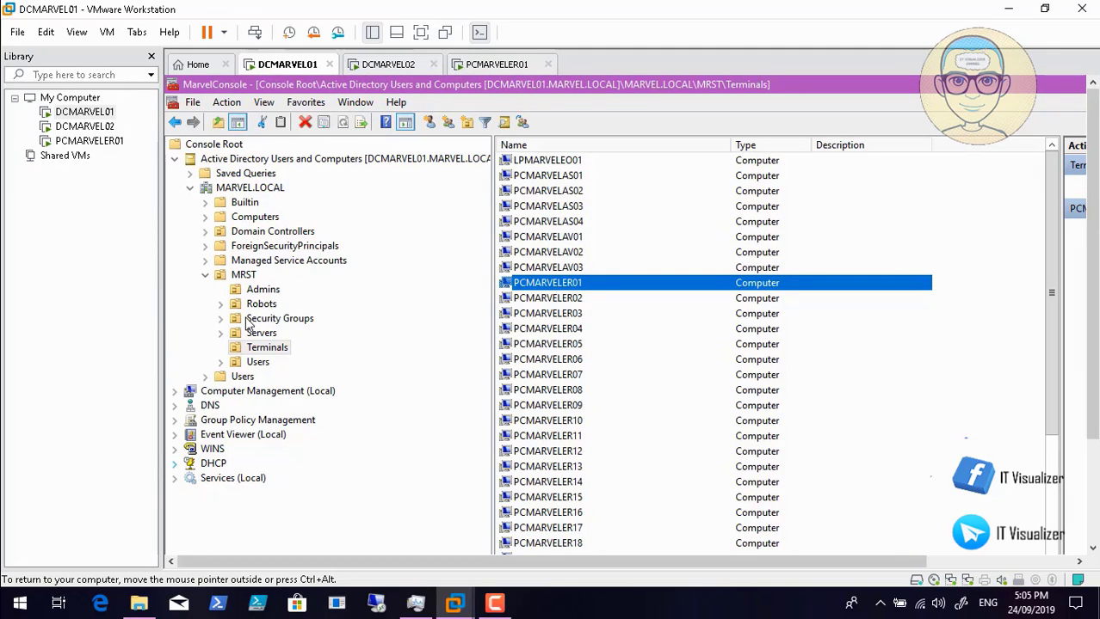
- Confirm the DHCP lease of 192.168.1.140 to PCMARVELER01.MARVEL.LOCAL, then switch to PCMARVELER01
{"action": "left_click", "coordinate": [175, 464]}
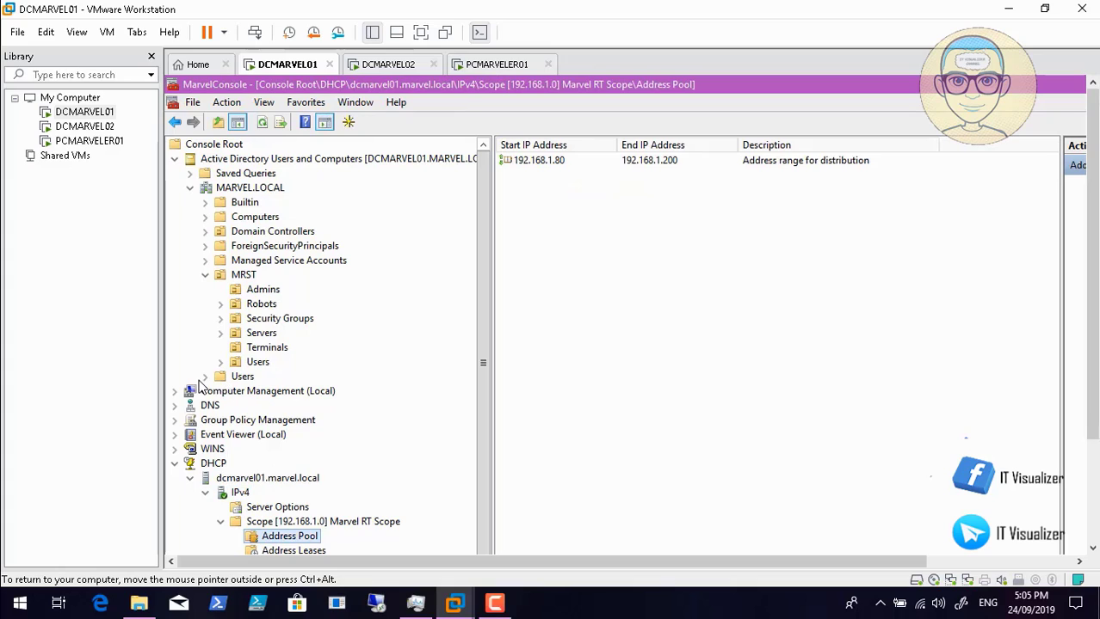
{"action": "key", "text": "Down"}
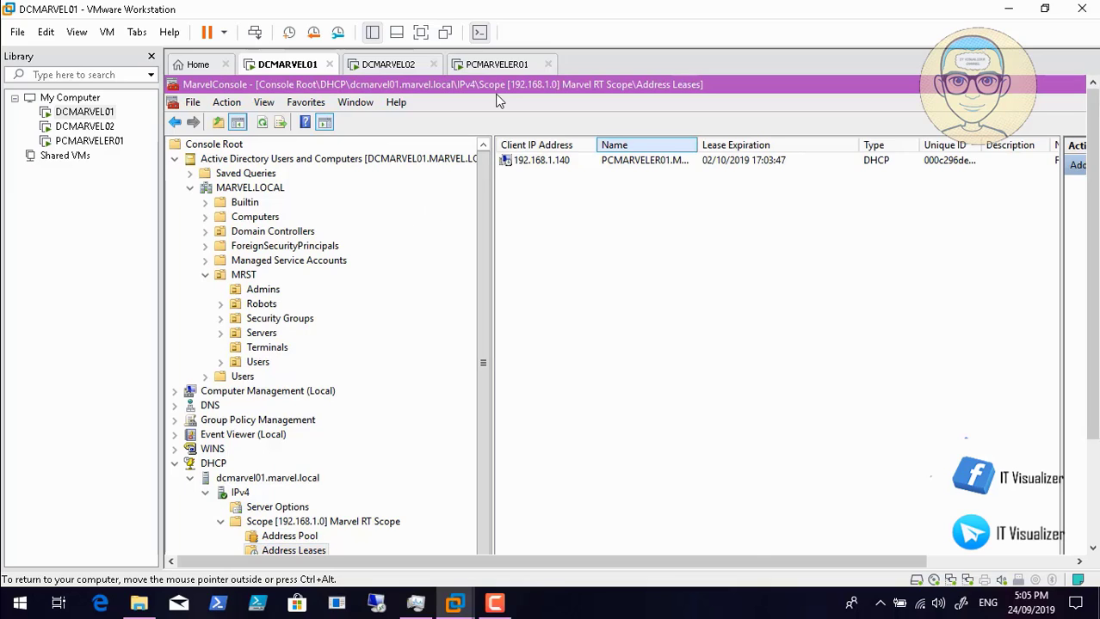
{"action": "left_click_drag", "start_coordinate": [699, 145], "coordinate": [757, 146]}
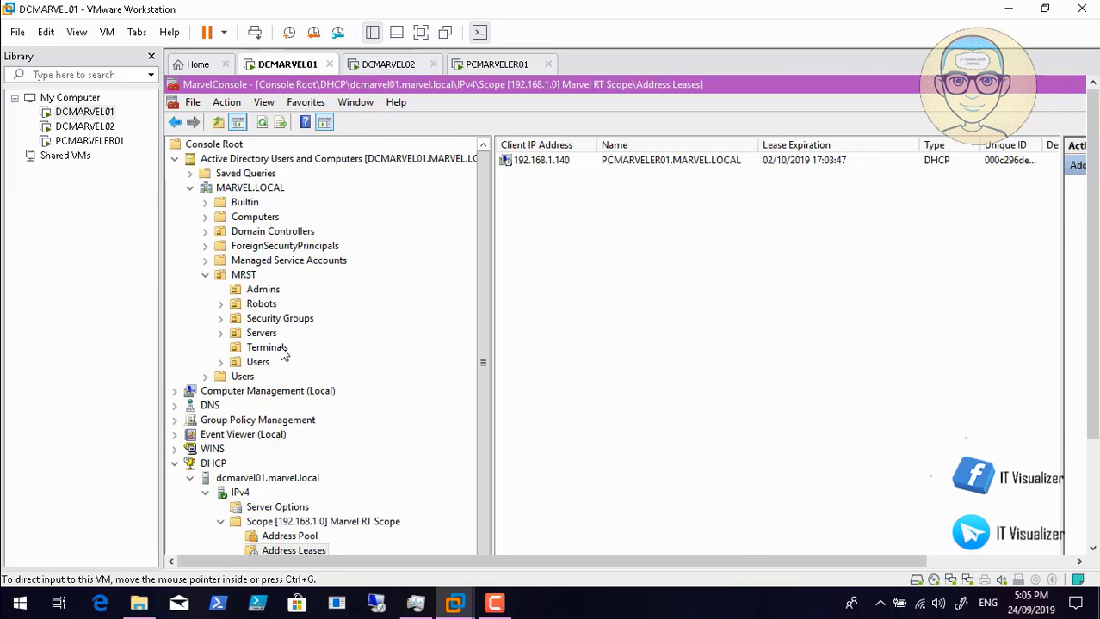
{"action": "left_click", "coordinate": [488, 66]}
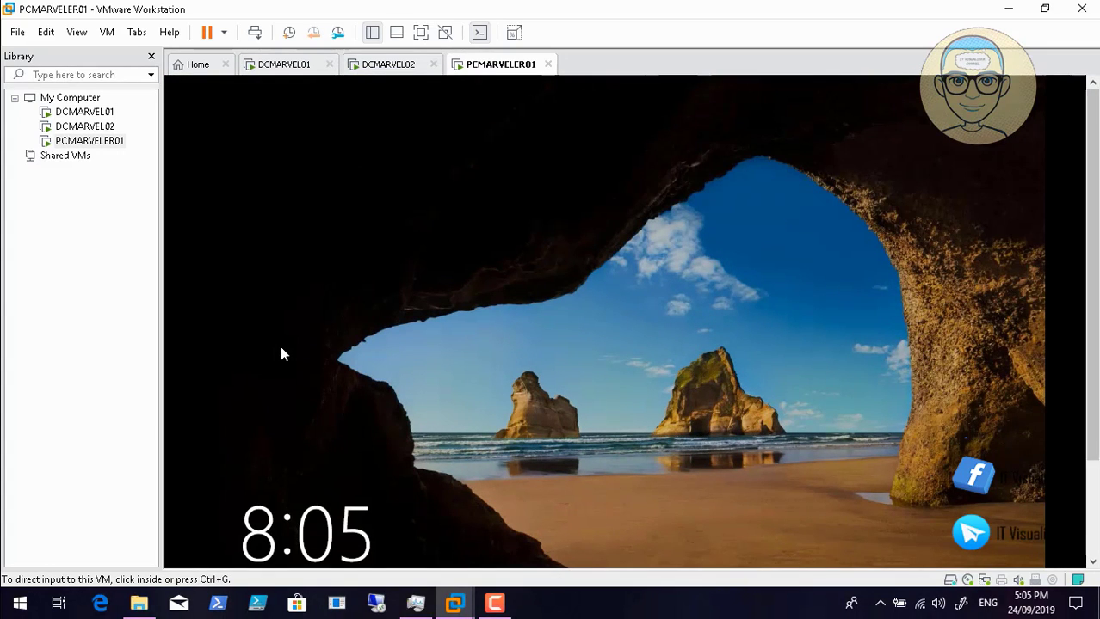
- Send Ctrl+Alt+Del to PCMARVELER01 and accept the Marvel Studios legal notice
{"action": "scroll", "coordinate": [280, 353], "scroll_direction": "down", "scroll_amount": 3}
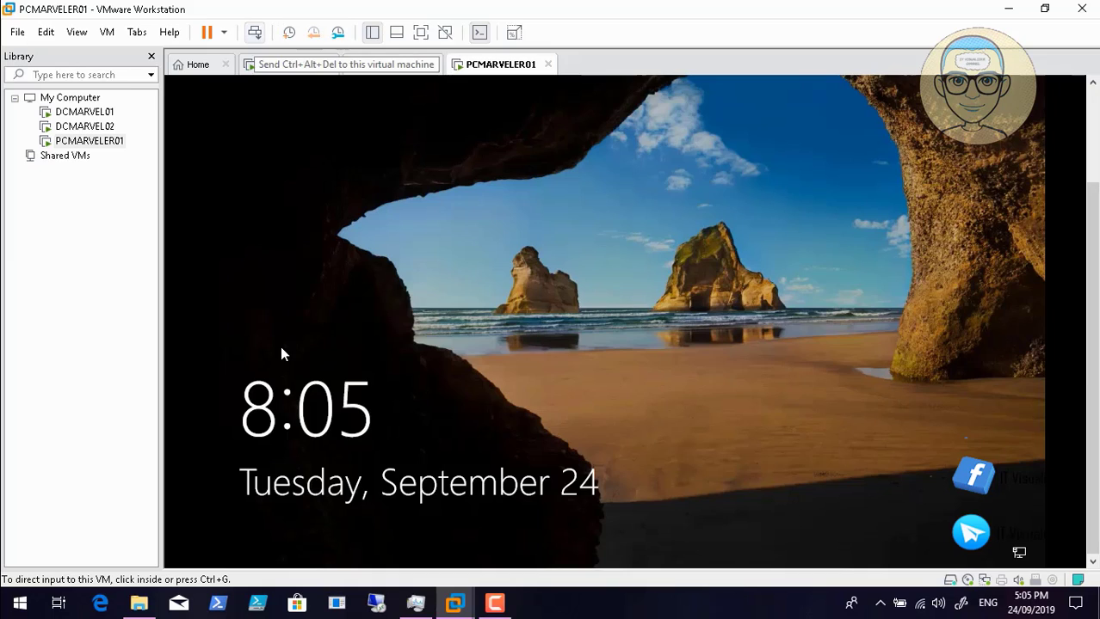
{"action": "left_click", "coordinate": [255, 32]}
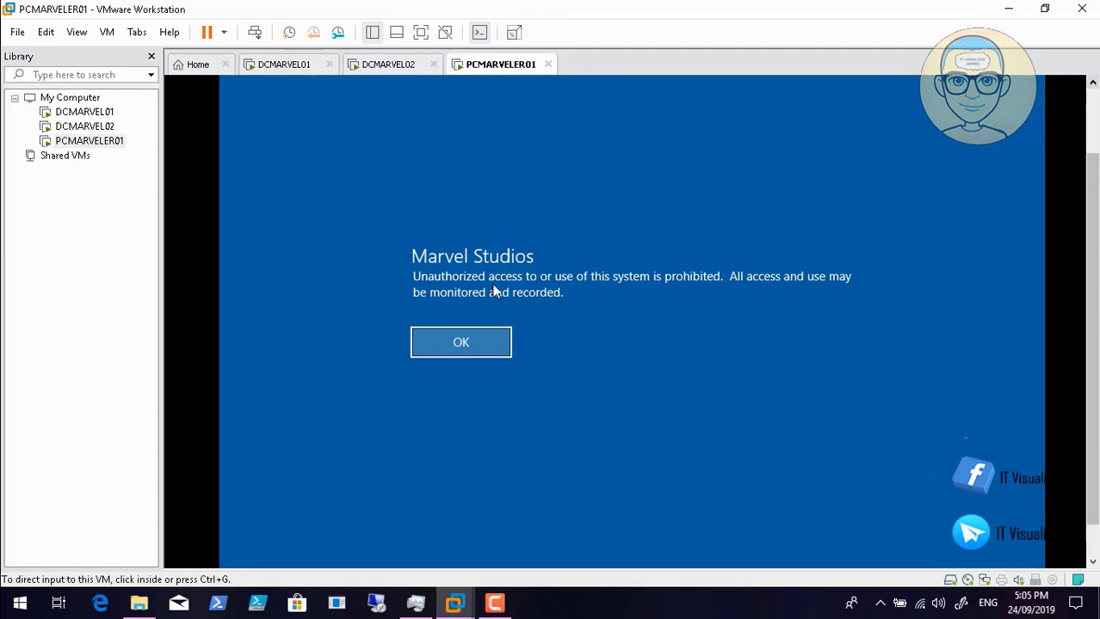
{"action": "key", "text": "F10"}
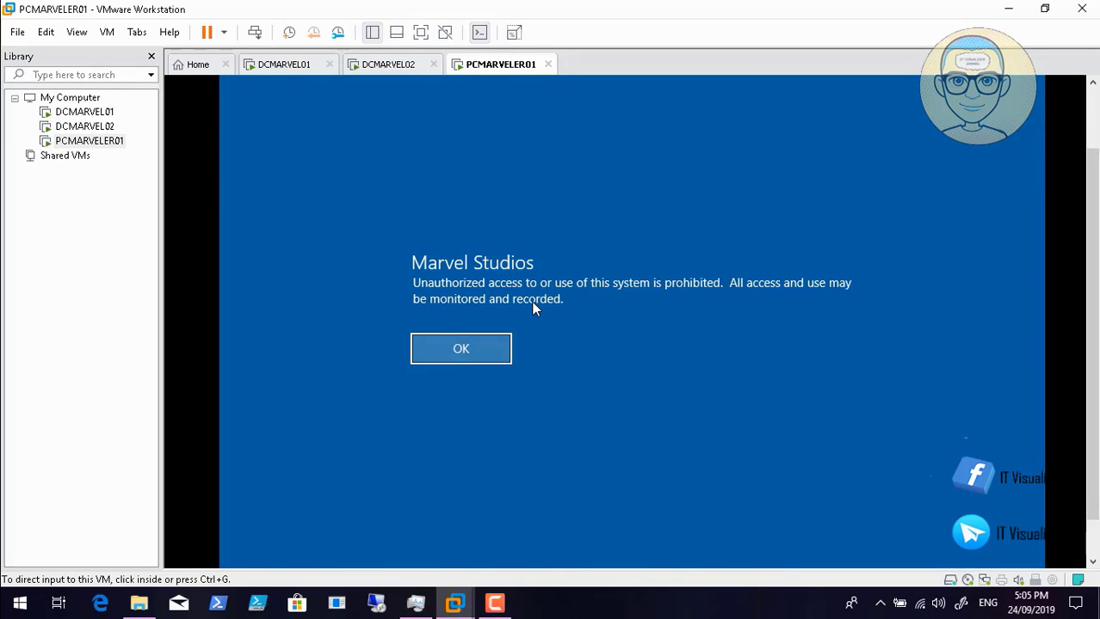
{"action": "left_click", "coordinate": [533, 307]}
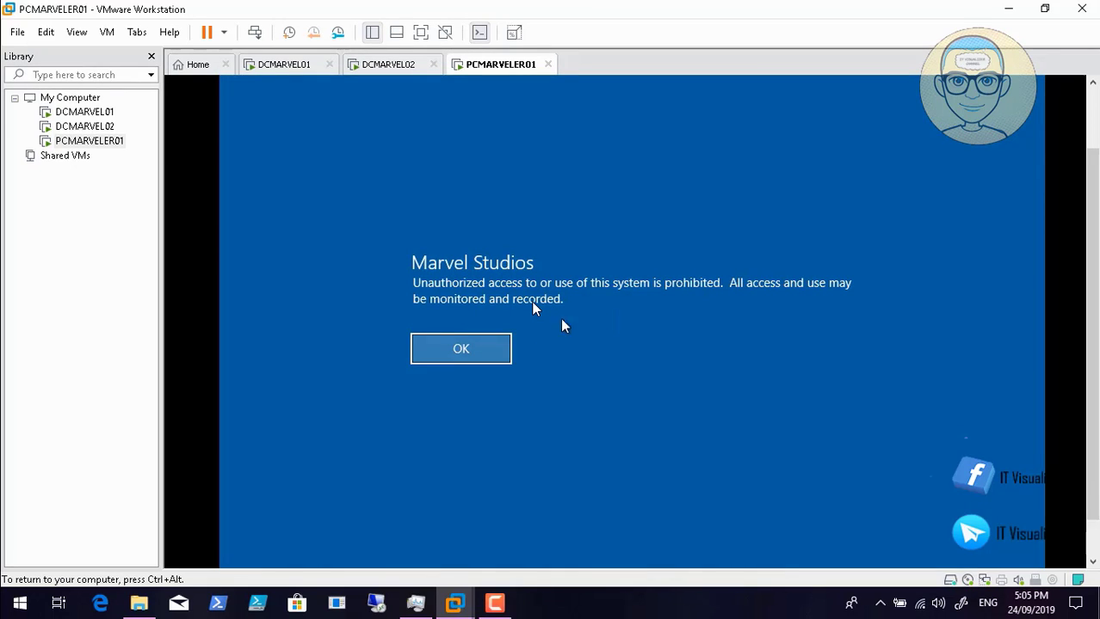
{"action": "left_click", "coordinate": [495, 346]}
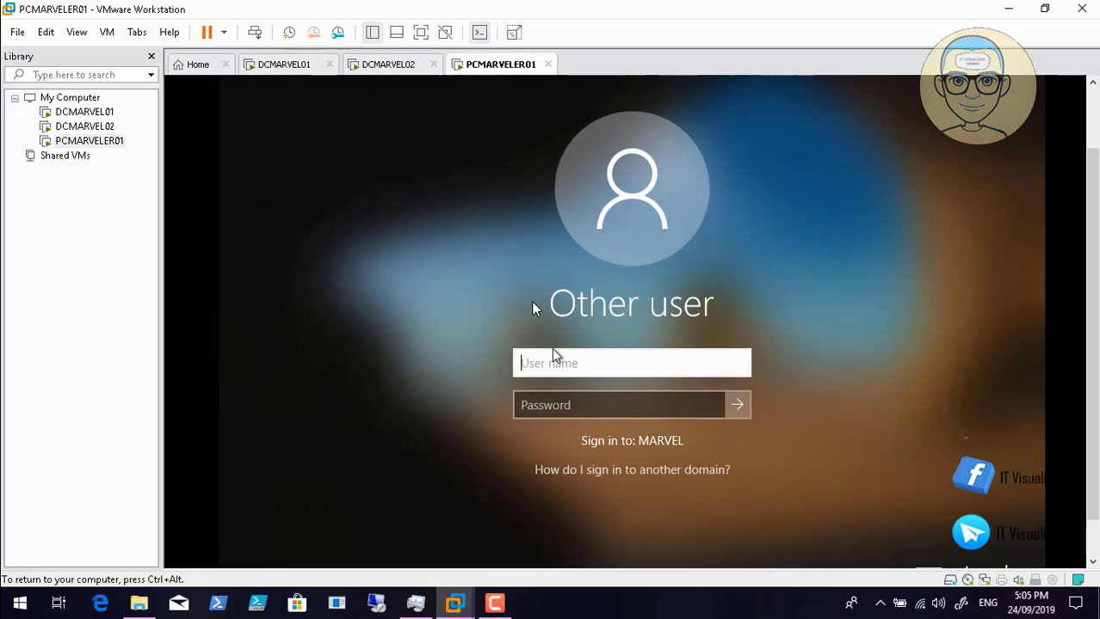
- Sign in to PCMARVELER01 with the MARVEL domain user's name and password
{"action": "type", "text": "vision"}
{"action": "left_click", "coordinate": [556, 404]}
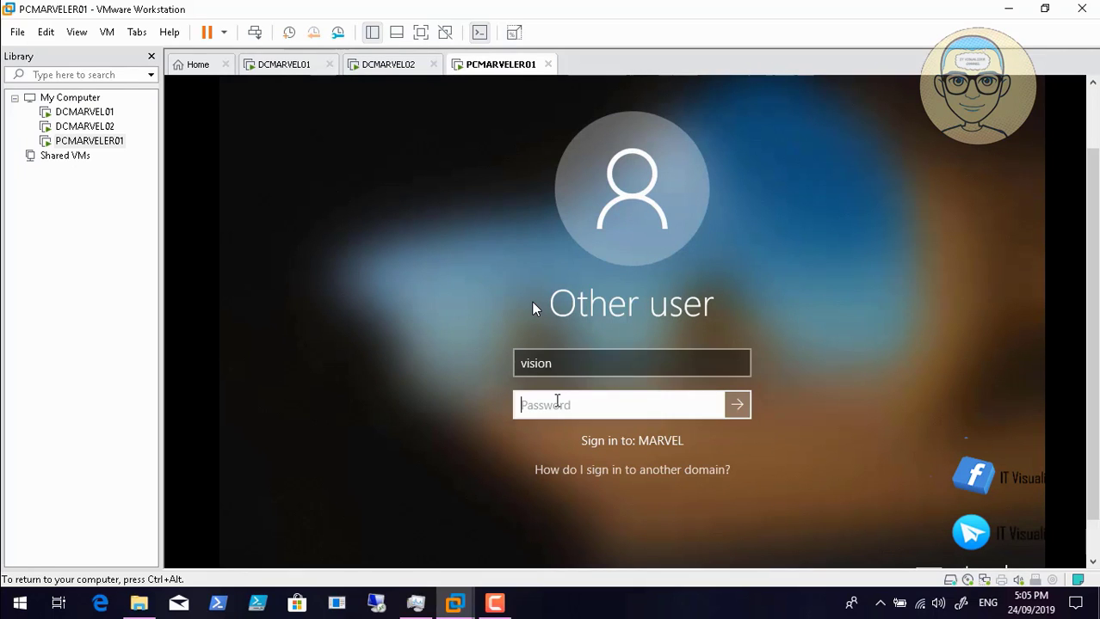
{"action": "type", "text": "**********"}
{"action": "key", "text": "Return"}
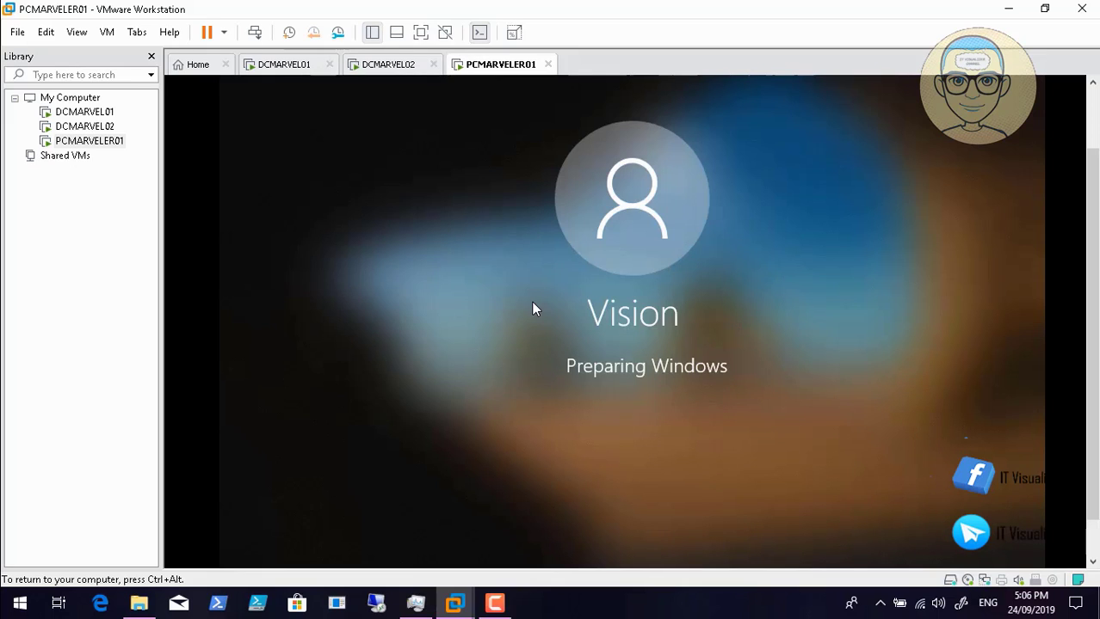
{"action": "key", "text": "ctrl+alt"}
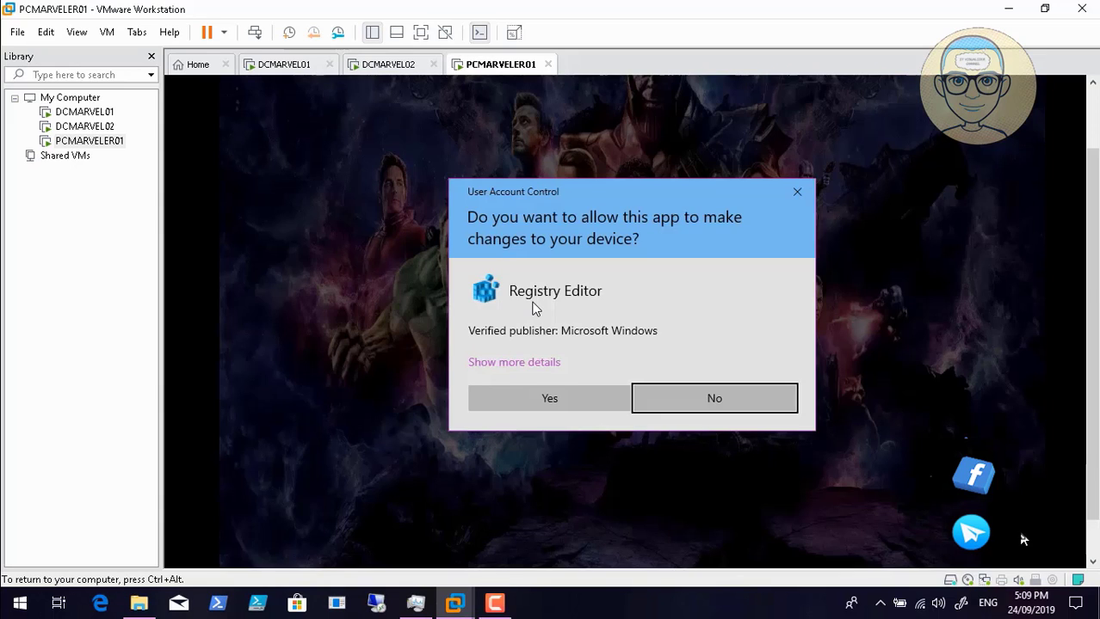
- Approve each Registry Editor UAC prompt and dismiss the missing idlelogoff.exe error
{"action": "left_click", "coordinate": [519, 401]}
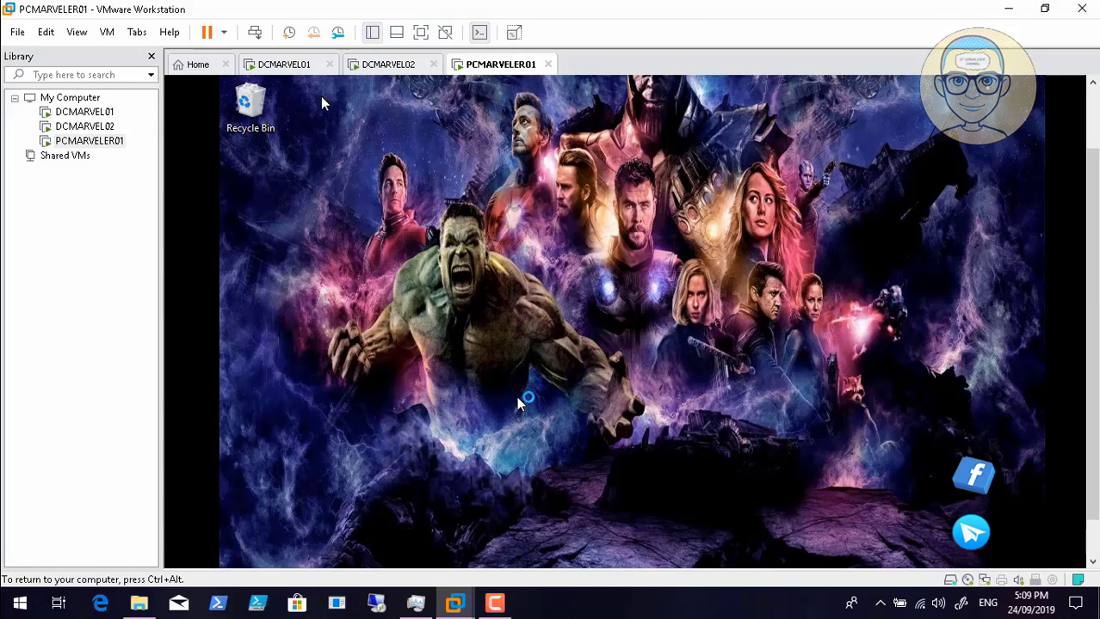
{"action": "key", "text": "ctrl+alt"}
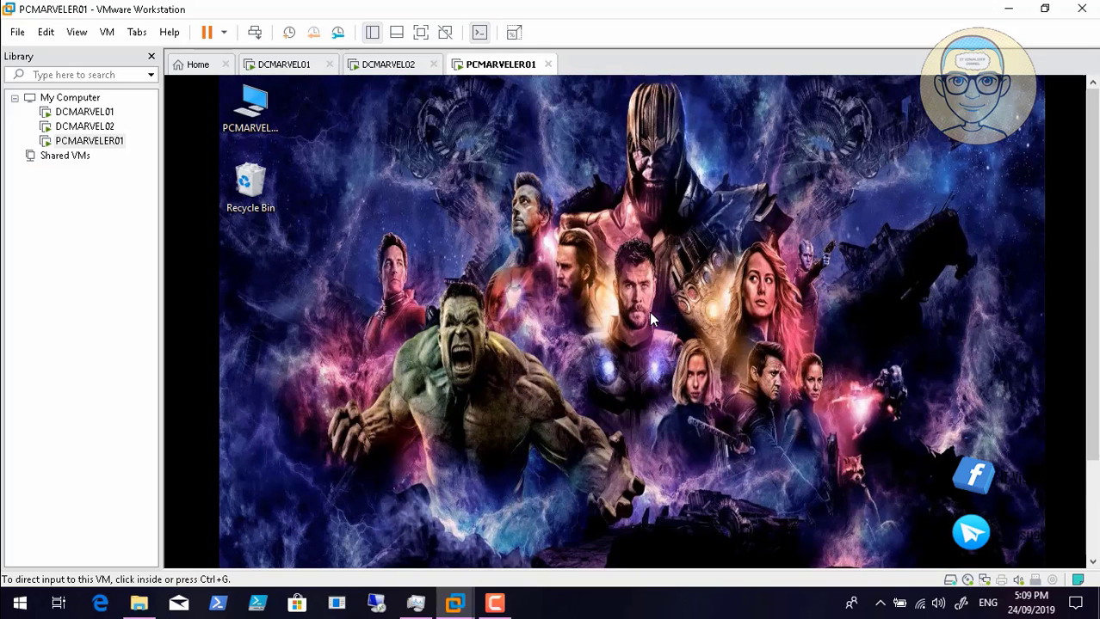
{"action": "left_click", "coordinate": [649, 317]}
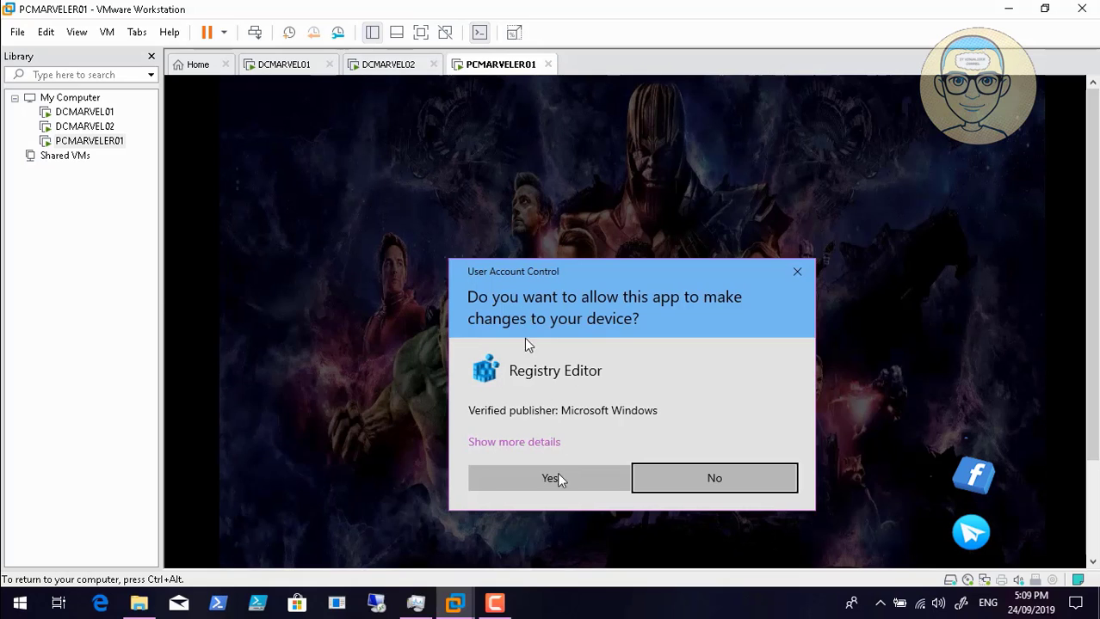
{"action": "left_click", "coordinate": [555, 479]}
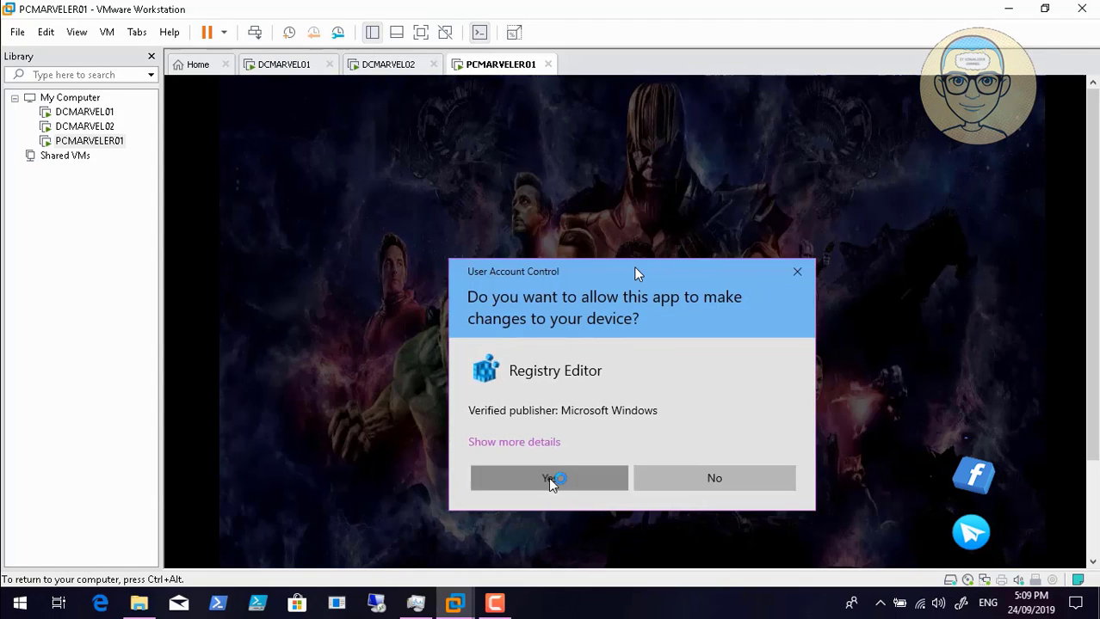
{"action": "left_click", "coordinate": [551, 480]}
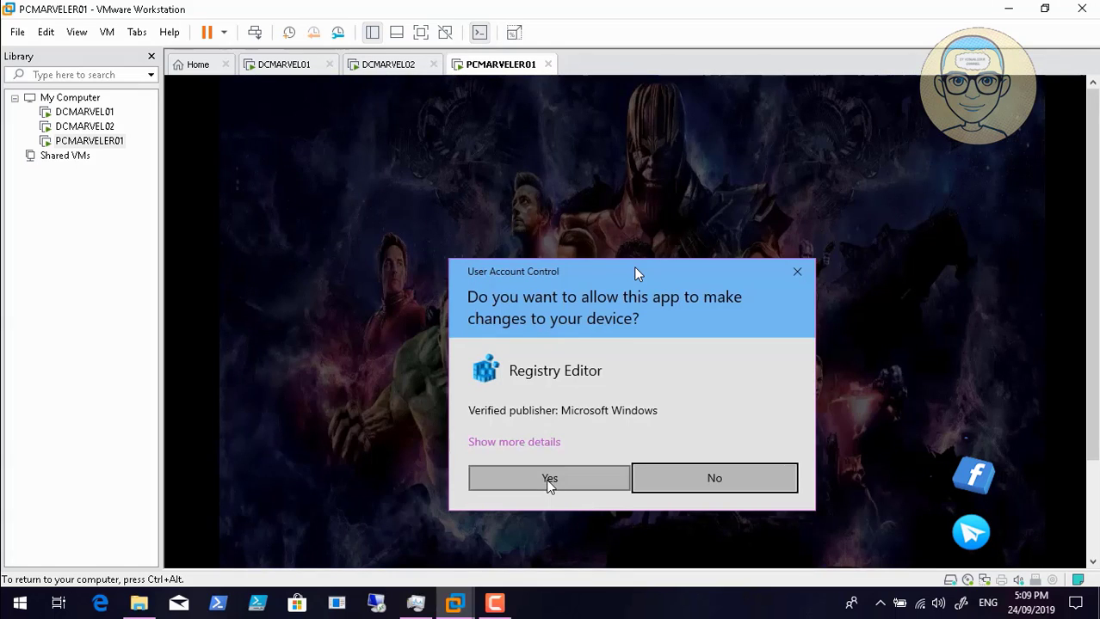
{"action": "left_click", "coordinate": [549, 480]}
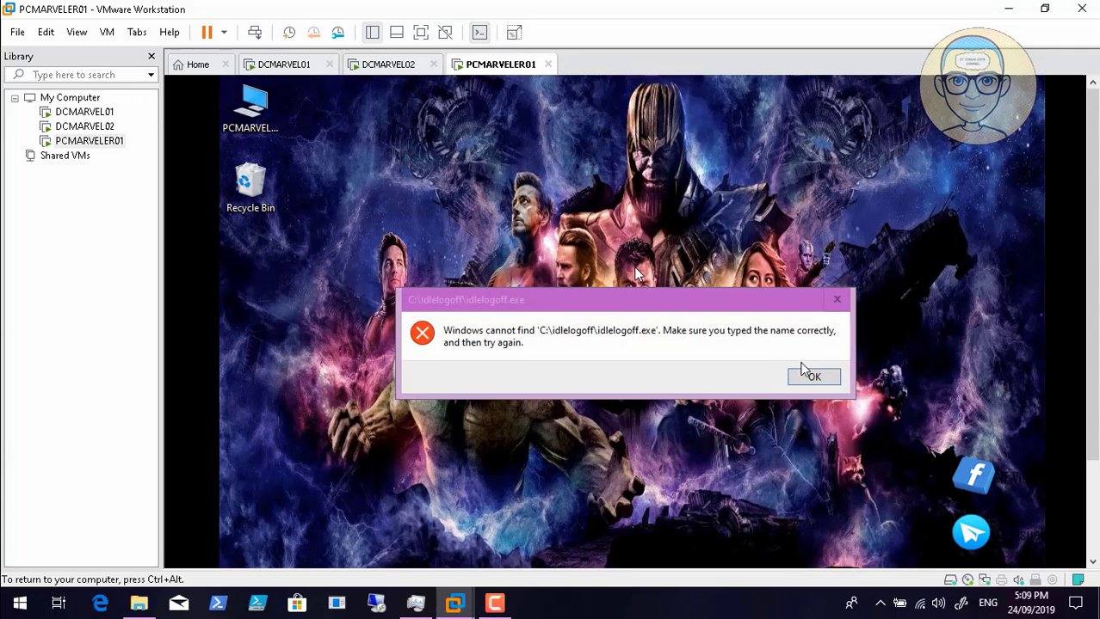
{"action": "left_click", "coordinate": [810, 373]}
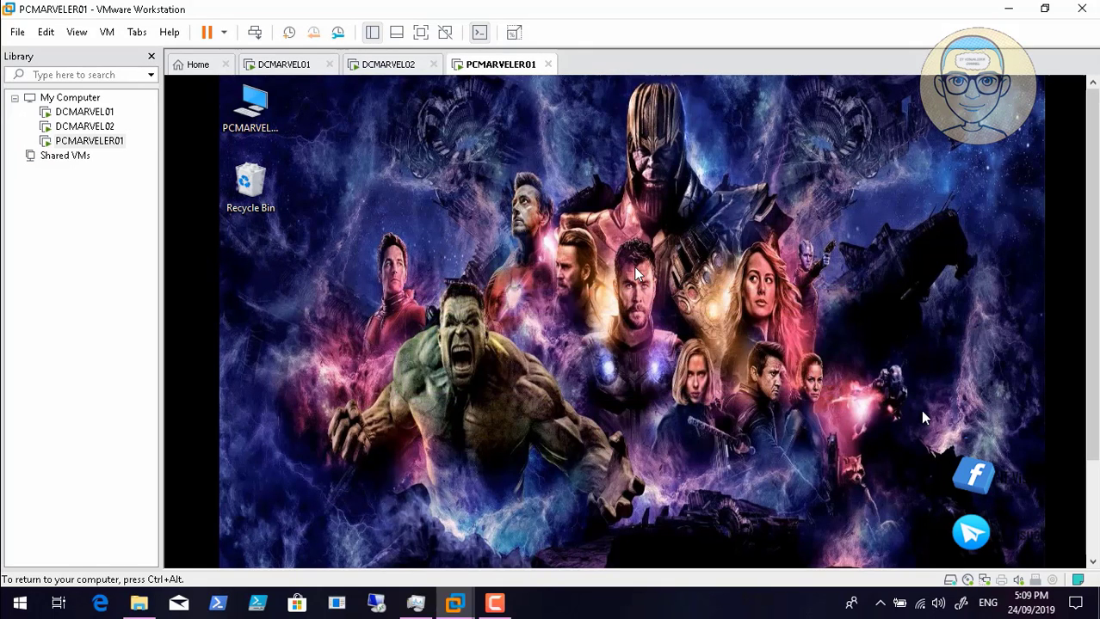
{"action": "key", "text": "ctrl+alt"}
{"action": "left_click", "coordinate": [1092, 562]}
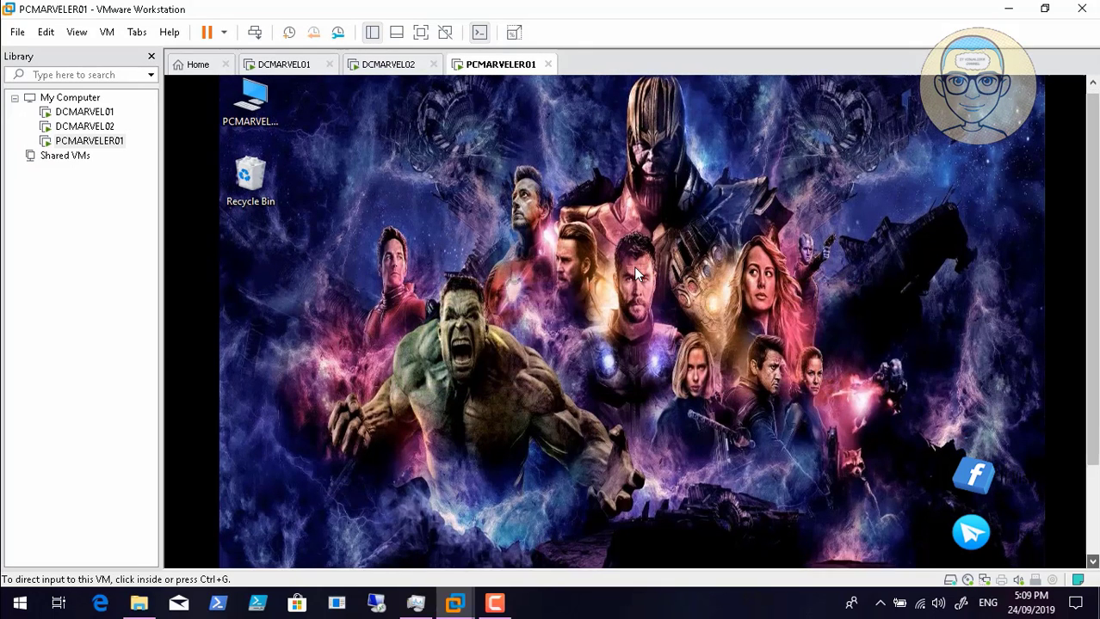
{"action": "scroll", "coordinate": [635, 273], "scroll_direction": "down", "scroll_amount": 2}
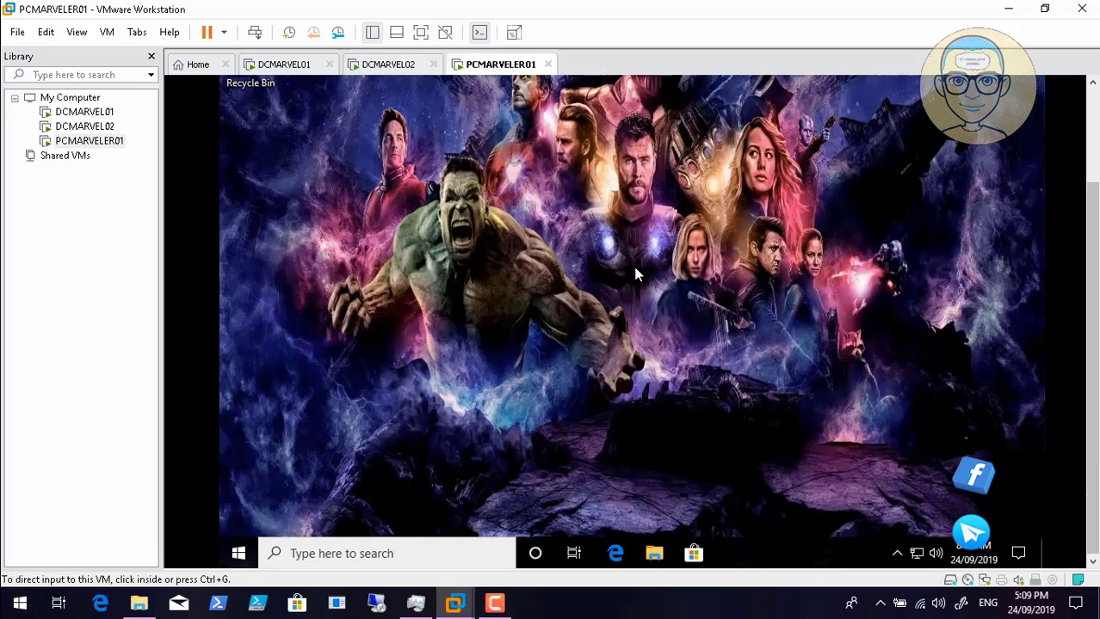
{"action": "left_click", "coordinate": [635, 273]}
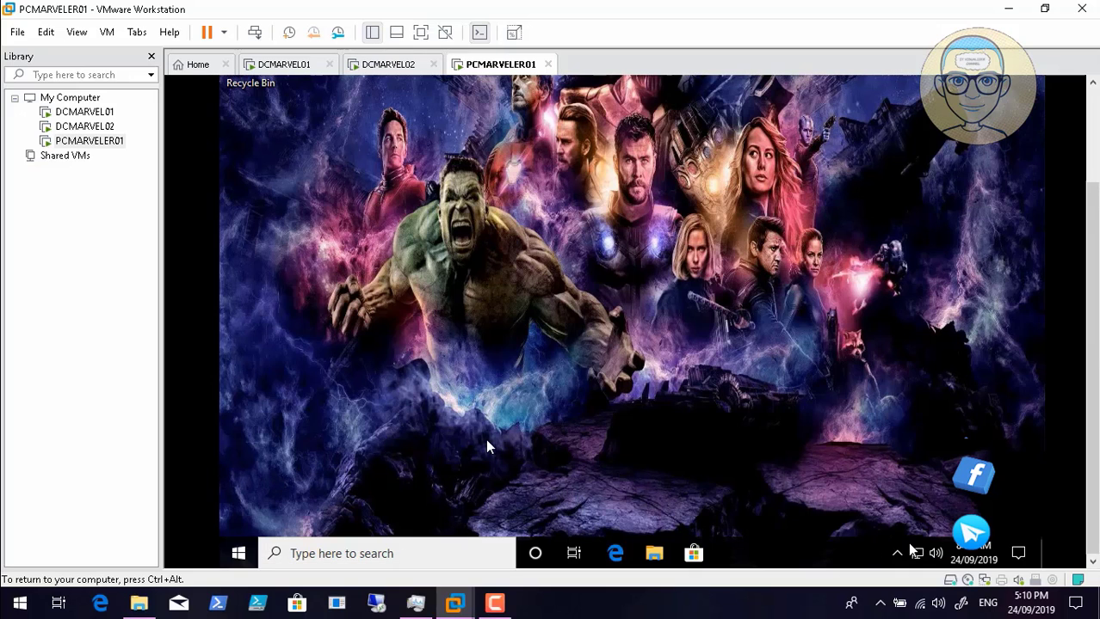
{"action": "left_click_drag", "start_coordinate": [1092, 211], "coordinate": [1092, 118]}
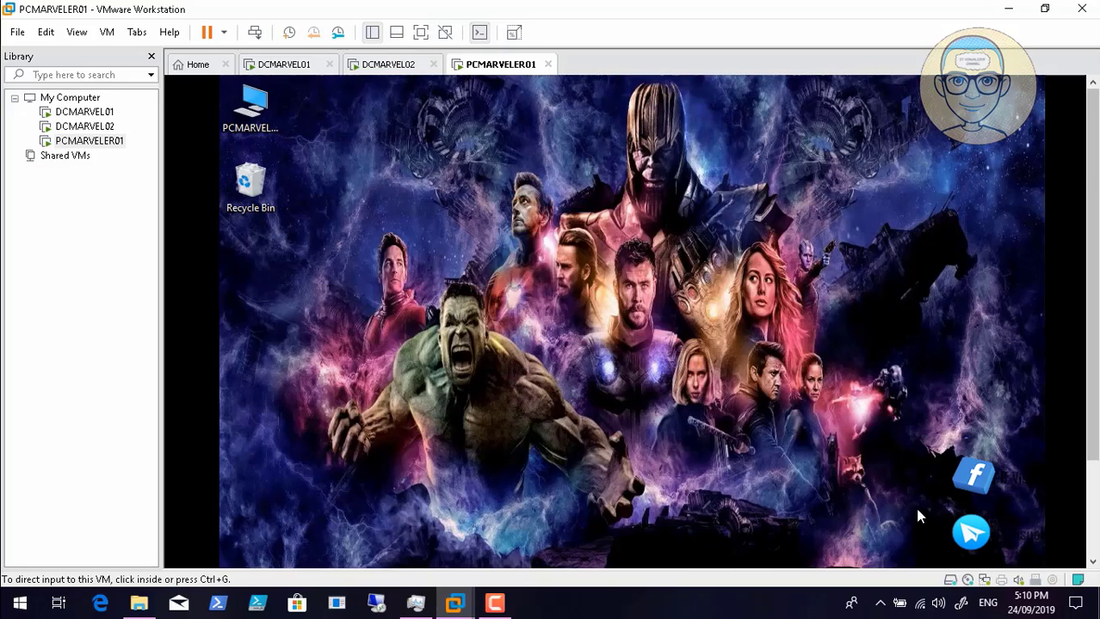
{"action": "left_click", "coordinate": [918, 515]}
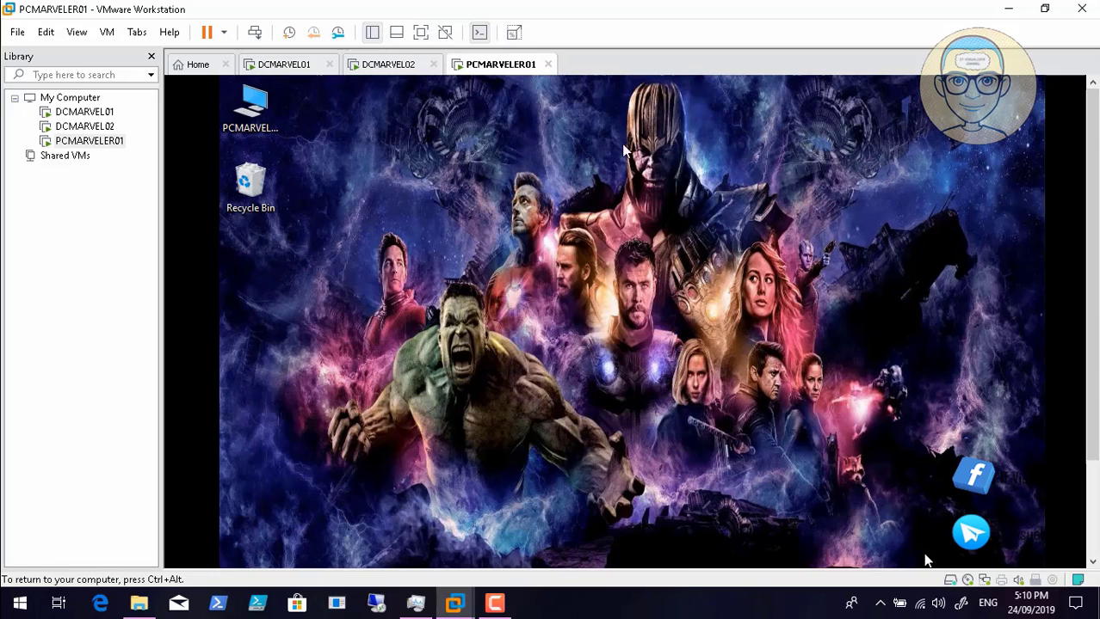
{"action": "left_click", "coordinate": [257, 100]}
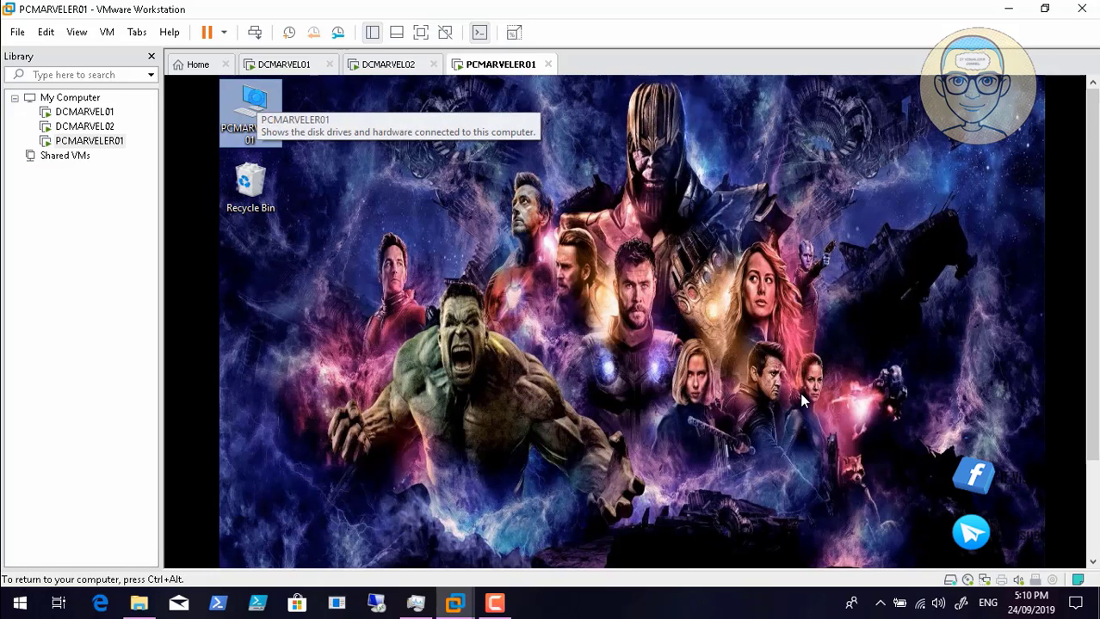
- Review This PC's local drives C:, D:, E: and mapped drives L:, M:, N:, O:
{"action": "double_click", "coordinate": [270, 118]}
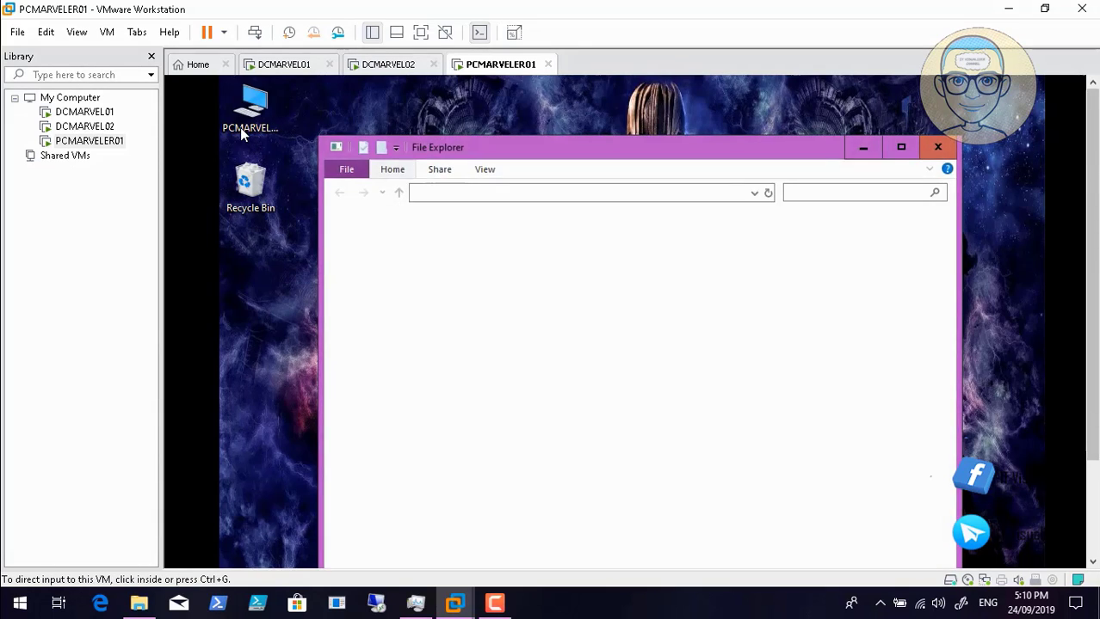
{"action": "scroll", "coordinate": [245, 130], "scroll_direction": "down", "scroll_amount": 3}
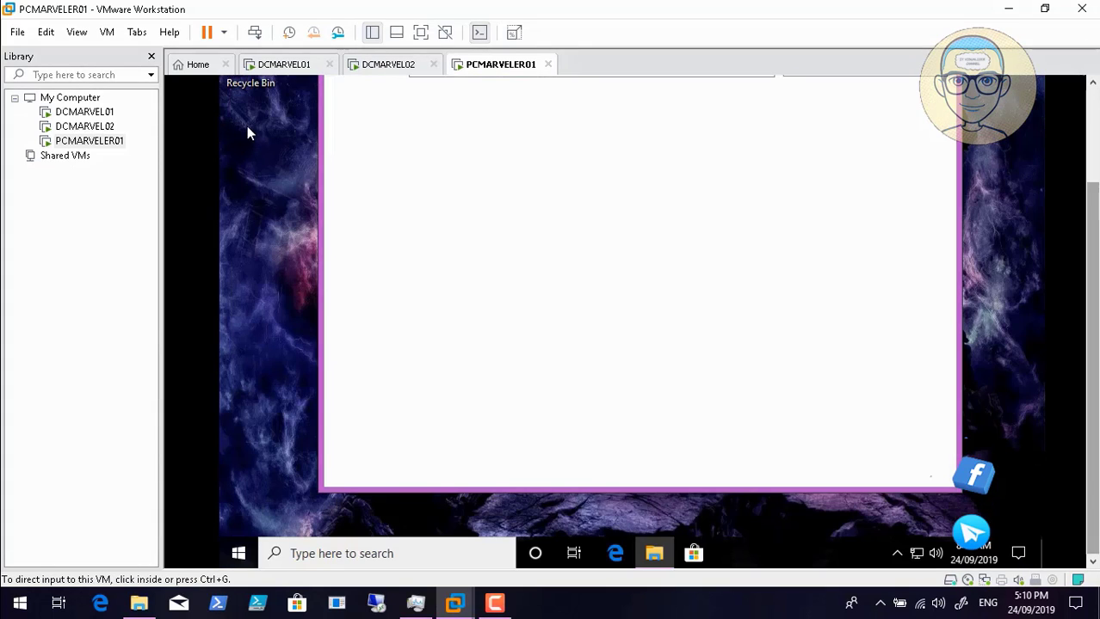
{"action": "left_click", "coordinate": [301, 134]}
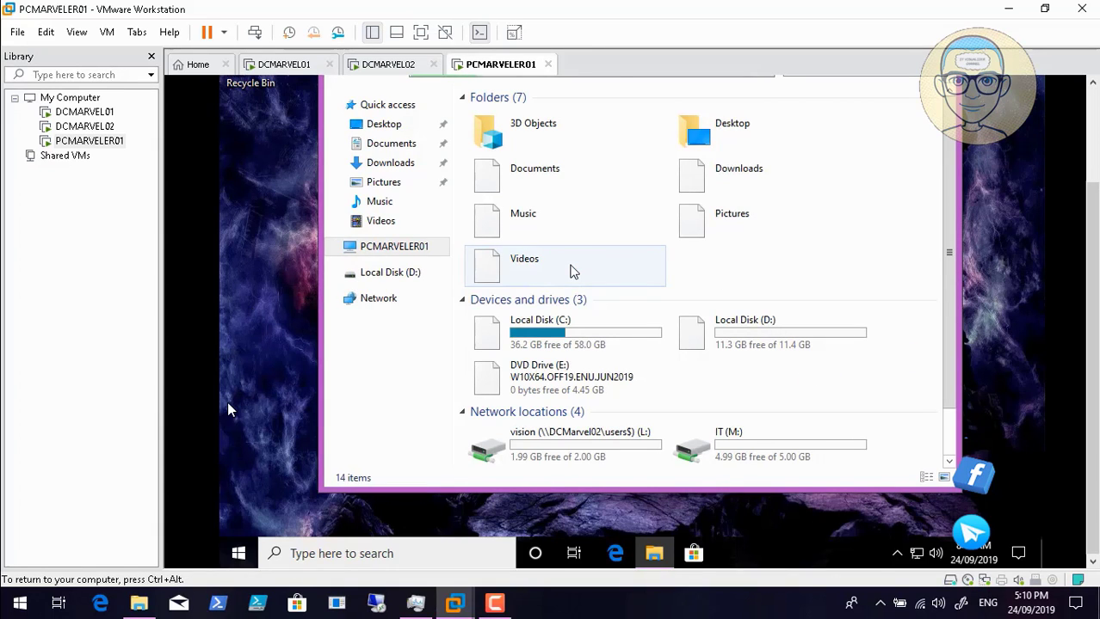
{"action": "mouse_move", "coordinate": [101, 589]}
{"action": "left_click", "coordinate": [39, 585]}
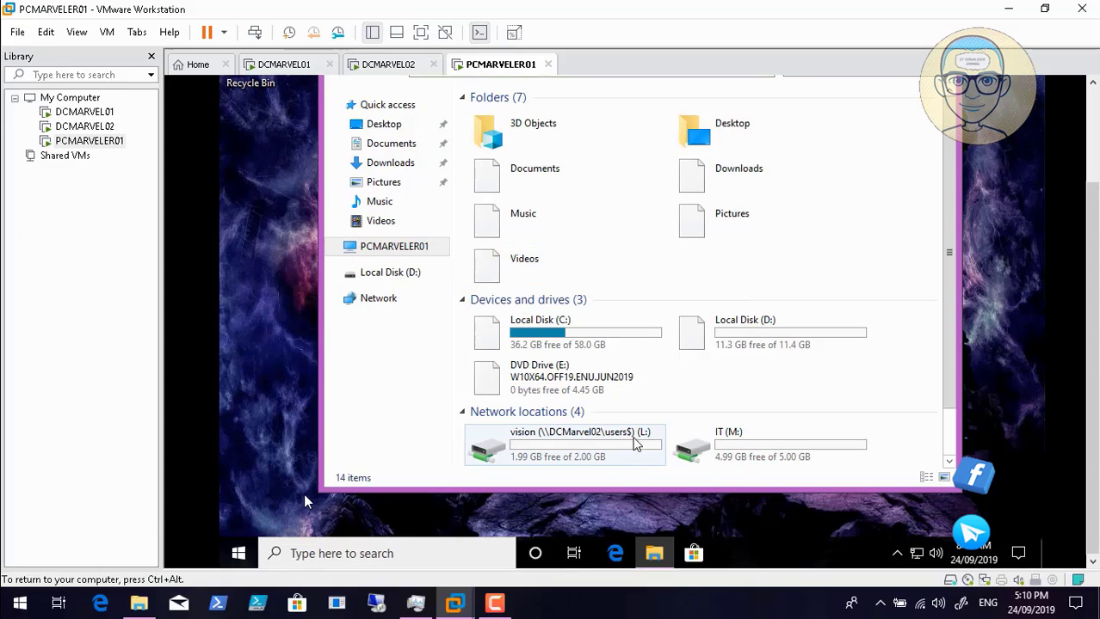
{"action": "left_click", "coordinate": [38, 586]}
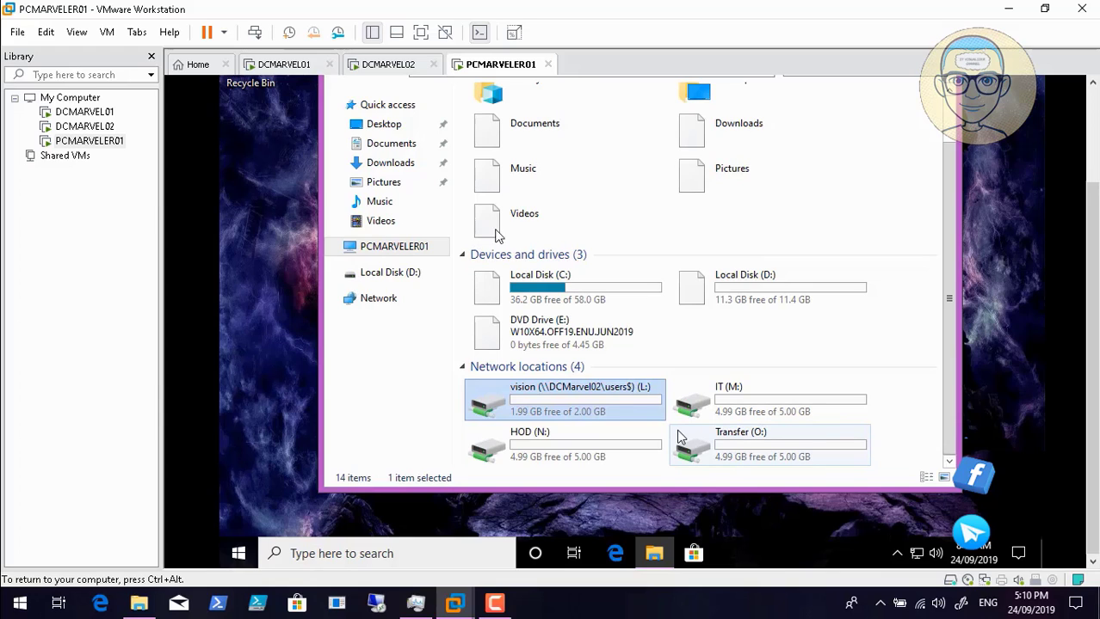
- Return to This PC and briefly view the hidden notification-area icons
{"action": "mouse_move", "coordinate": [85, 566]}
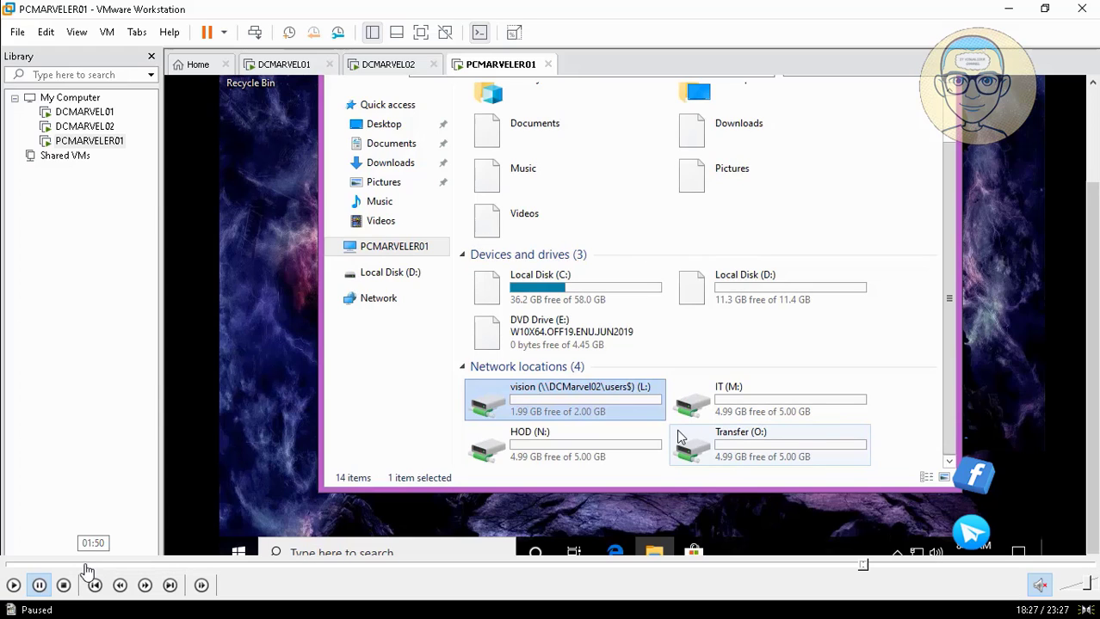
{"action": "left_click", "coordinate": [12, 586]}
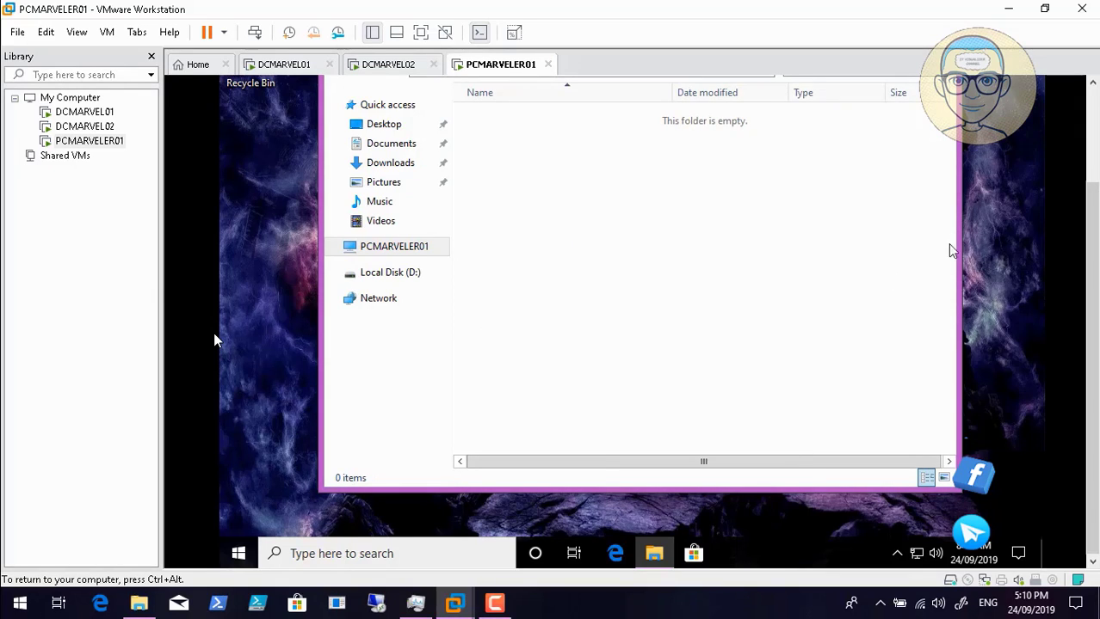
{"action": "left_click_drag", "start_coordinate": [1093, 224], "coordinate": [1093, 125]}
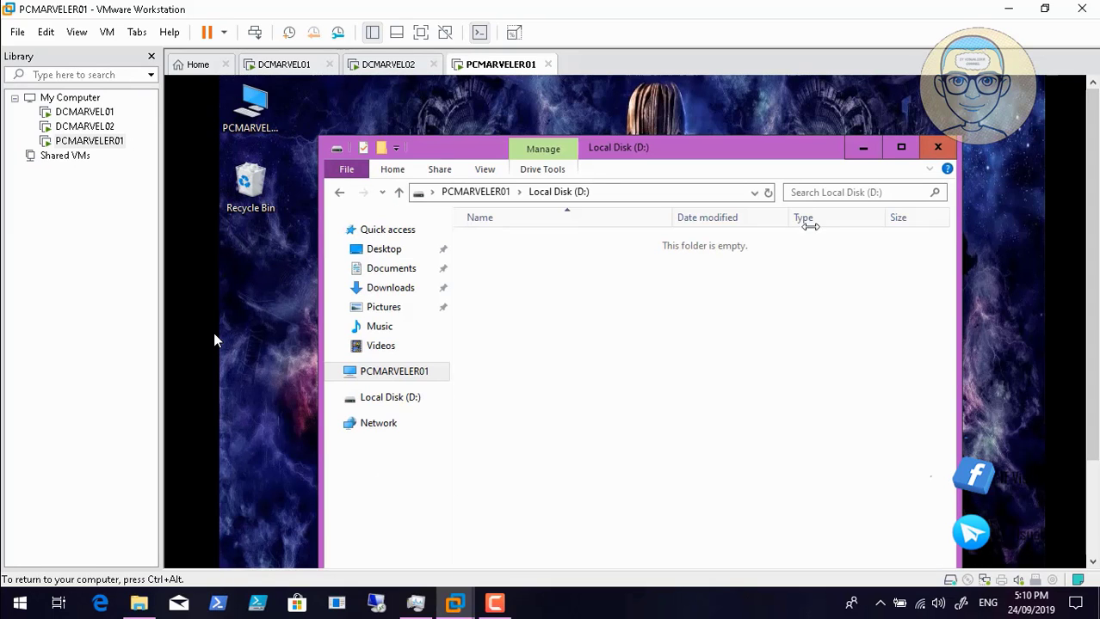
{"action": "left_click", "coordinate": [387, 378]}
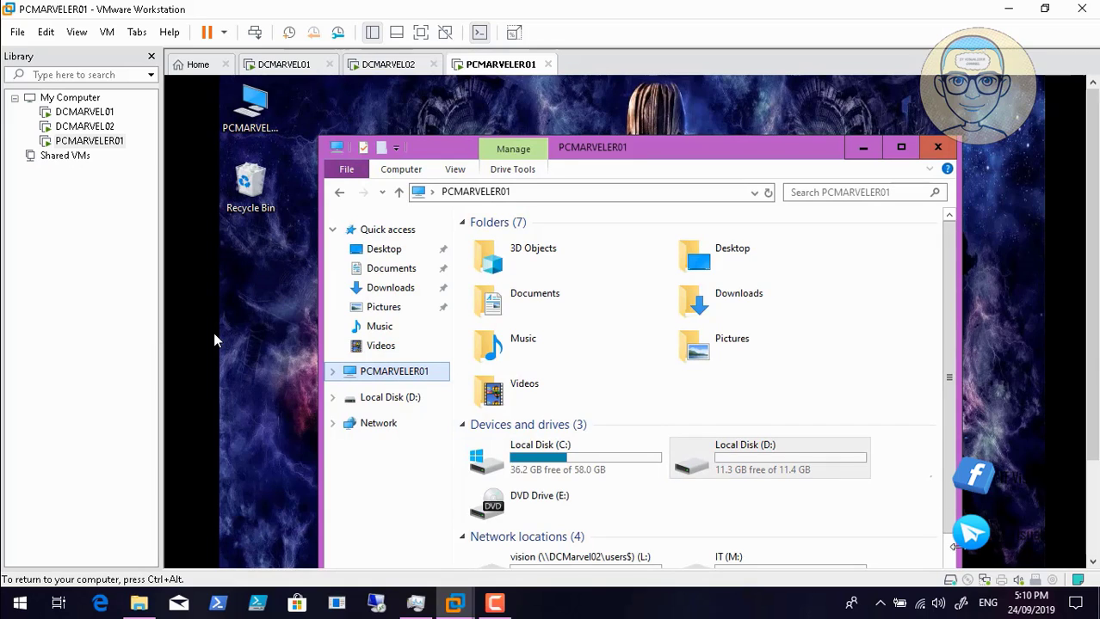
{"action": "left_click", "coordinate": [950, 561]}
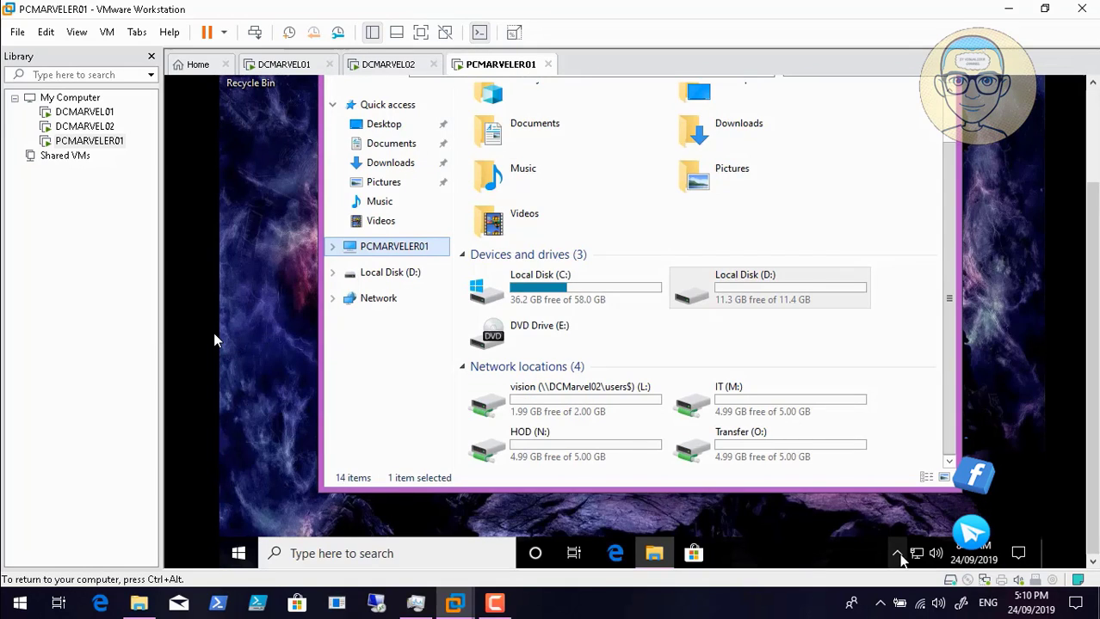
{"action": "left_click", "coordinate": [899, 555]}
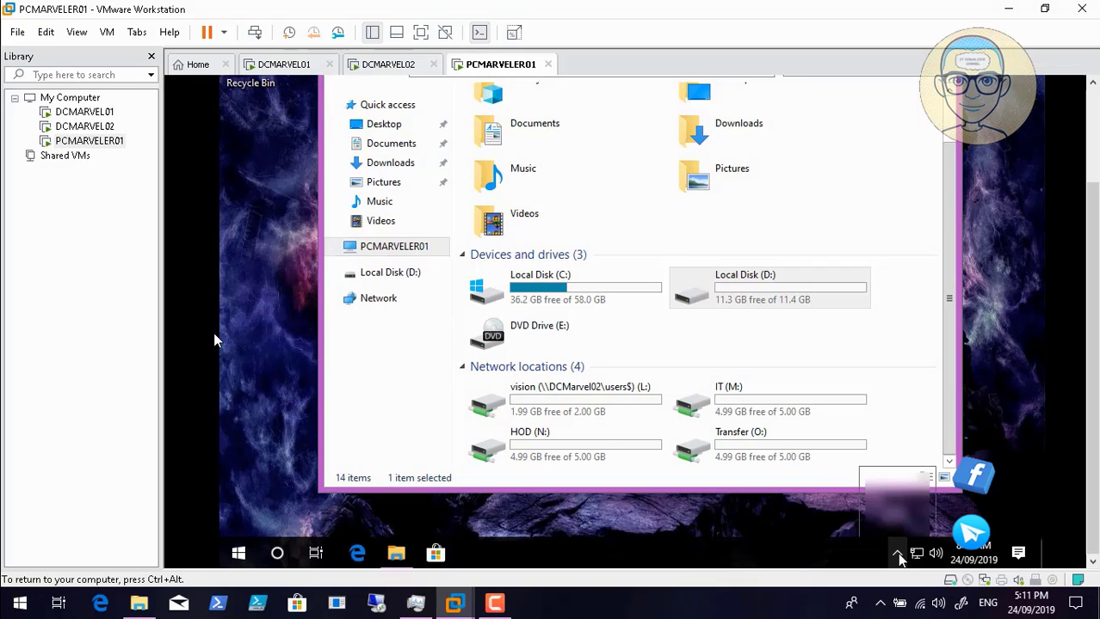
{"action": "left_click", "coordinate": [694, 520]}
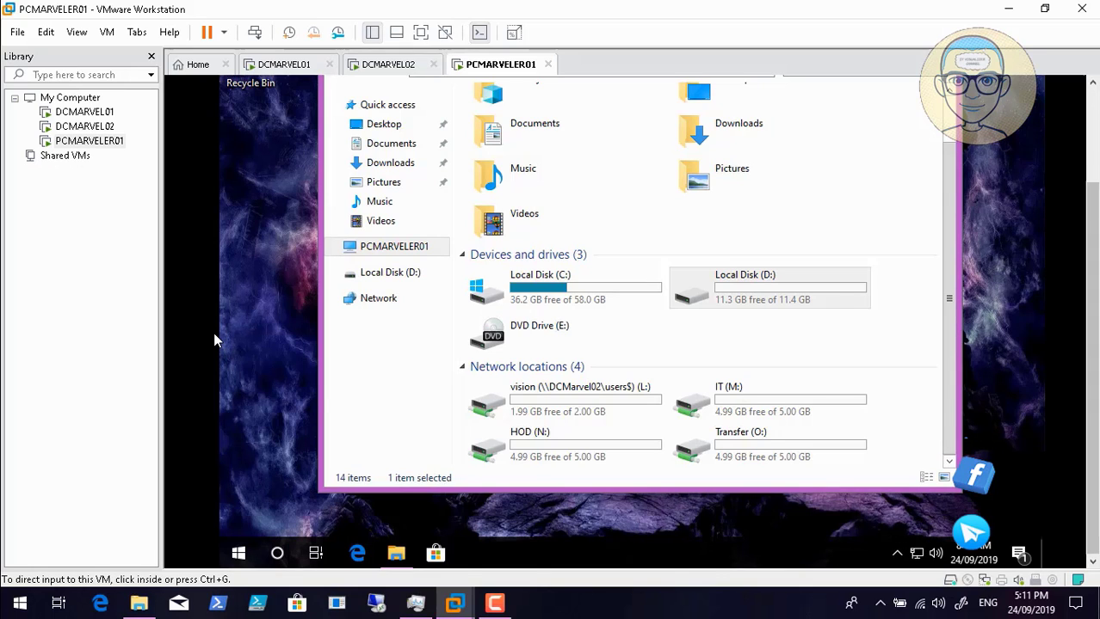
- Browse Local Disk (D:), Documents, Downloads, Pictures, Music, Videos and Desktop, then close Explorer
{"action": "left_click_drag", "start_coordinate": [1092, 297], "coordinate": [1092, 203]}
{"action": "double_click", "coordinate": [717, 417]}
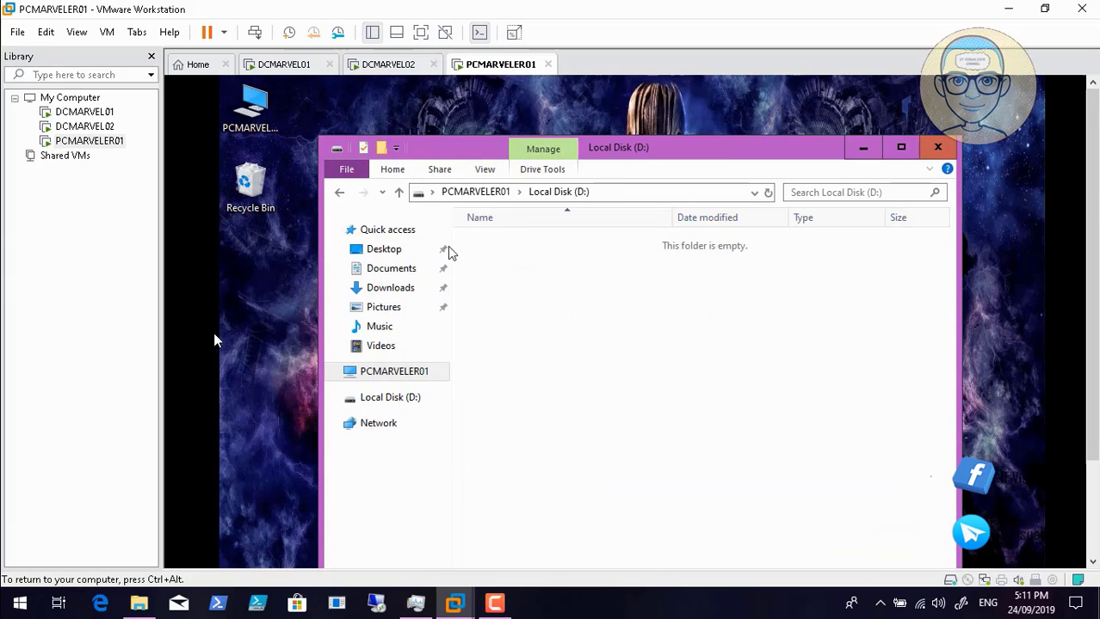
{"action": "left_click", "coordinate": [389, 269]}
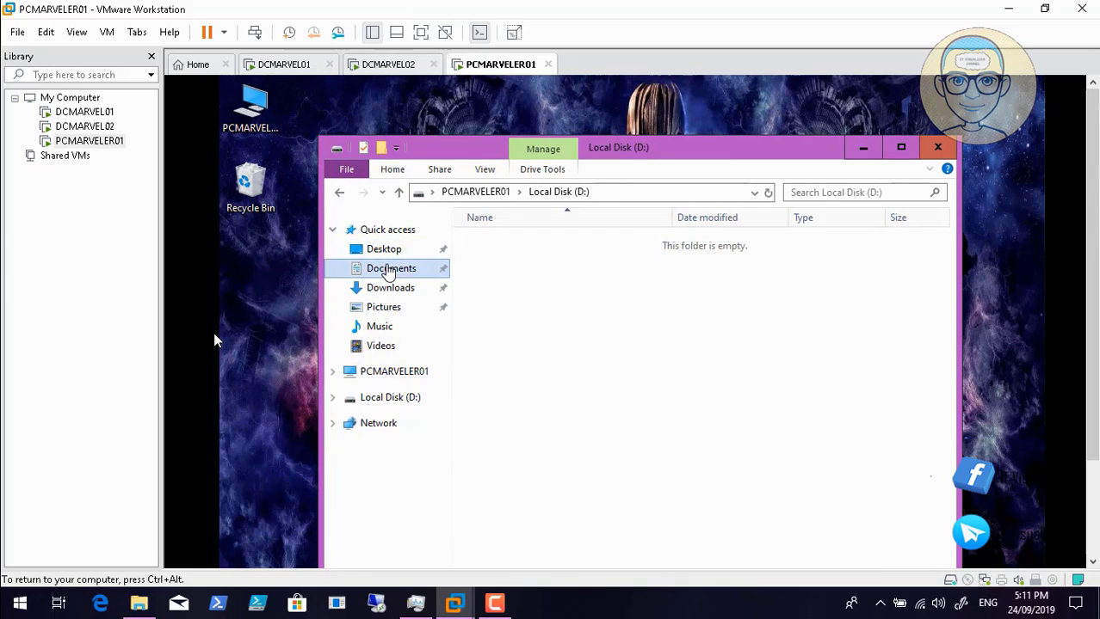
{"action": "left_click", "coordinate": [389, 289]}
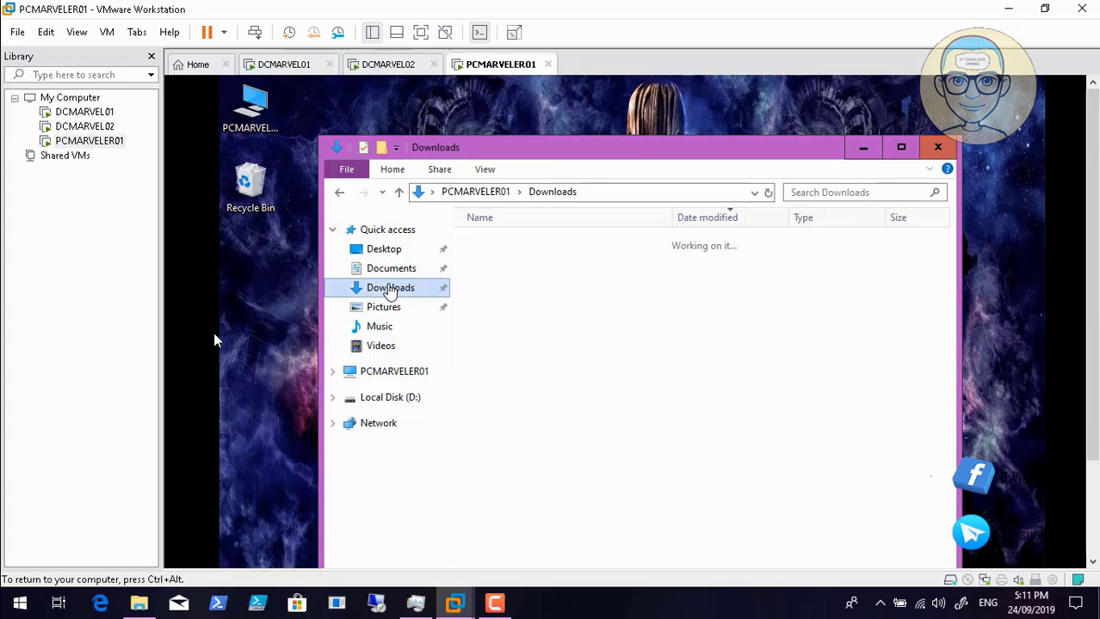
{"action": "left_click", "coordinate": [387, 310]}
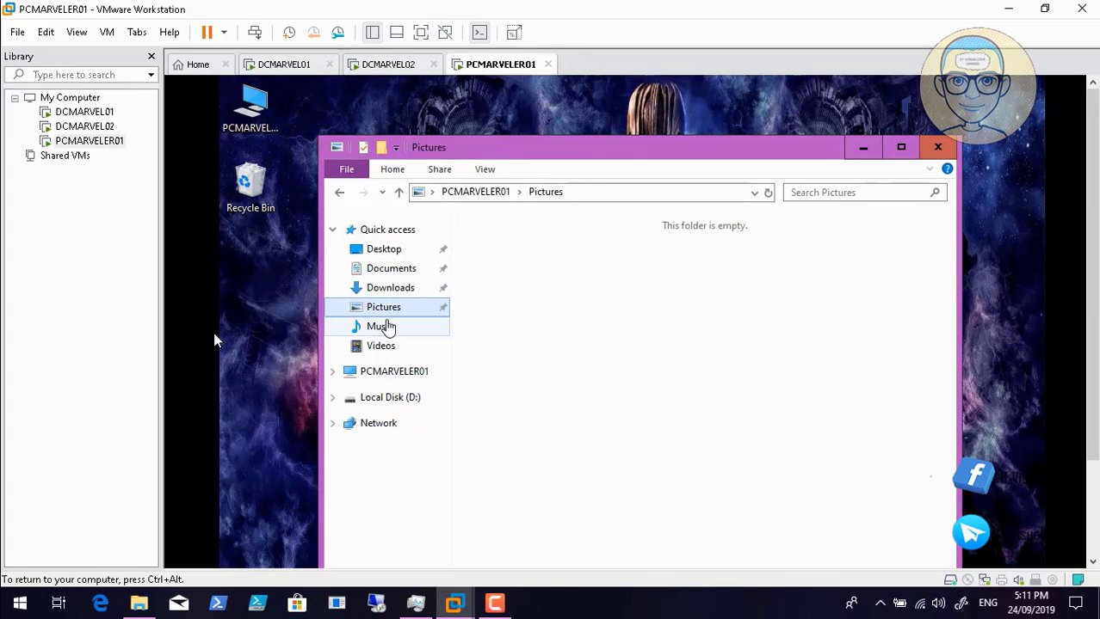
{"action": "left_click", "coordinate": [385, 327]}
{"action": "left_click", "coordinate": [382, 345]}
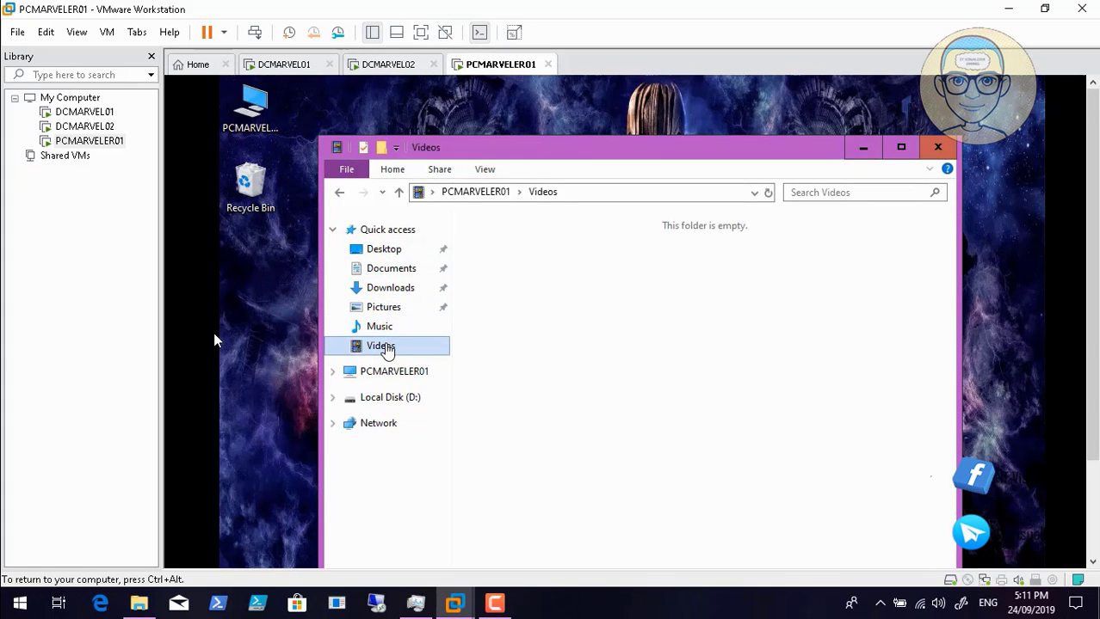
{"action": "left_click", "coordinate": [398, 255]}
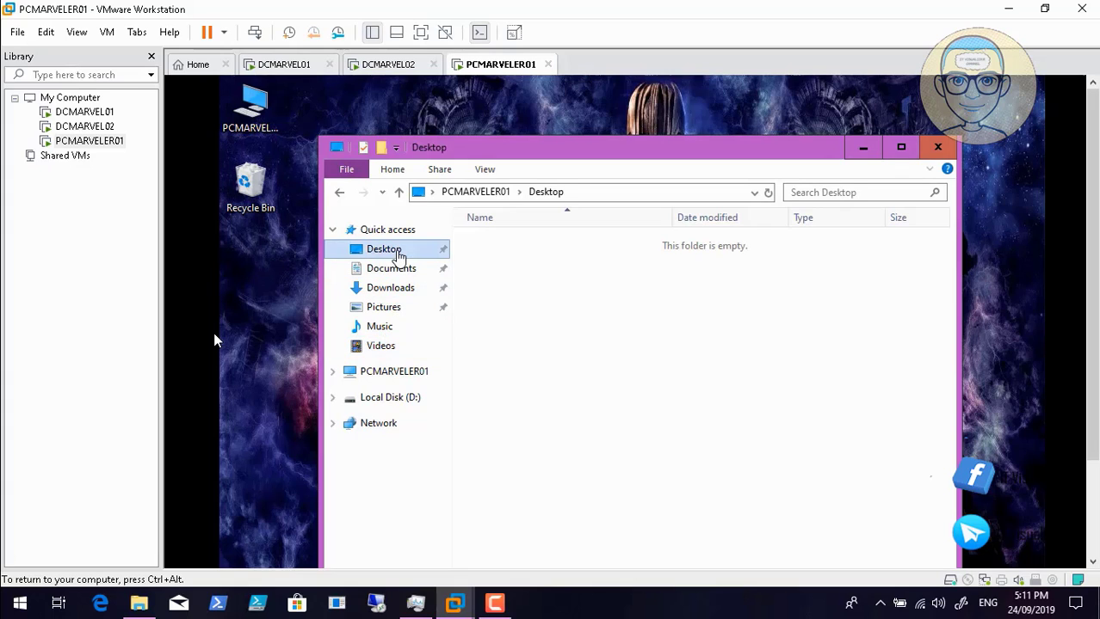
{"action": "left_click", "coordinate": [408, 400]}
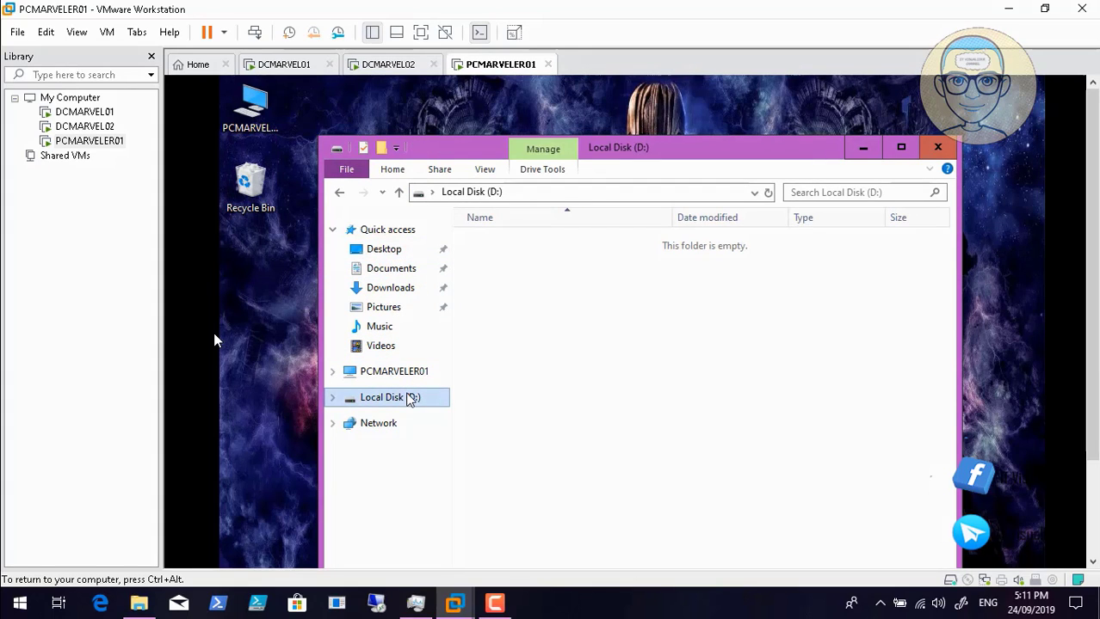
{"action": "left_click", "coordinate": [937, 147]}
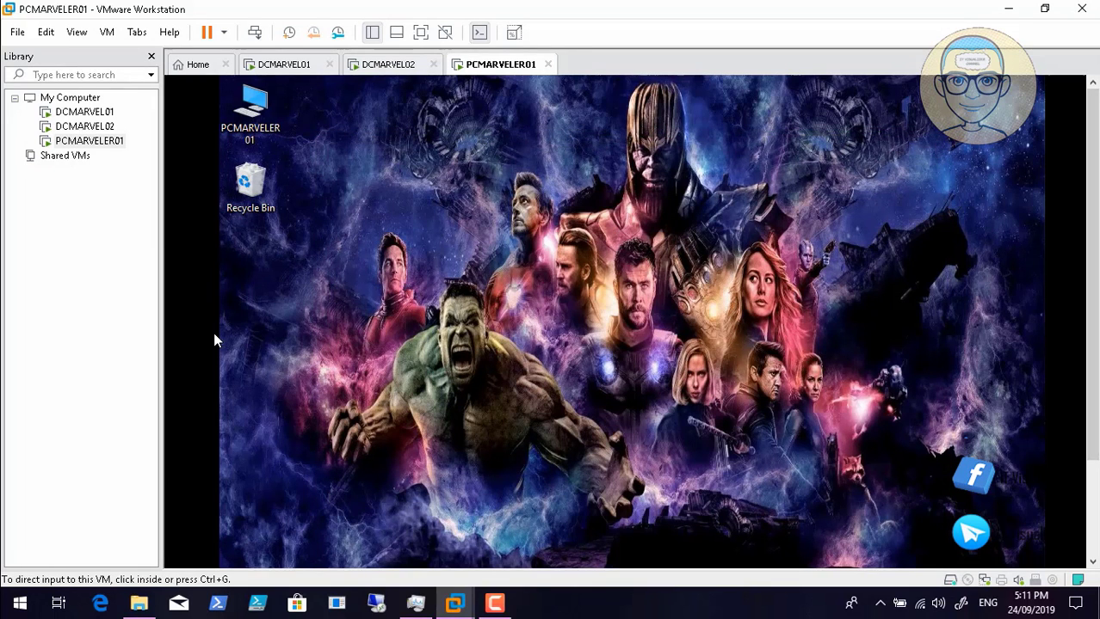
{"action": "left_click_drag", "start_coordinate": [1091, 331], "coordinate": [1092, 430]}
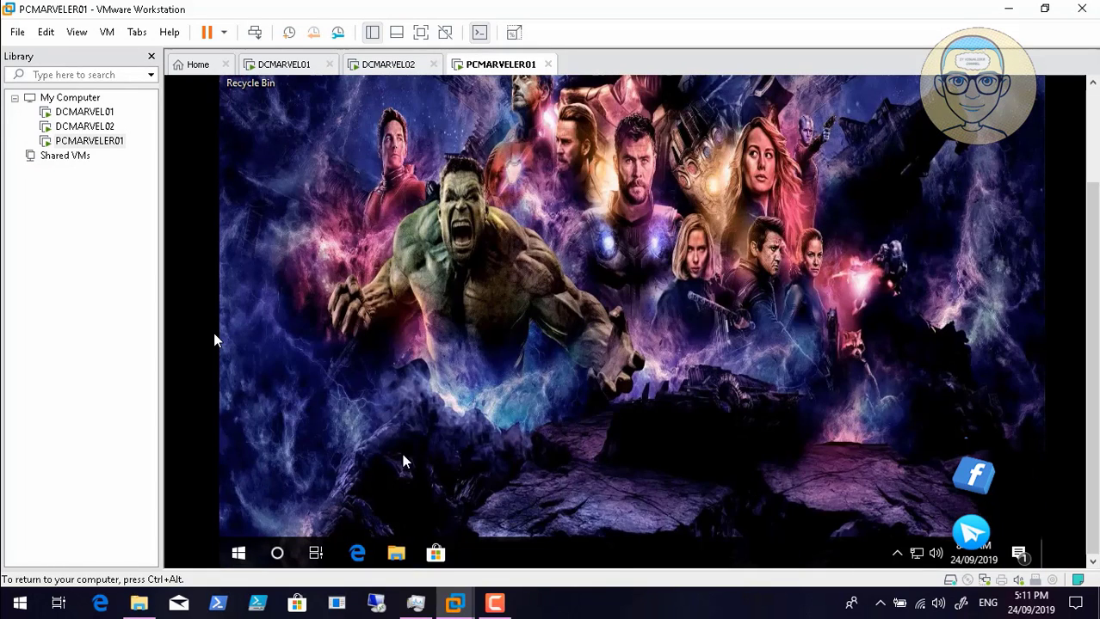
{"action": "left_click", "coordinate": [240, 554]}
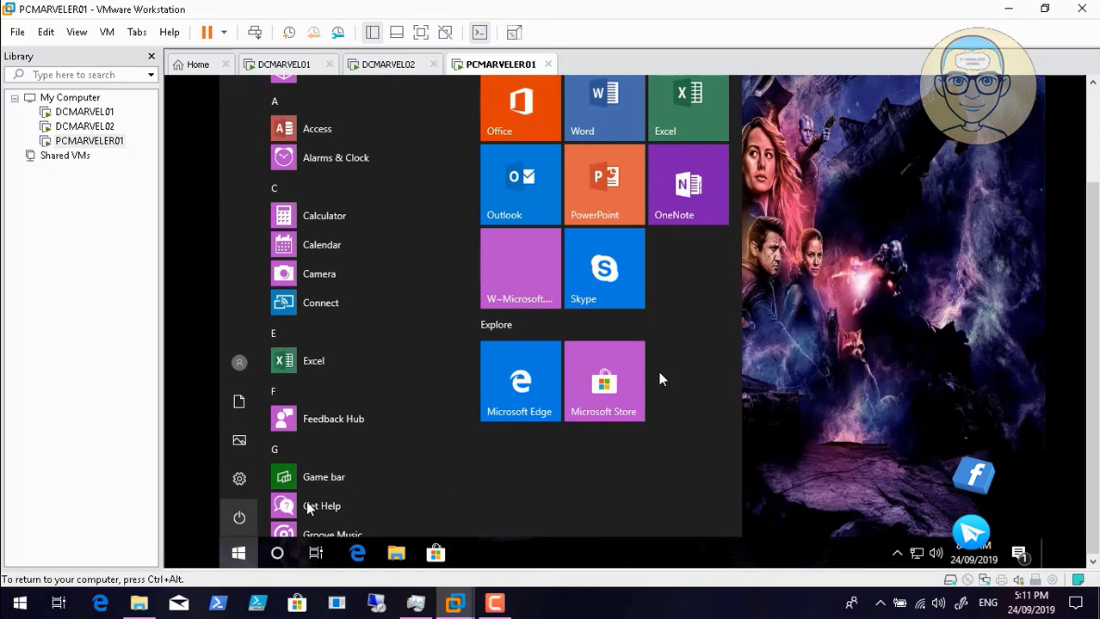
{"action": "left_click", "coordinate": [884, 337]}
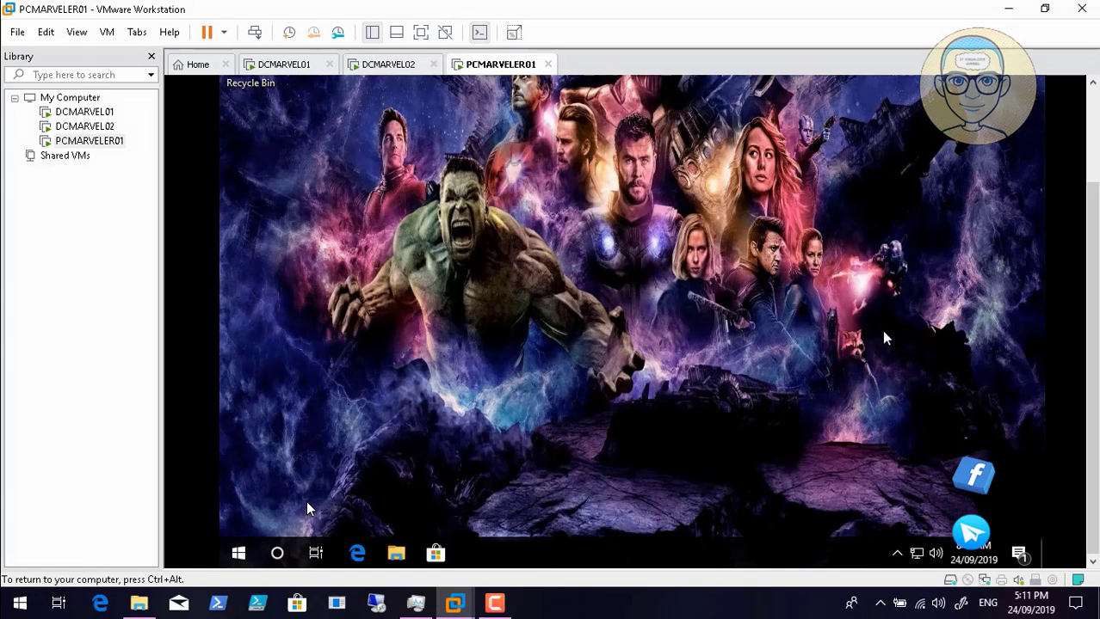
{"action": "left_click", "coordinate": [735, 445]}
{"action": "left_click", "coordinate": [257, 103]}
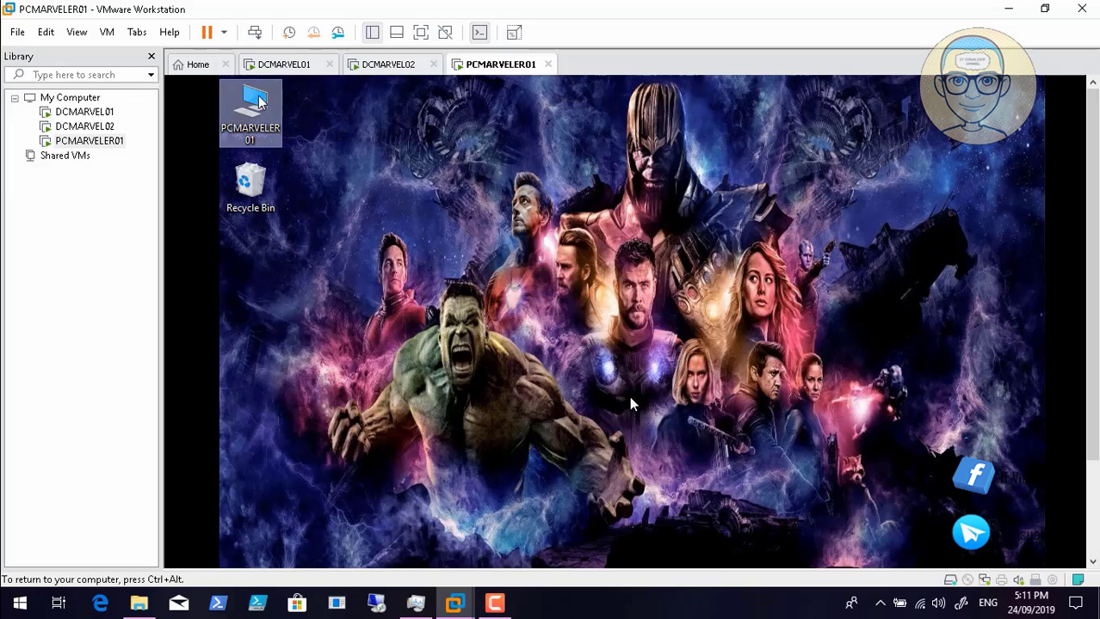
- Create an empty 'New Text Document' on Local Disk (D:) and close Explorer
{"action": "double_click", "coordinate": [256, 103]}
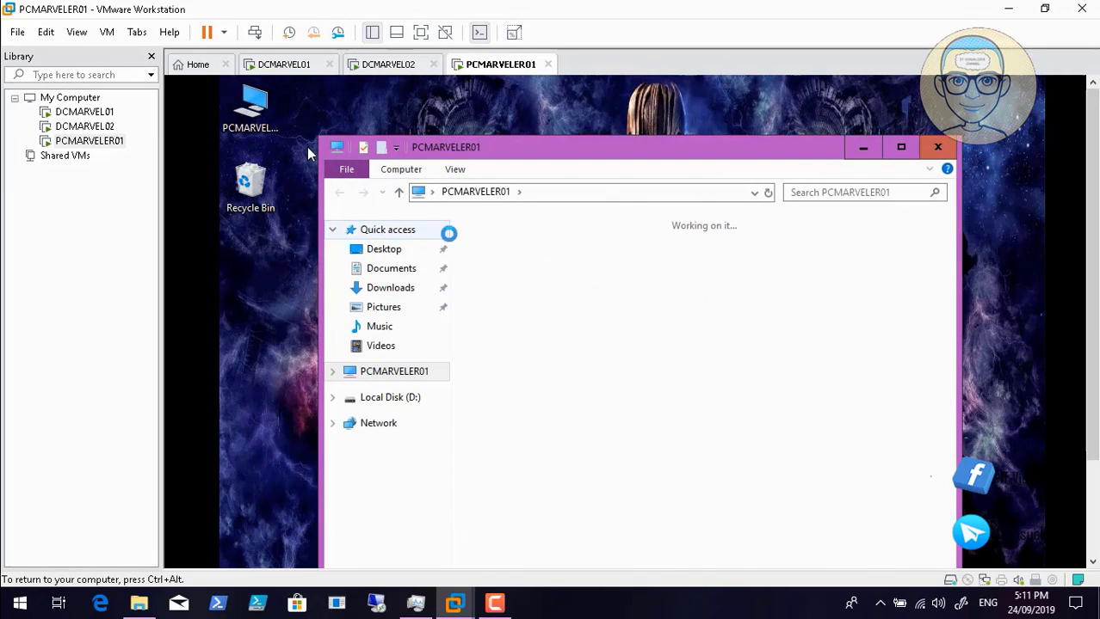
{"action": "double_click", "coordinate": [701, 450]}
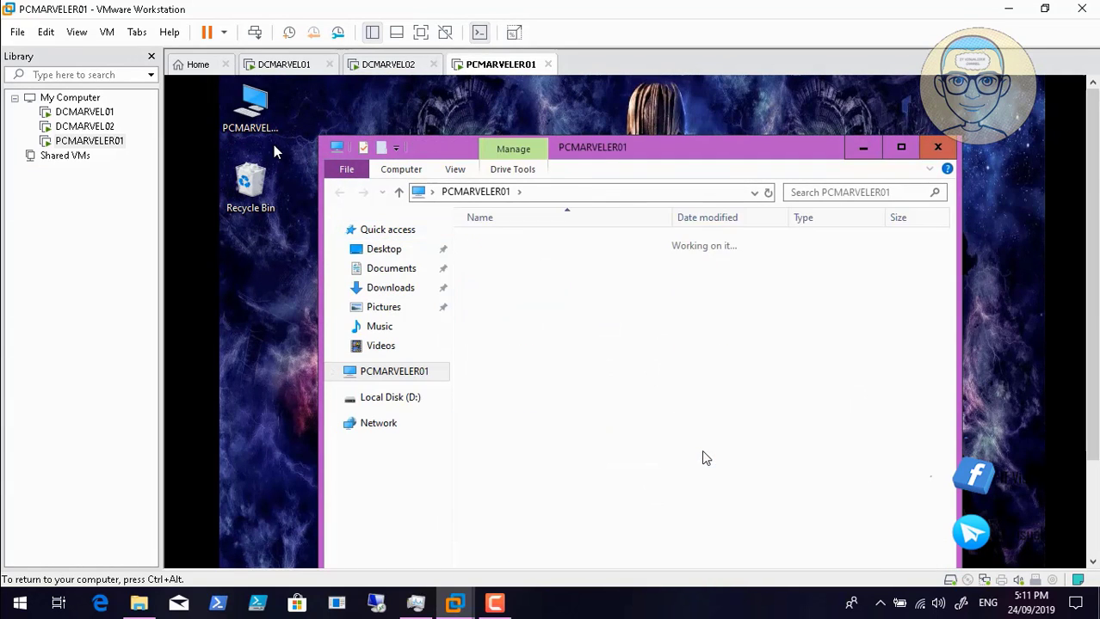
{"action": "right_click", "coordinate": [571, 364]}
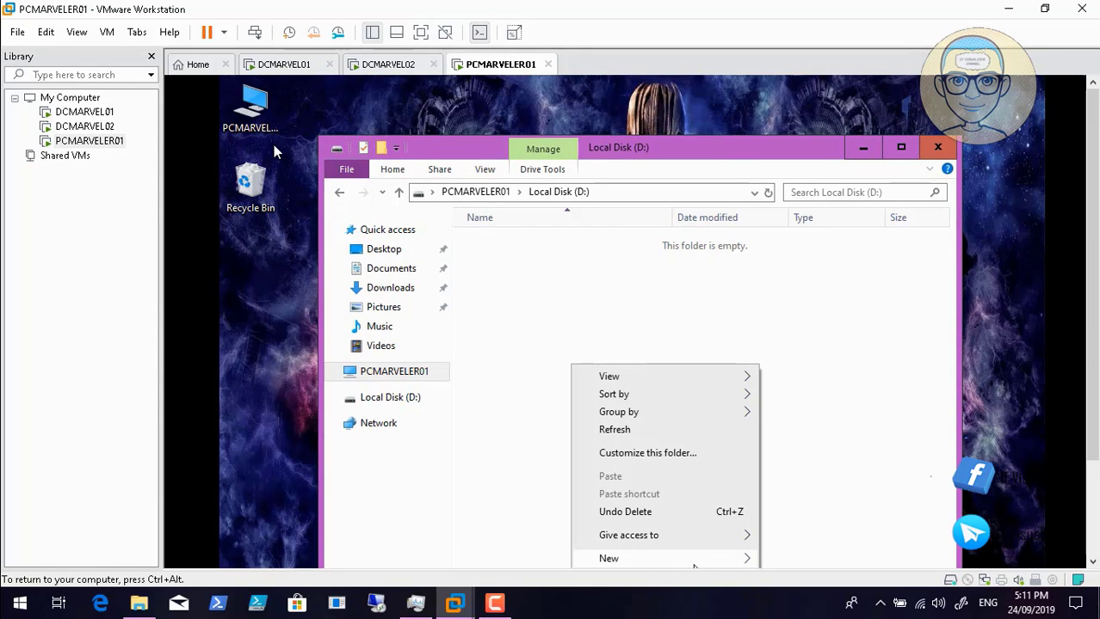
{"action": "mouse_move", "coordinate": [756, 561]}
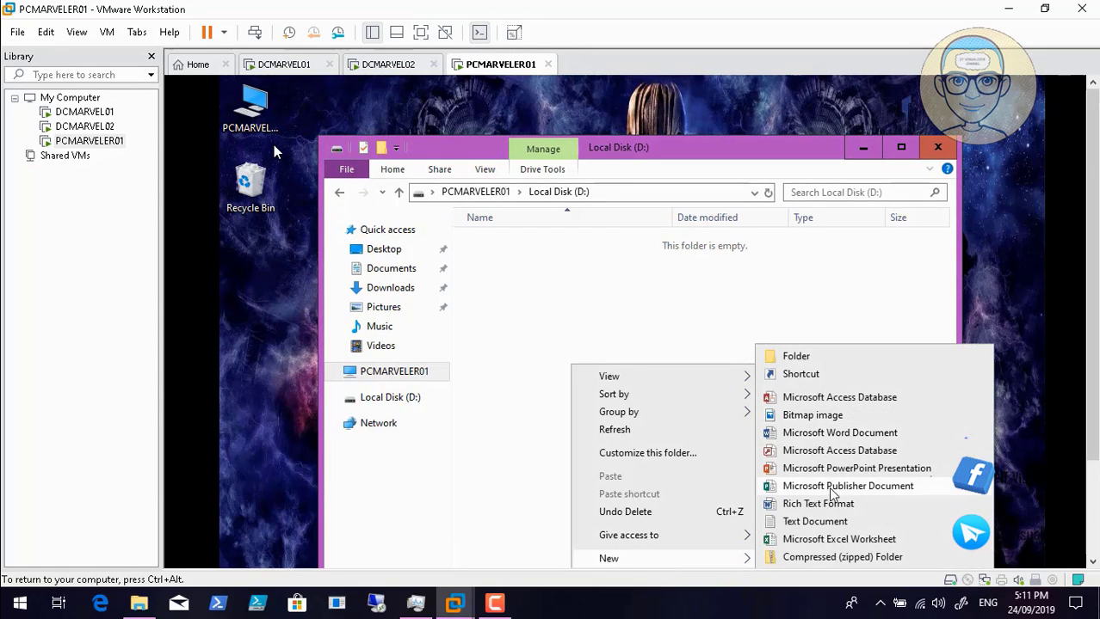
{"action": "left_click", "coordinate": [830, 529]}
{"action": "left_click", "coordinate": [576, 315]}
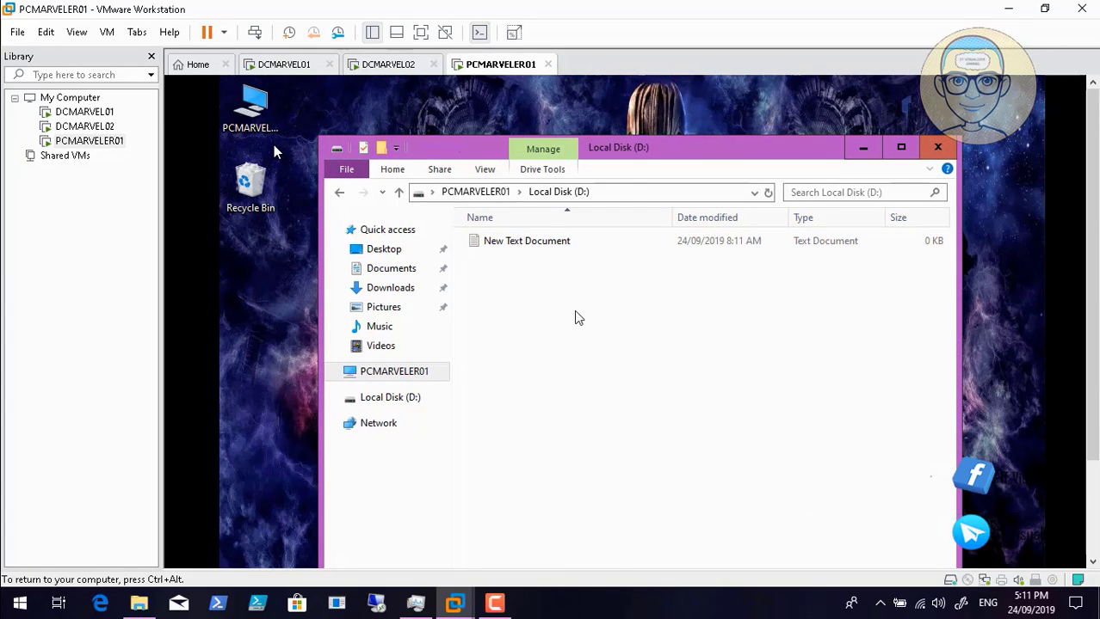
{"action": "right_click", "coordinate": [524, 241]}
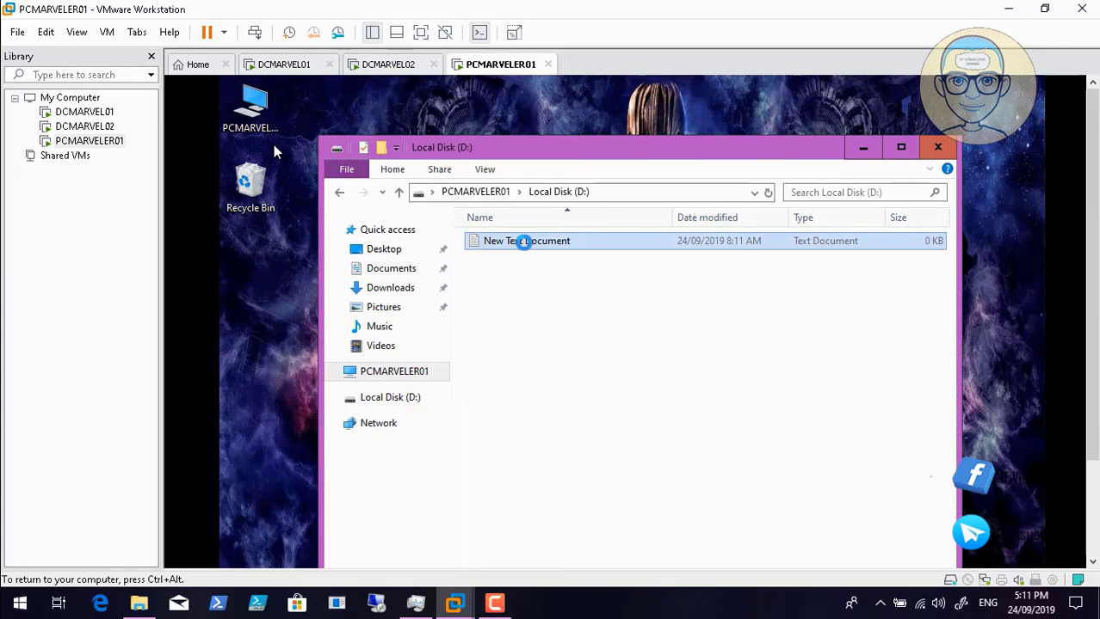
{"action": "left_click", "coordinate": [469, 337]}
{"action": "left_click", "coordinate": [924, 157]}
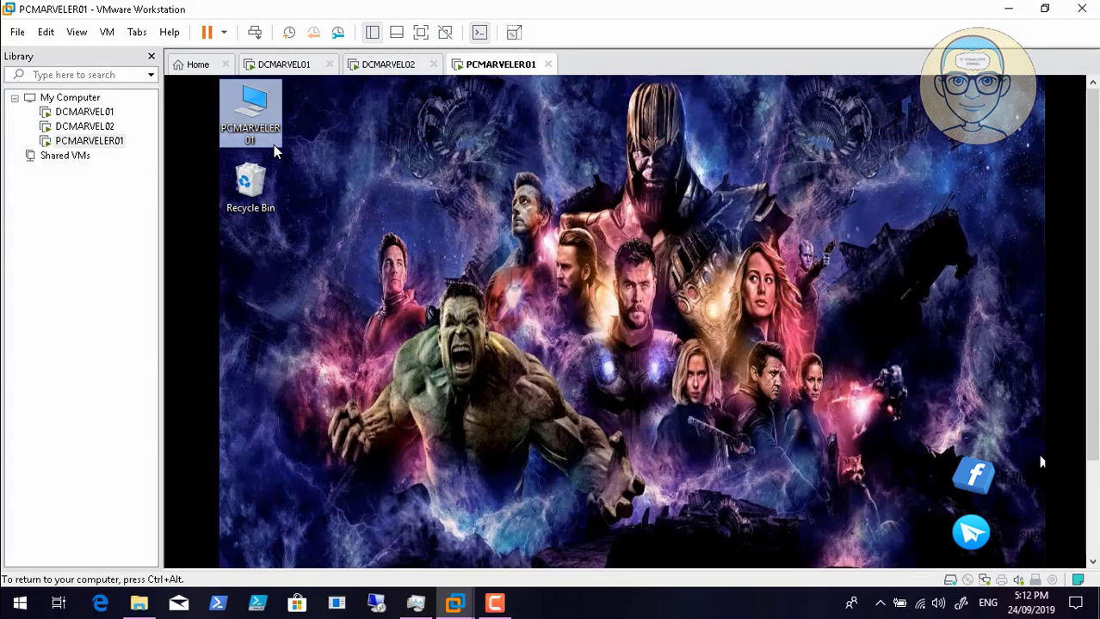
{"action": "left_click", "coordinate": [274, 151]}
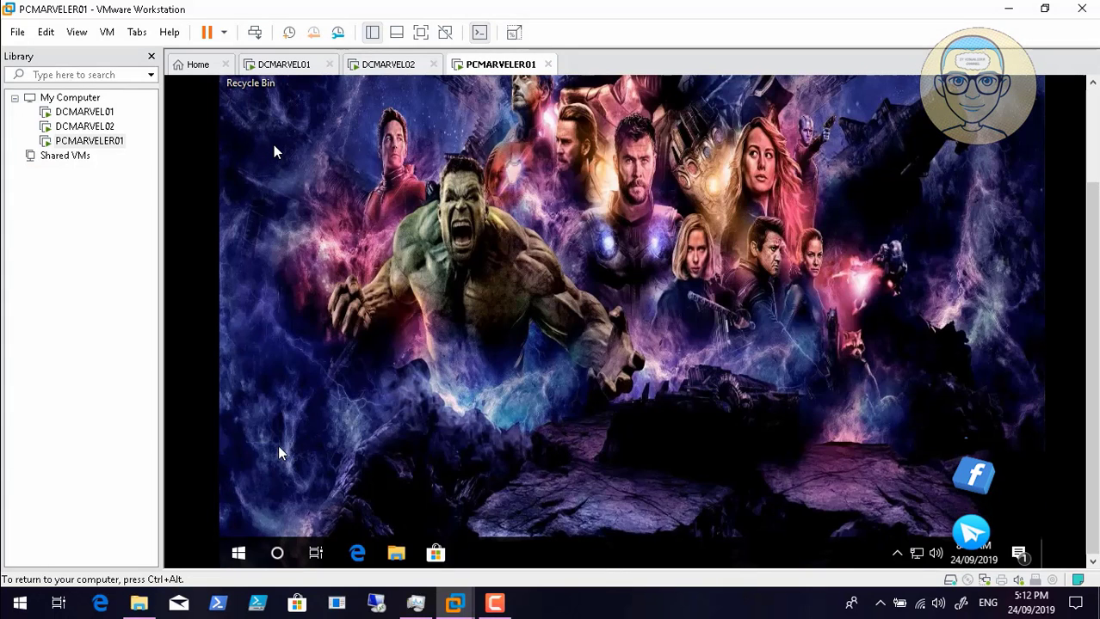
{"action": "left_click", "coordinate": [240, 554]}
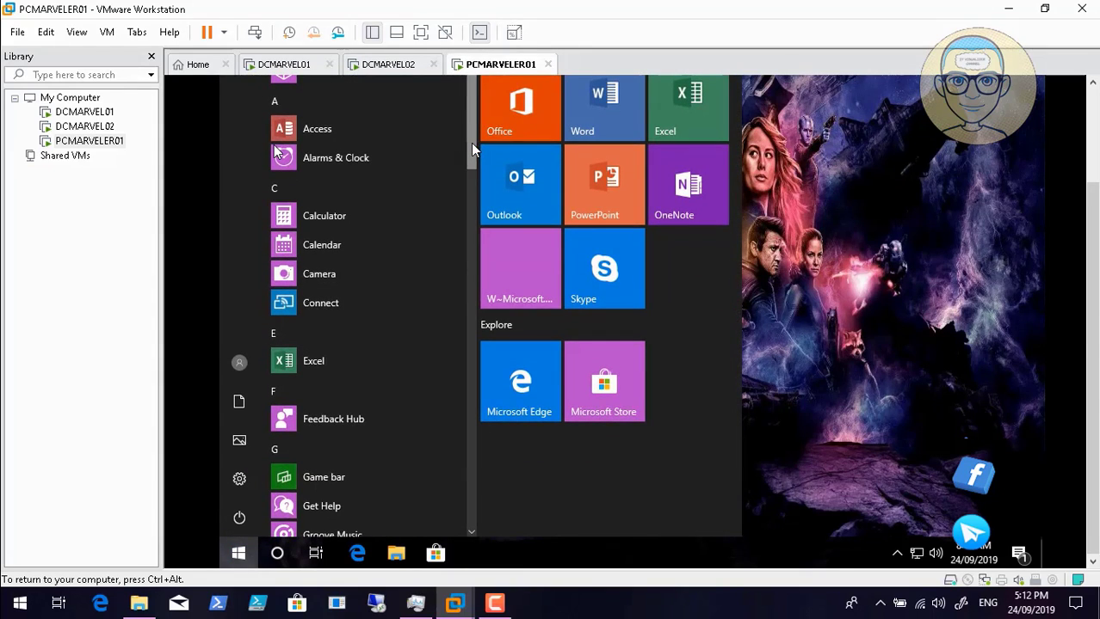
{"action": "scroll", "coordinate": [476, 216], "scroll_direction": "down", "scroll_amount": 10}
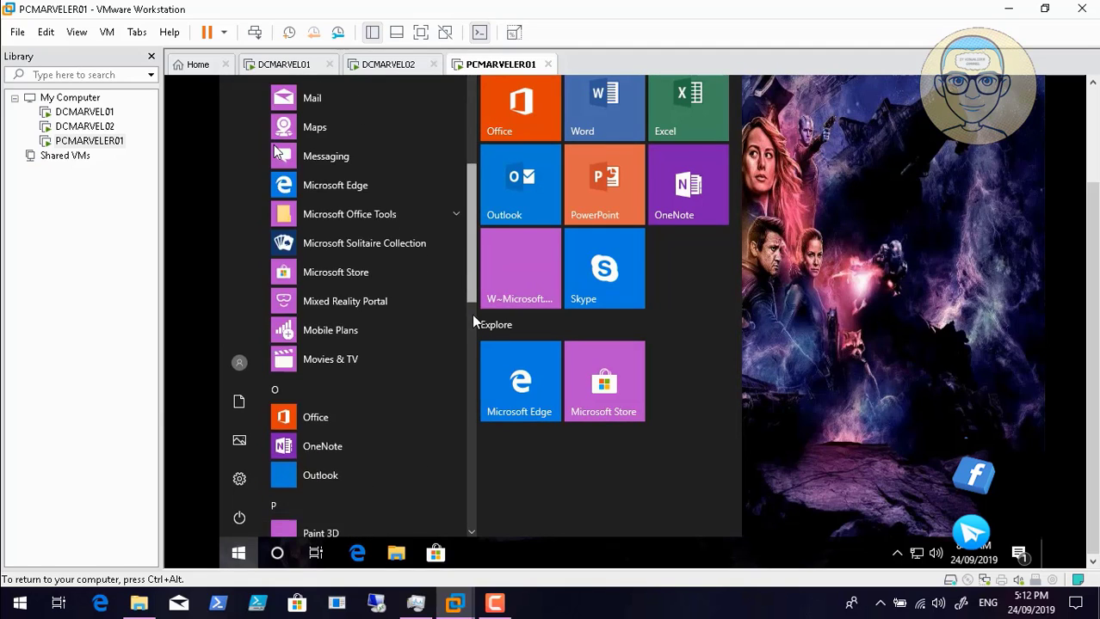
{"action": "scroll", "coordinate": [469, 367], "scroll_direction": "down", "scroll_amount": 8}
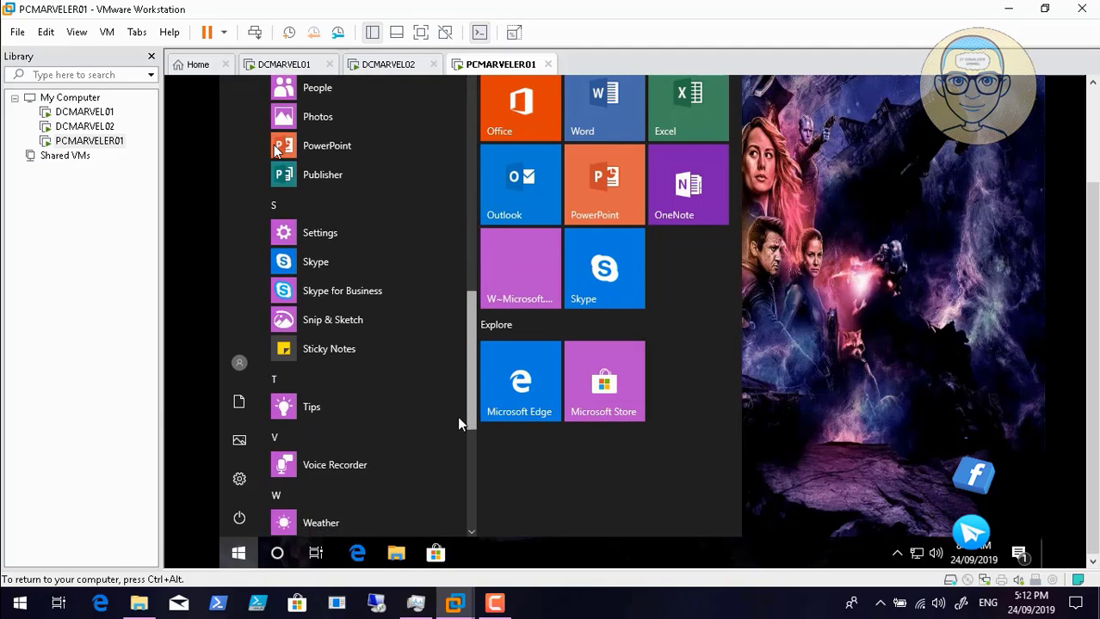
{"action": "scroll", "coordinate": [458, 456], "scroll_direction": "down", "scroll_amount": 3}
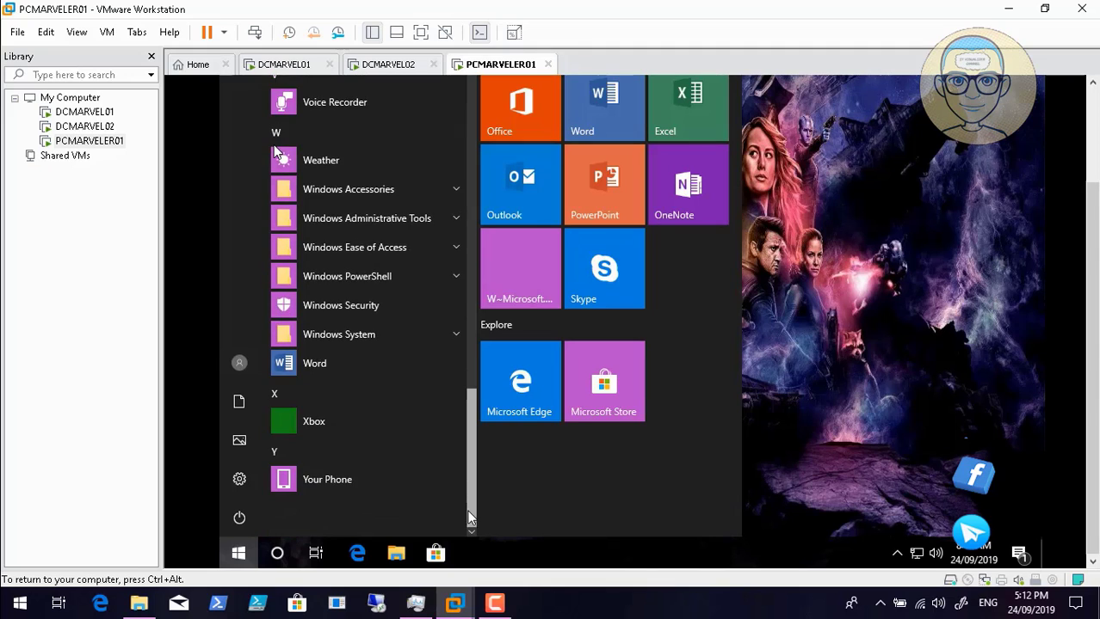
{"action": "scroll", "coordinate": [466, 404], "scroll_direction": "up", "scroll_amount": 4}
{"action": "scroll", "coordinate": [466, 404], "scroll_direction": "up", "scroll_amount": 15}
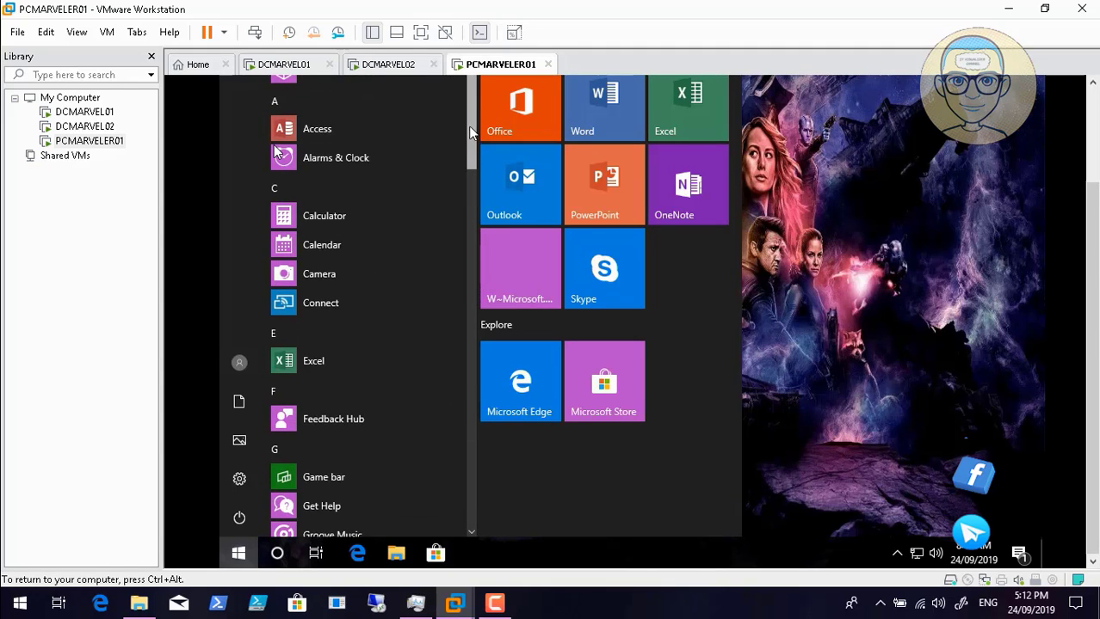
{"action": "left_click", "coordinate": [919, 172]}
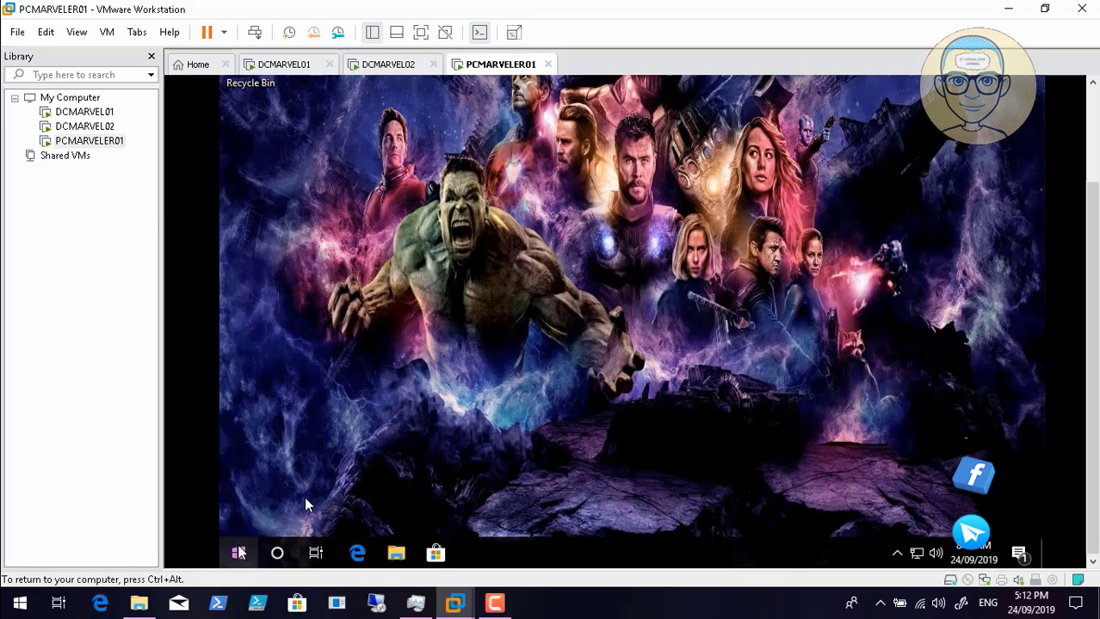
- Restart PCMARVELER01 from the Start button's quick menu and wait for its lock screen
{"action": "right_click", "coordinate": [240, 553]}
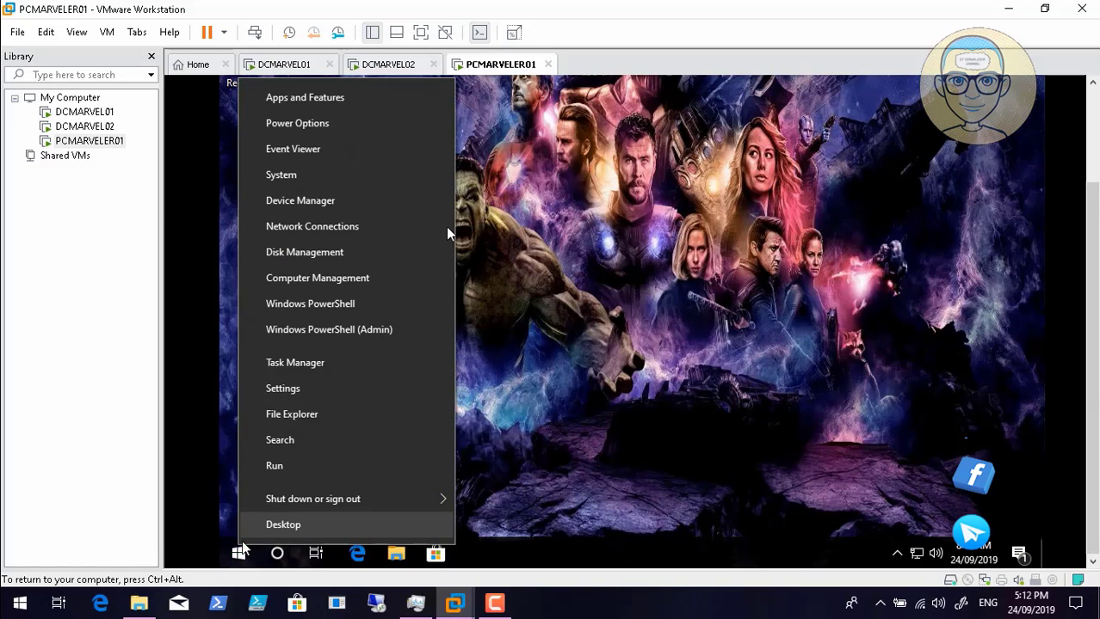
{"action": "mouse_move", "coordinate": [320, 504]}
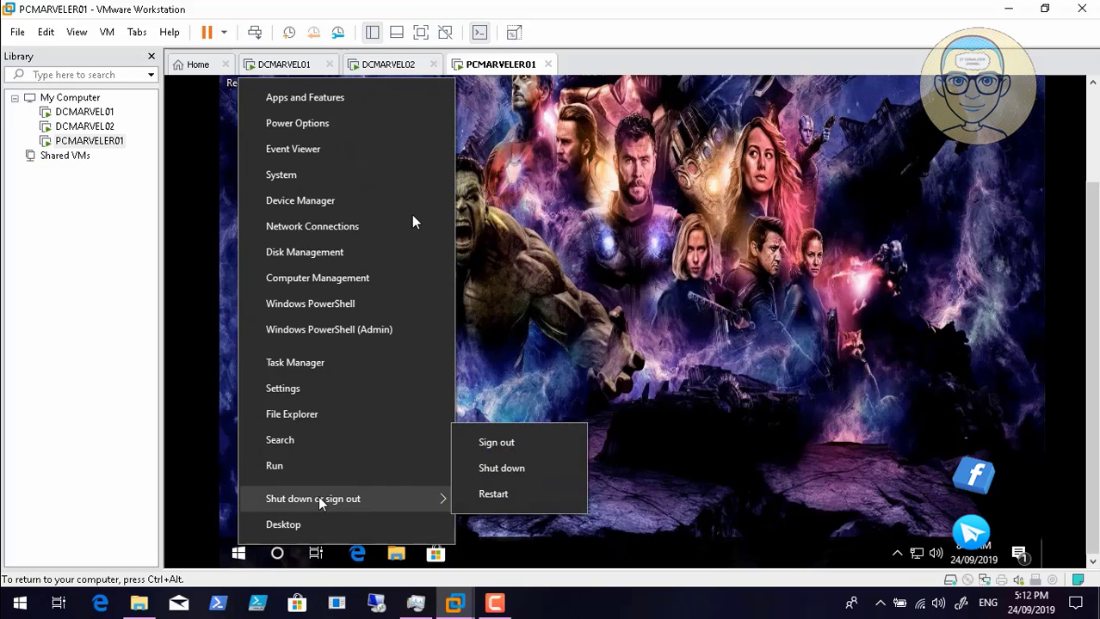
{"action": "left_click", "coordinate": [493, 494]}
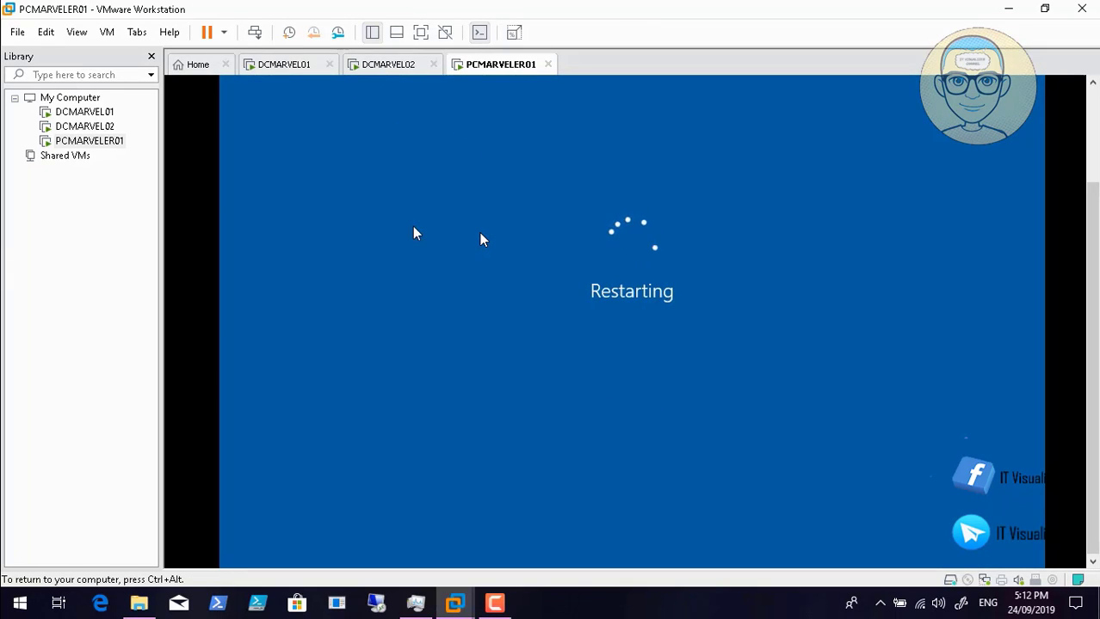
{"action": "left_click", "coordinate": [494, 603]}
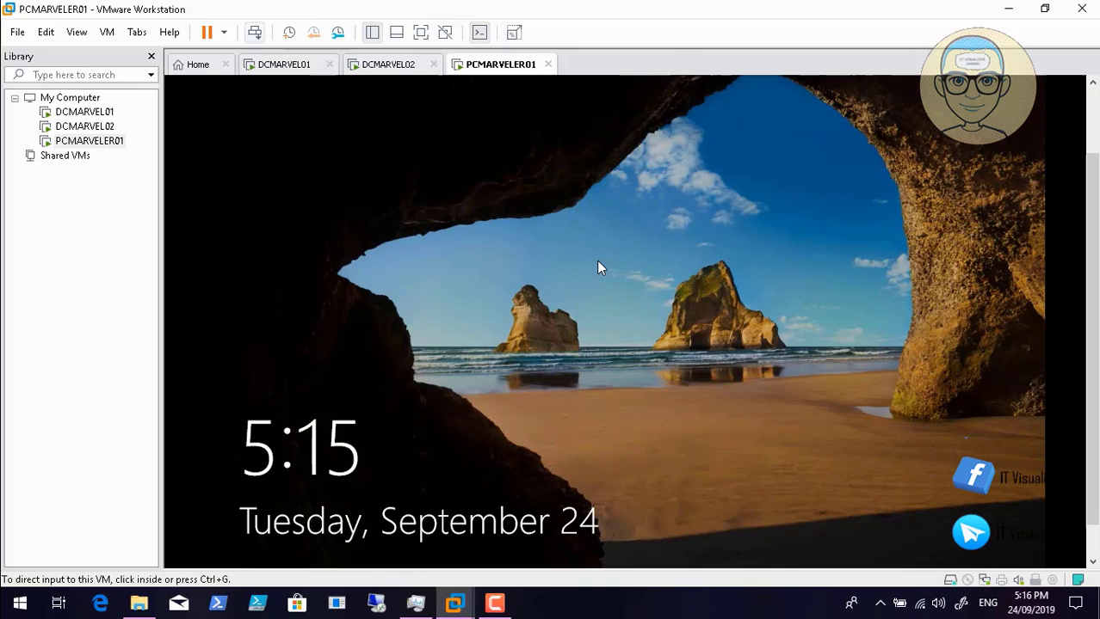
- Sign the domain user back in after accepting the legal notice, entering the user name and password
{"action": "left_click", "coordinate": [255, 33]}
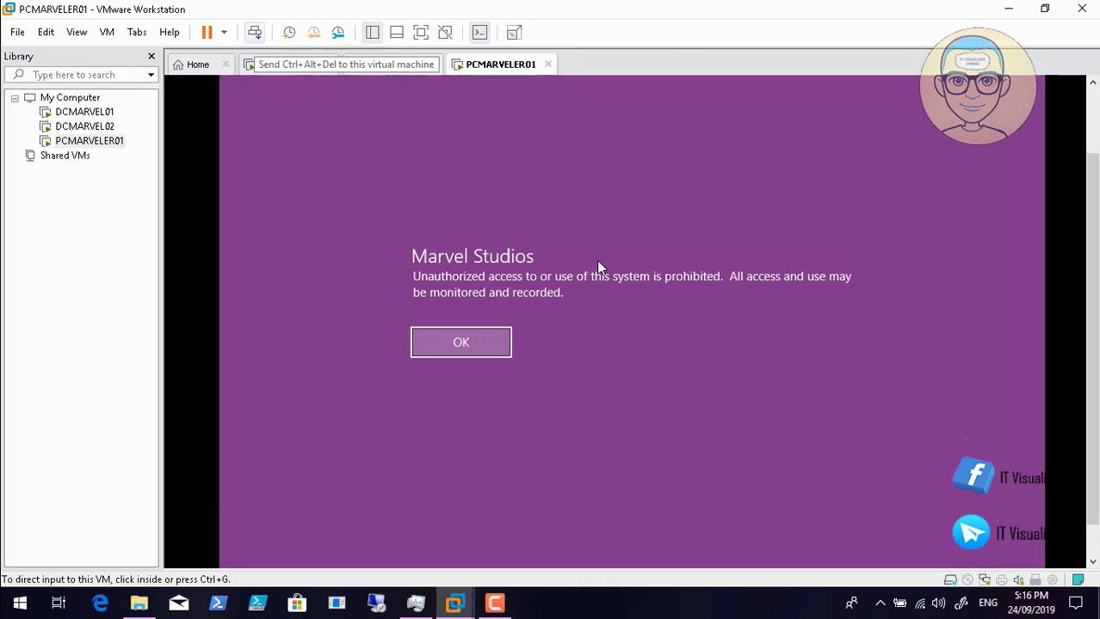
{"action": "left_click", "coordinate": [600, 269]}
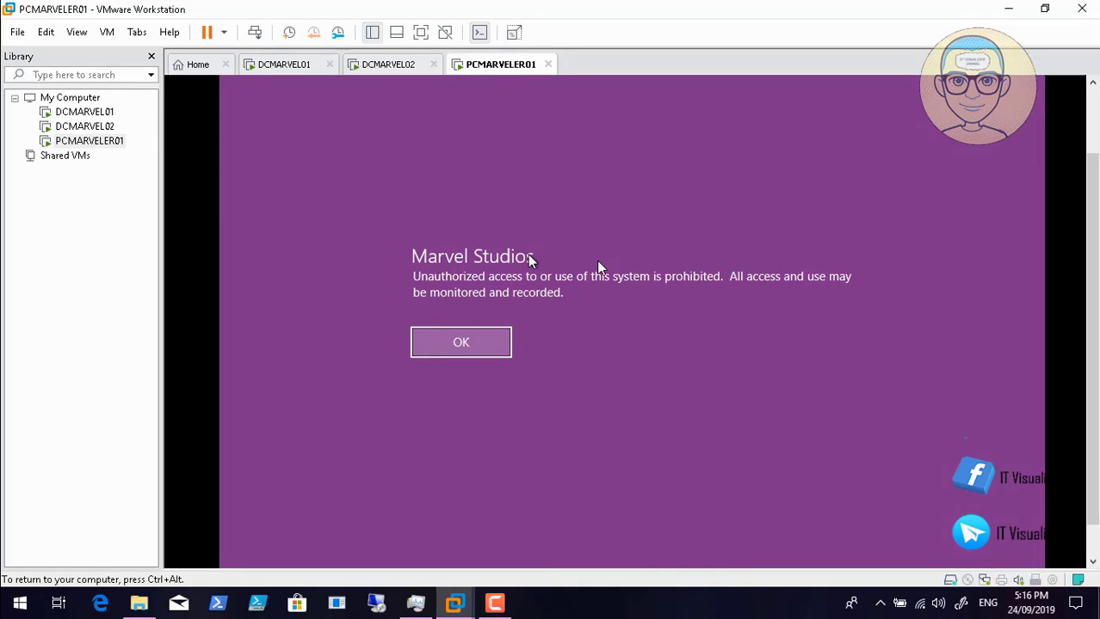
{"action": "left_click", "coordinate": [460, 343]}
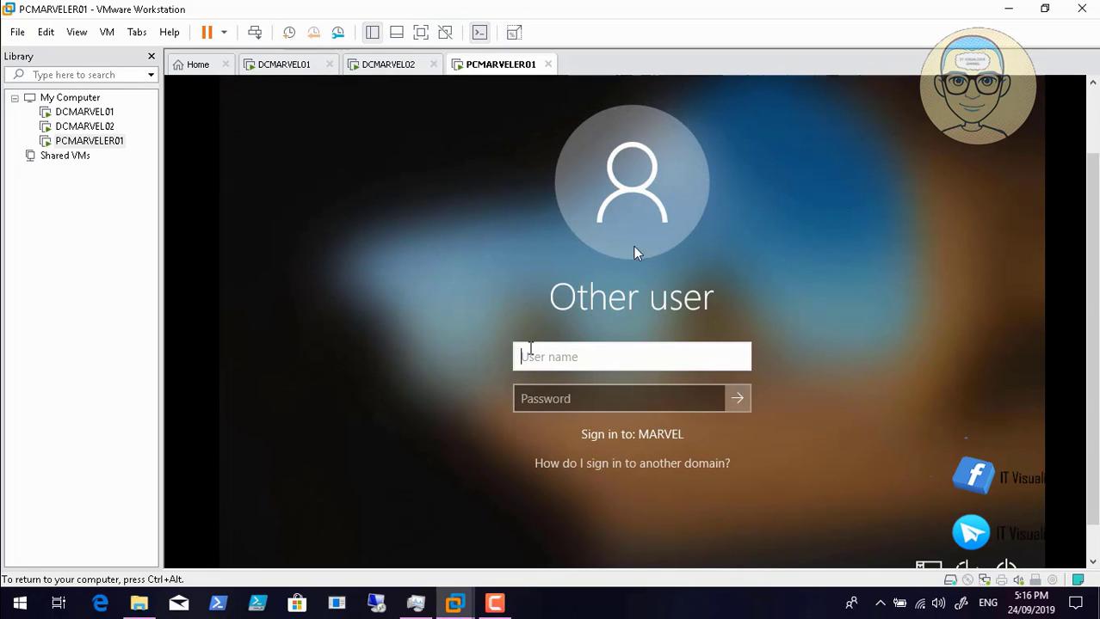
{"action": "type", "text": "vision"}
{"action": "key", "text": "Tab"}
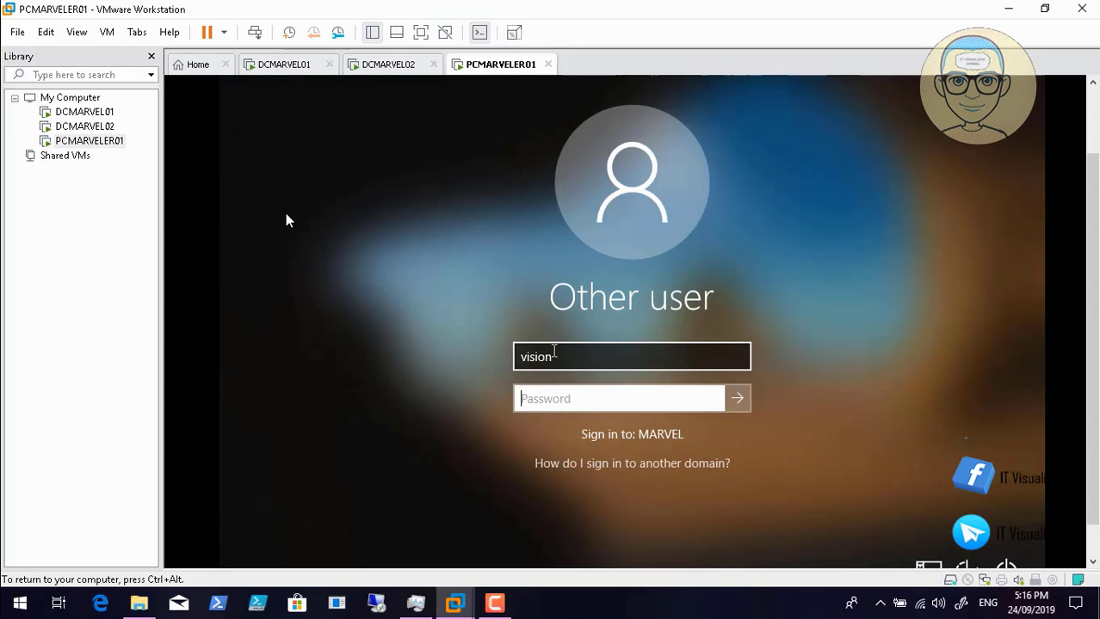
{"action": "left_click", "coordinate": [558, 354]}
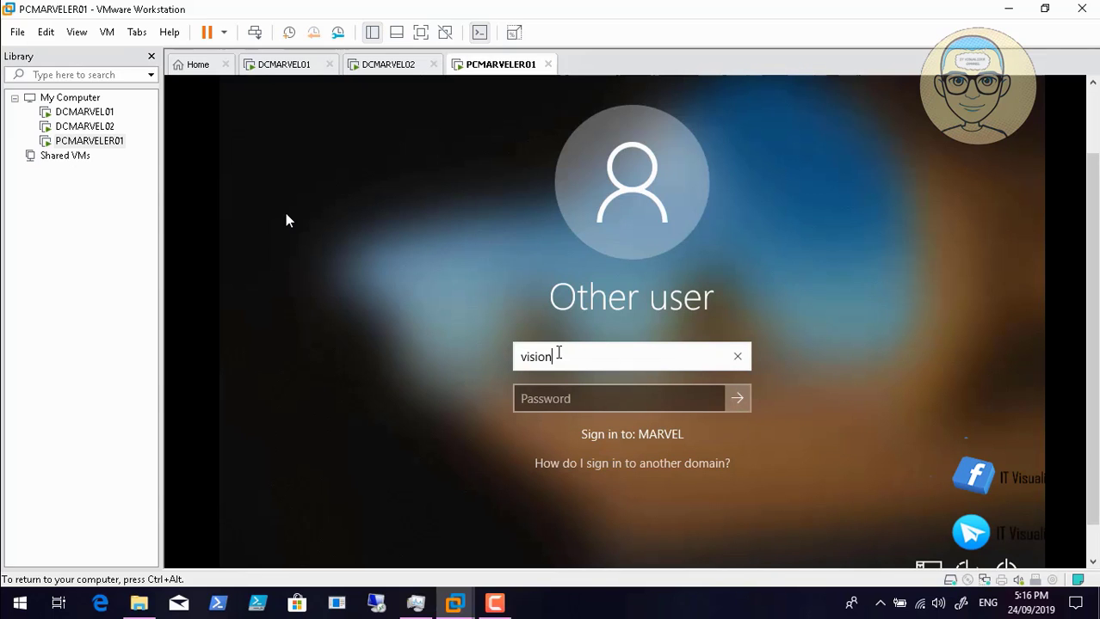
{"action": "left_click", "coordinate": [554, 398]}
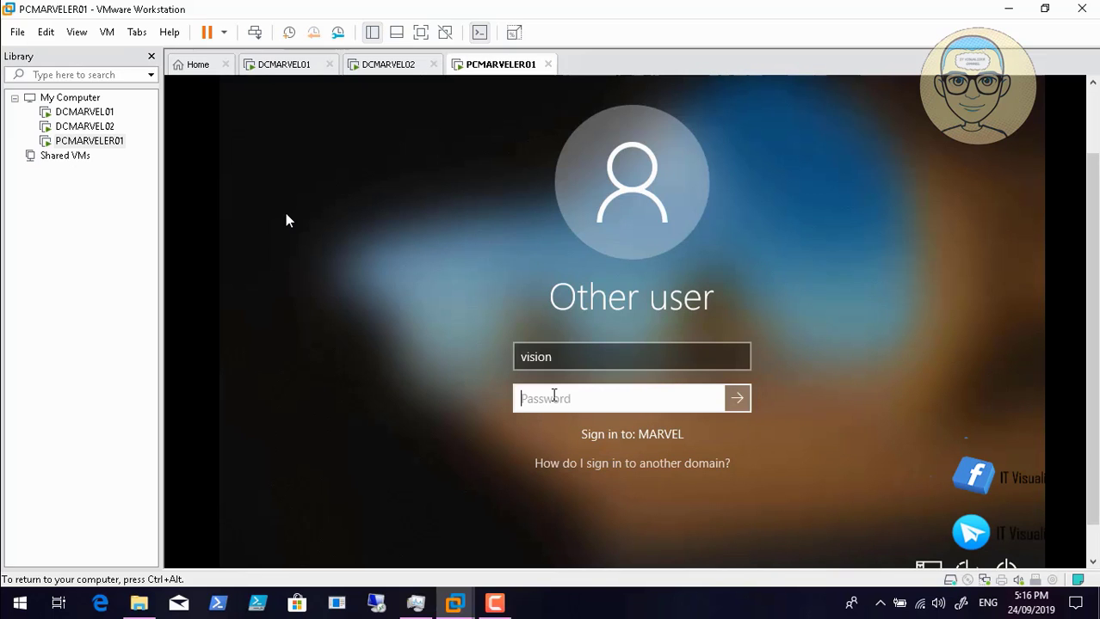
{"action": "type", "text": "**********"}
{"action": "key", "text": "Return"}
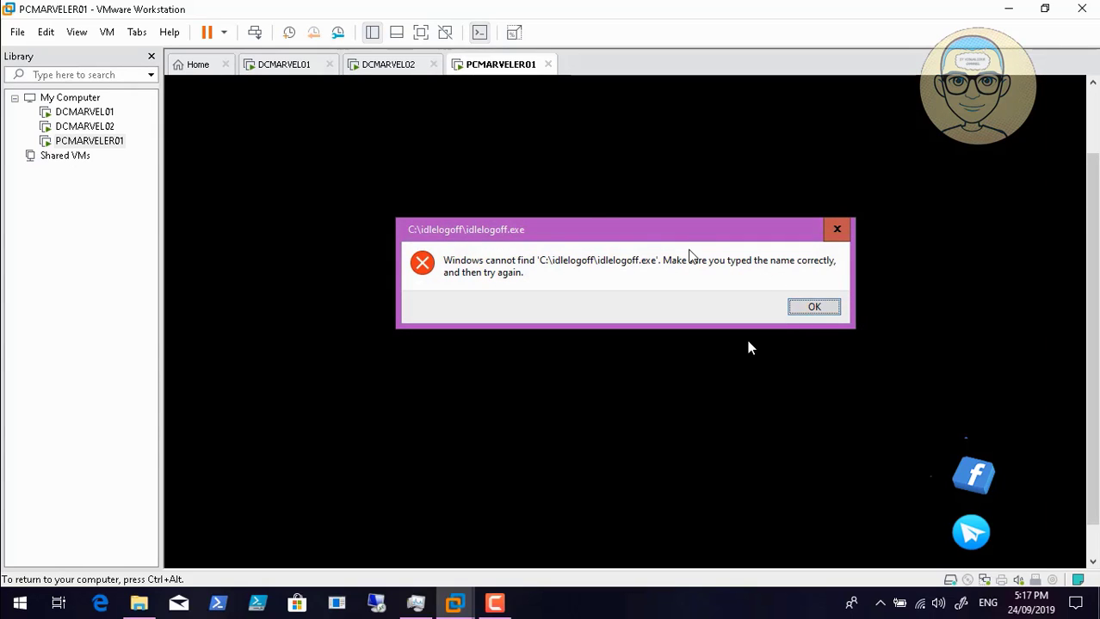
- Dismiss the missing idlelogoff.exe error and release input from the VM to the host
{"action": "left_click", "coordinate": [817, 309]}
{"action": "key", "text": "ctrl+alt"}
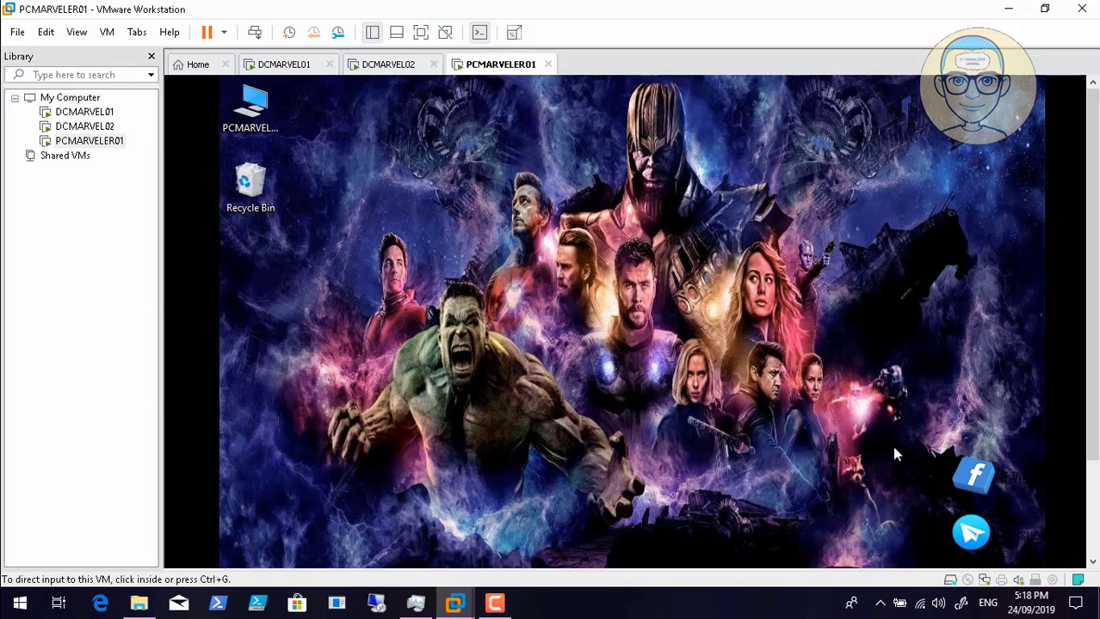
{"action": "mouse_move", "coordinate": [990, 581]}
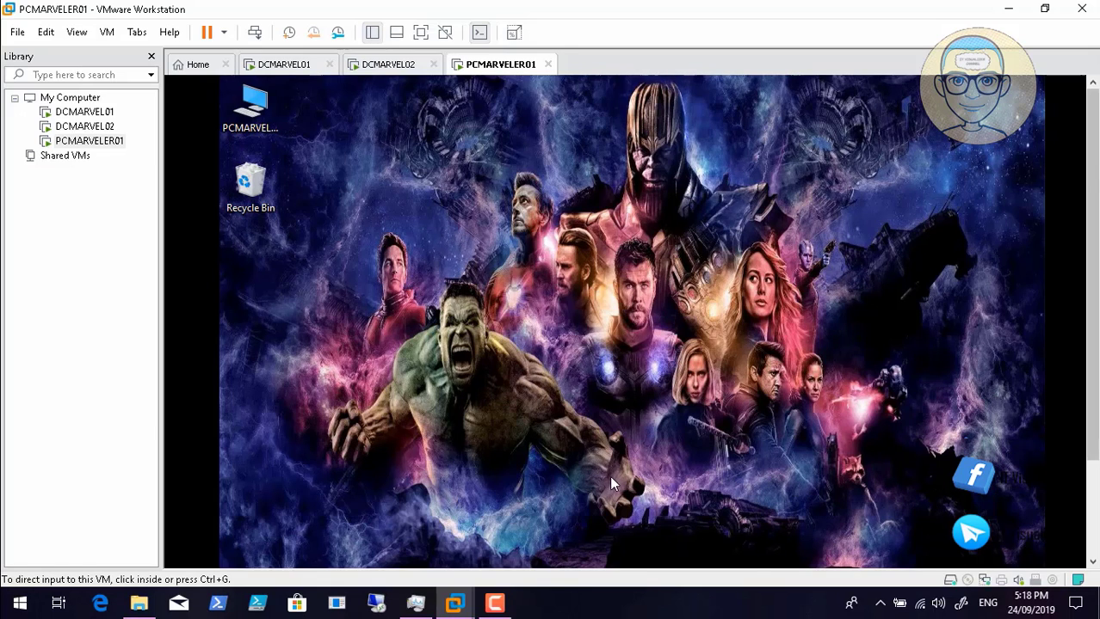
{"action": "scroll", "coordinate": [525, 475], "scroll_direction": "down", "scroll_amount": 3}
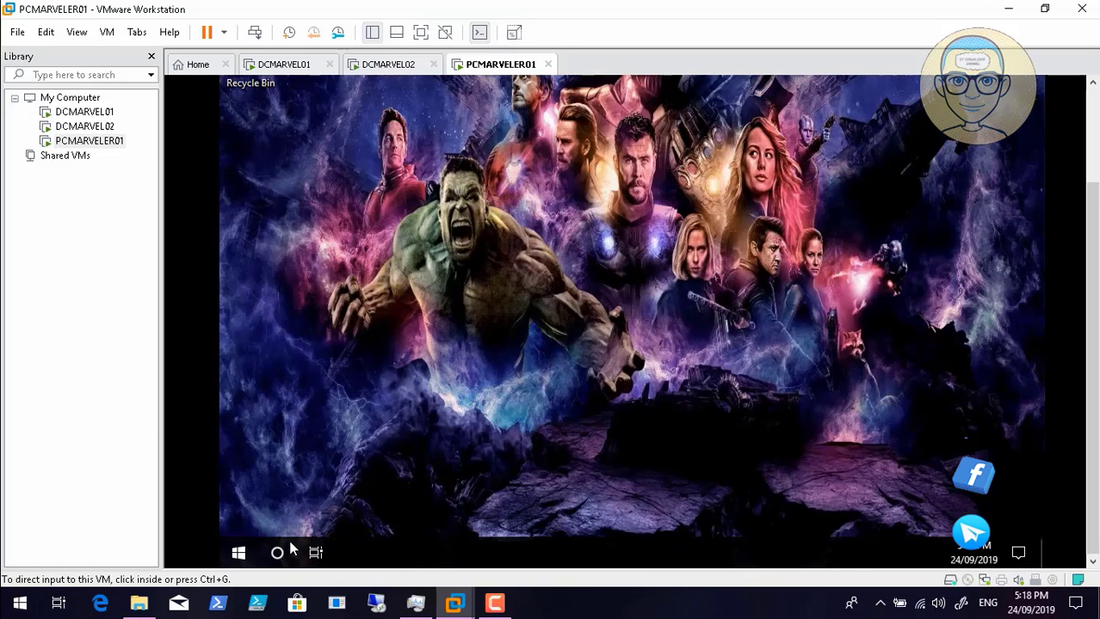
{"action": "mouse_move", "coordinate": [388, 565]}
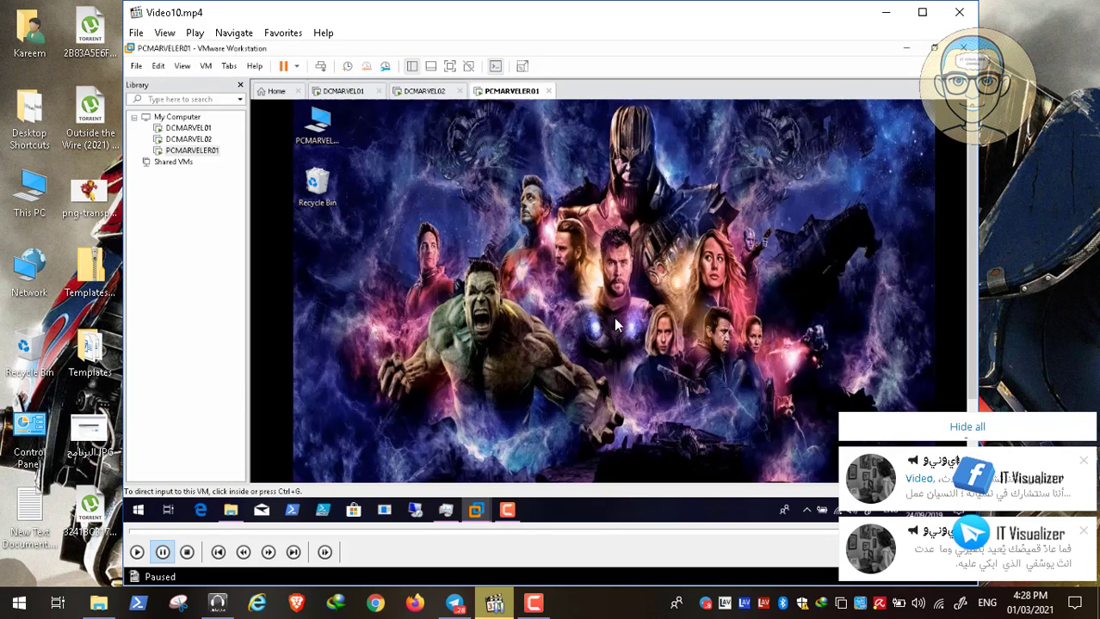
- Hide the notifications, close the Video10.mp4 player, and bring up the screen recorder
{"action": "left_click", "coordinate": [955, 426]}
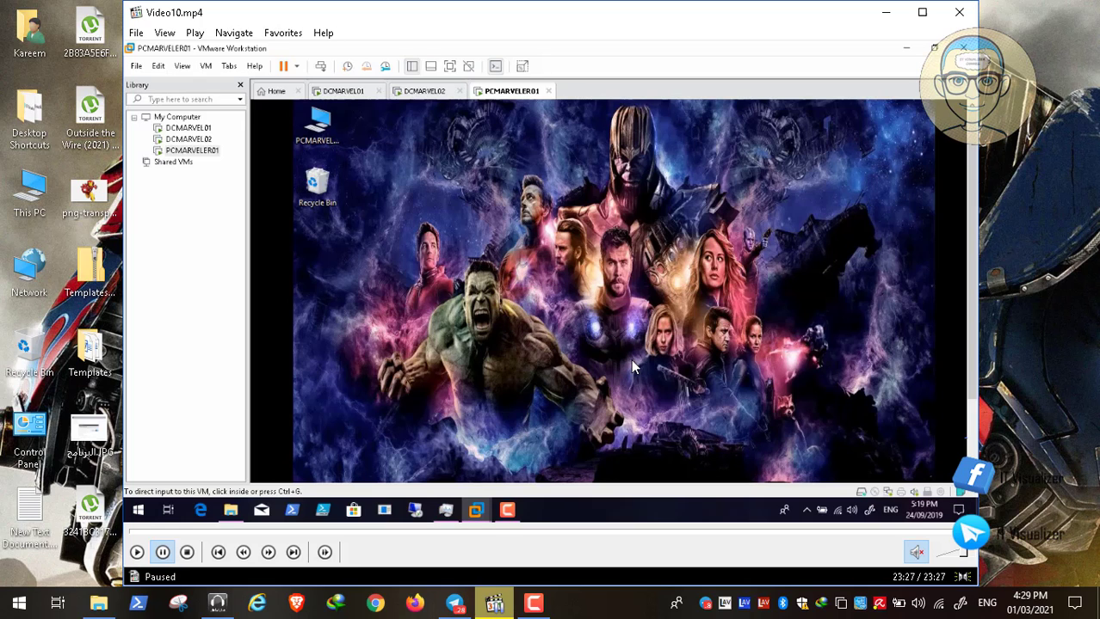
{"action": "left_click", "coordinate": [955, 15]}
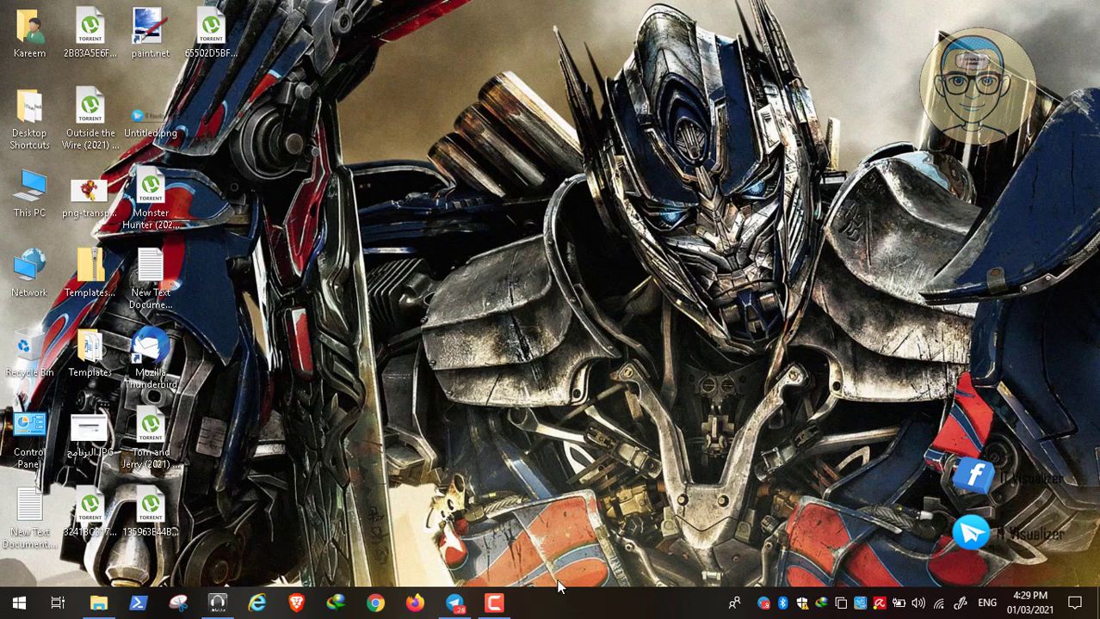
{"action": "left_click", "coordinate": [494, 604]}
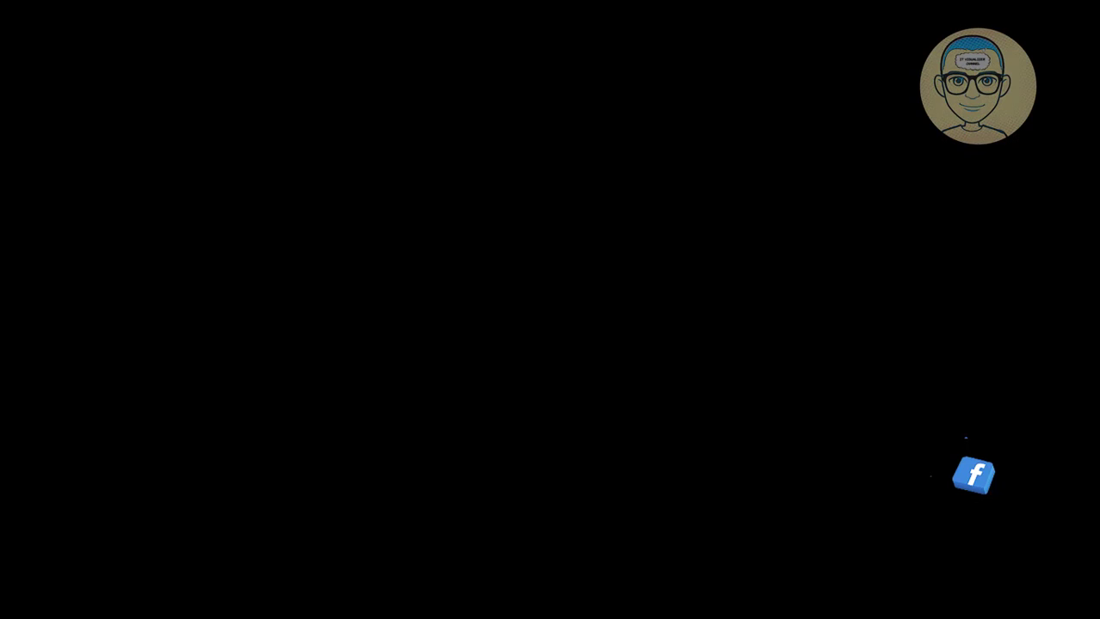